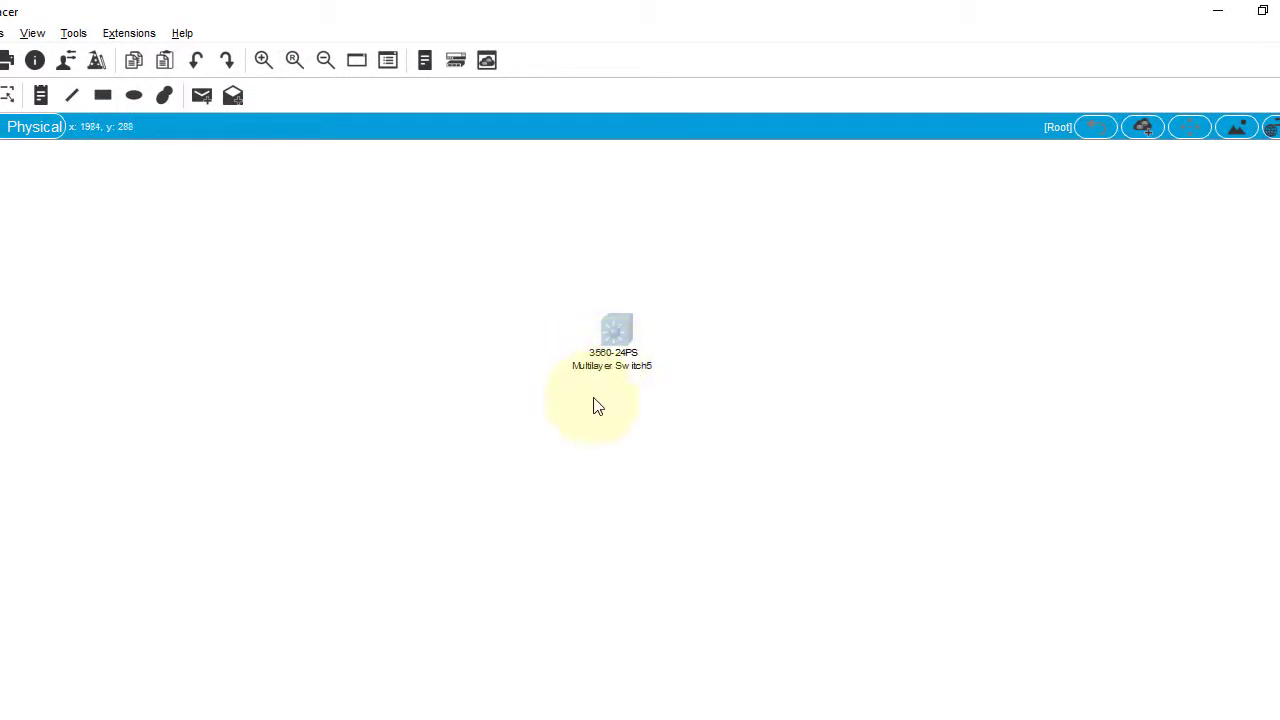
left_click(214, 614)
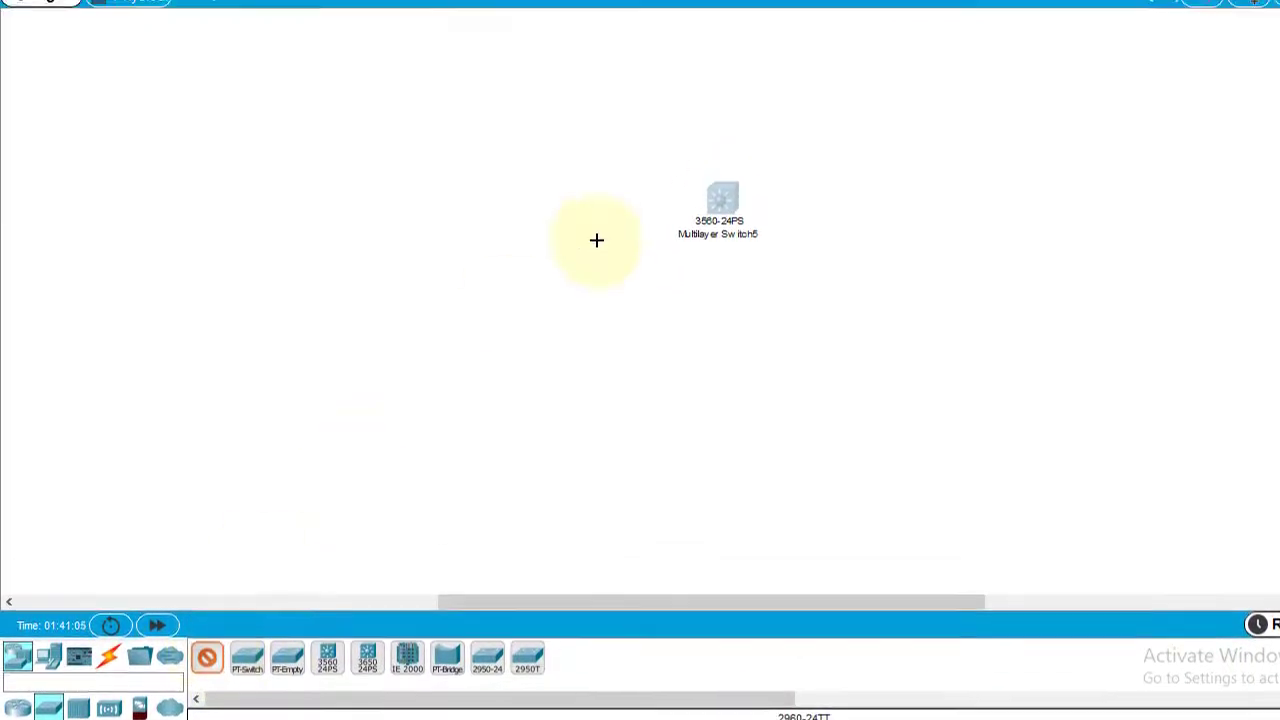
left_click(570, 208)
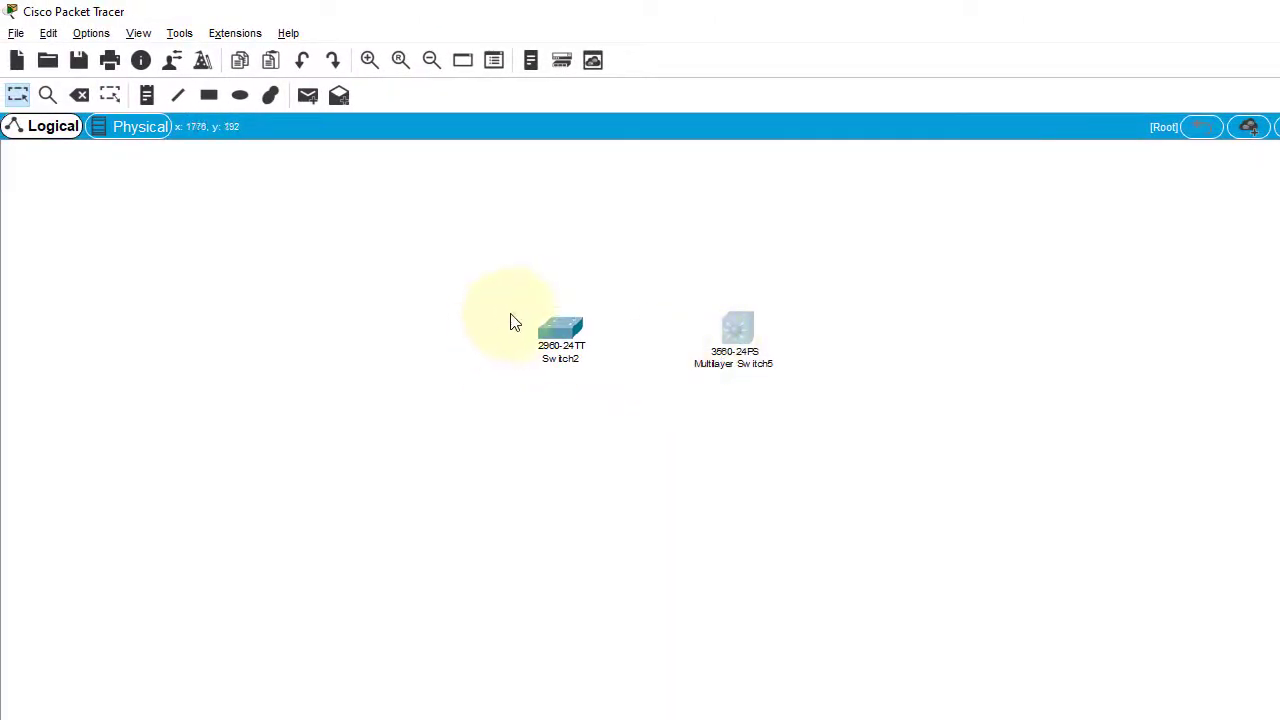
key("Delete")
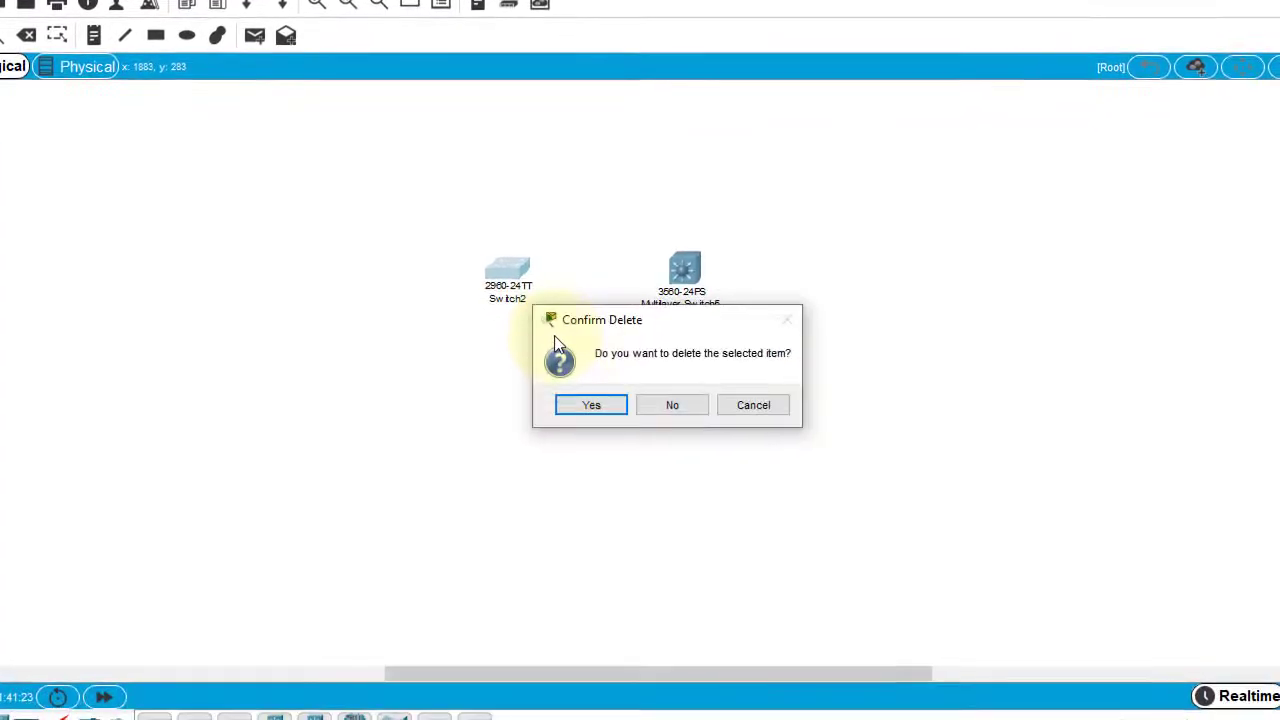
left_click(641, 464)
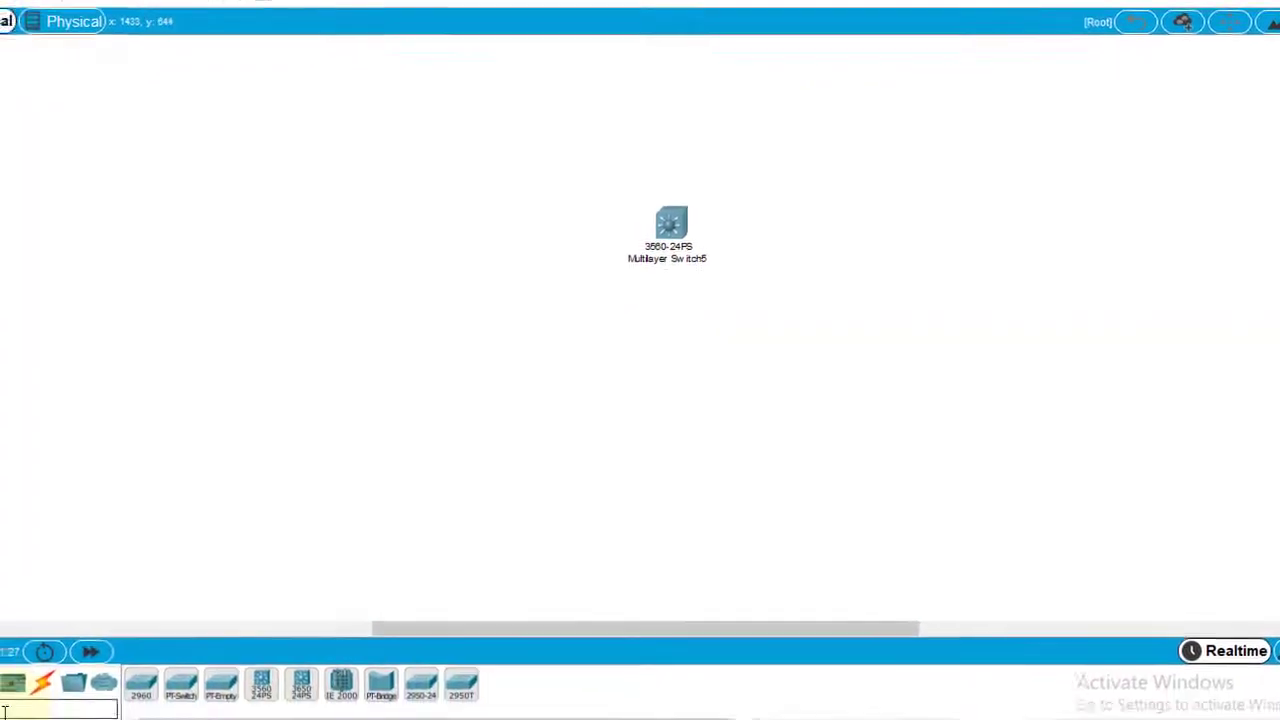
Step: Place a standalone PC on the workspace, to the left of the 3560 multilayer switch
left_click(48, 609)
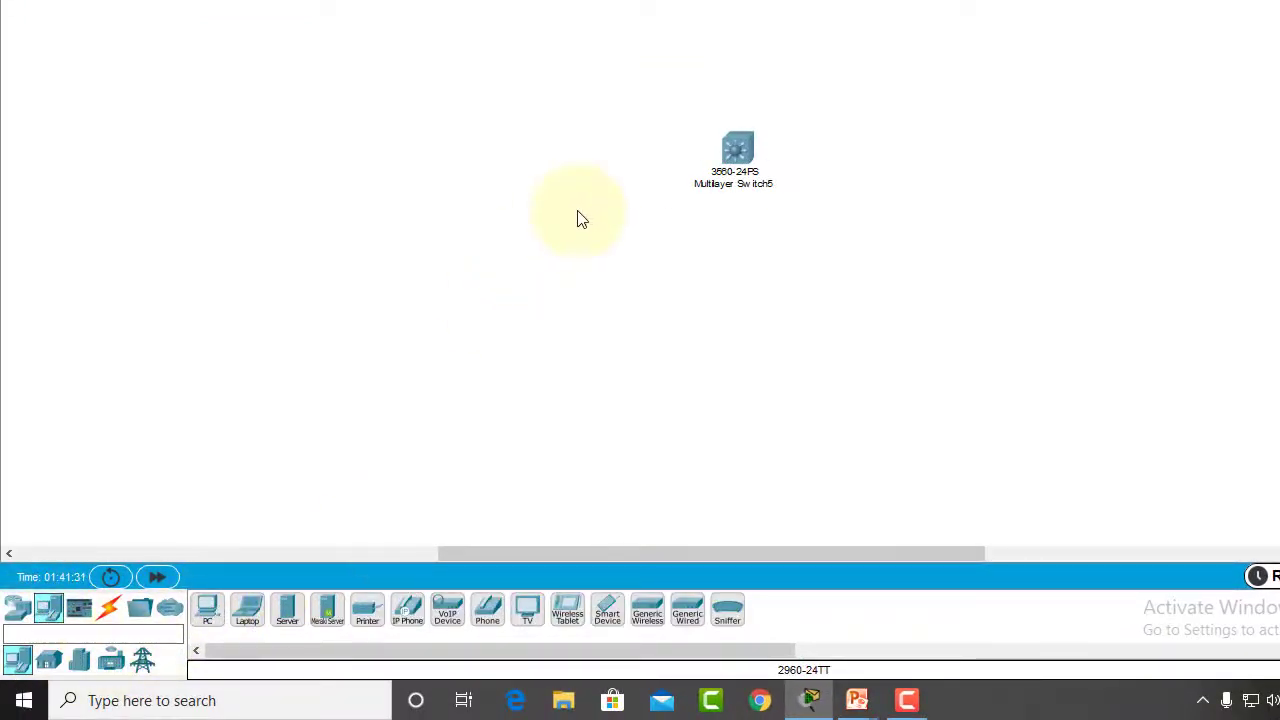
left_click(210, 612)
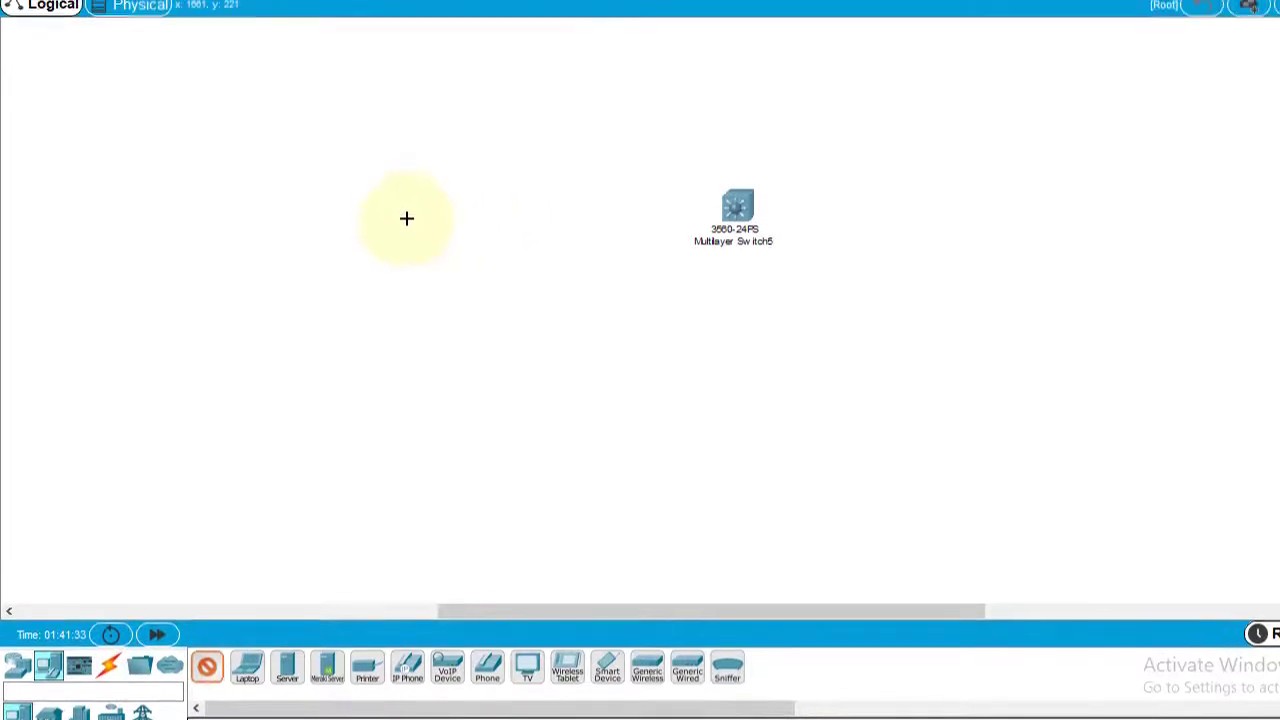
left_click(404, 162)
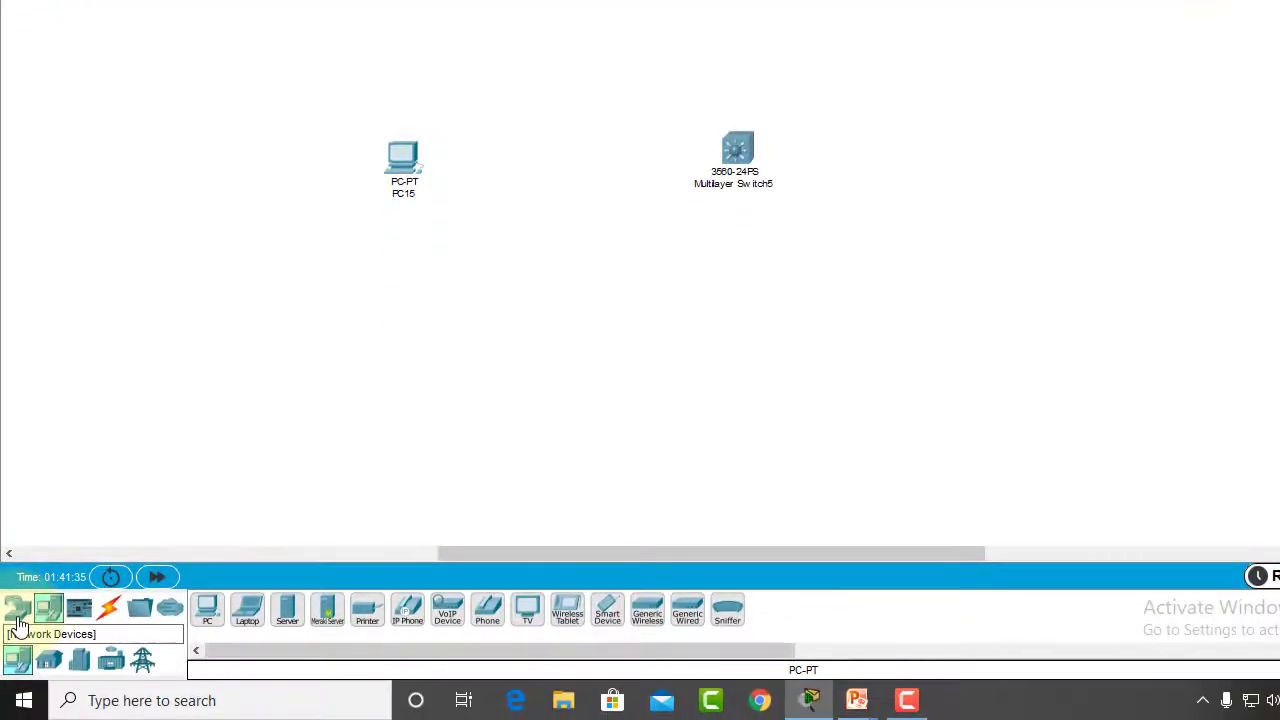
Step: Place two 2960 switches below the multilayer switch, one on each side of it
left_click(19, 620)
left_click(49, 663)
left_click(208, 612)
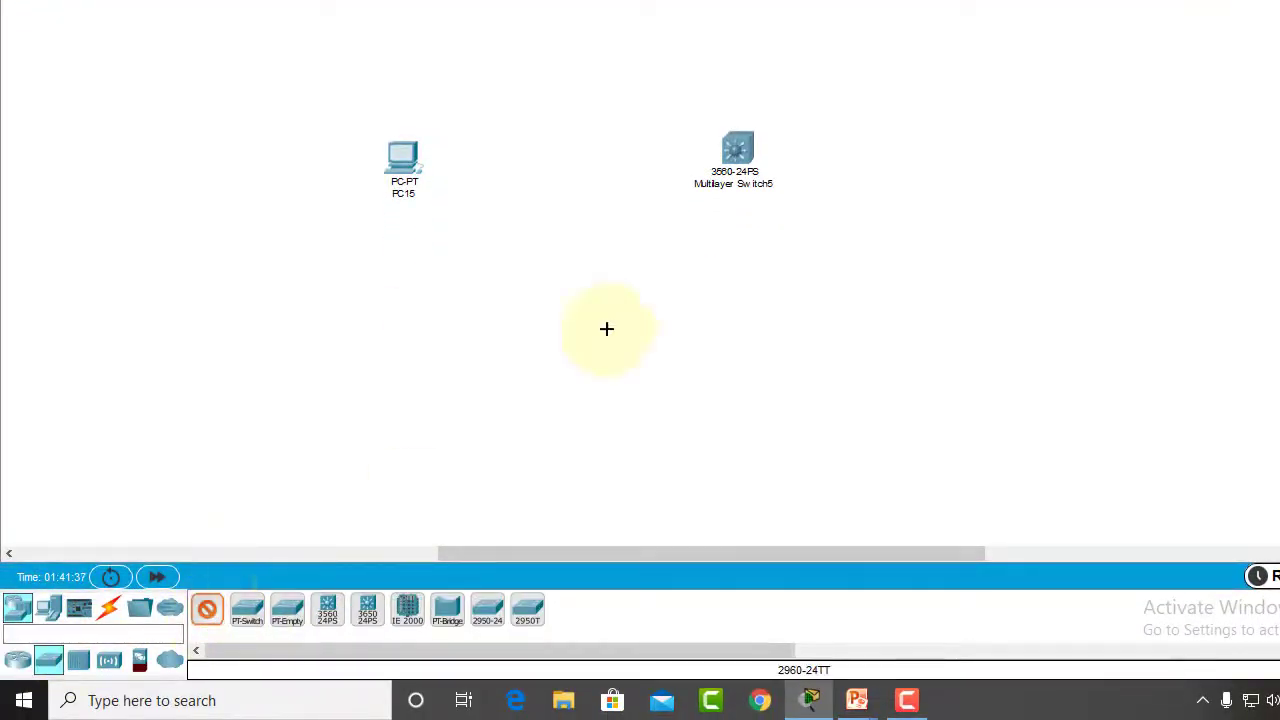
left_click(562, 322)
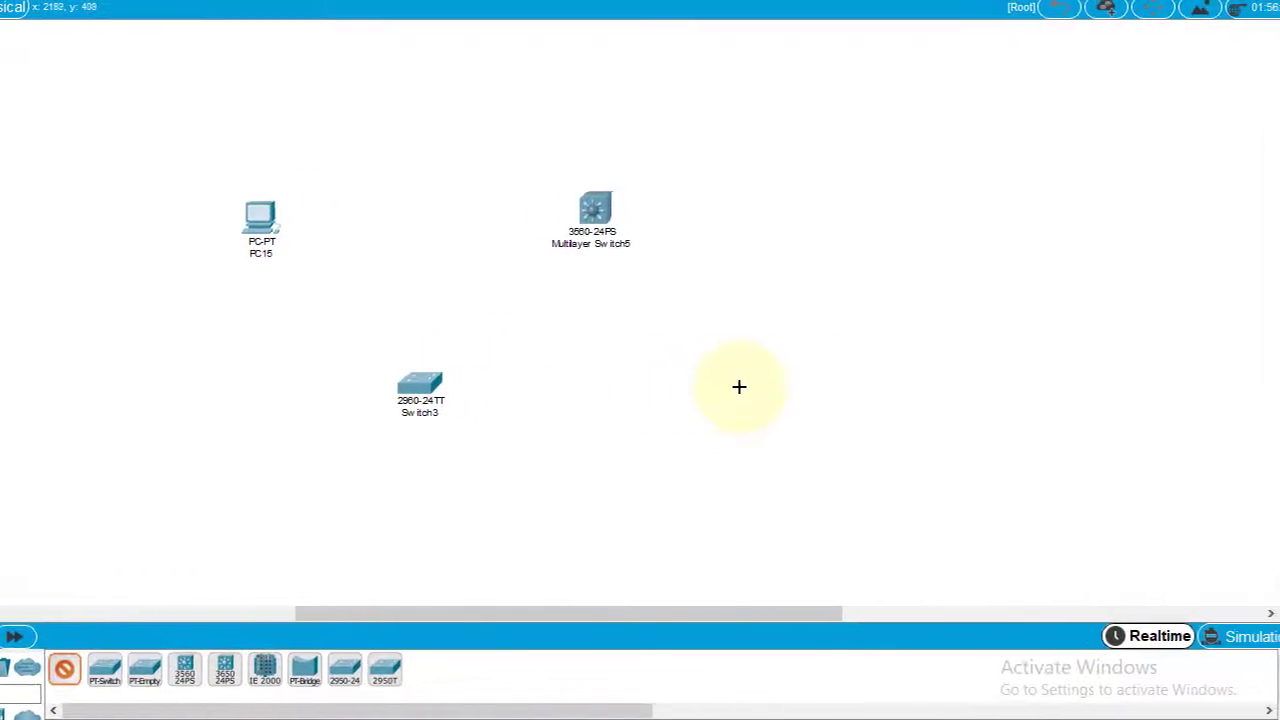
left_click(863, 388)
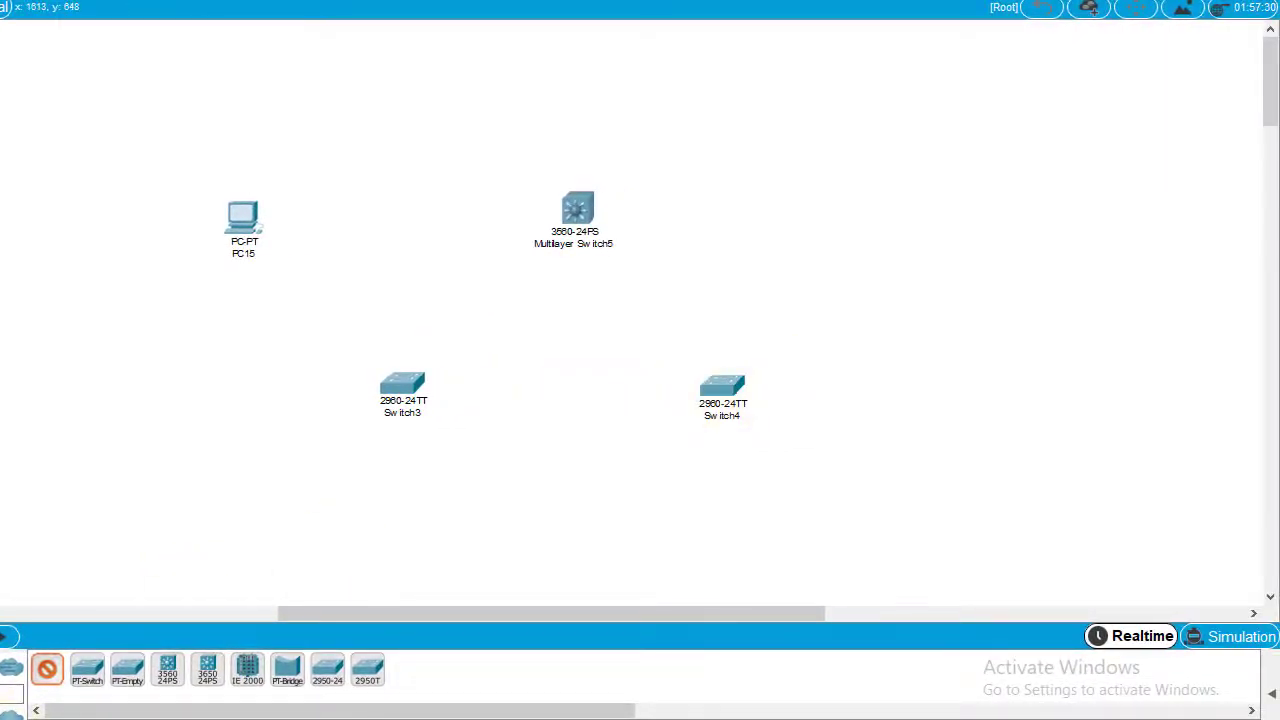
Step: Place four more PCs, two below Switch3 and two below Switch4
left_click(20, 610)
left_click(209, 612)
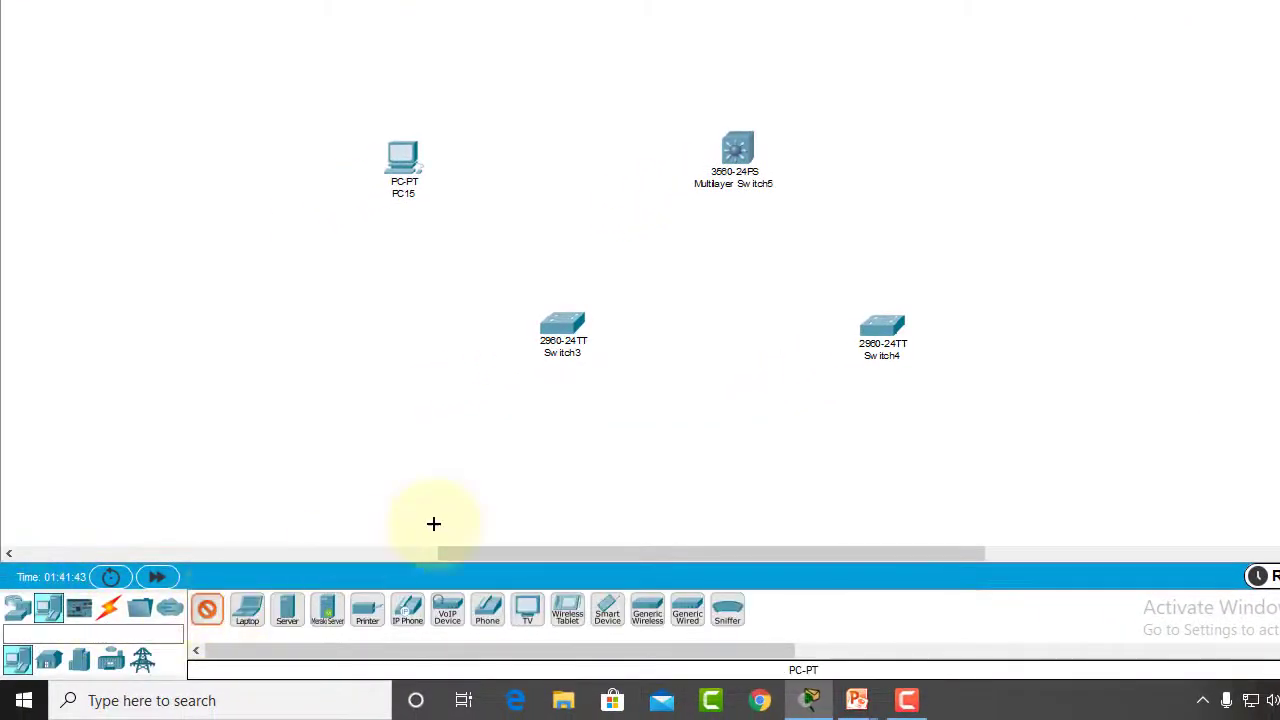
left_click(435, 446)
left_click(207, 609)
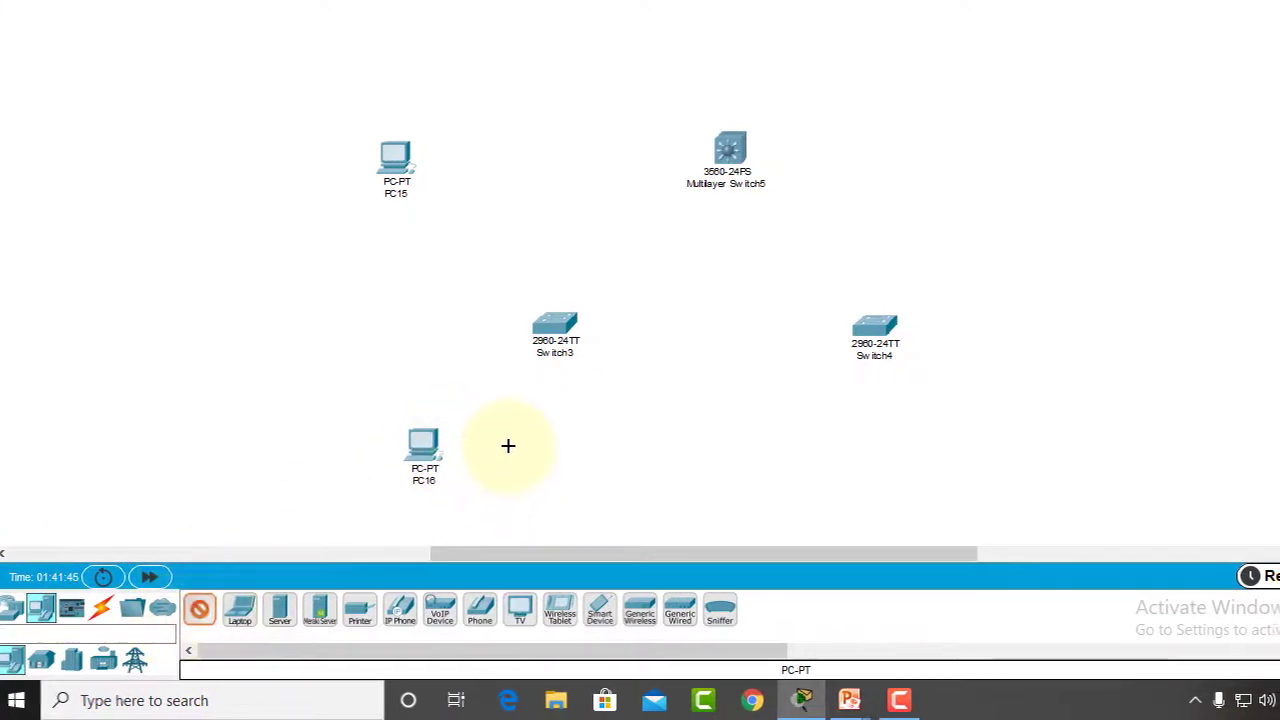
left_click(506, 445)
left_click(886, 435)
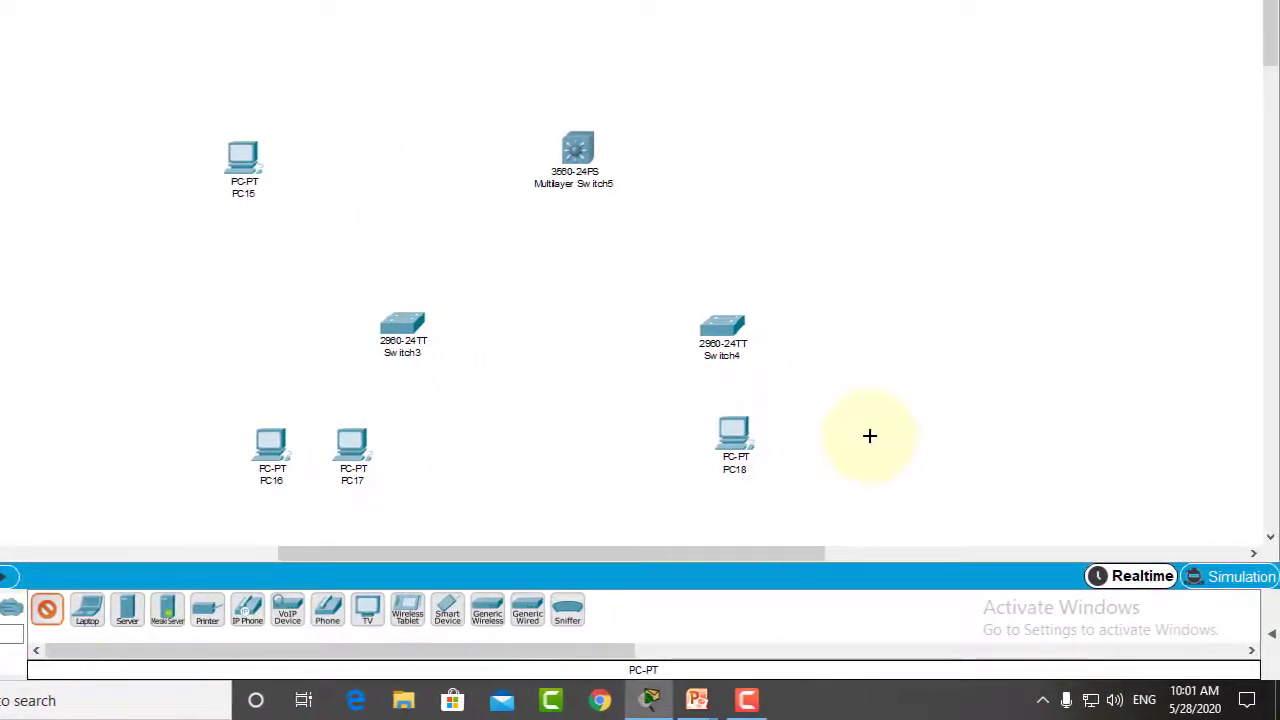
left_click(861, 436)
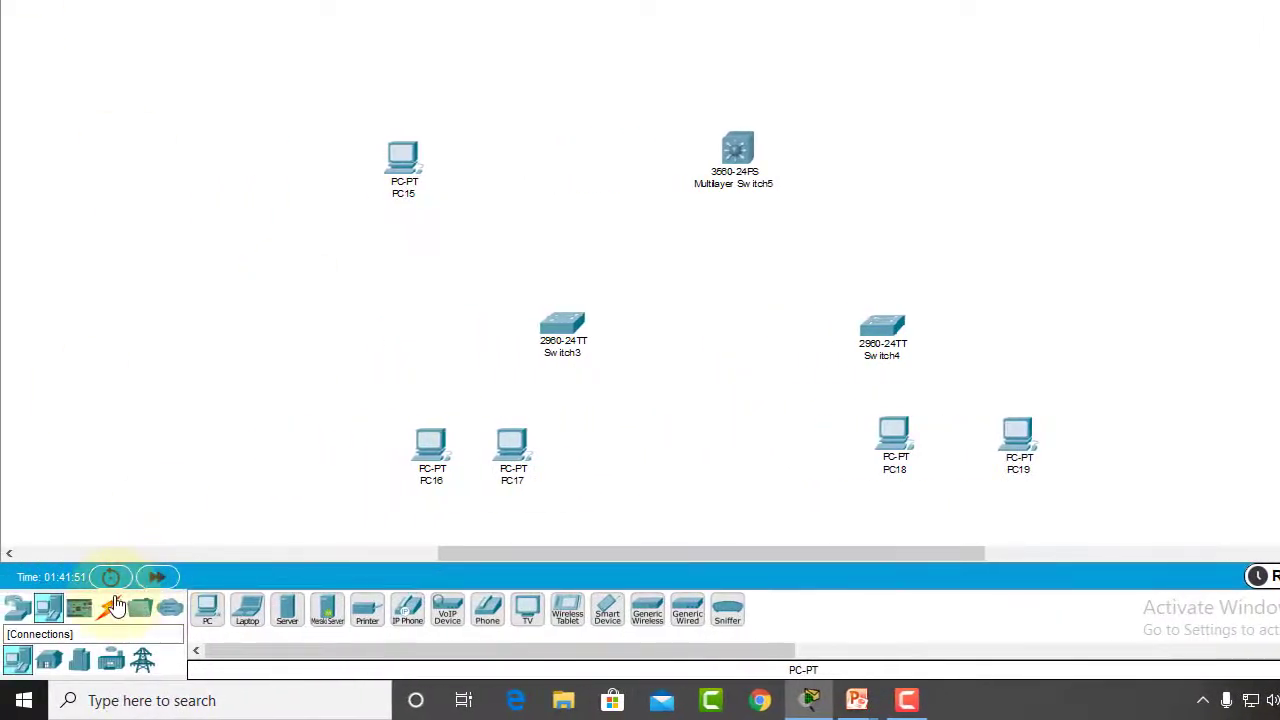
Step: Connect Switch3's GigabitEthernet0/1 to FastEthernet0/10 on the multilayer switch with a copper straight-through cable
left_click(112, 607)
left_click(288, 610)
left_click(565, 325)
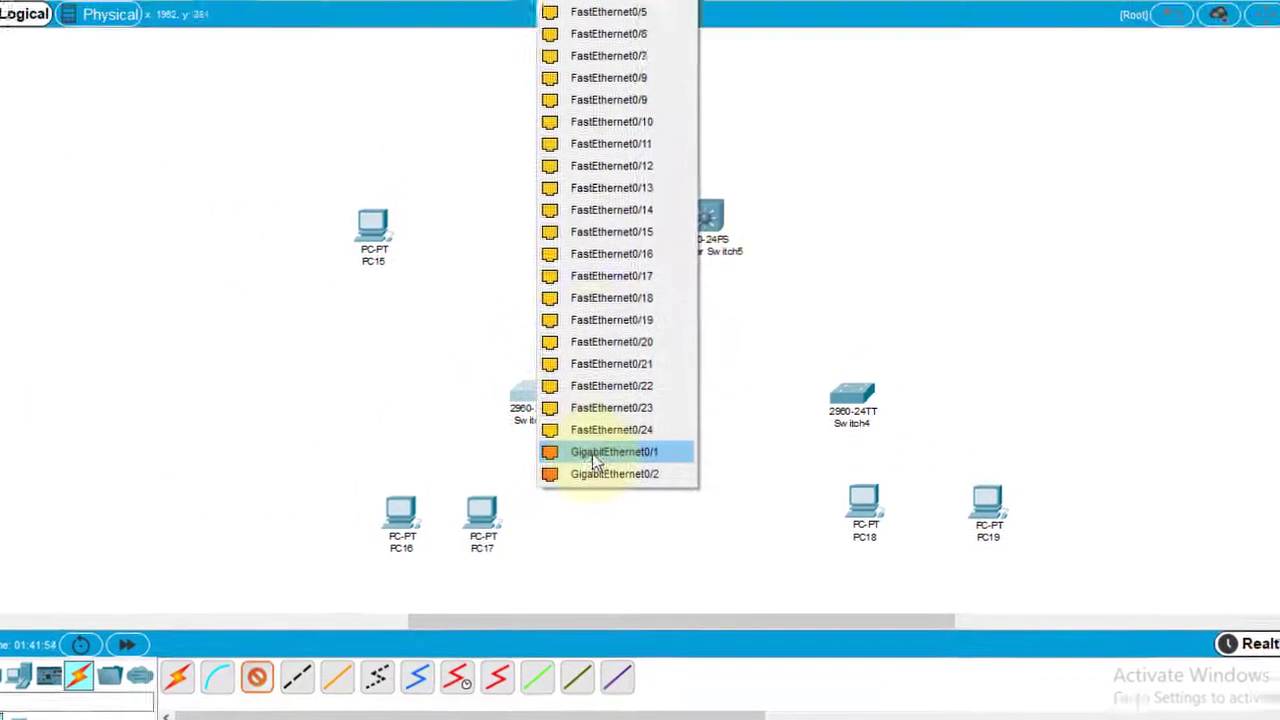
left_click(644, 384)
left_click(740, 150)
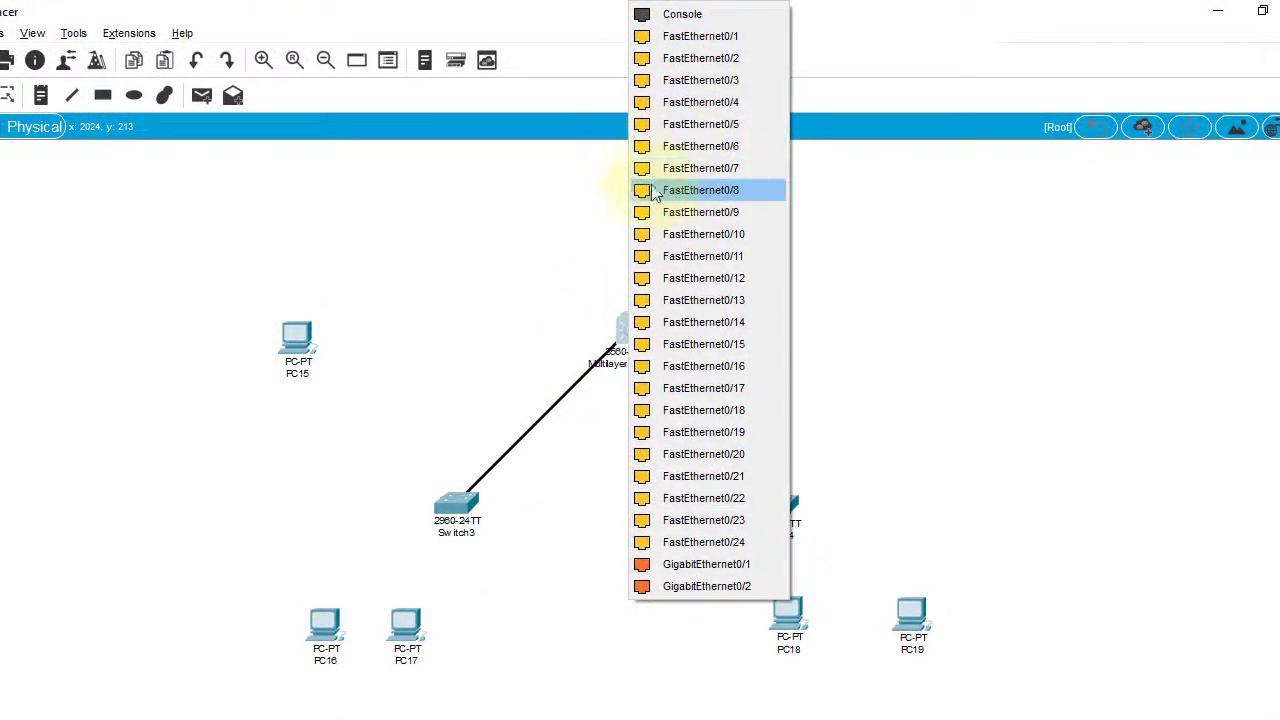
left_click(540, 424)
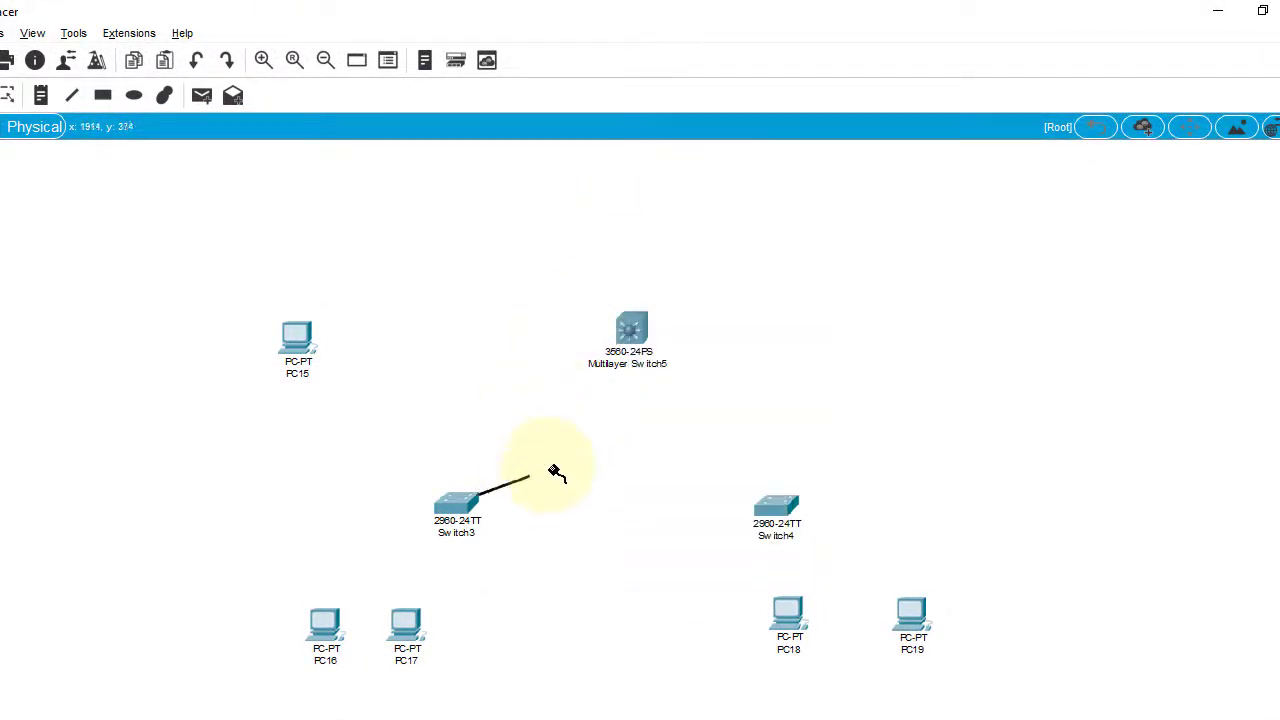
left_click(634, 325)
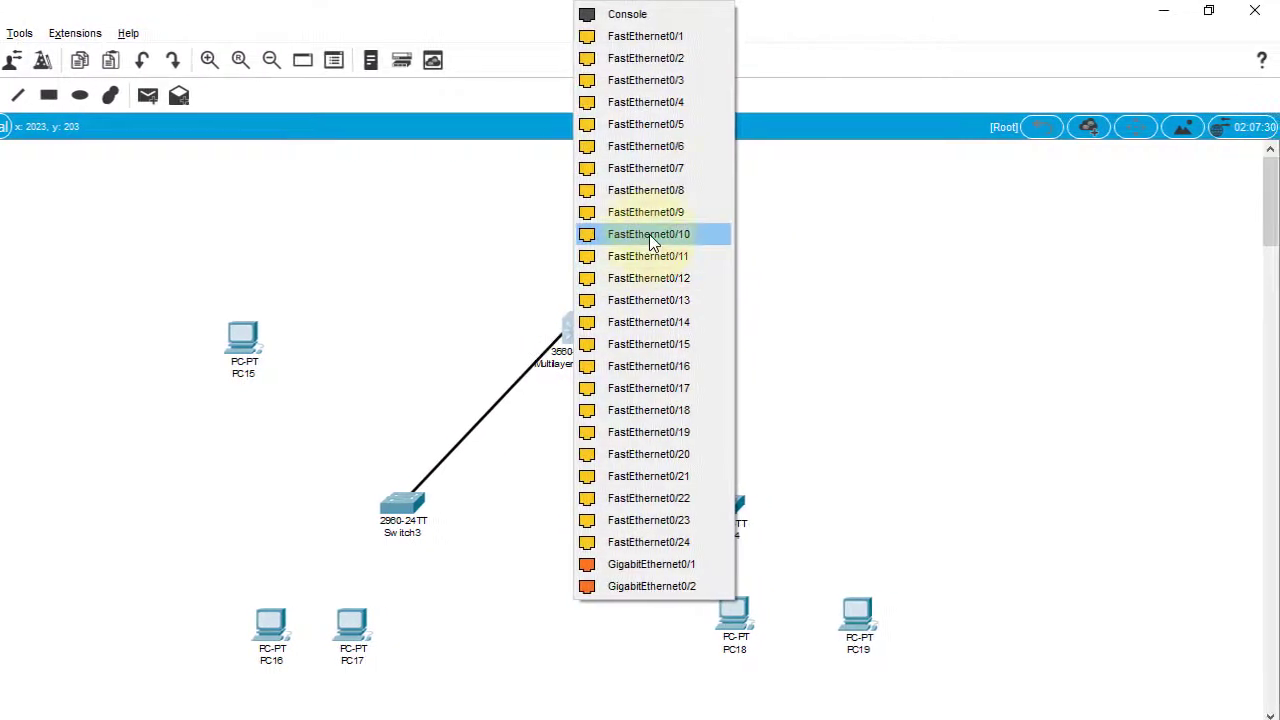
left_click(672, 234)
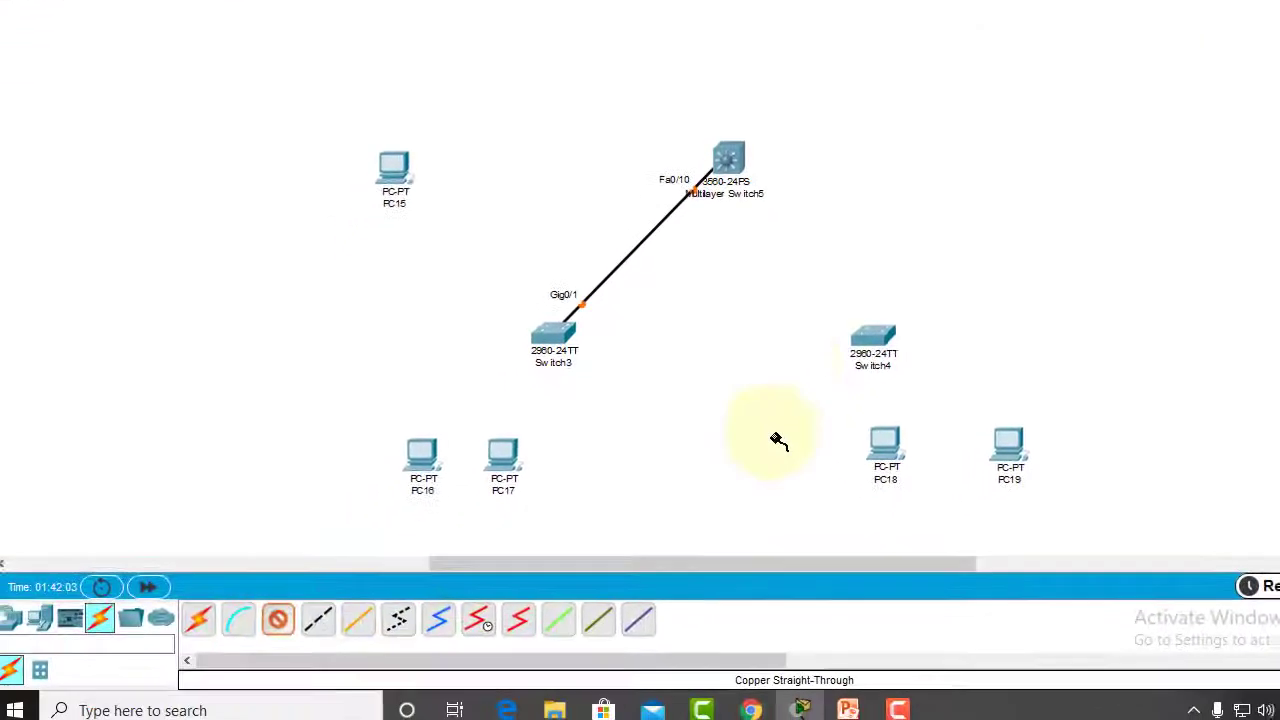
Step: Try to cable Switch4's FastEthernet0/20 to FastEthernet0/19 on the multilayer switch
left_click(728, 504)
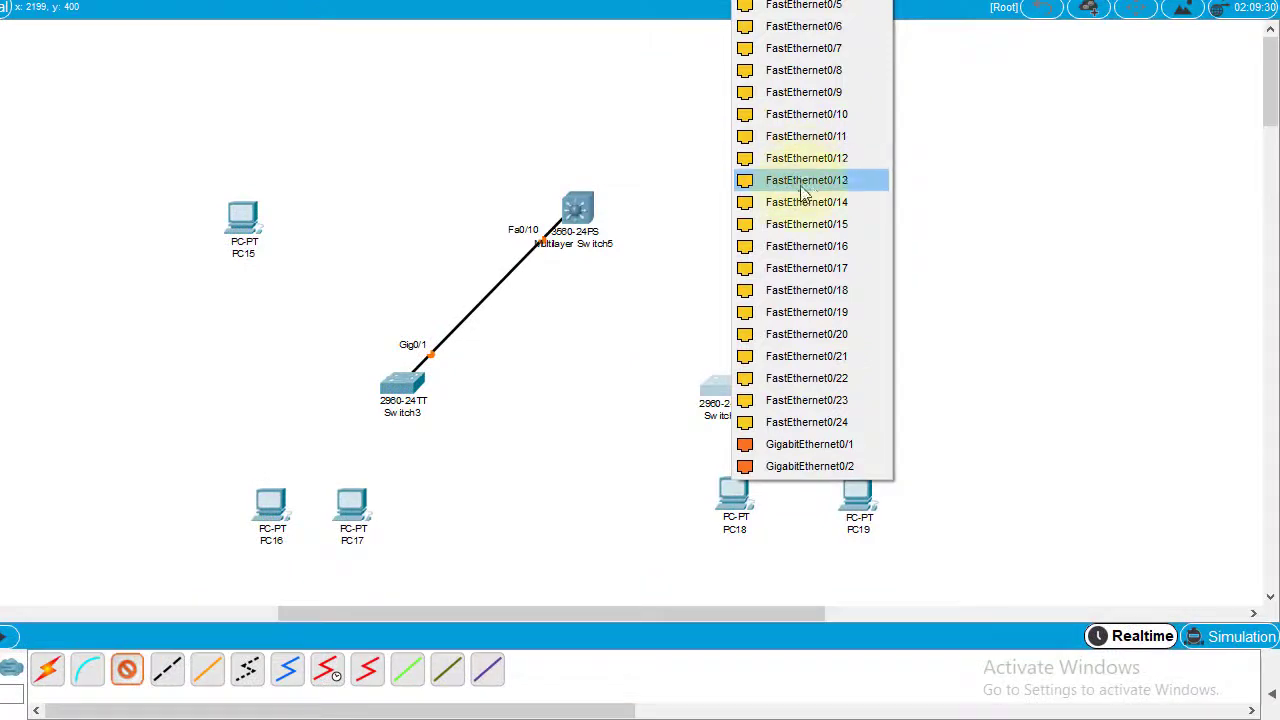
left_click(812, 334)
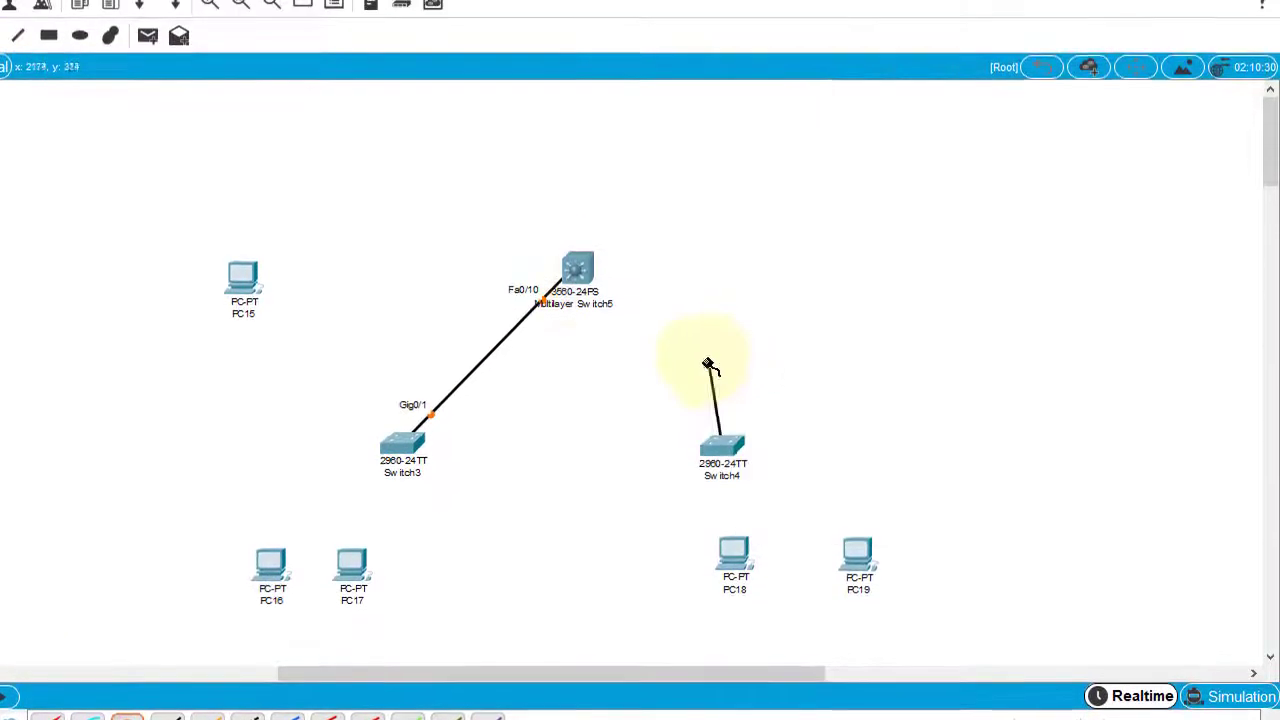
left_click(577, 210)
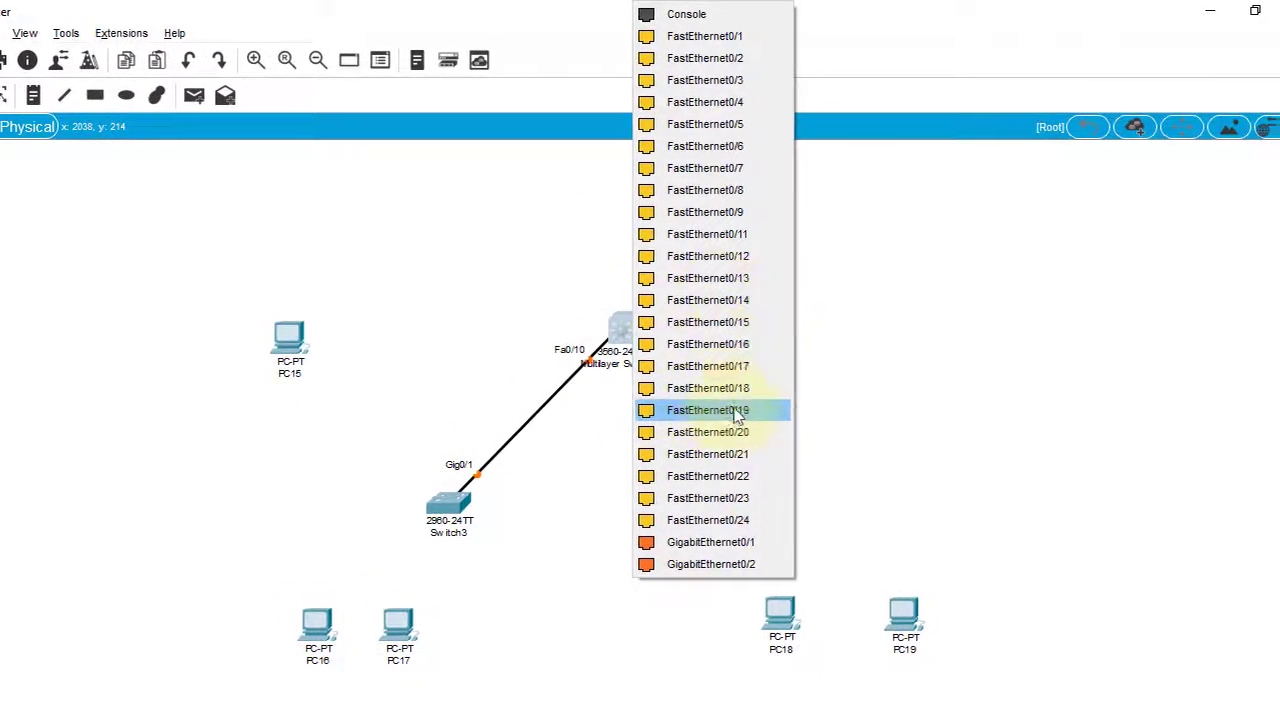
left_click(716, 410)
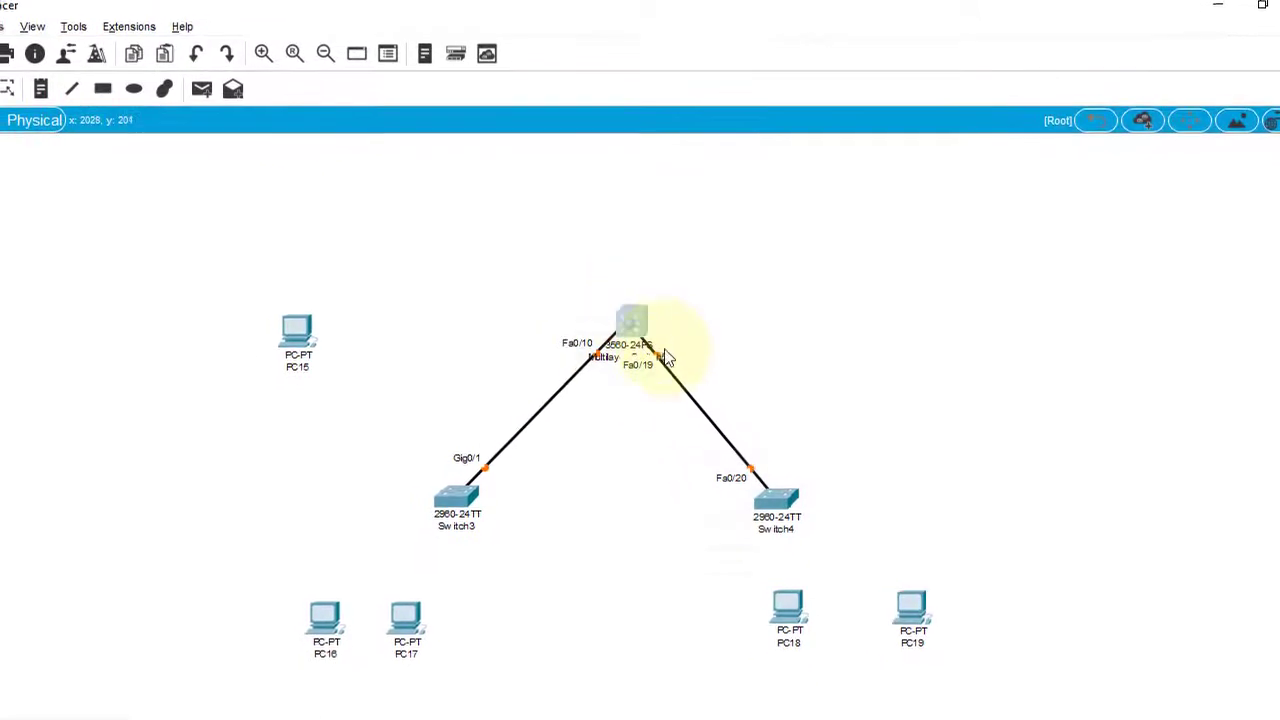
Step: Redo the Switch4 link so that its FastEthernet0/20 connects to FastEthernet0/20 on the multilayer switch
left_click(586, 334)
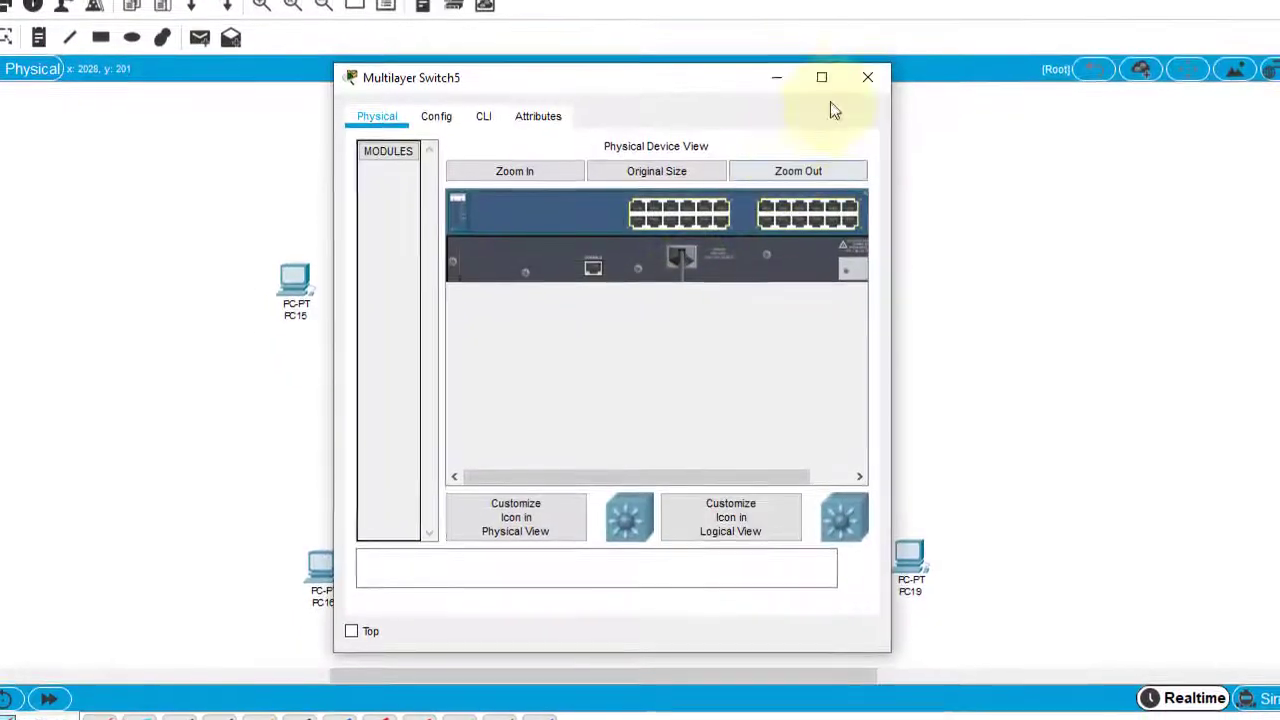
left_click(867, 77)
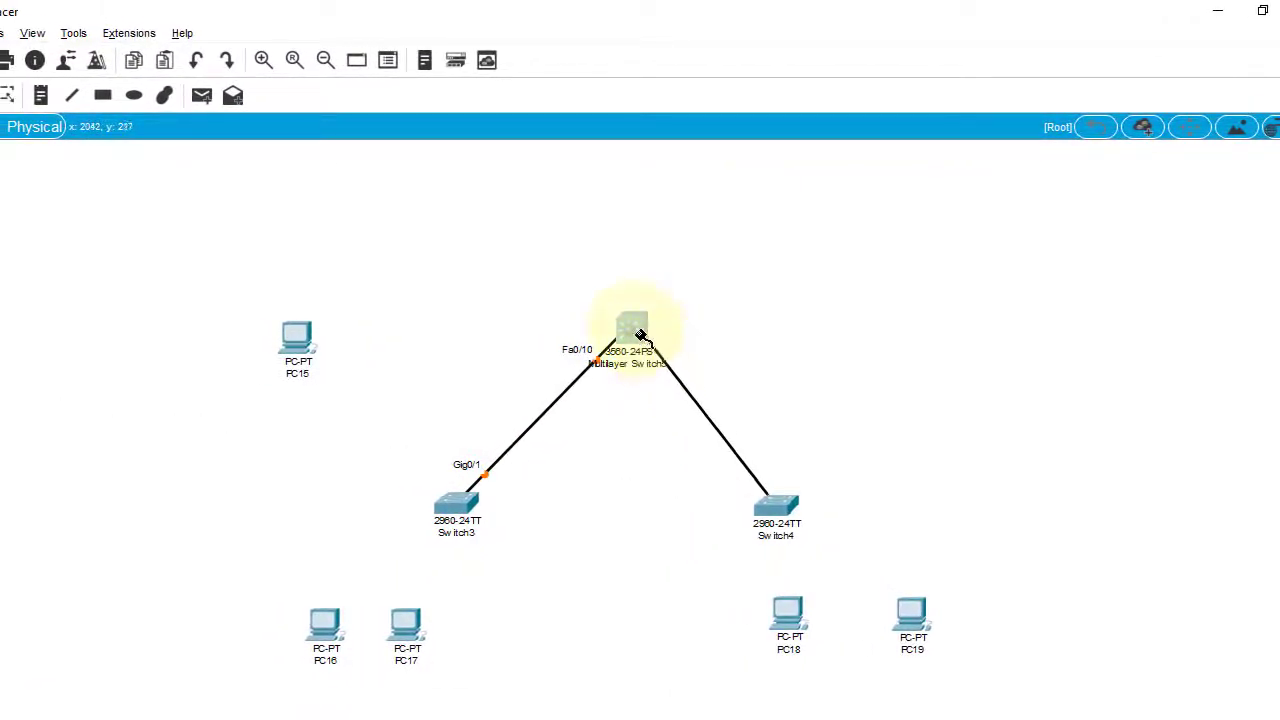
left_click(652, 362)
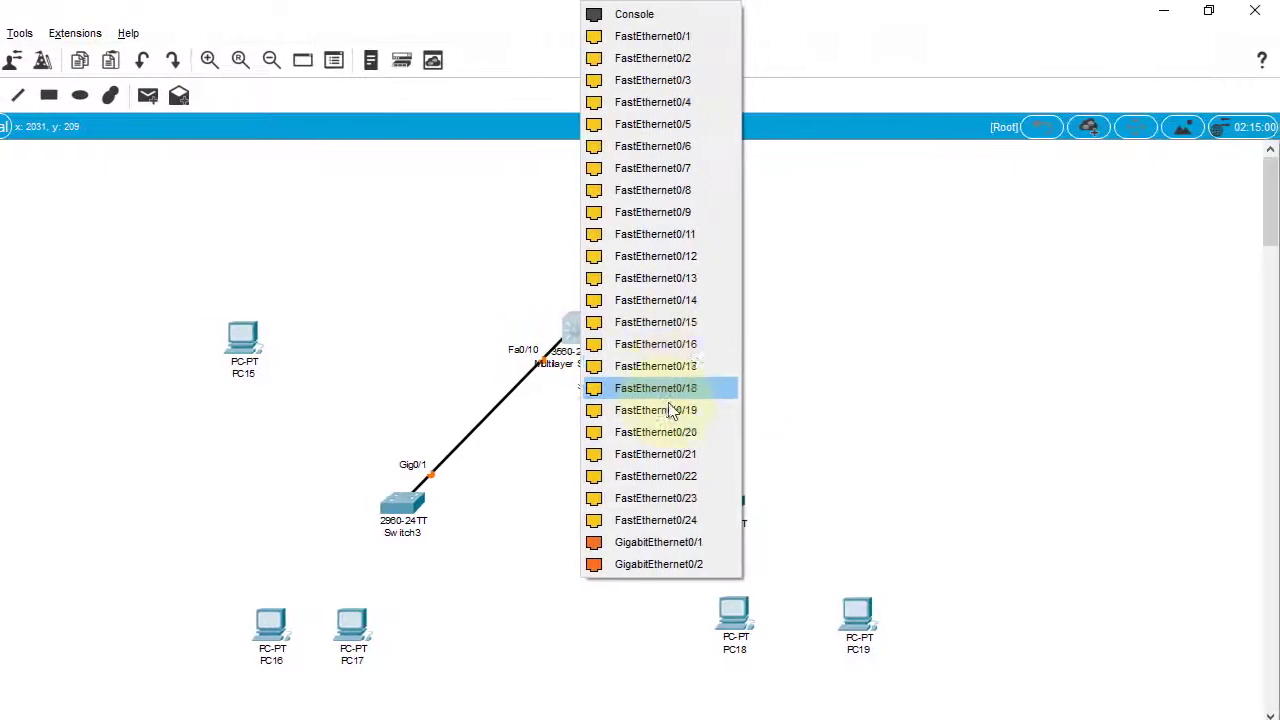
left_click(655, 432)
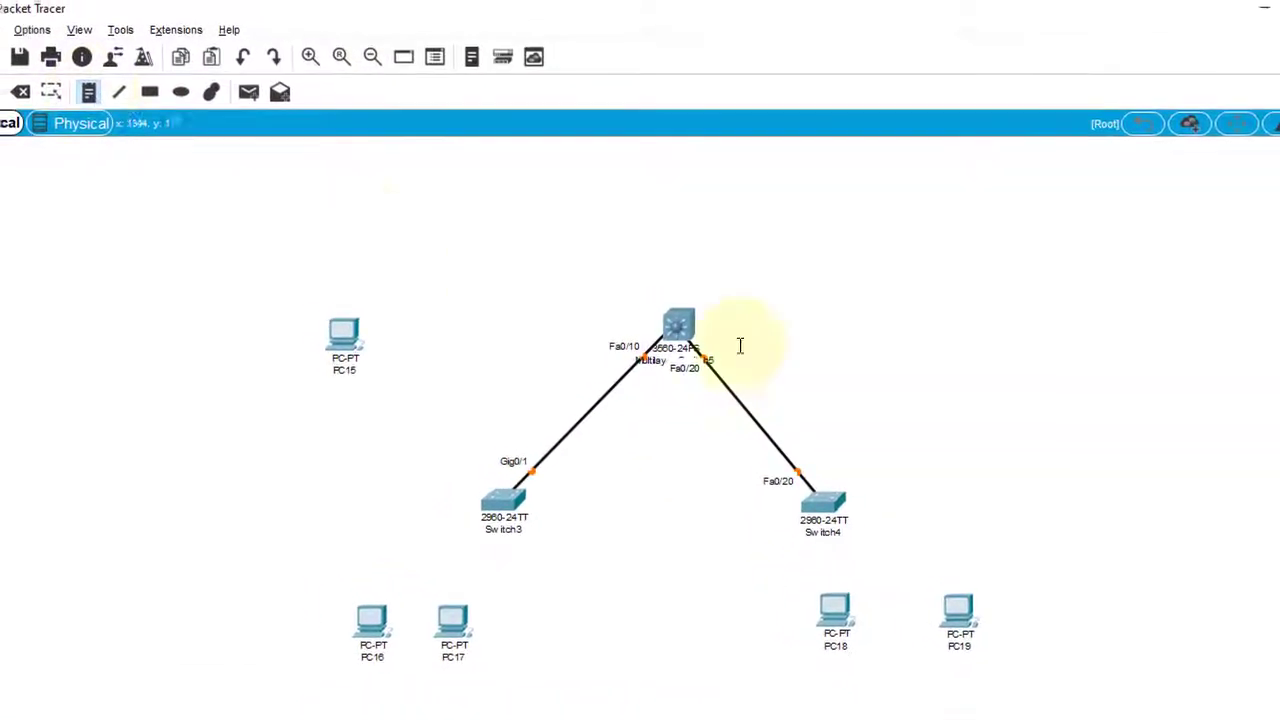
Step: Add a note on the Switch4 link reading "Vlan 20", "HR" and "192.168.20.1" on separate lines
left_click(752, 401)
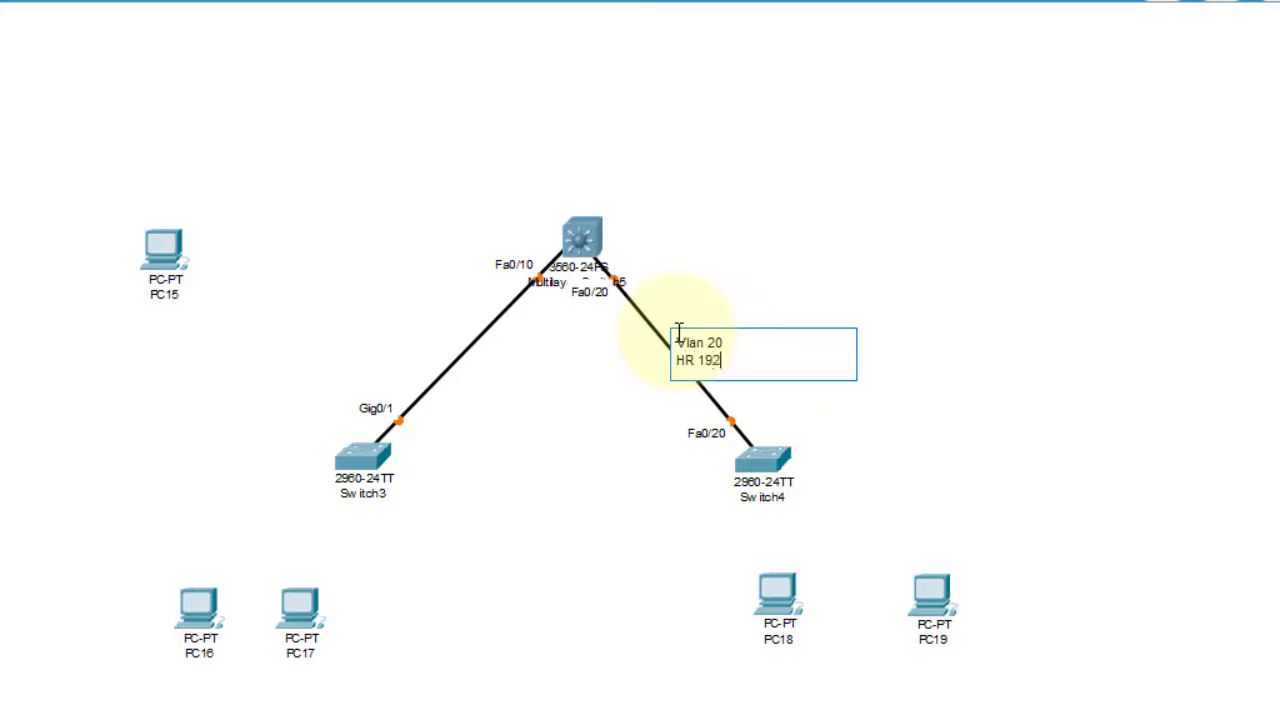
key("Return")
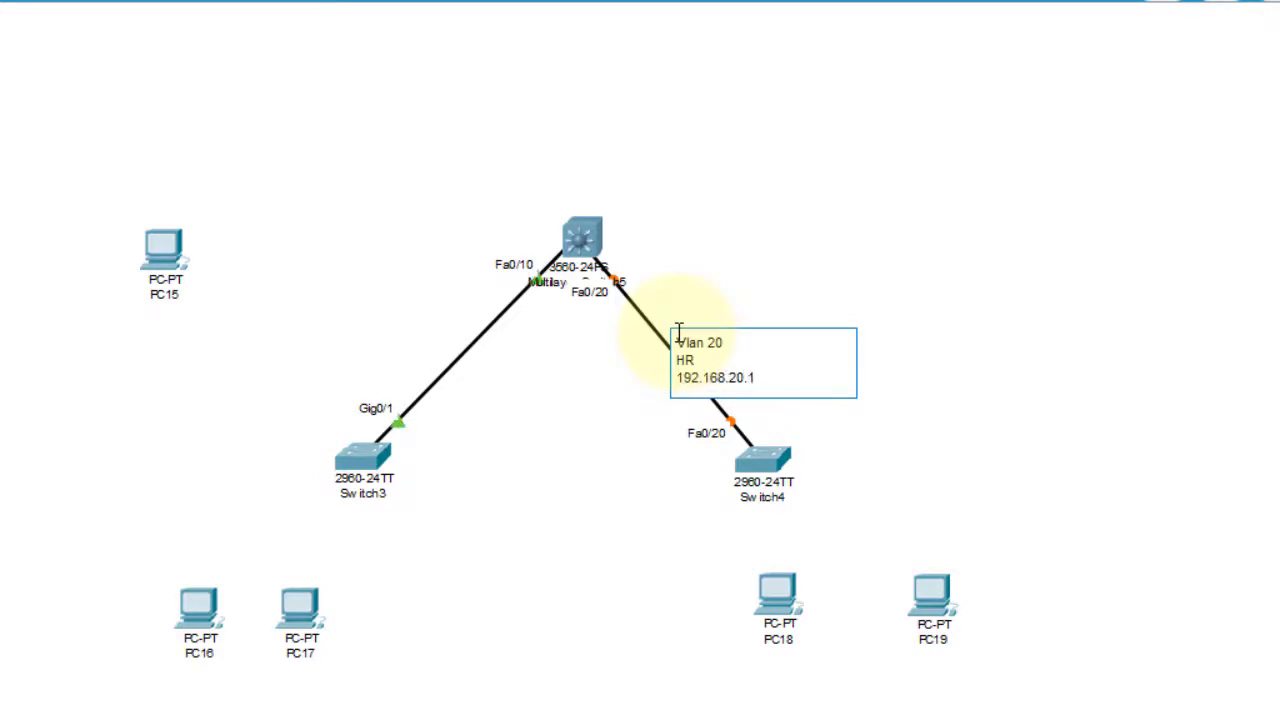
left_click(782, 266)
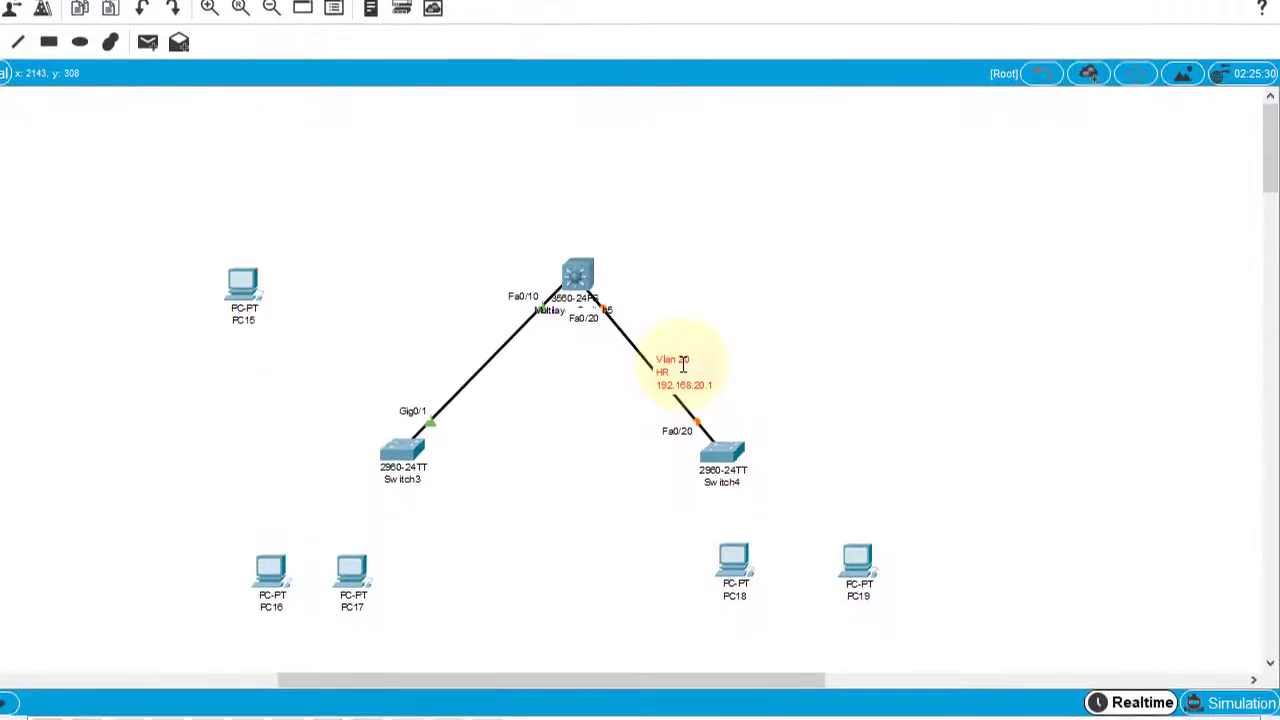
Step: Copy the VLAN note onto the Switch3 link and change the copy to "Vlan 10", "finance" and "192.168.10.1"
left_click_drag(683, 418, 515, 395)
left_click_drag(515, 338, 482, 360)
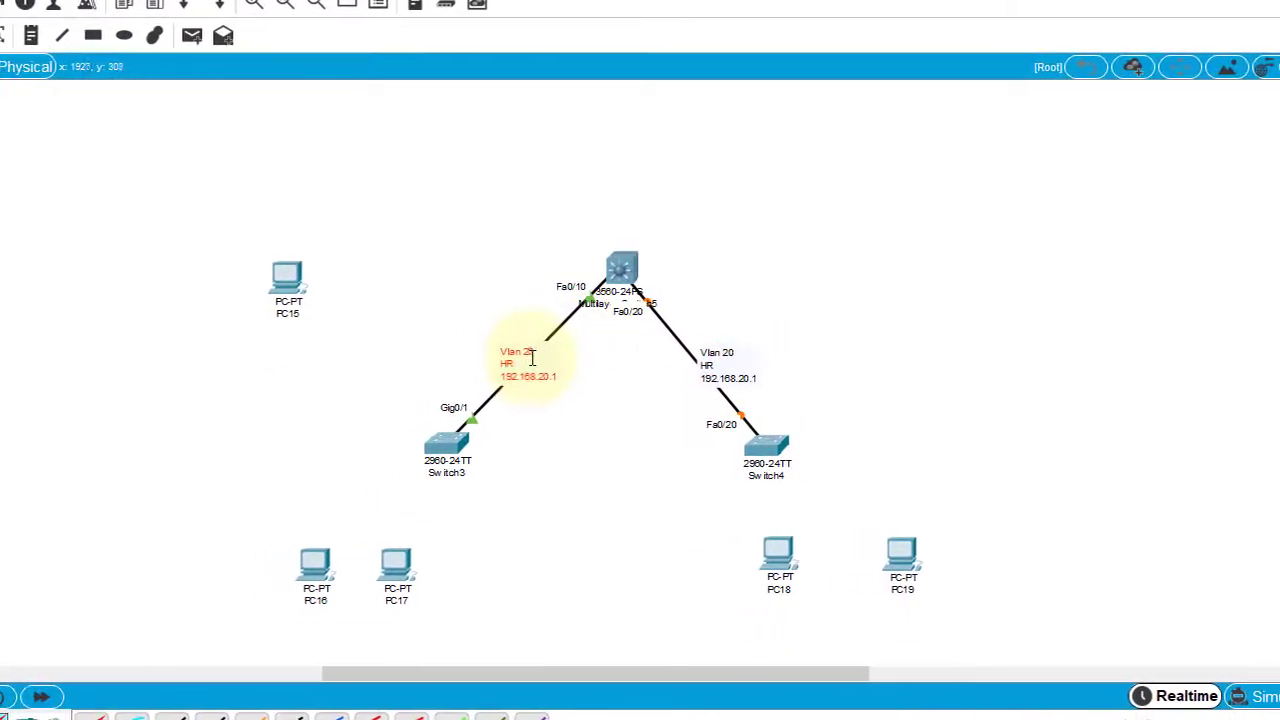
double_click(493, 352)
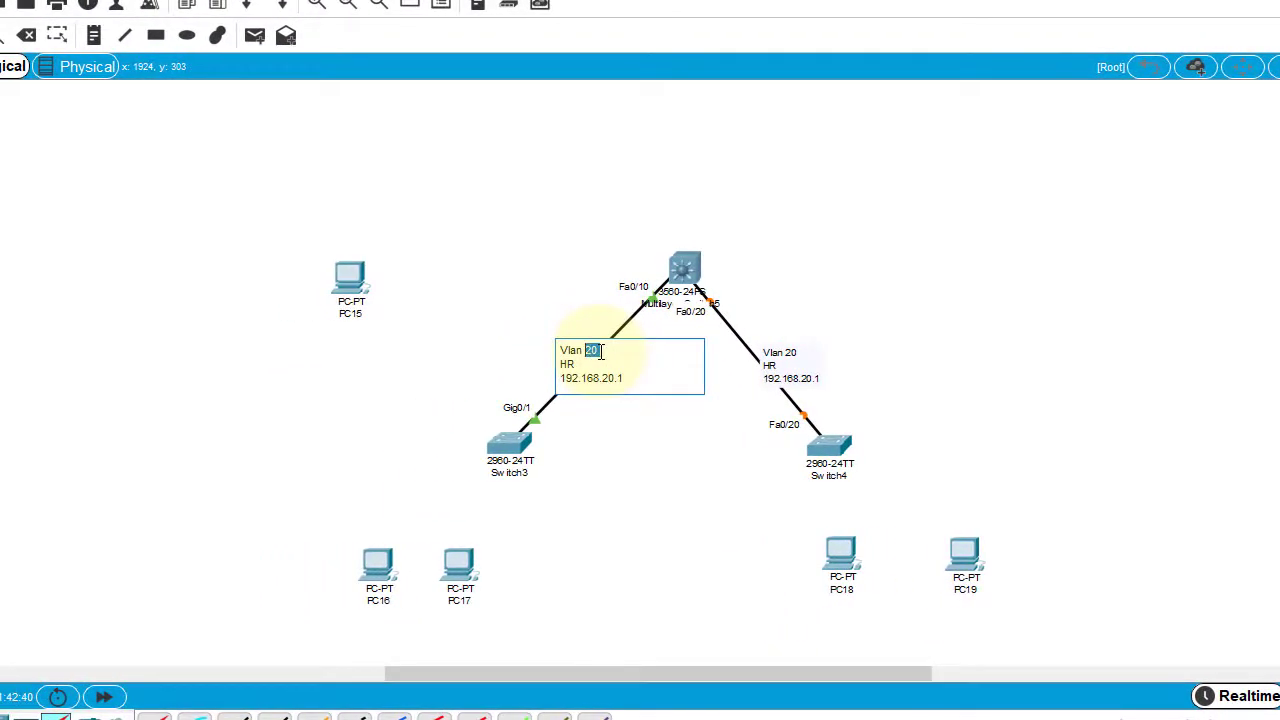
type("10")
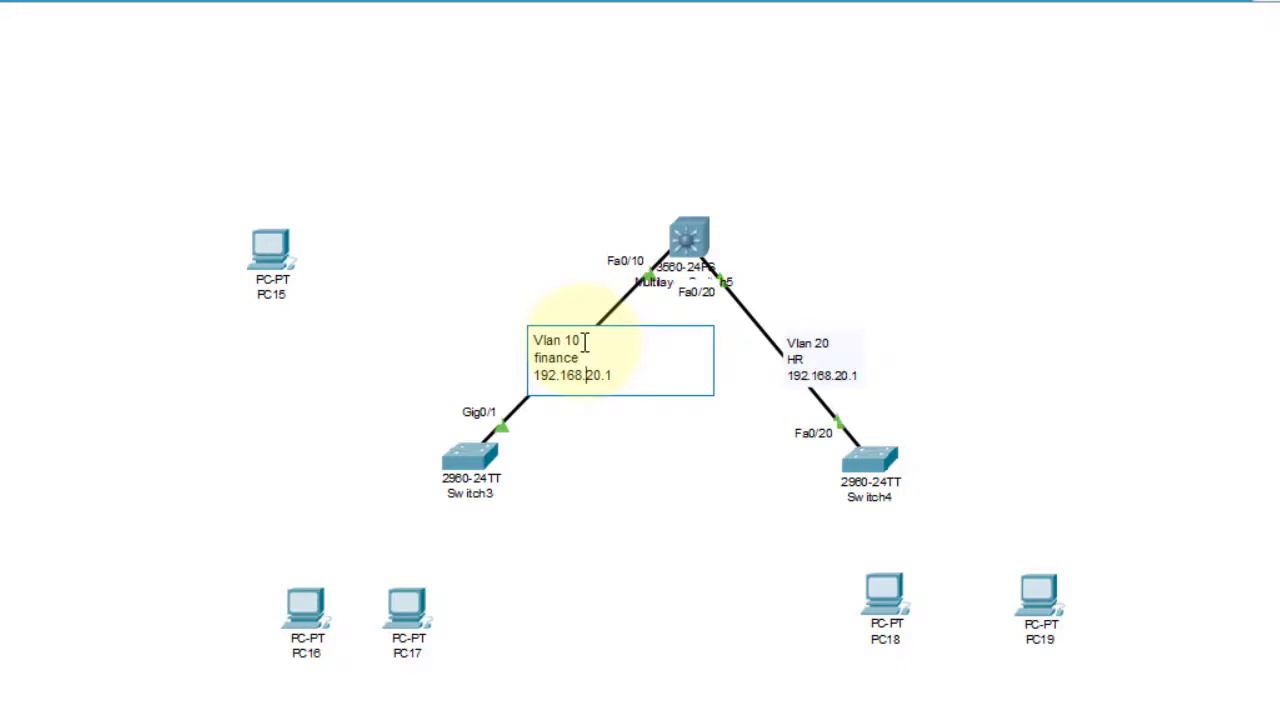
type("10")
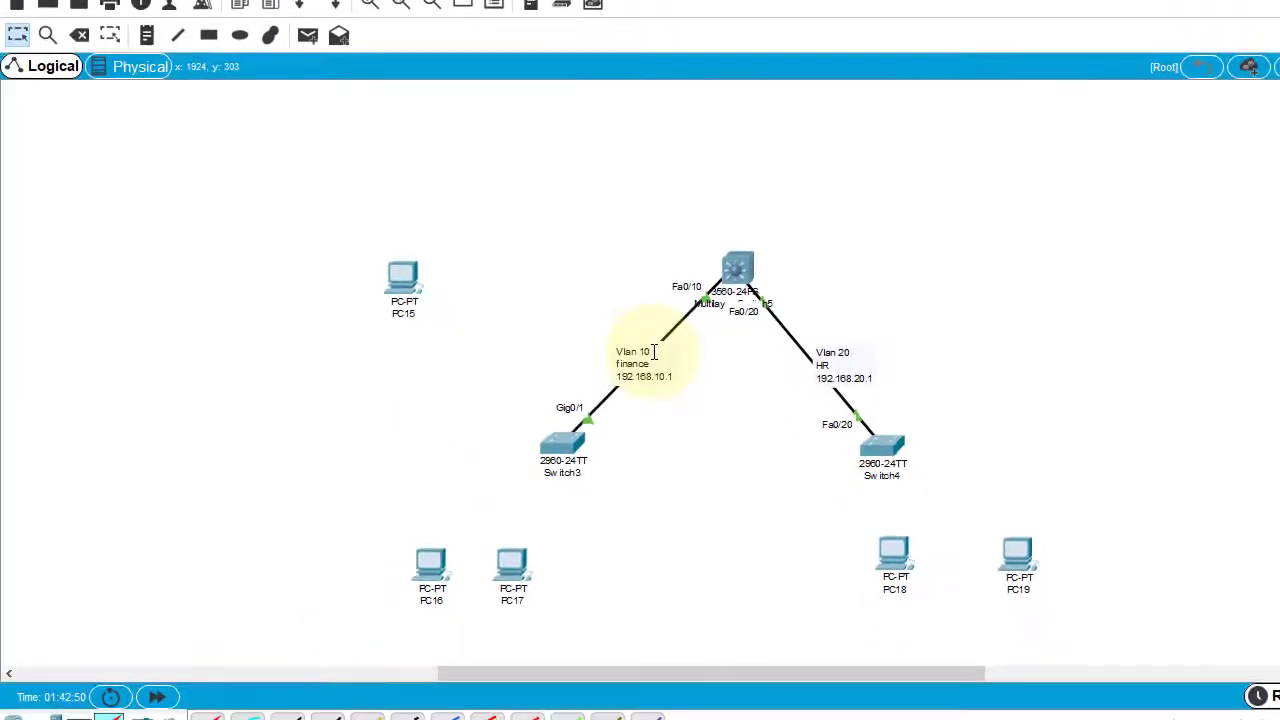
type("c")
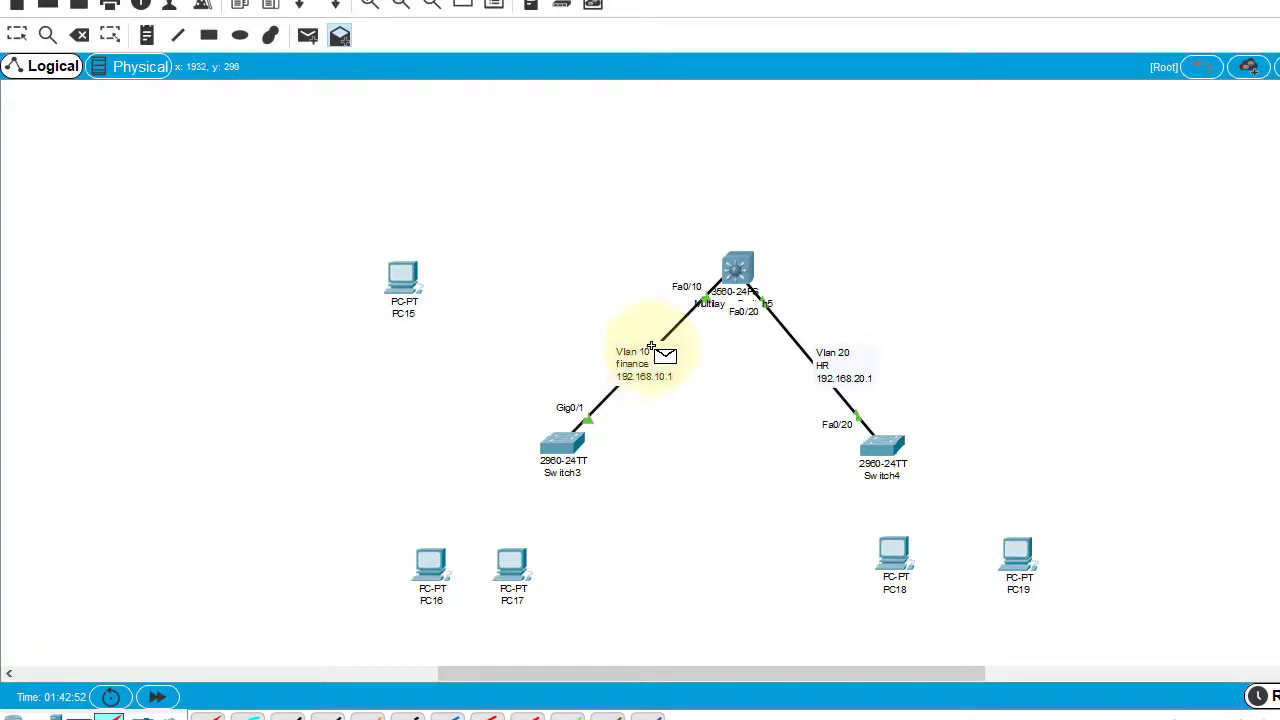
Step: Copy the Vlan 10 note to the space between PC15 and the multilayer switch, changing the copy to "Vlan 30", "Admin" and "192.168.30.1"
key("Escape")
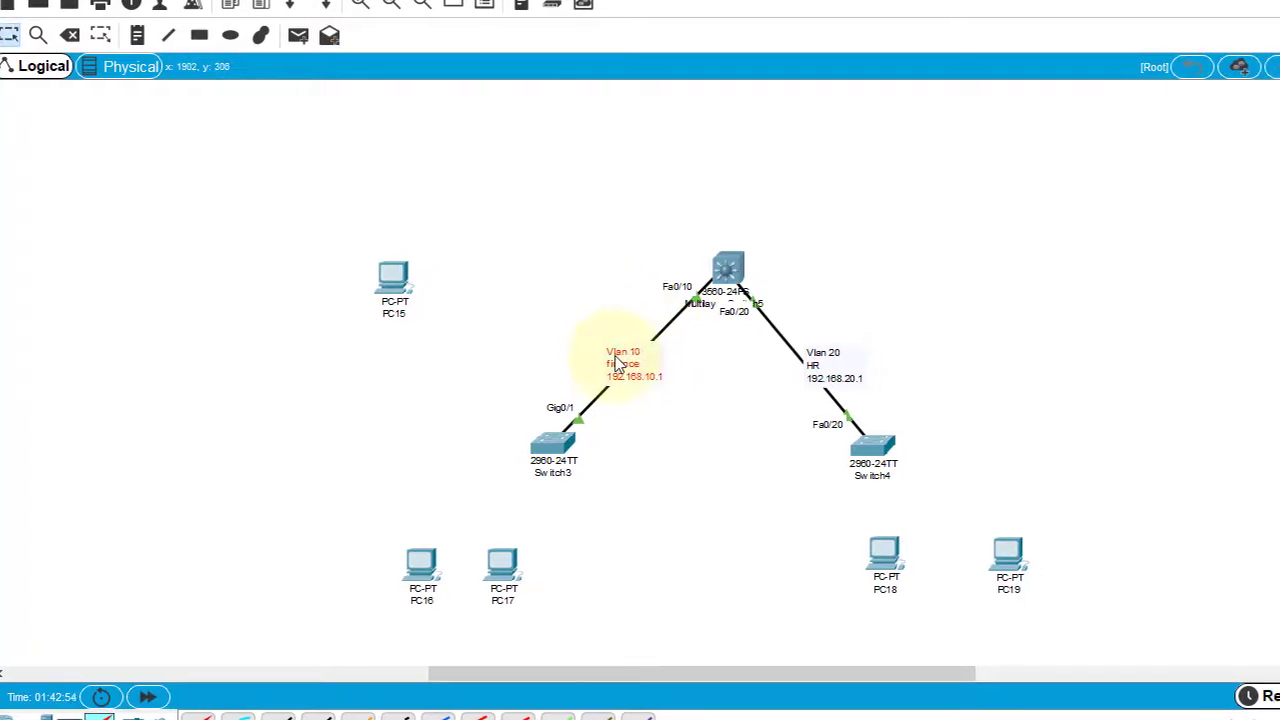
left_click_drag(627, 365, 522, 253)
left_click_drag(575, 313, 575, 305)
double_click(575, 303)
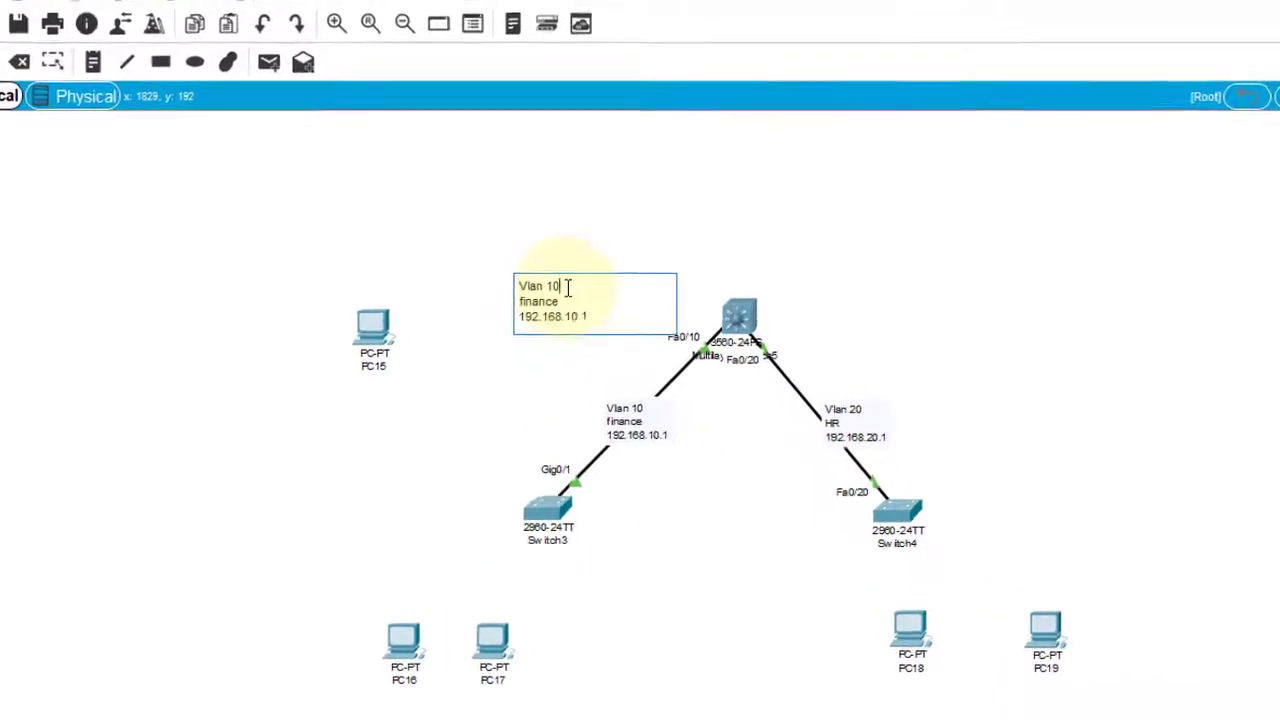
triple_click(578, 300)
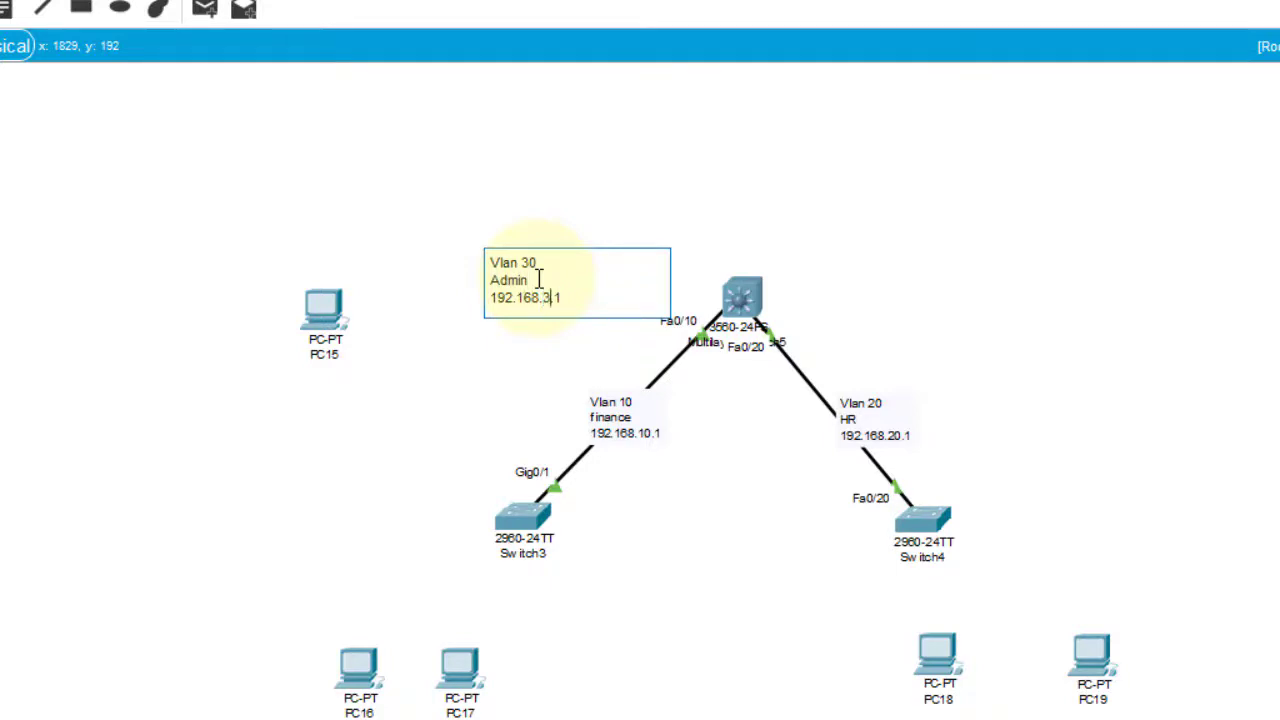
key("Escape")
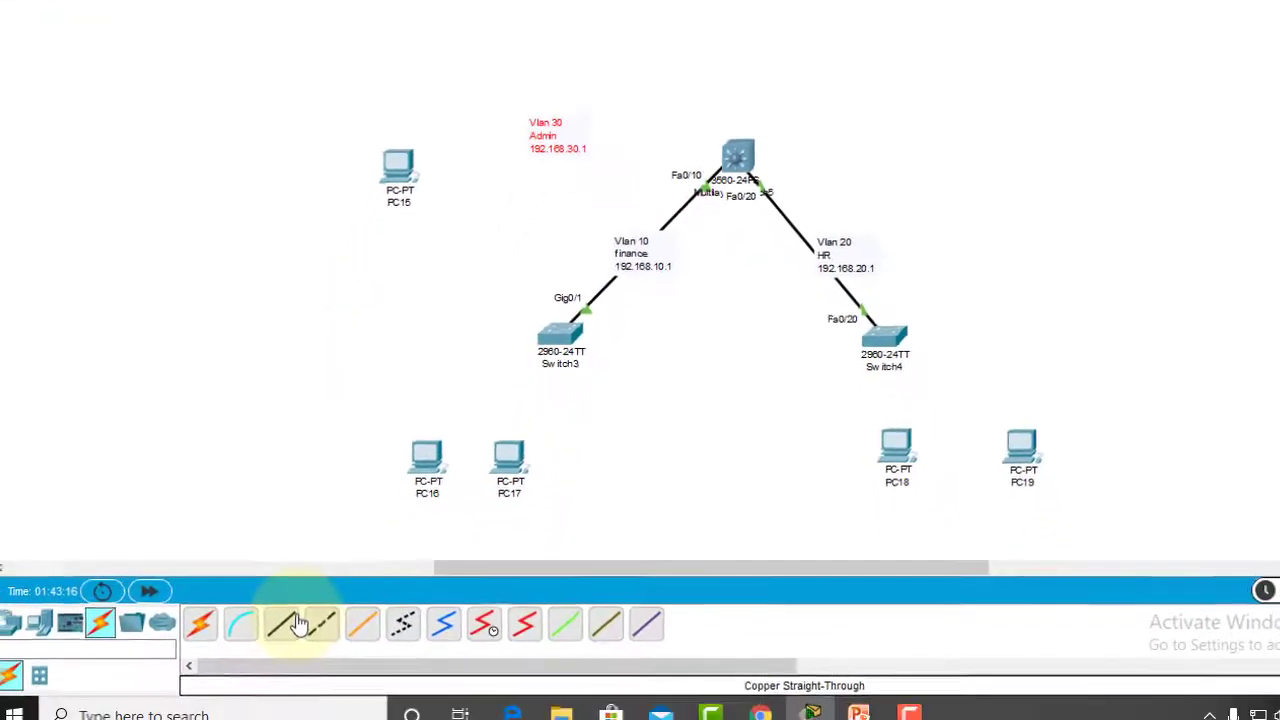
Step: Connect PC15 to FastEthernet0/1 on the multilayer switch with a copper straight-through cable and fast-forward the simulation time
left_click(298, 623)
left_click(398, 162)
left_click(460, 238)
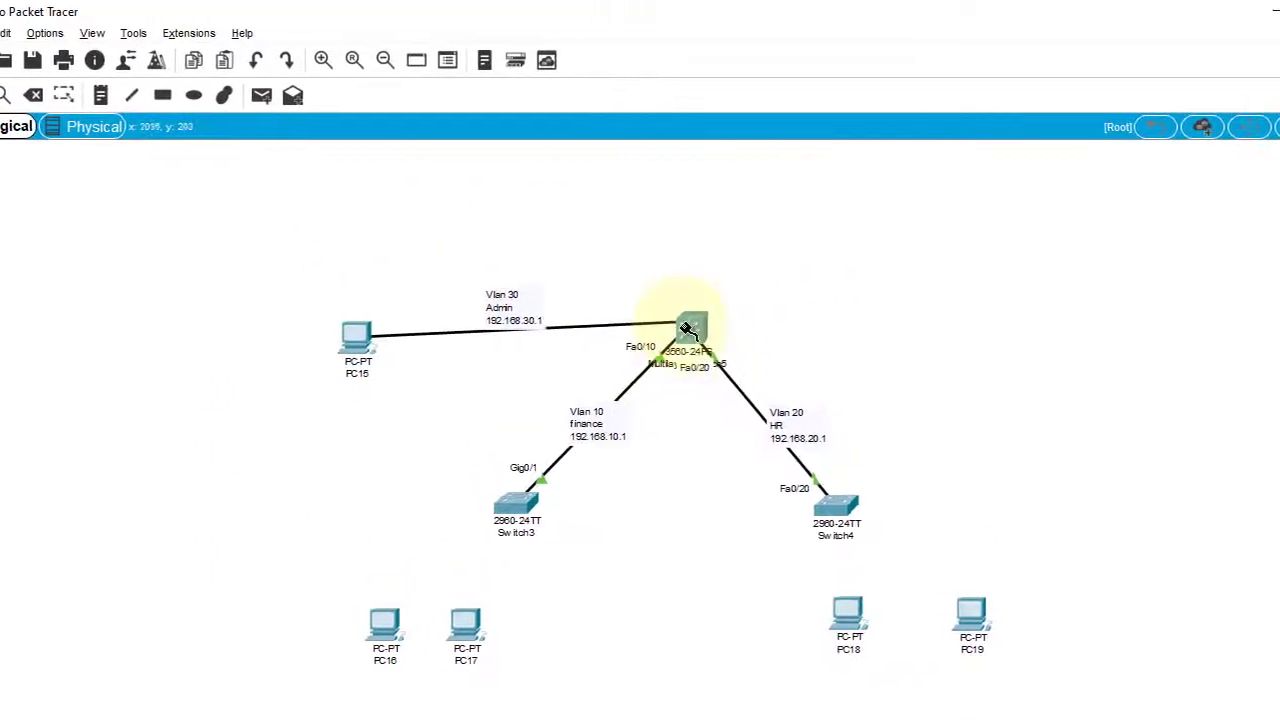
left_click(687, 328)
left_click(690, 357)
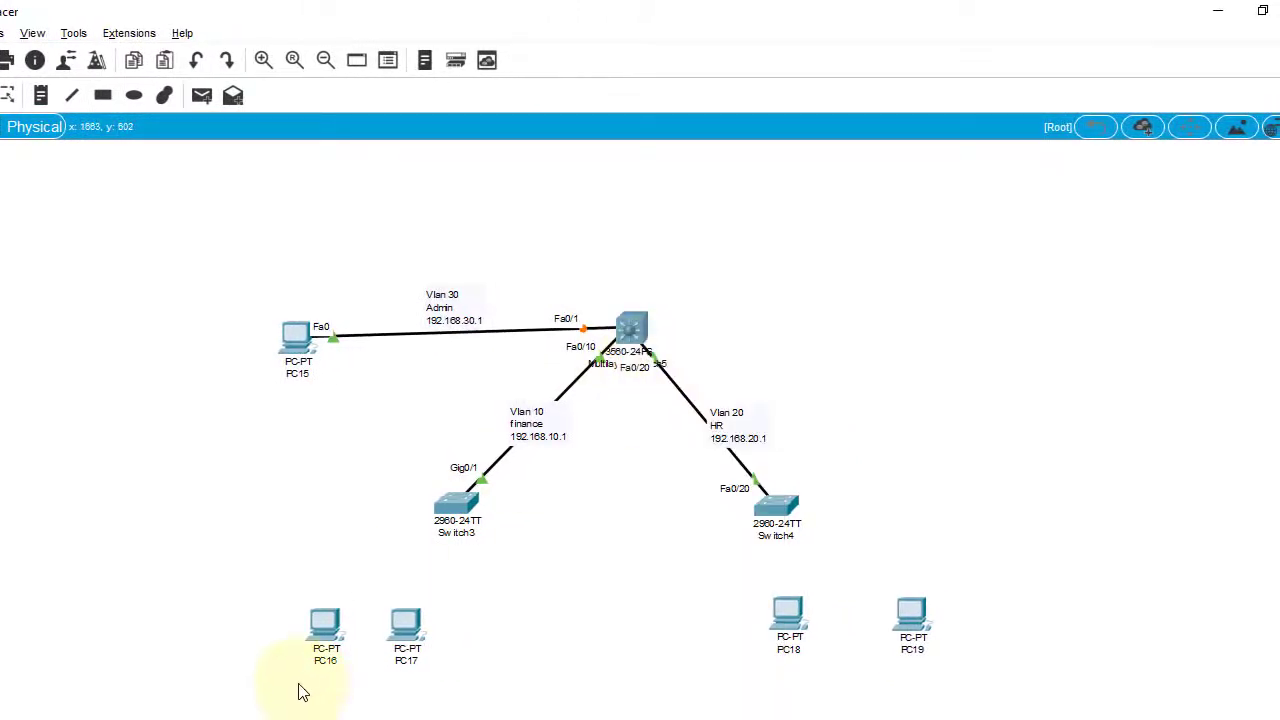
left_click(151, 594)
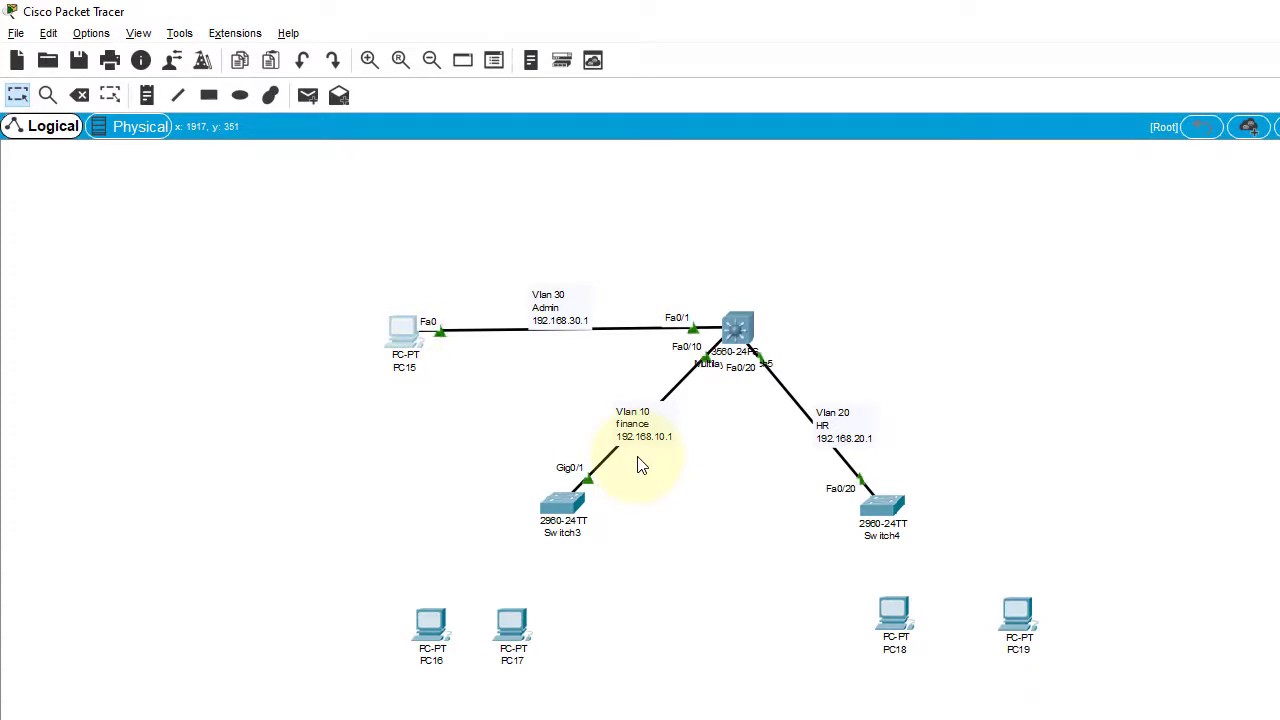
Step: Cable PC16's FastEthernet0 to FastEthernet0/1 on Switch3 with copper straight-through
scroll(641, 466, "up", 2)
scroll(641, 466, "down", 3)
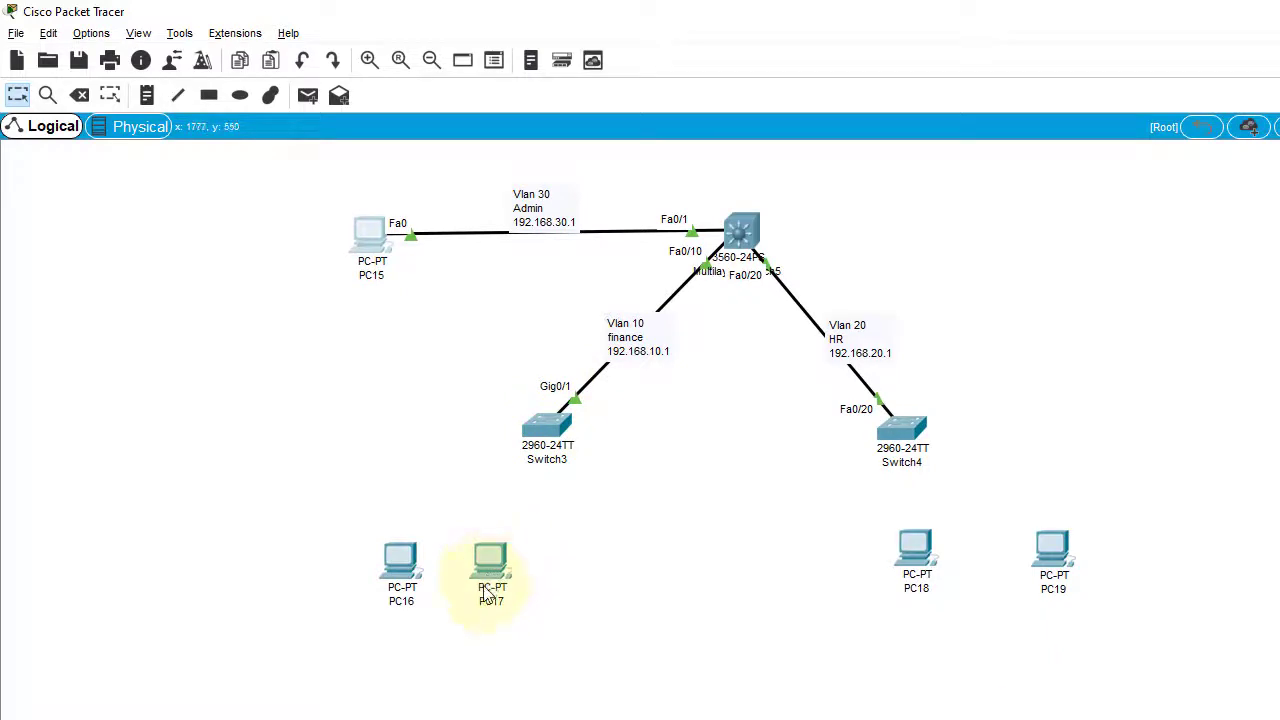
left_click(400, 560)
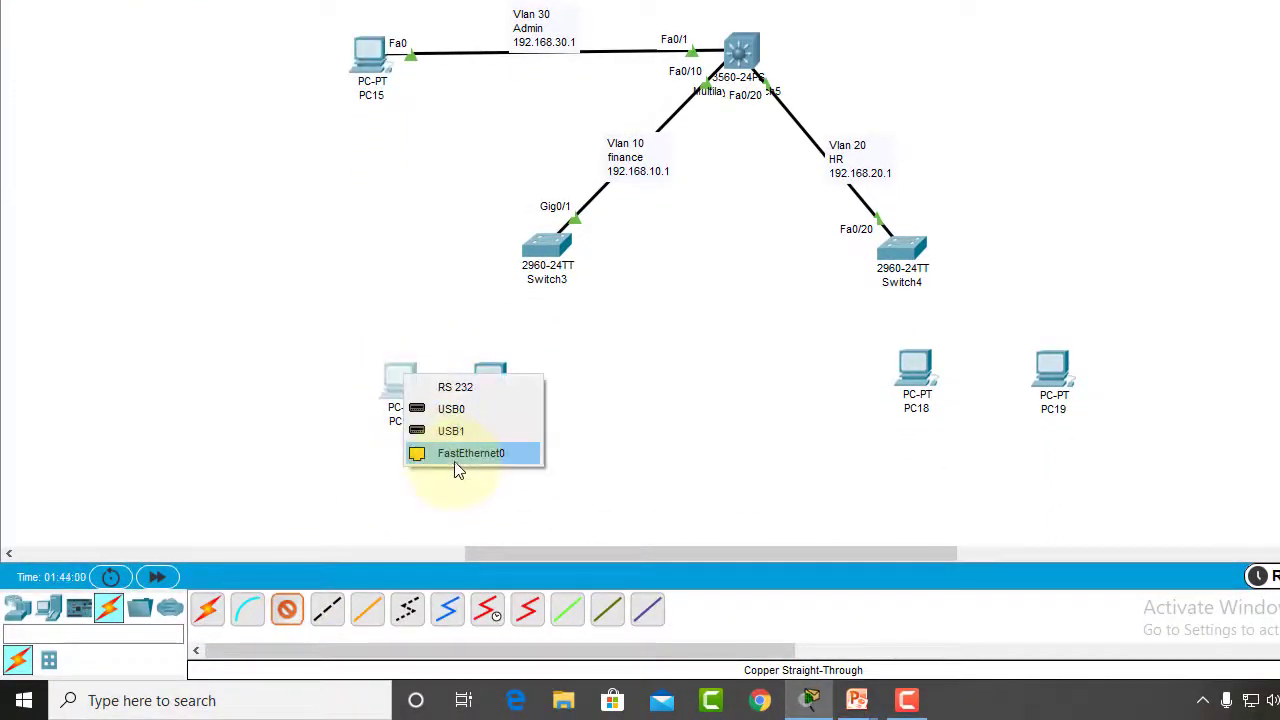
left_click(455, 453)
left_click(547, 245)
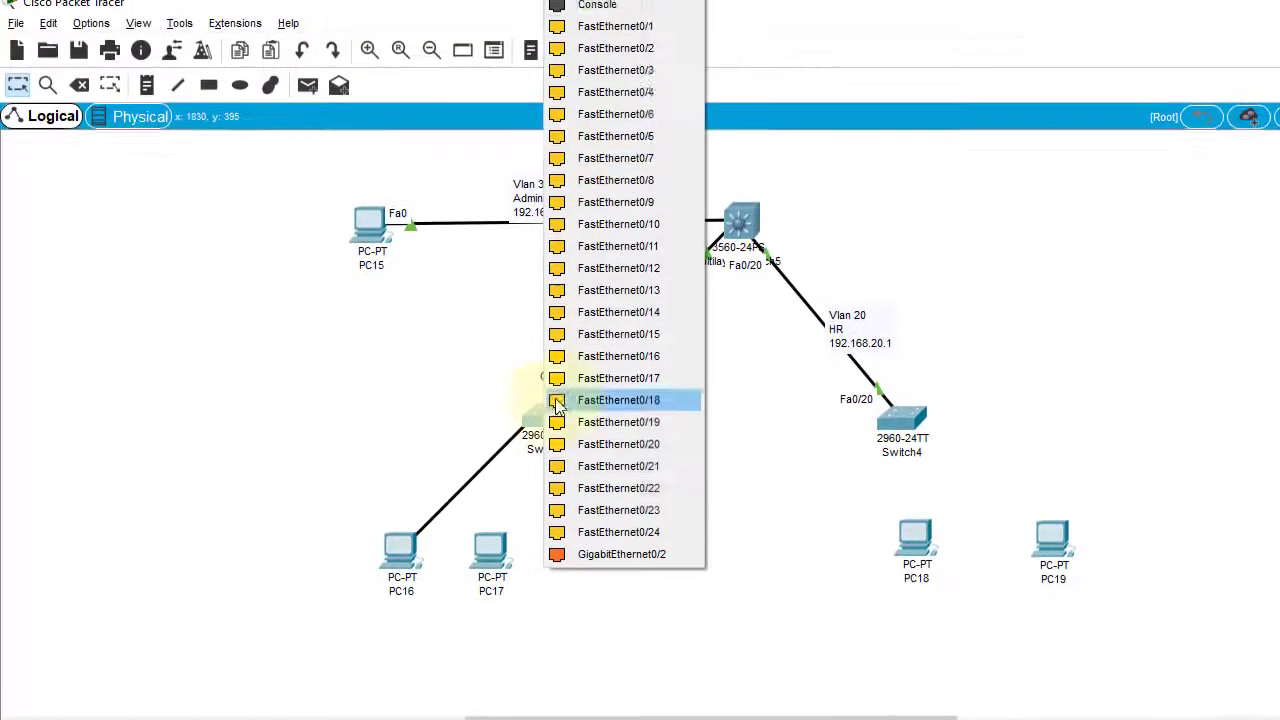
left_click(615, 0)
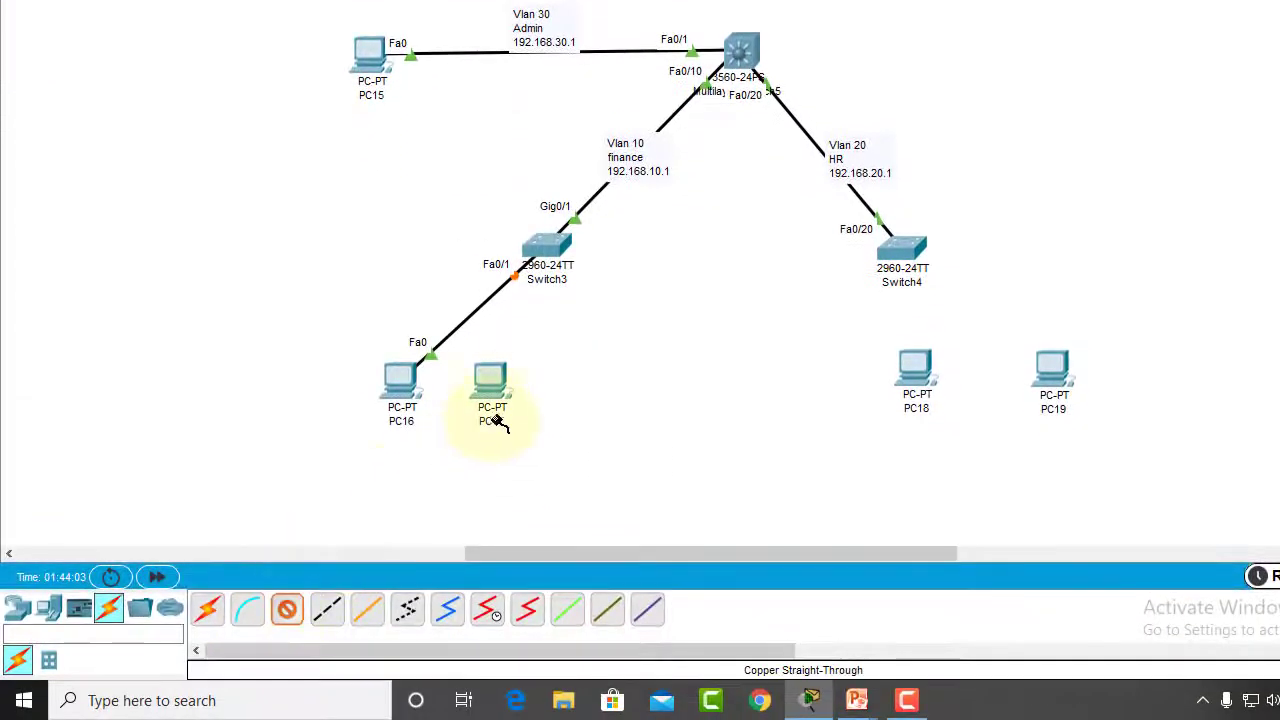
Step: Cable PC17 to FastEthernet0/2 on Switch3 with copper straight-through
left_click(495, 540)
left_click(555, 612)
left_click(538, 250)
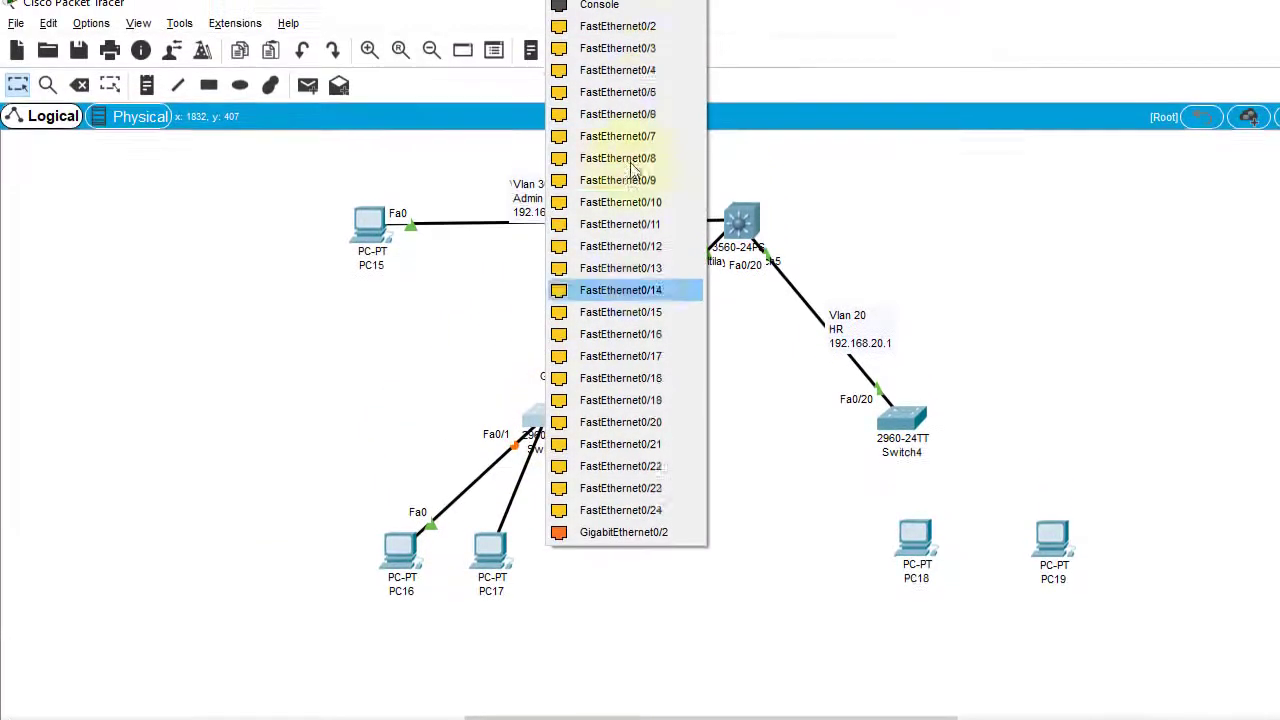
left_click(646, 0)
Step: Cable PC18 to FastEthernet0/1 on Switch4 with copper straight-through
left_click(326, 719)
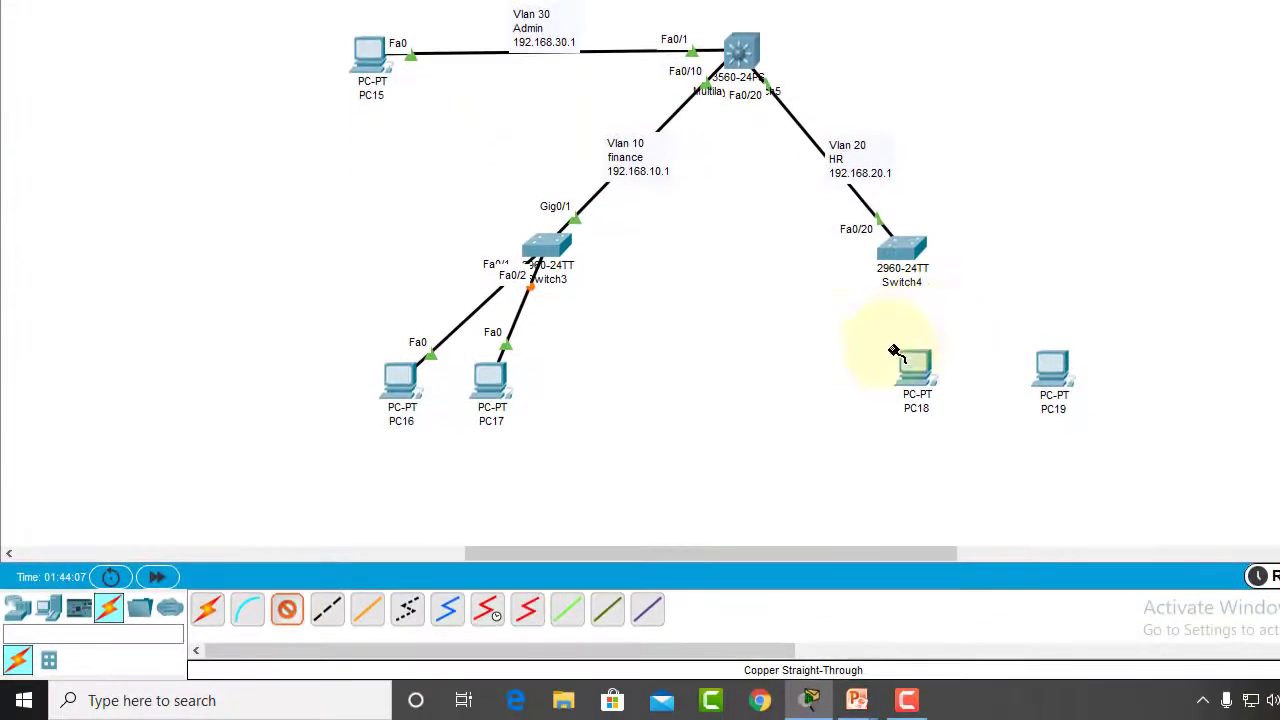
left_click(916, 537)
left_click(815, 443)
left_click(742, 252)
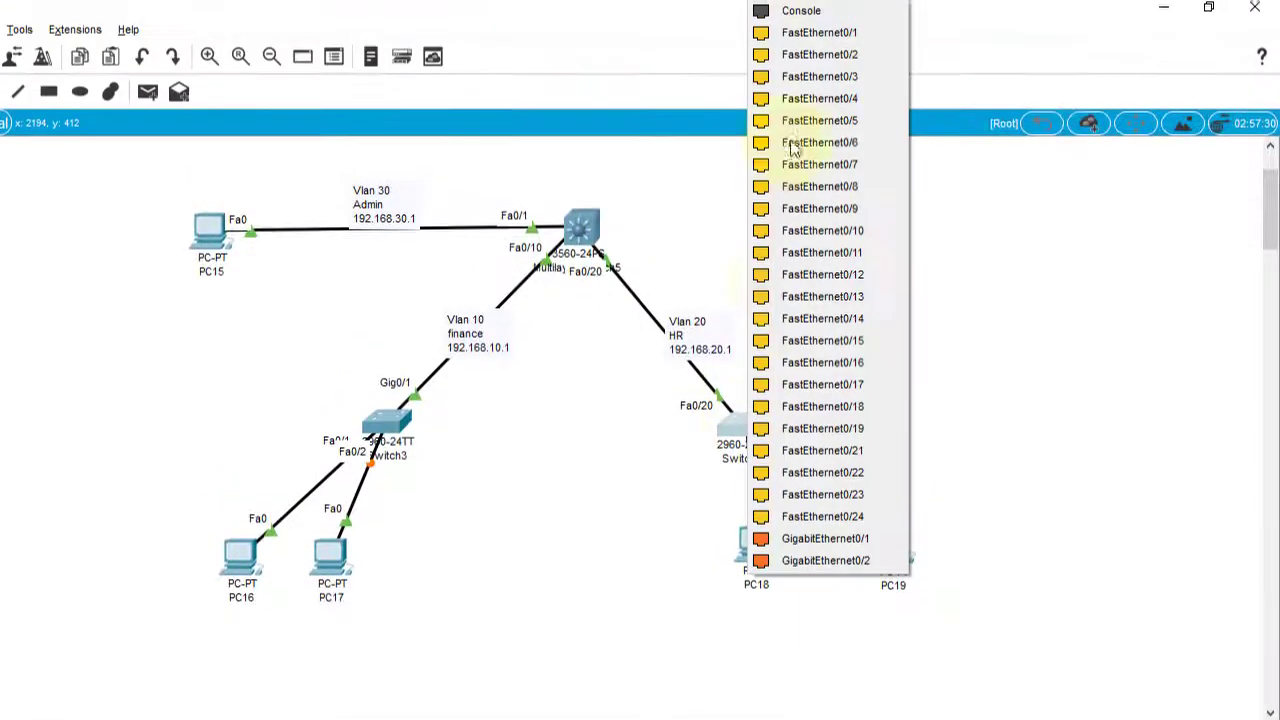
left_click(800, 0)
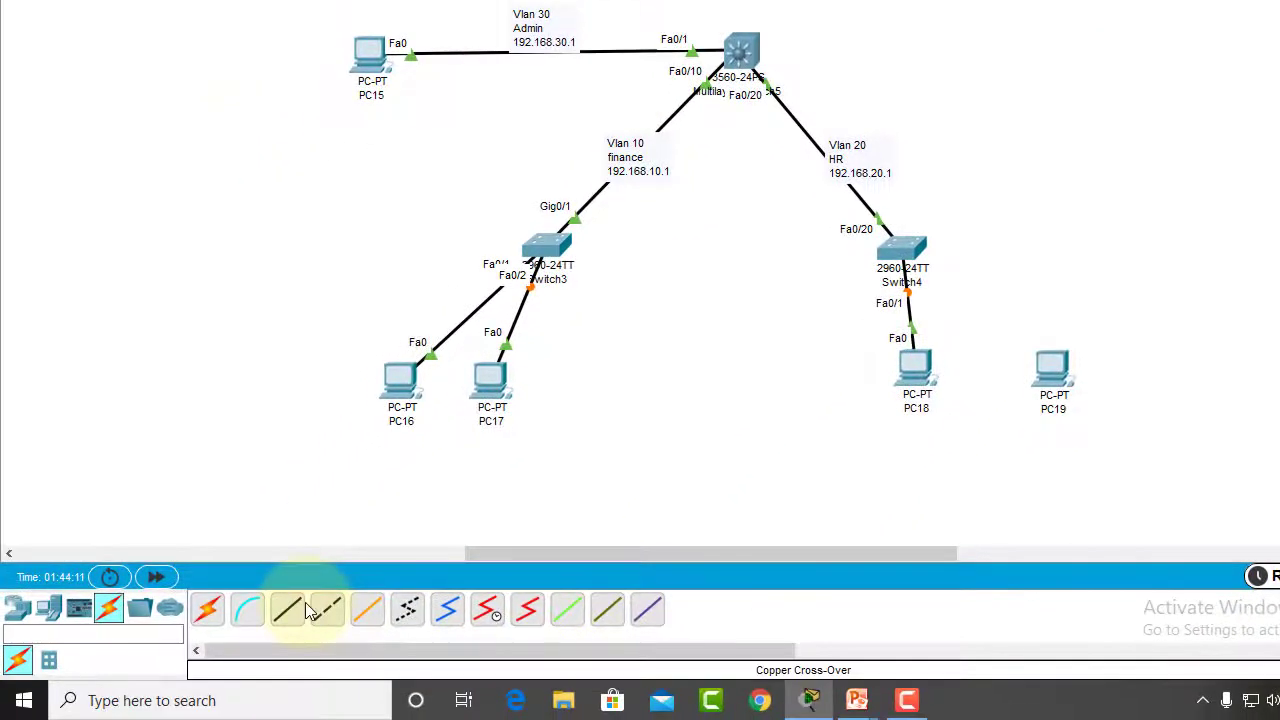
Step: Cable PC19 to FastEthernet0/2 on Switch4 with copper straight-through
left_click(177, 719)
left_click(1055, 378)
left_click(1130, 443)
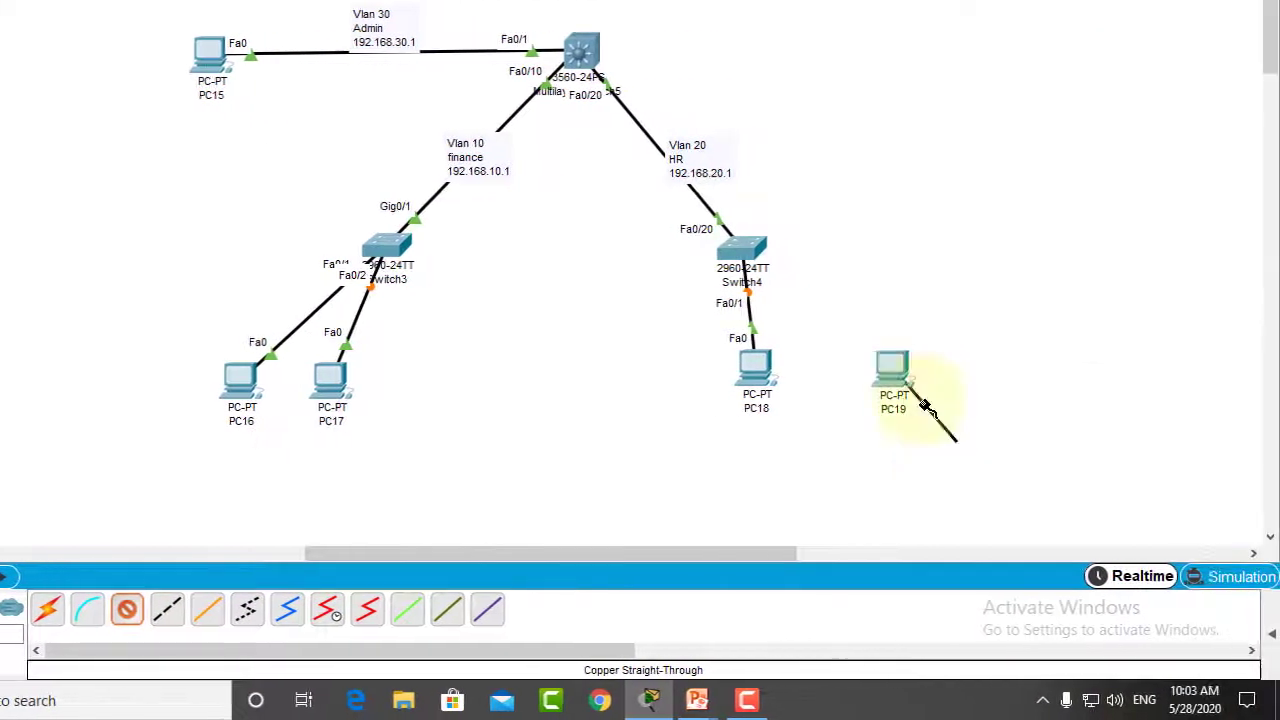
left_click(902, 250)
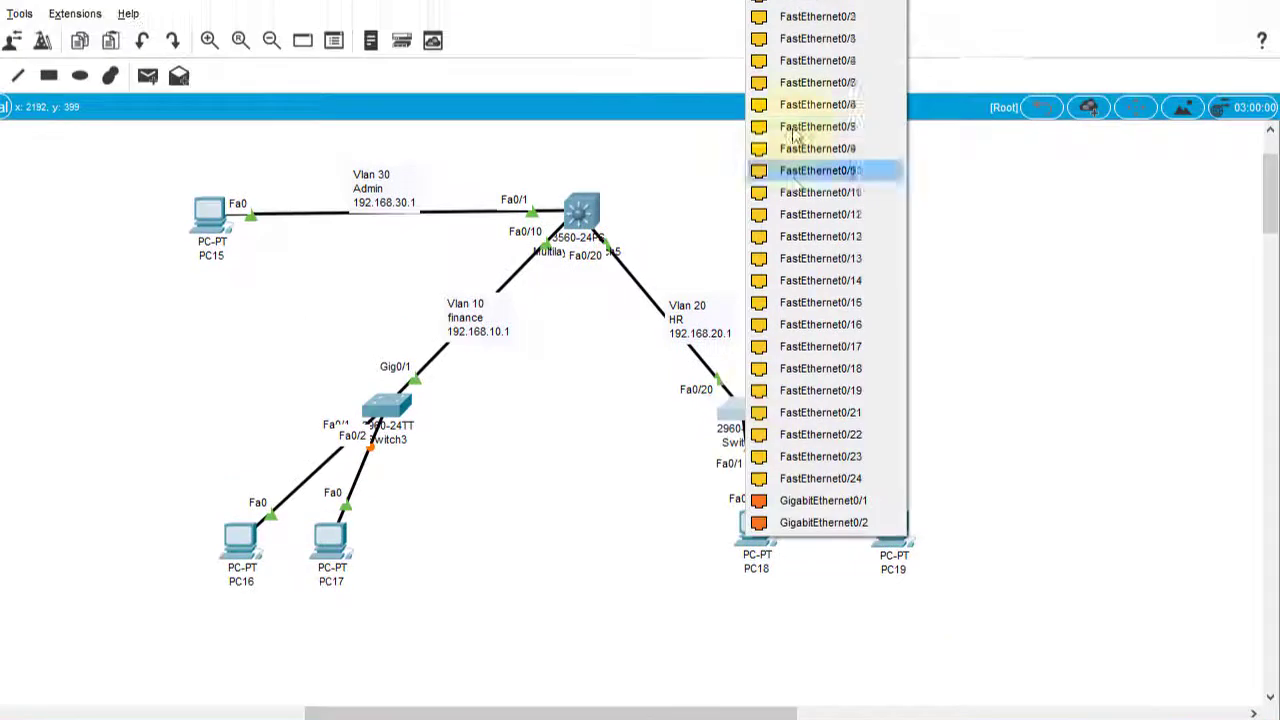
left_click(808, 36)
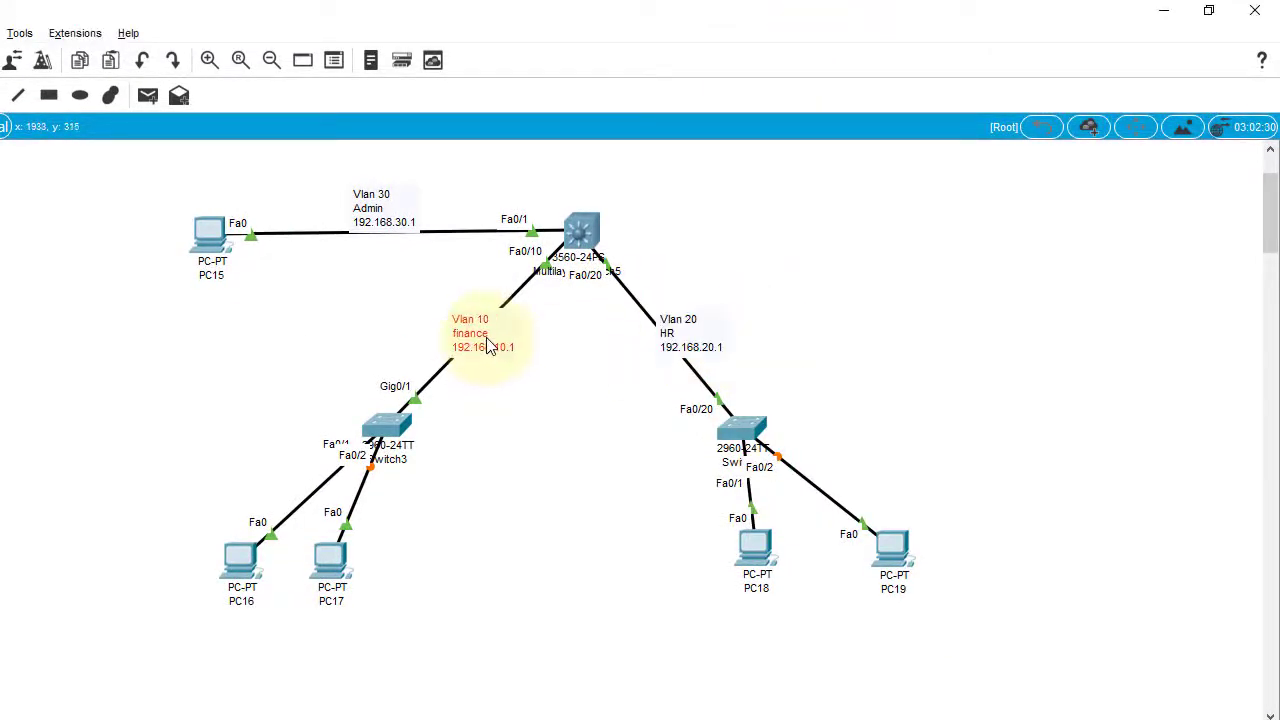
Step: Align the Vlan 30 note and PC15 along their link, and move Switch4, its PCs and the Vlan 20 note farther from the multilayer switch
left_click_drag(382, 217, 381, 236)
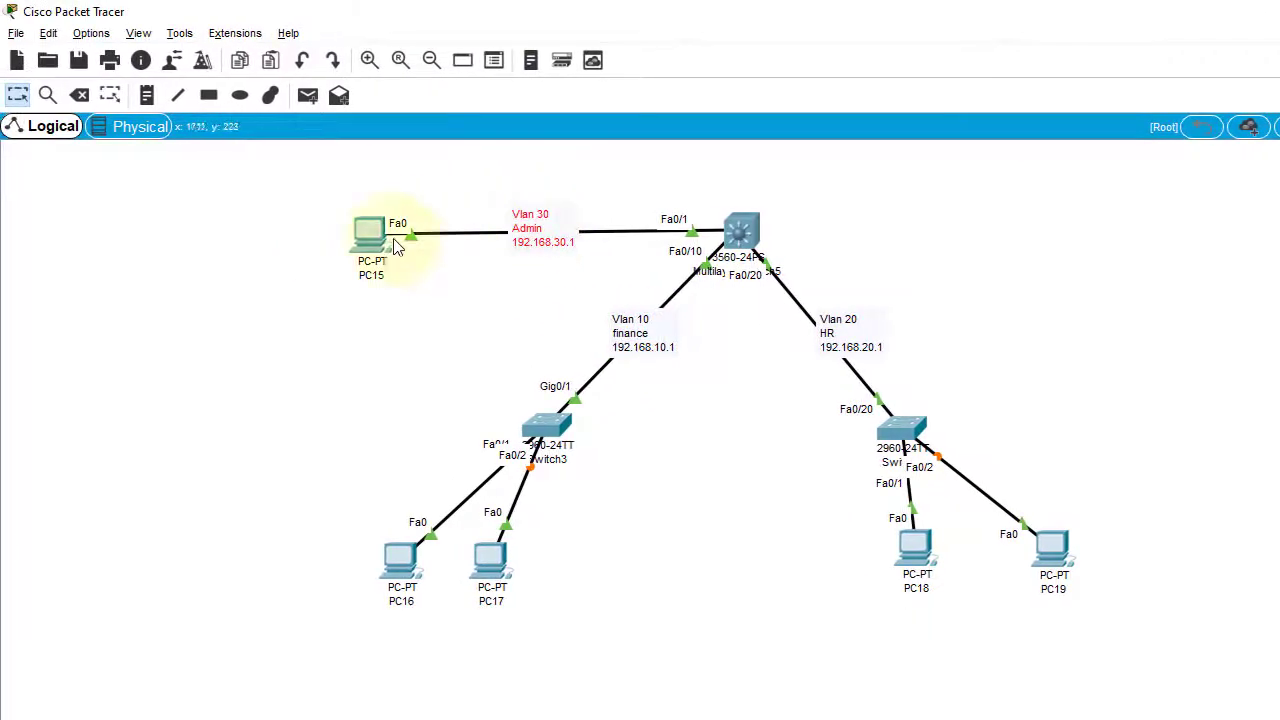
left_click_drag(167, 205, 371, 282)
left_click_drag(532, 282, 543, 284)
left_click_drag(351, 250, 349, 243)
left_click(392, 298)
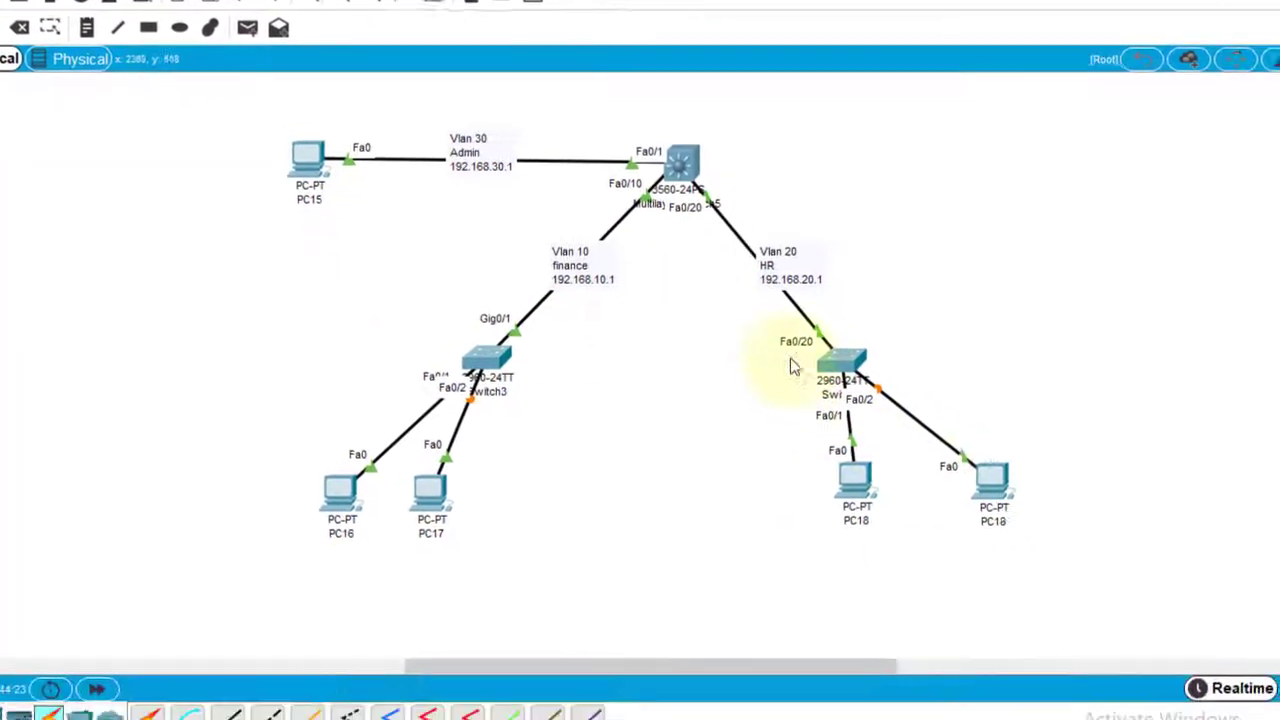
left_click_drag(1163, 625, 922, 225)
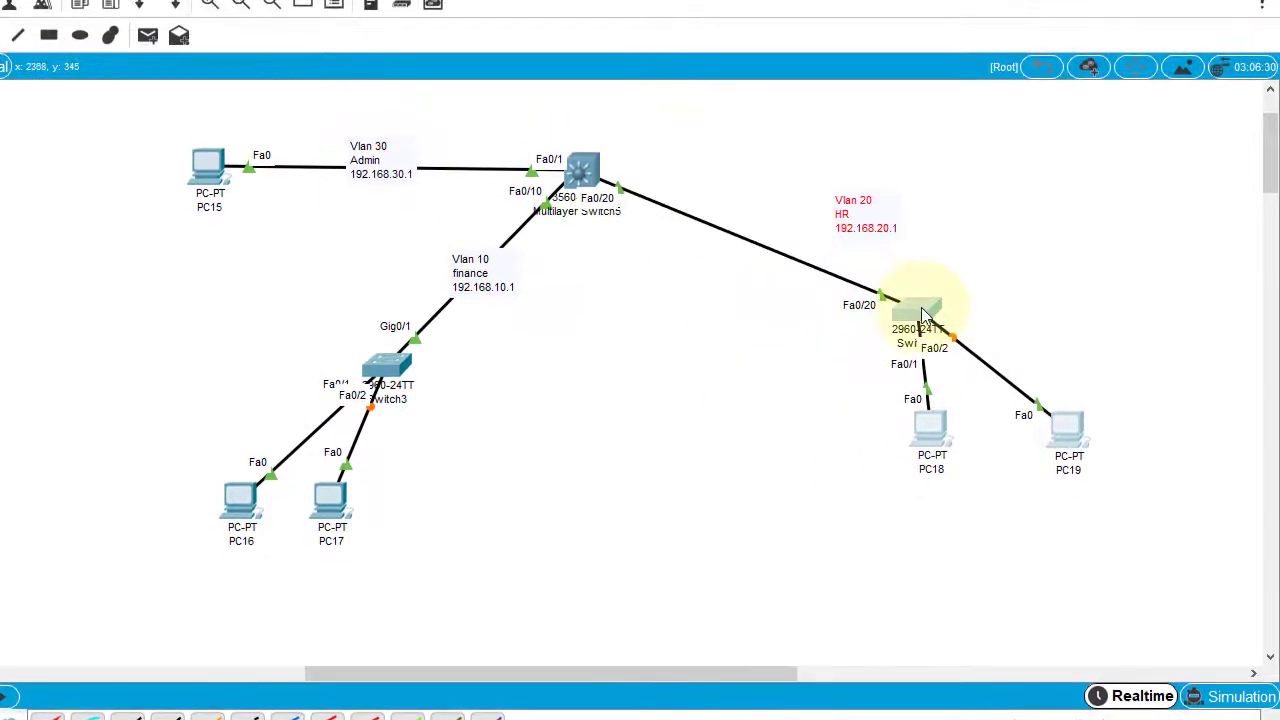
left_click_drag(922, 315, 925, 320)
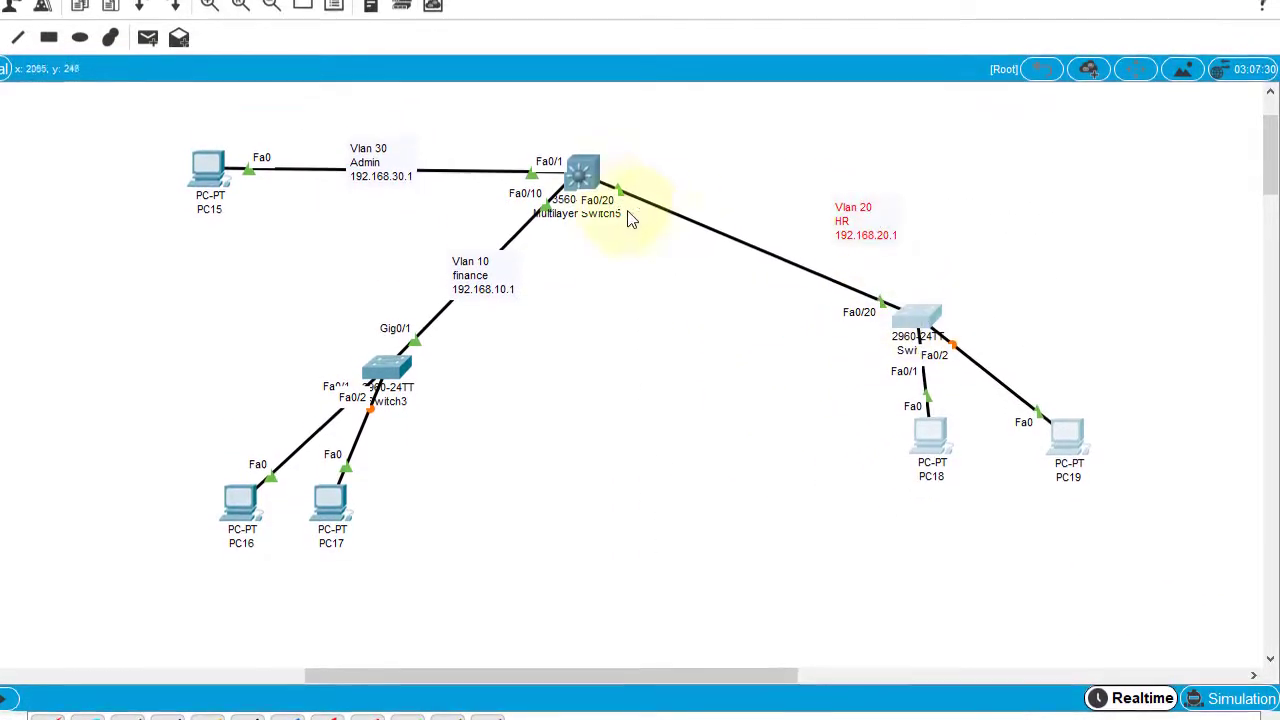
Step: Add the line "Interface Fa0/20" to the end of the Vlan 20 note
double_click(904, 233)
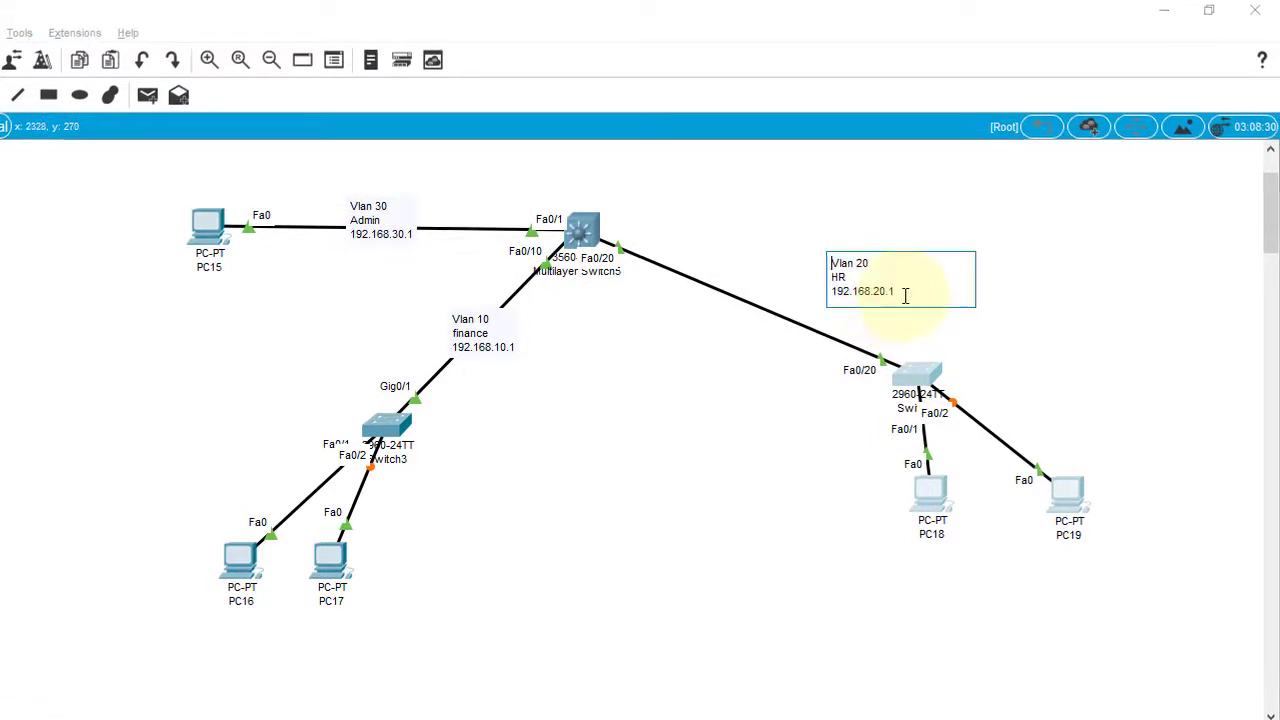
left_click(905, 292)
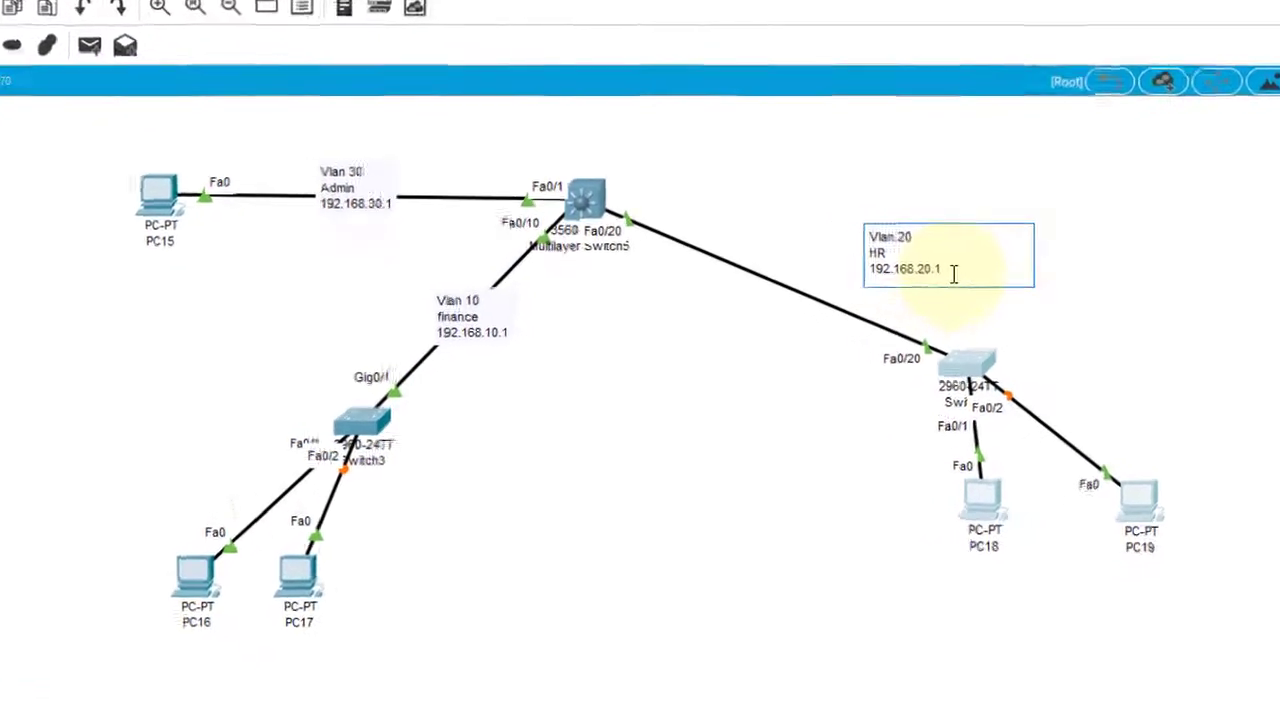
key("Return")
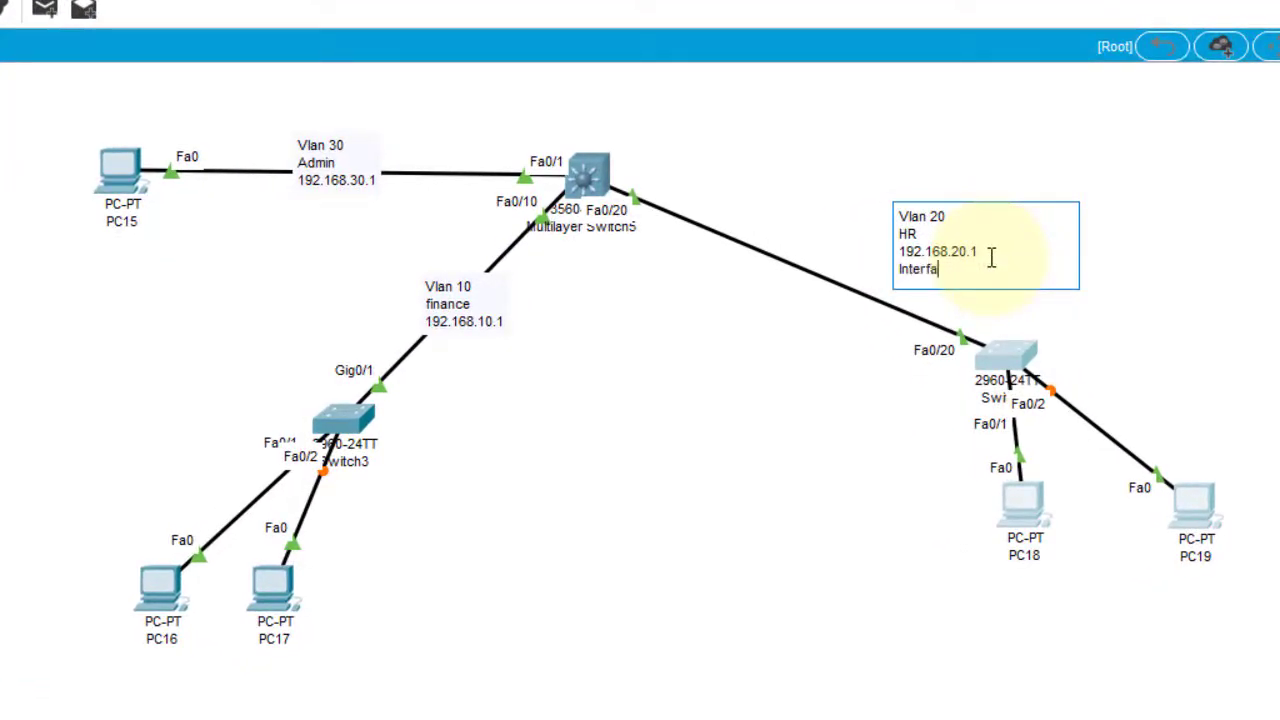
type("Interface Fa0/20")
left_click(598, 444)
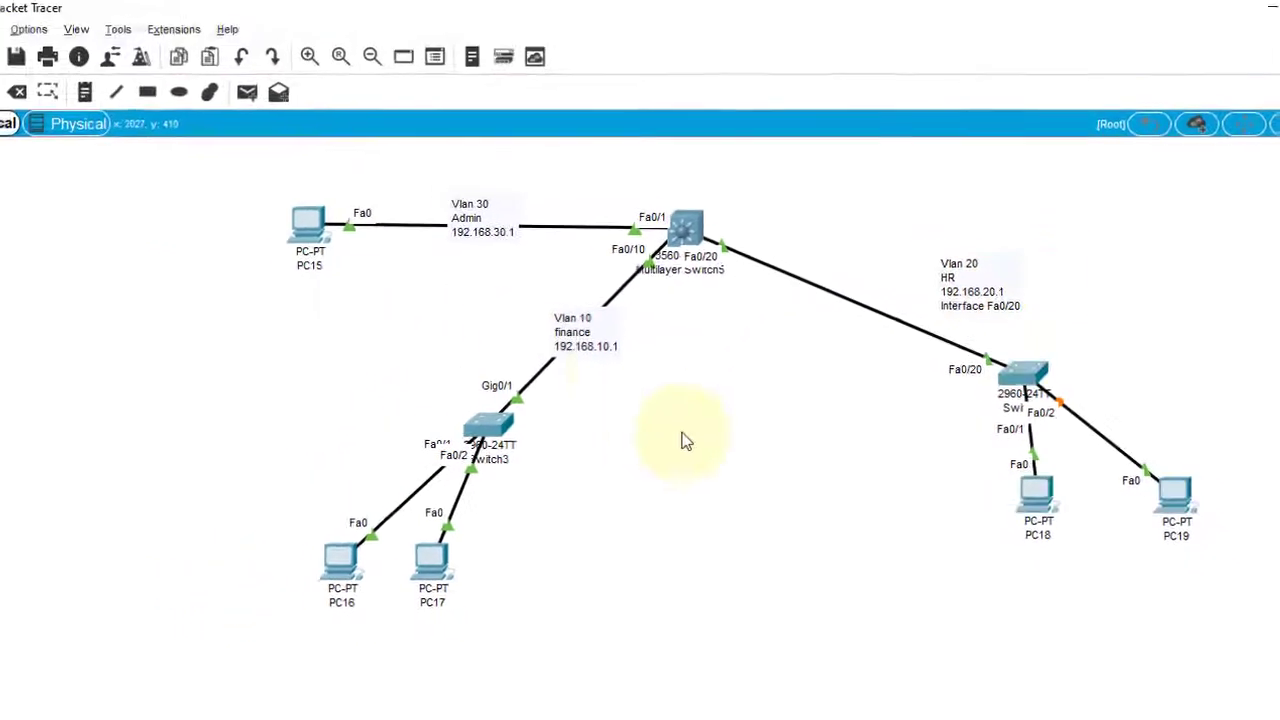
Step: Add the line "Interface Fa0/10" to the end of the Vlan 10 note
double_click(517, 322)
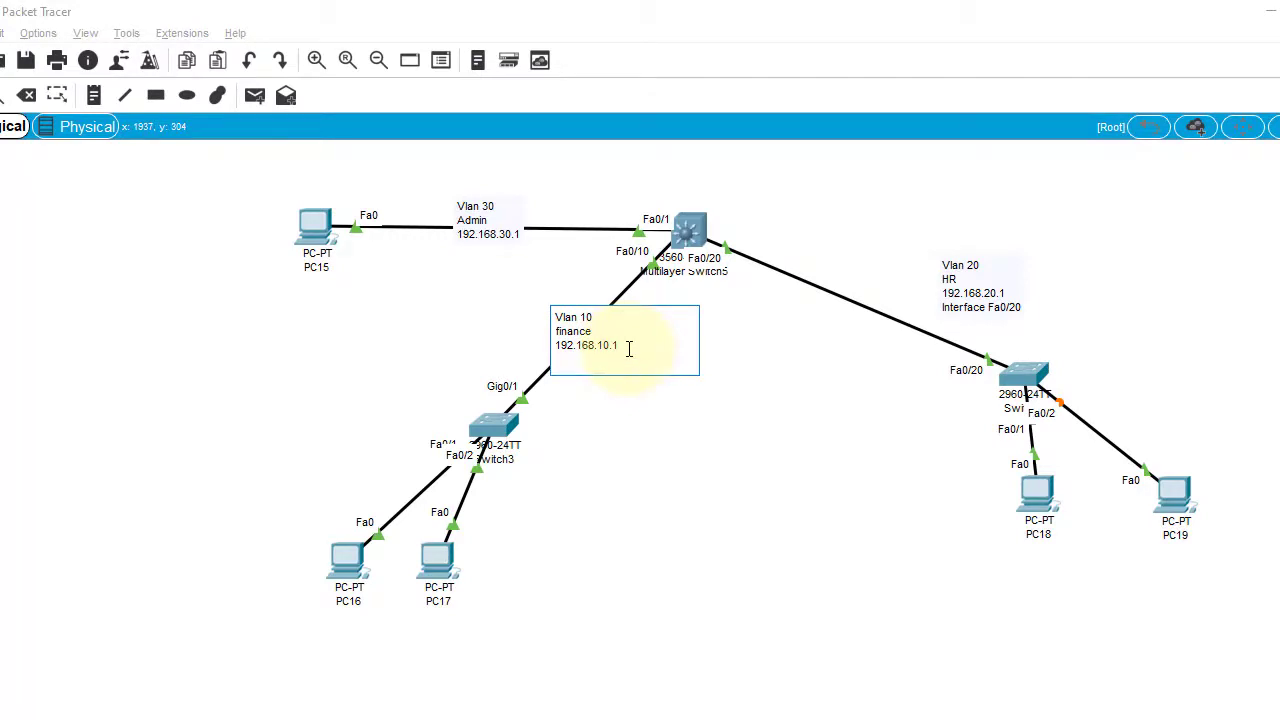
type("Interface Fa0/")
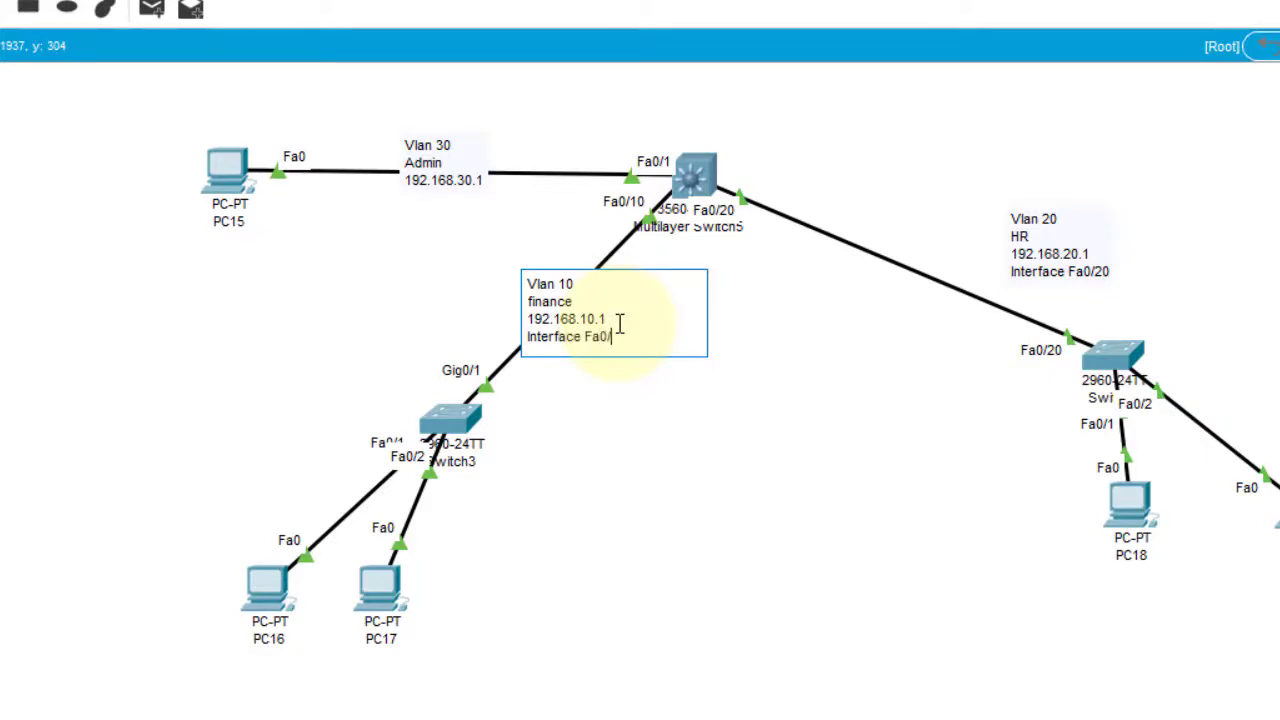
type("10")
Step: Add the line "Interface Fa0/1" to the end of the Vlan 30 note
left_click(485, 181)
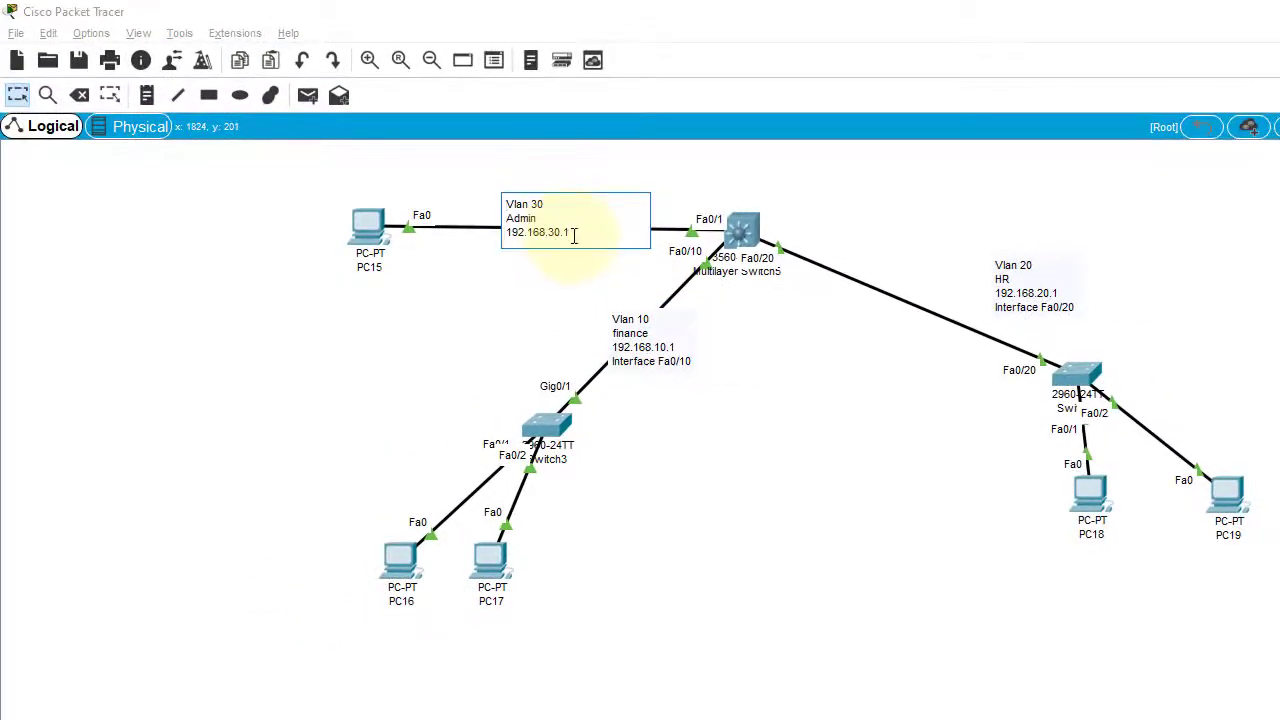
type("in")
key("BackSpace")
key("BackSpace")
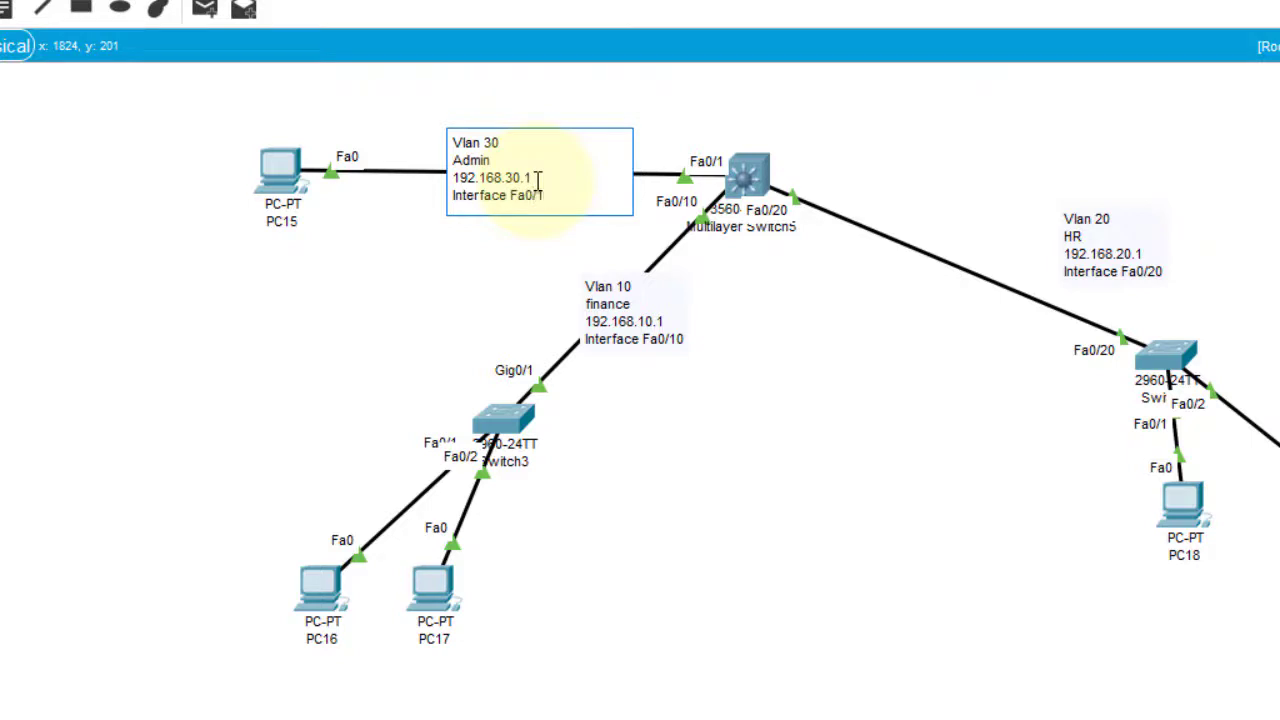
left_click(533, 184)
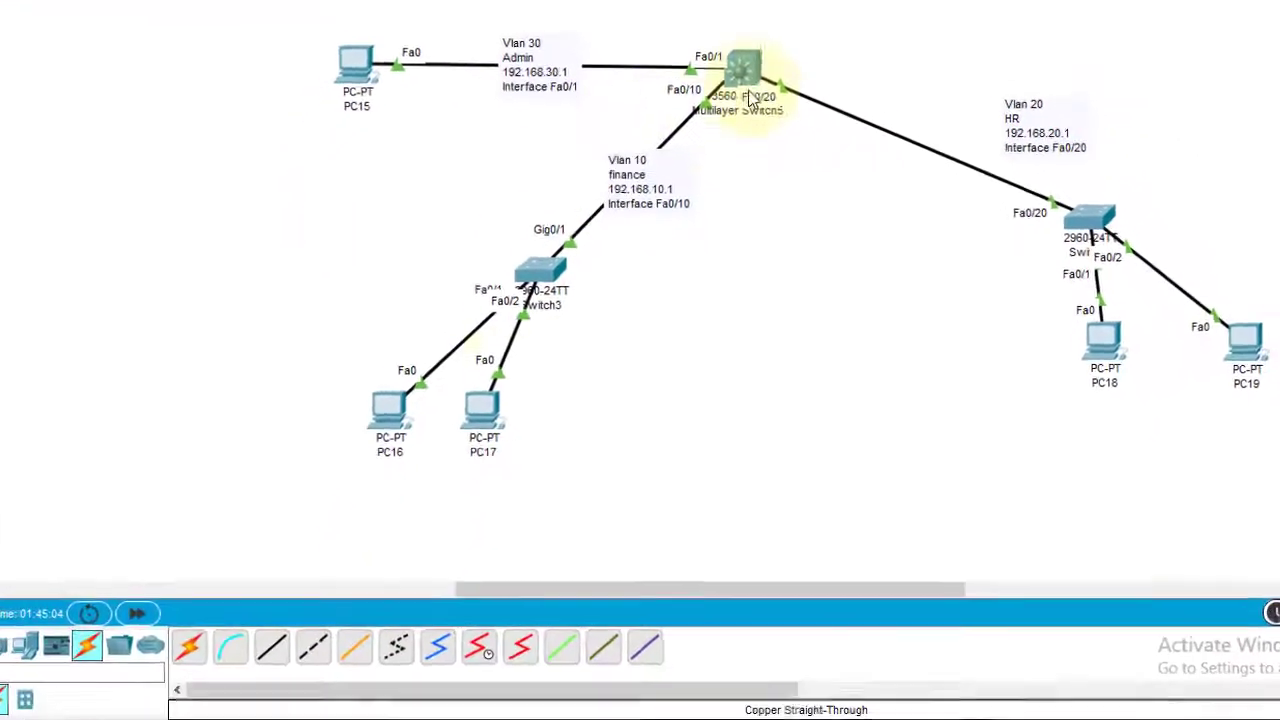
Step: Space PC16 and PC17 apart beneath Switch3, and rearrange PC18 and Switch4 so the switch sits between its two PCs
left_click_drag(435, 580, 532, 568)
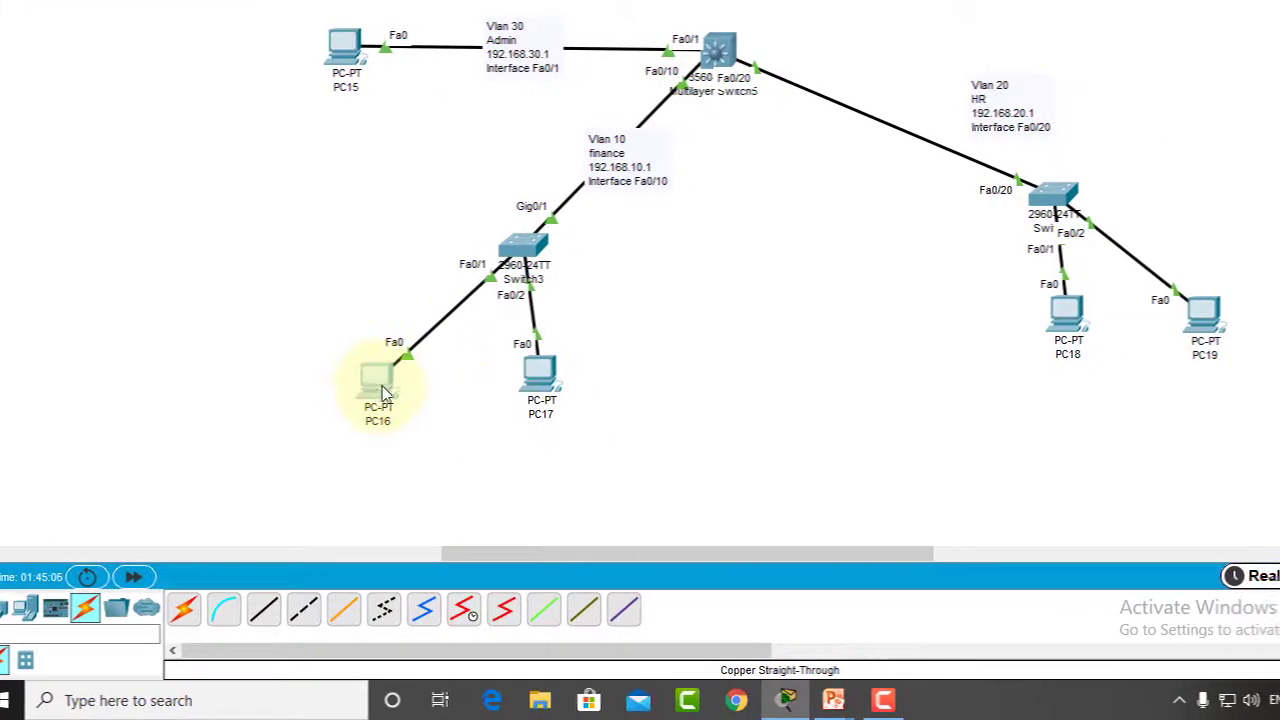
left_click_drag(398, 390, 423, 390)
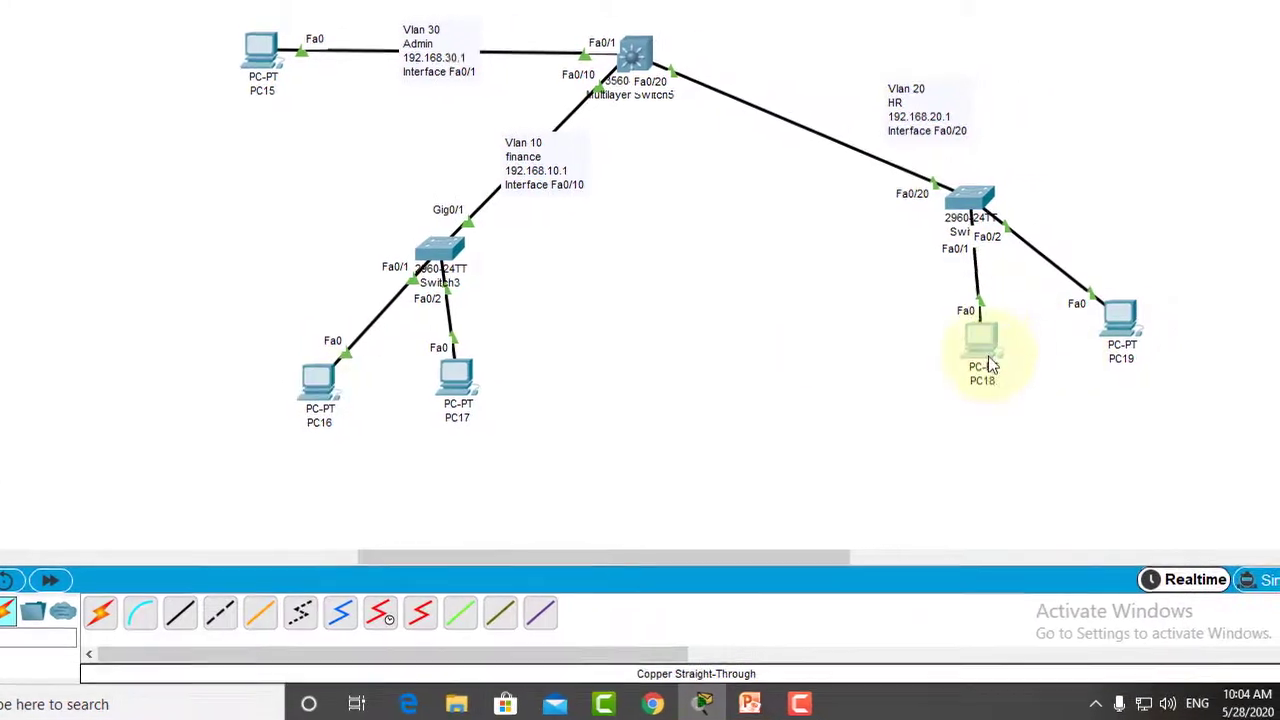
left_click_drag(988, 364, 953, 378)
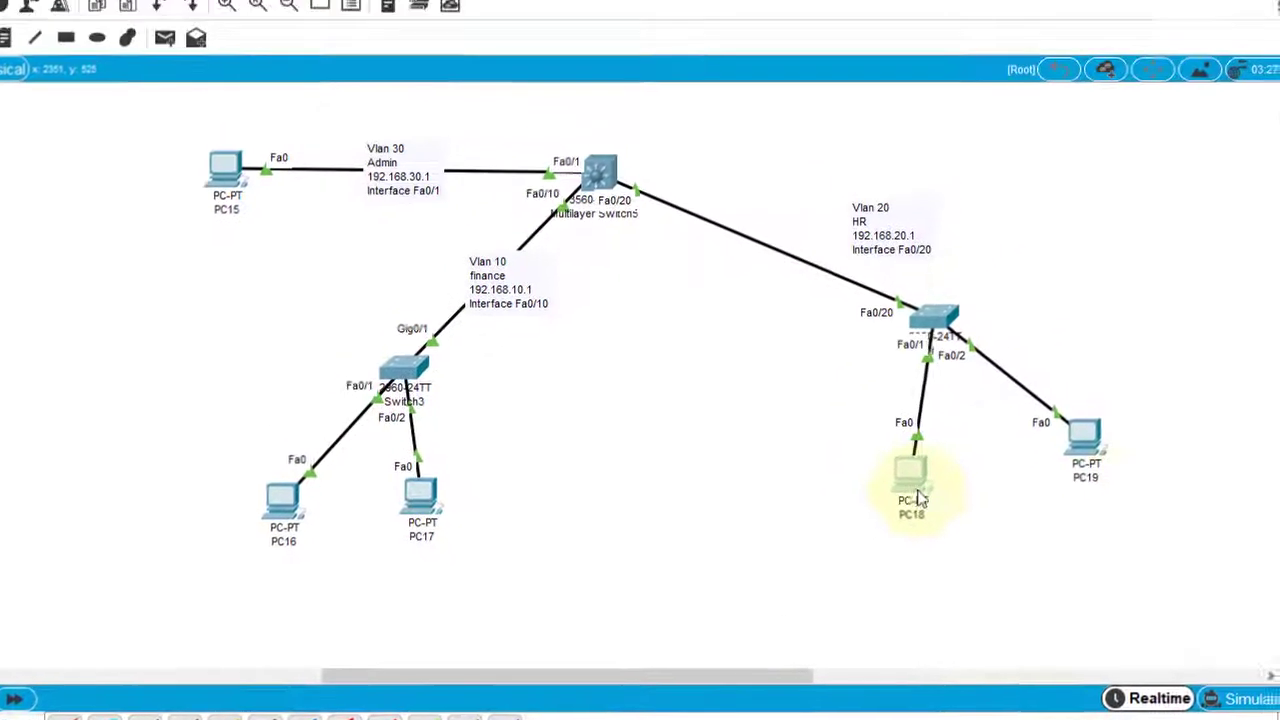
left_click_drag(973, 196, 1027, 230)
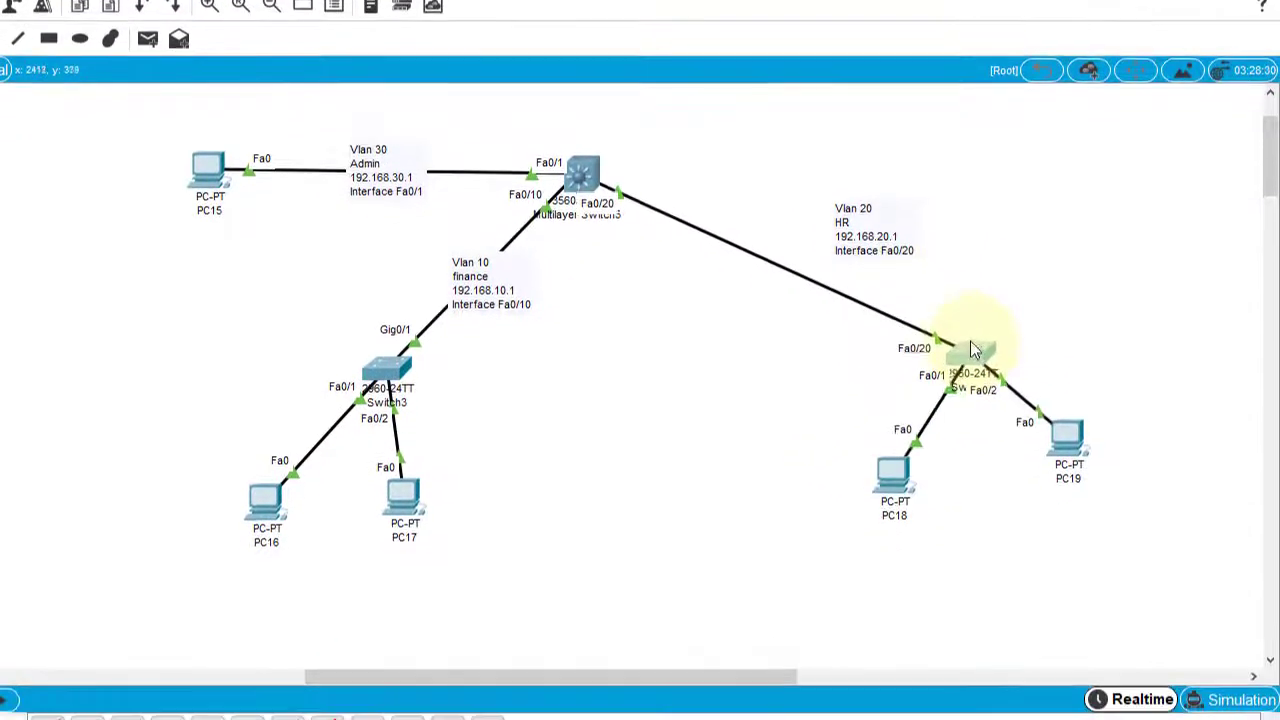
Step: Adjust the positions of Switch4, PC19 and the PCs beneath Switch3 to even out the layout
left_click_drag(971, 342, 973, 353)
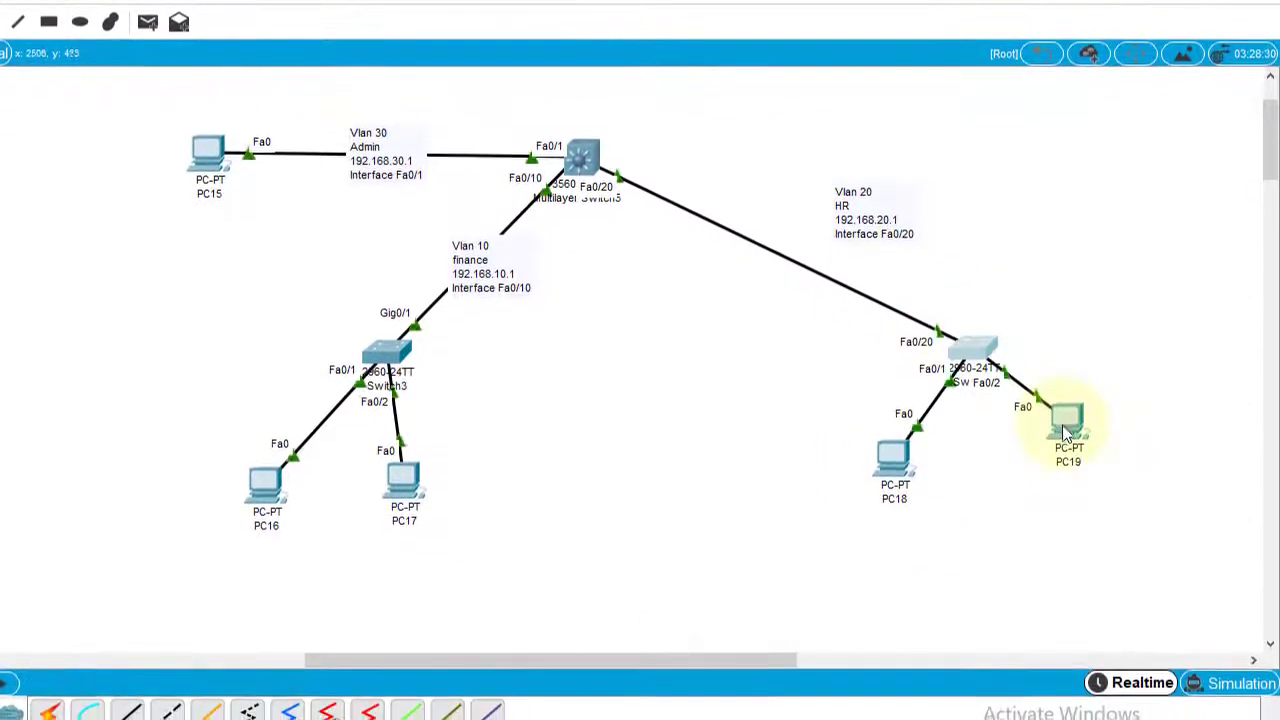
left_click_drag(1067, 443, 1064, 487)
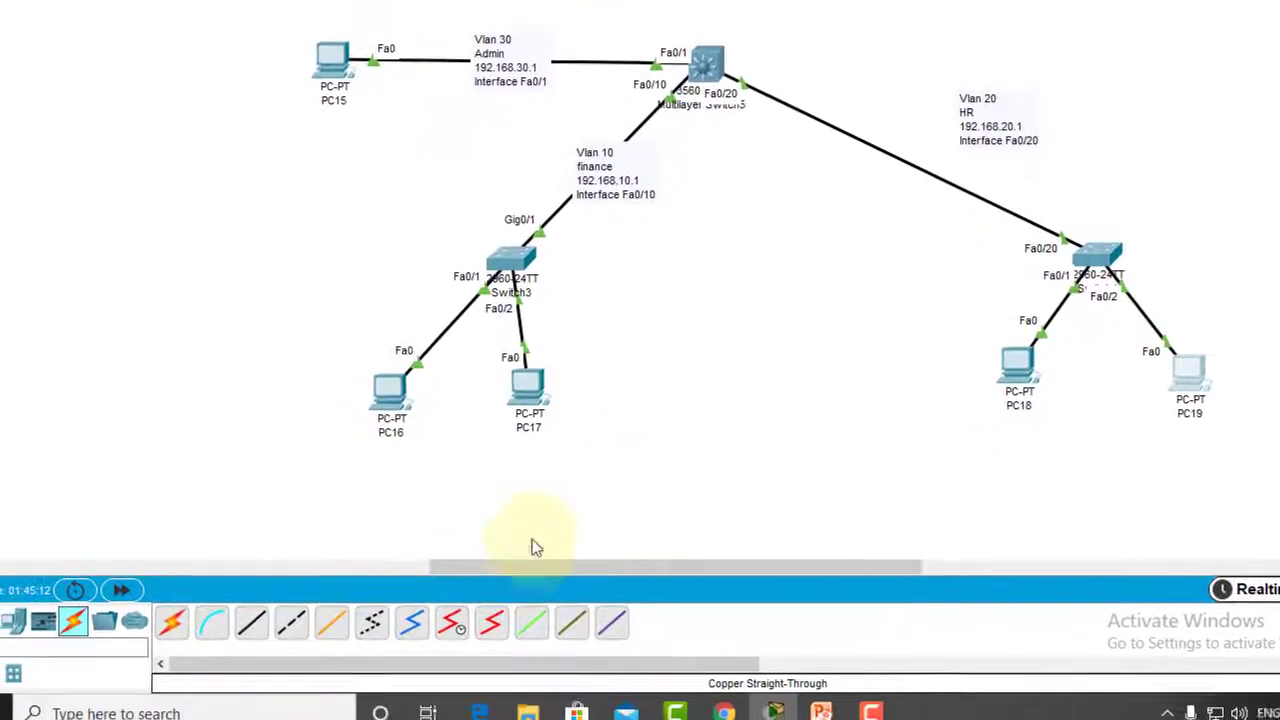
left_click_drag(412, 441, 421, 444)
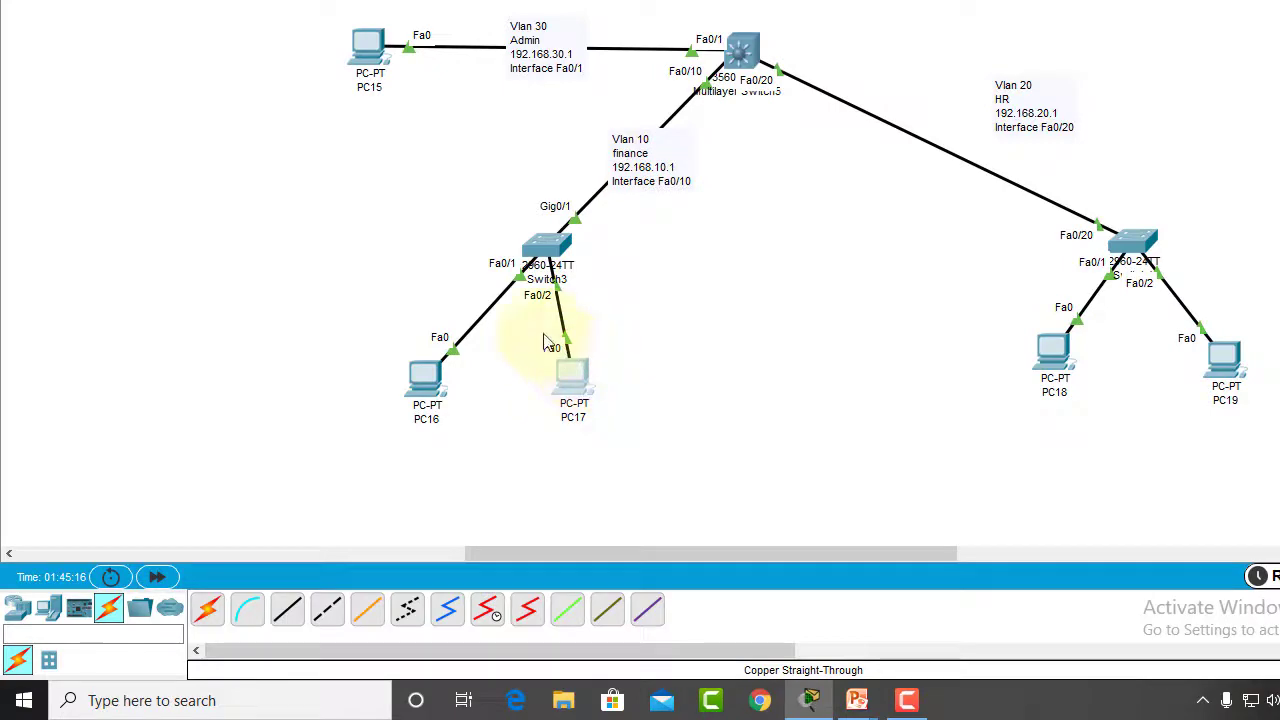
Step: Place a text note reading "192.168.10.0" beneath PC16 and PC17
left_click(145, 98)
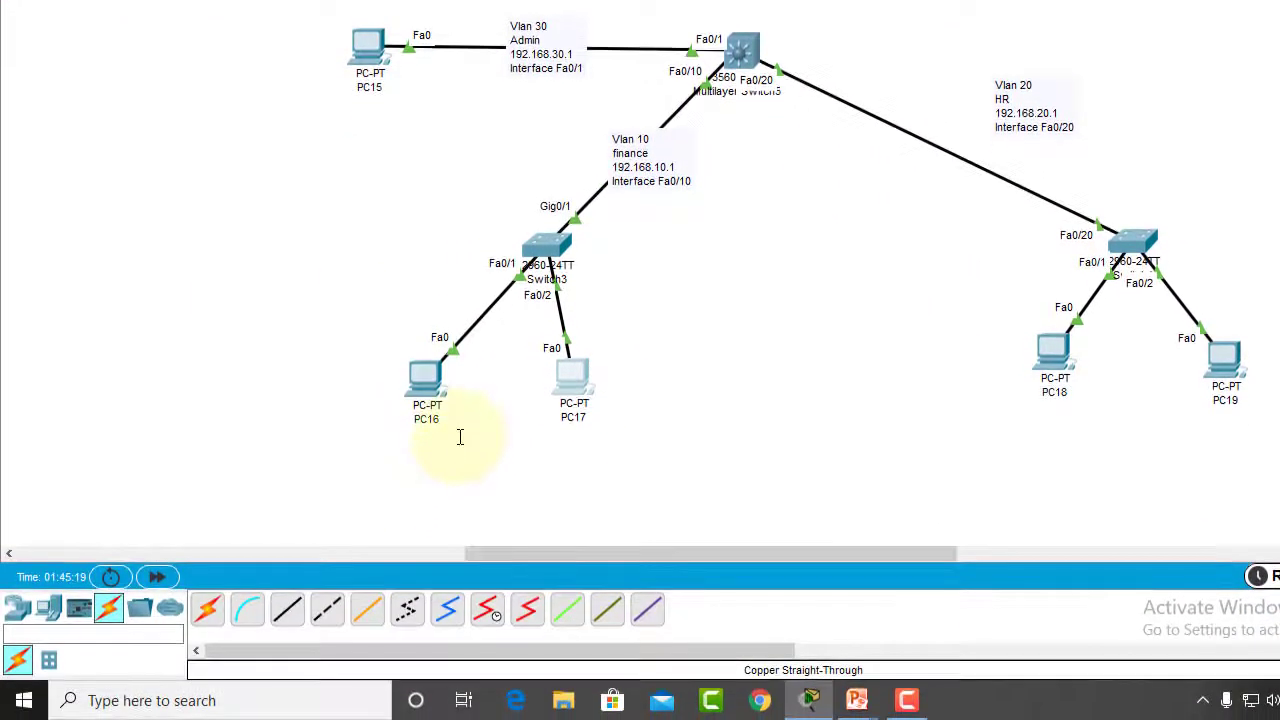
left_click(458, 558)
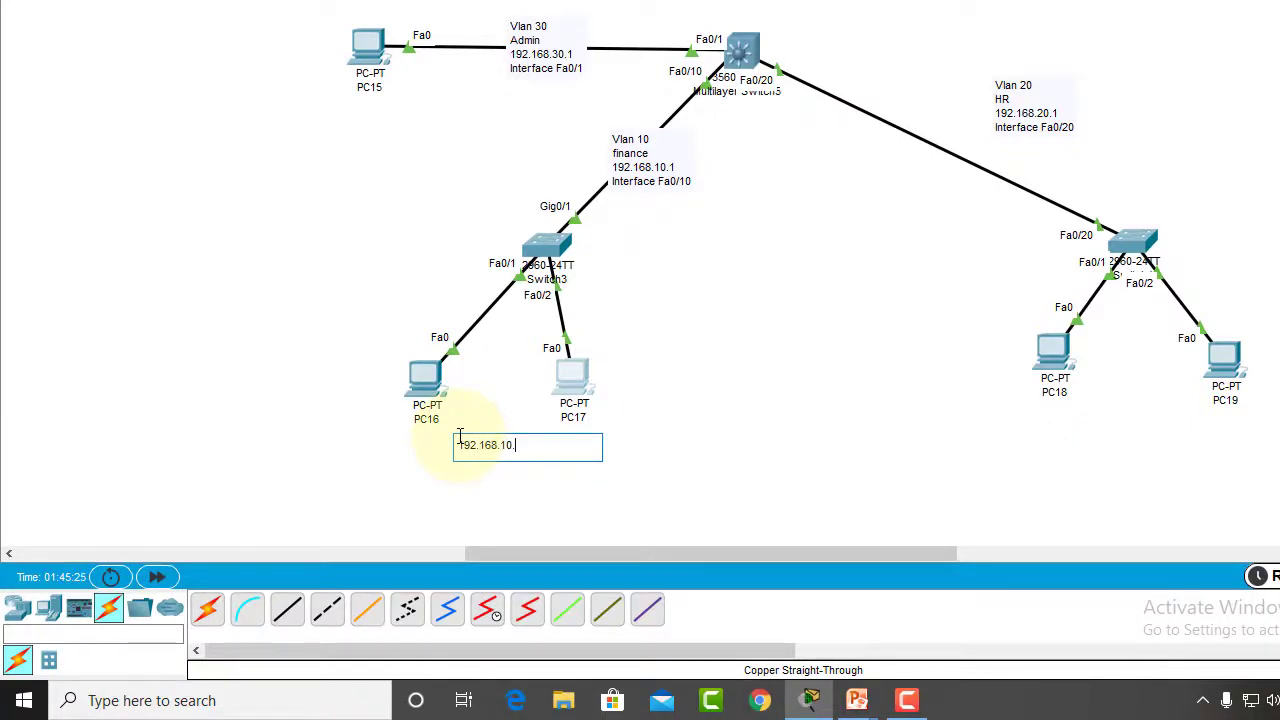
left_click(586, 455)
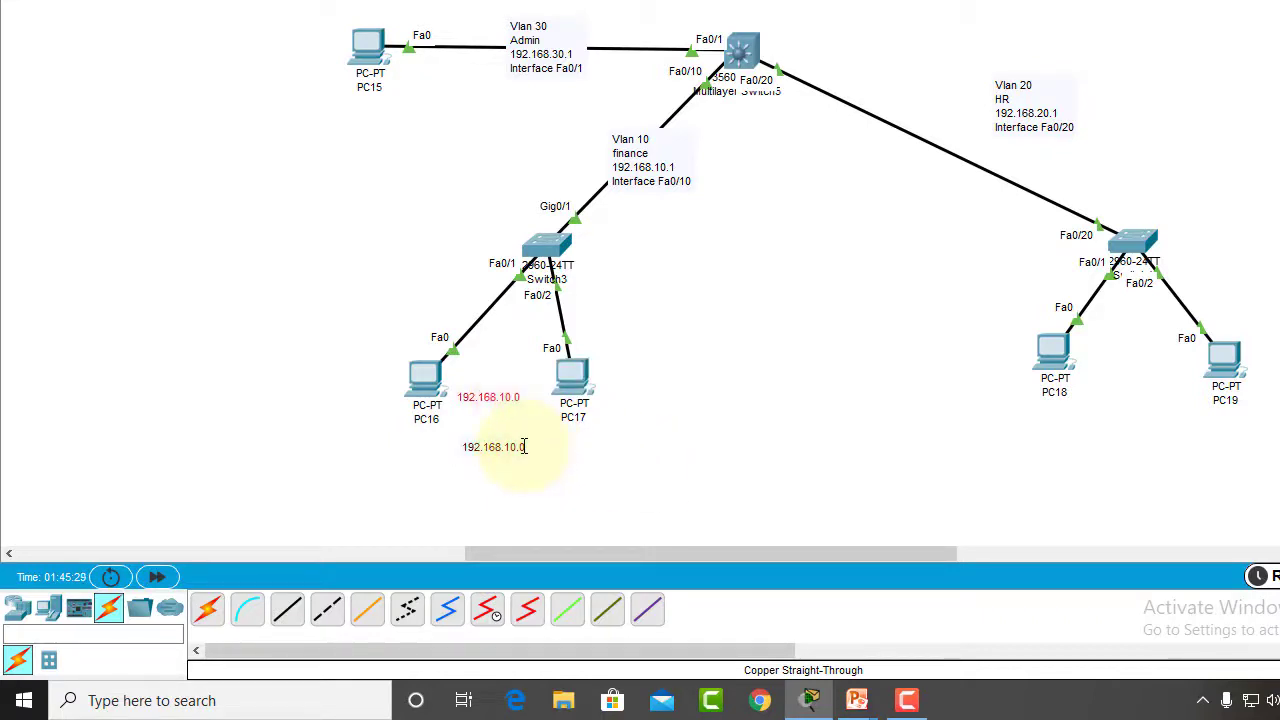
Step: Duplicate the 192.168.10.0 note, move the copy beneath PC18 and PC19, and change its text to "192.168.20.0"
left_click(524, 446)
left_click_drag(509, 400, 1165, 428)
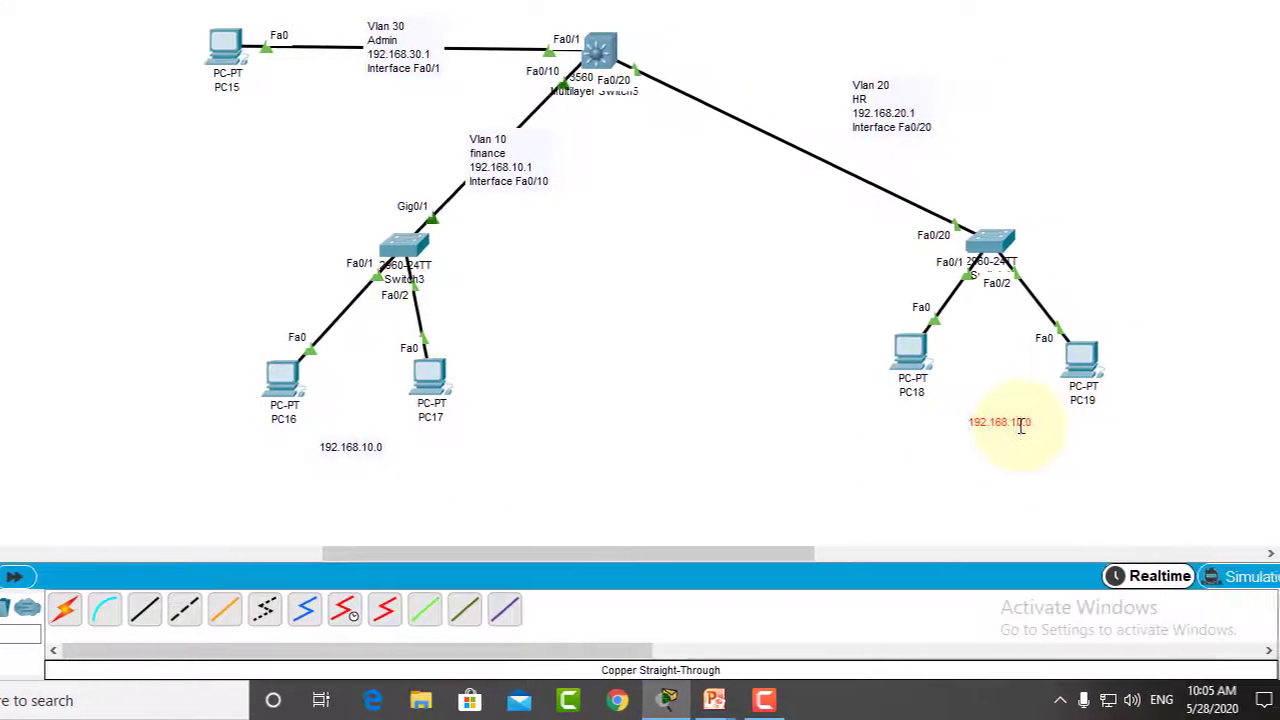
left_click(1021, 426)
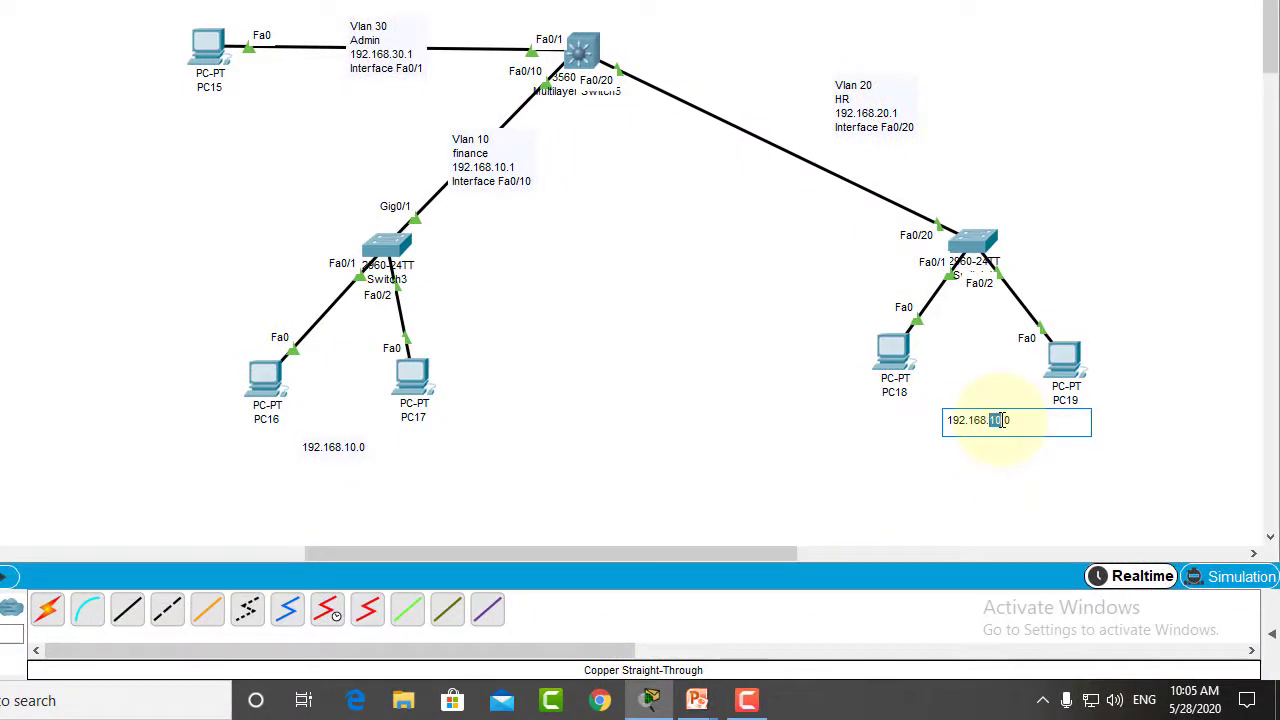
type("20")
left_click(597, 205)
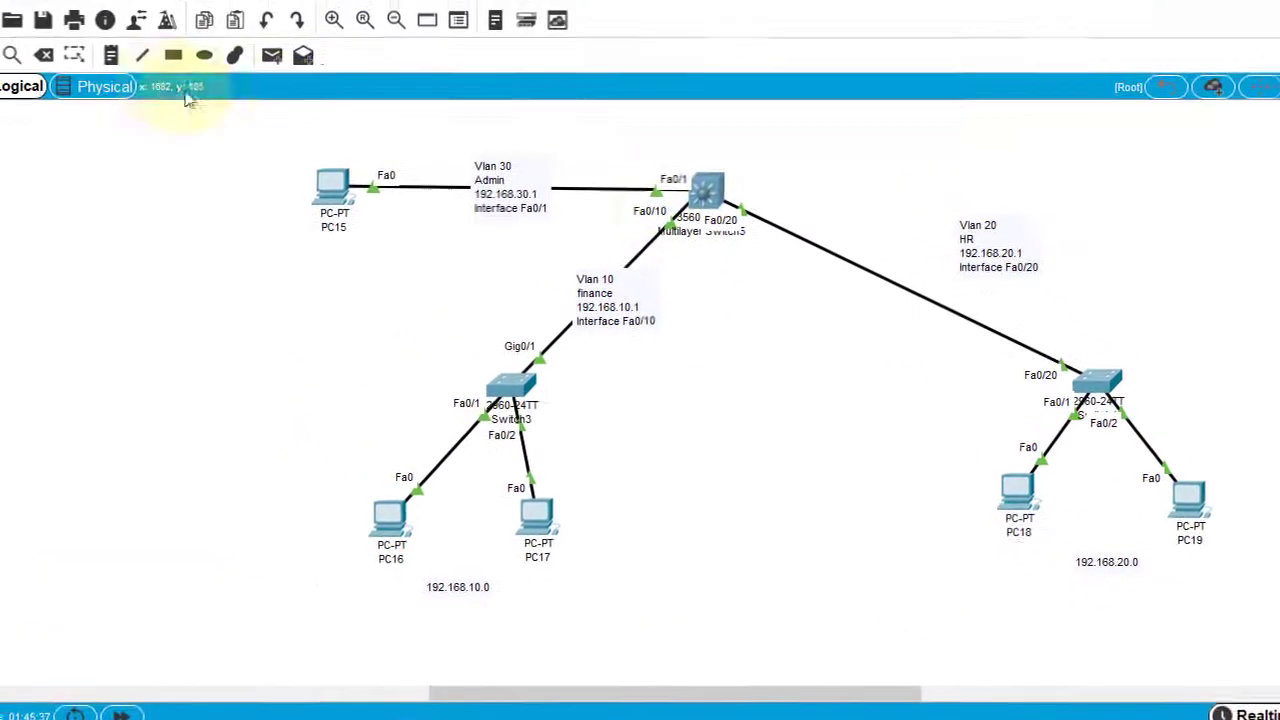
Step: Start a filled, outlined rectangle shape and set its fill color to light blue #a6cdff
left_click(208, 95)
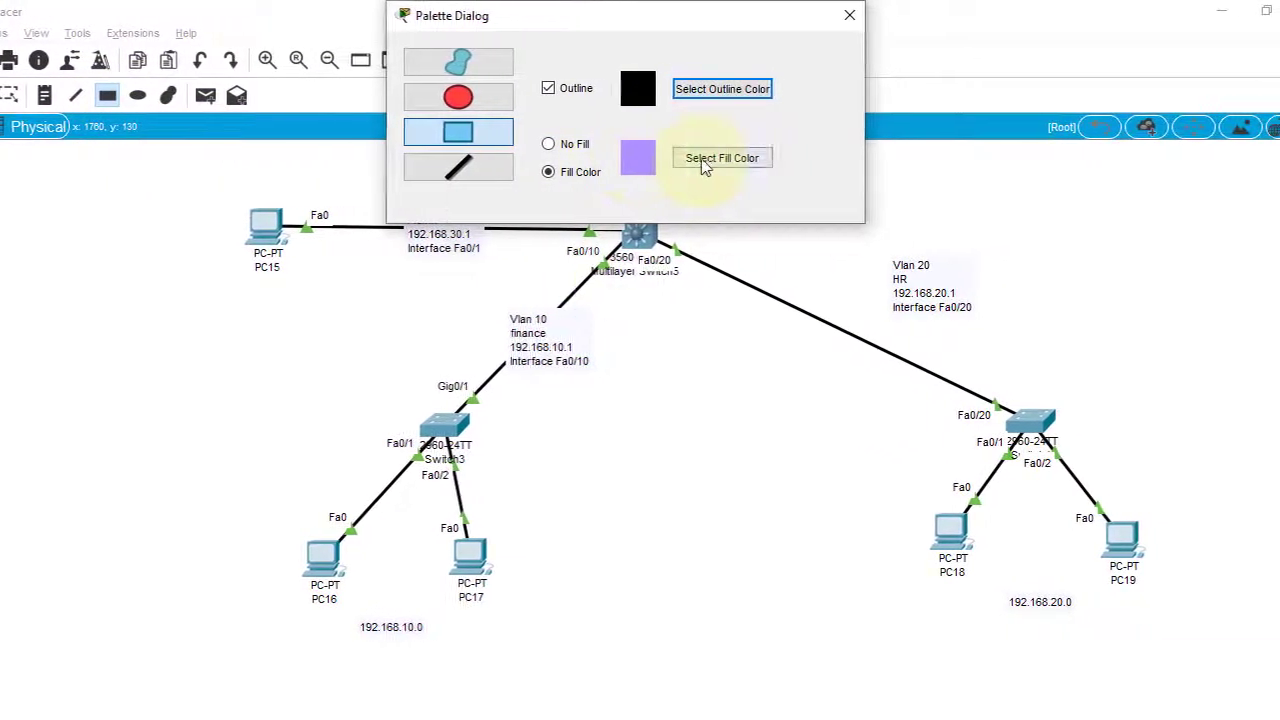
left_click(826, 158)
left_click(677, 388)
left_click(690, 382)
left_click(745, 608)
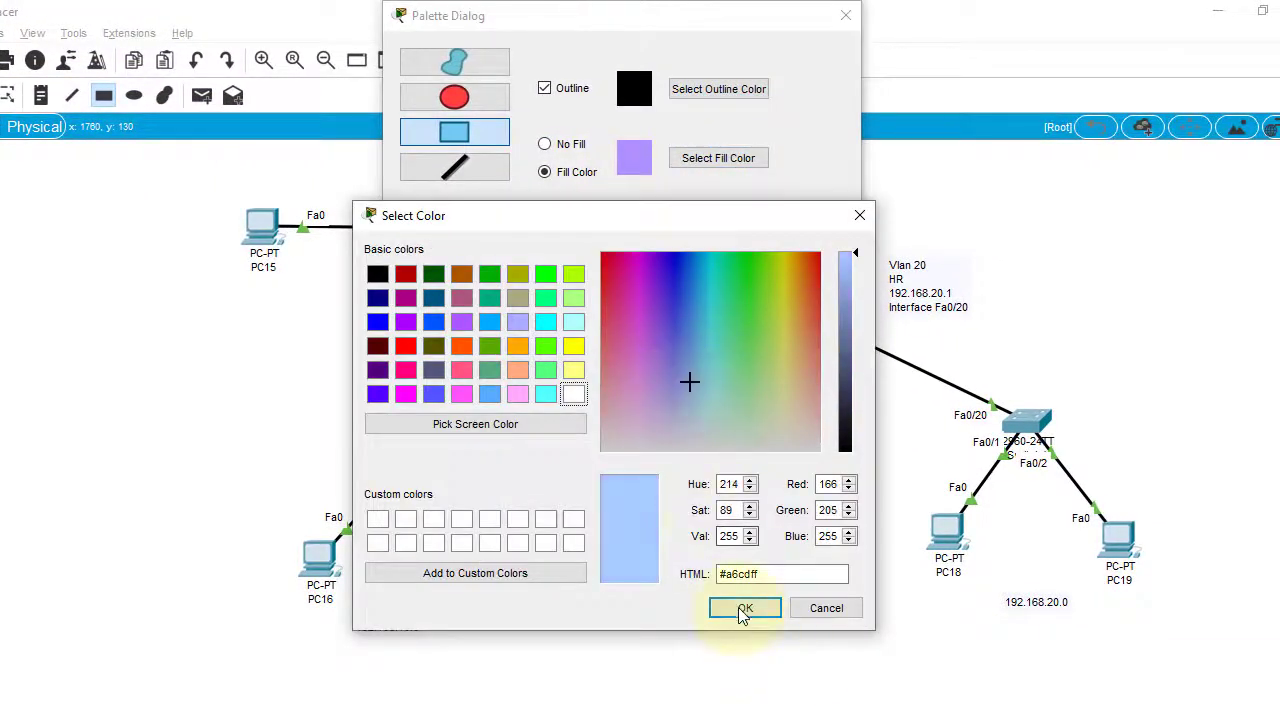
Step: Draw the light blue rectangle around the 3560 multilayer switch and close the shape palette
left_click_drag(806, 18, 1179, 80)
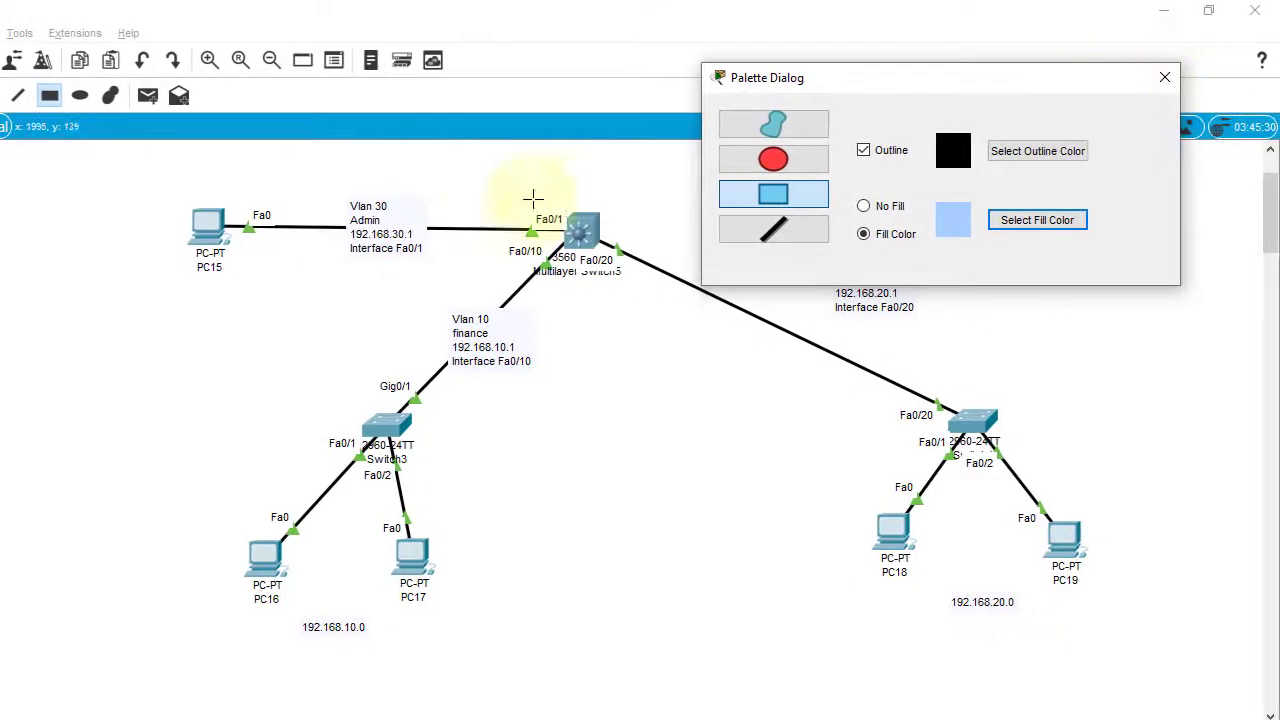
mouse_move(583, 172)
left_mouse_down()
mouse_move(541, 250)
mouse_move(655, 300)
left_mouse_up()
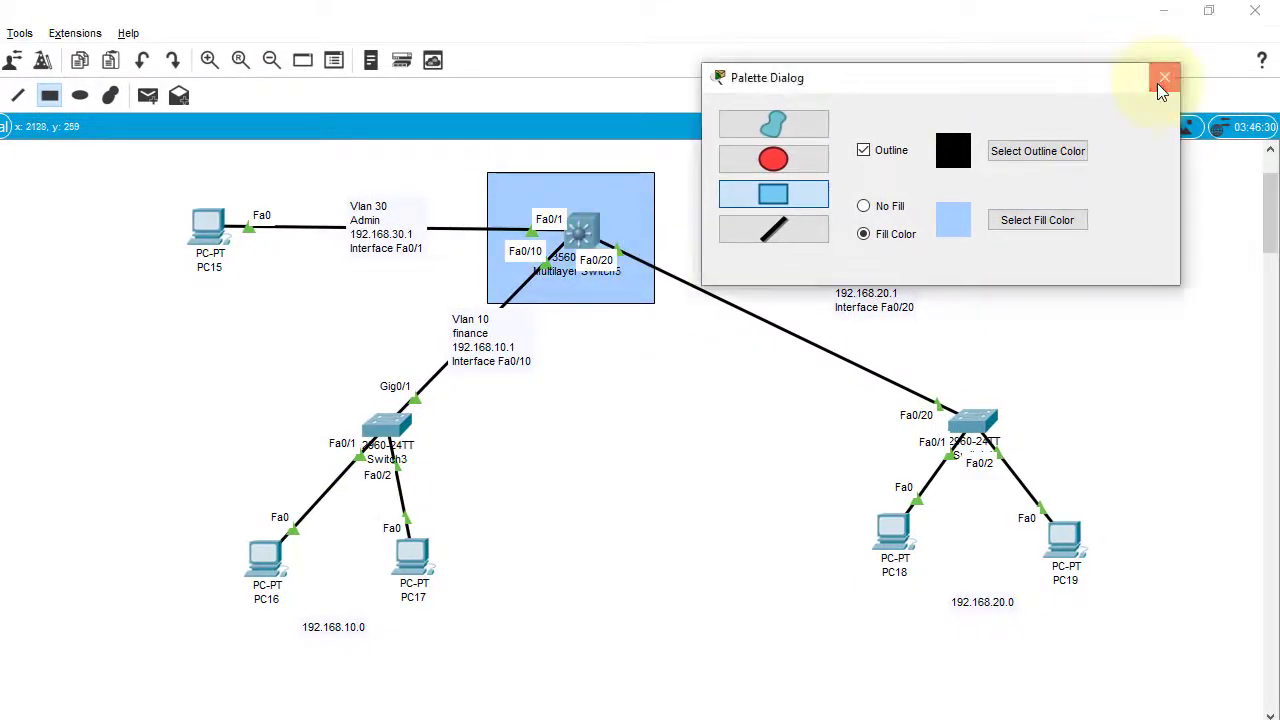
left_click(1164, 77)
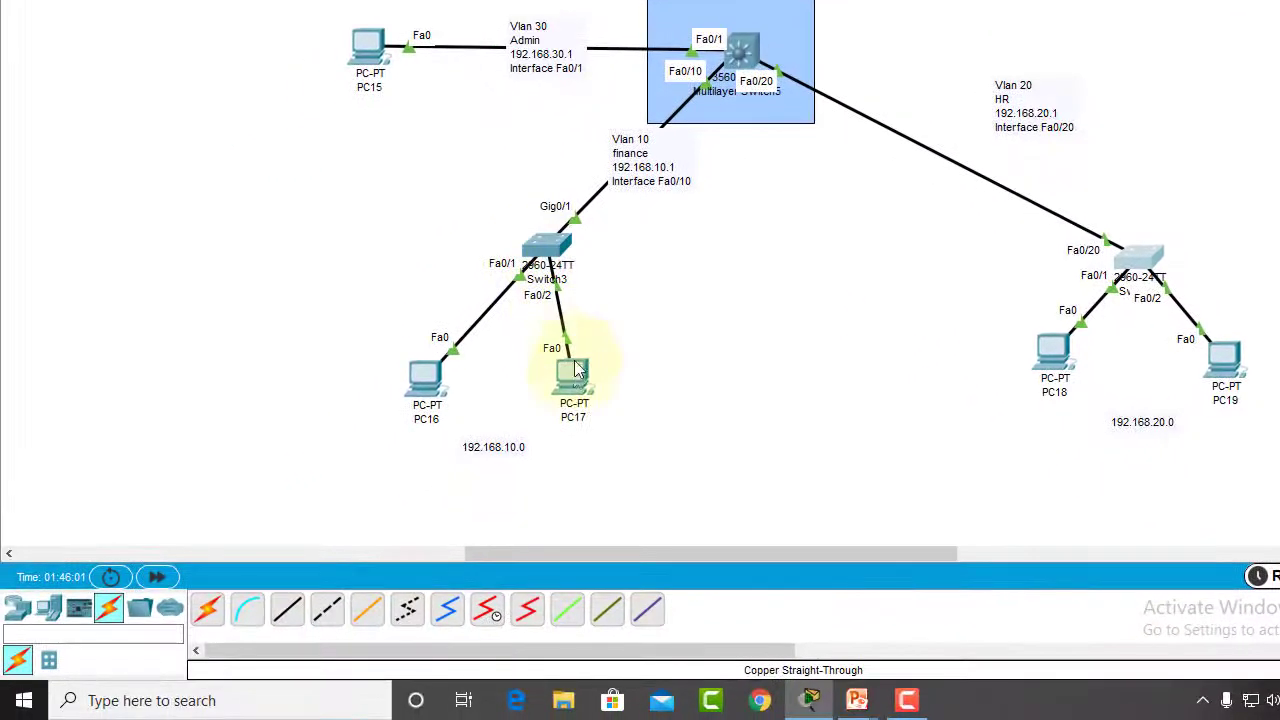
Step: Spread PC16 and PC17 apart and place a new PC between them beneath Switch3
left_click_drag(600, 378, 611, 378)
left_click_drag(431, 386, 432, 378)
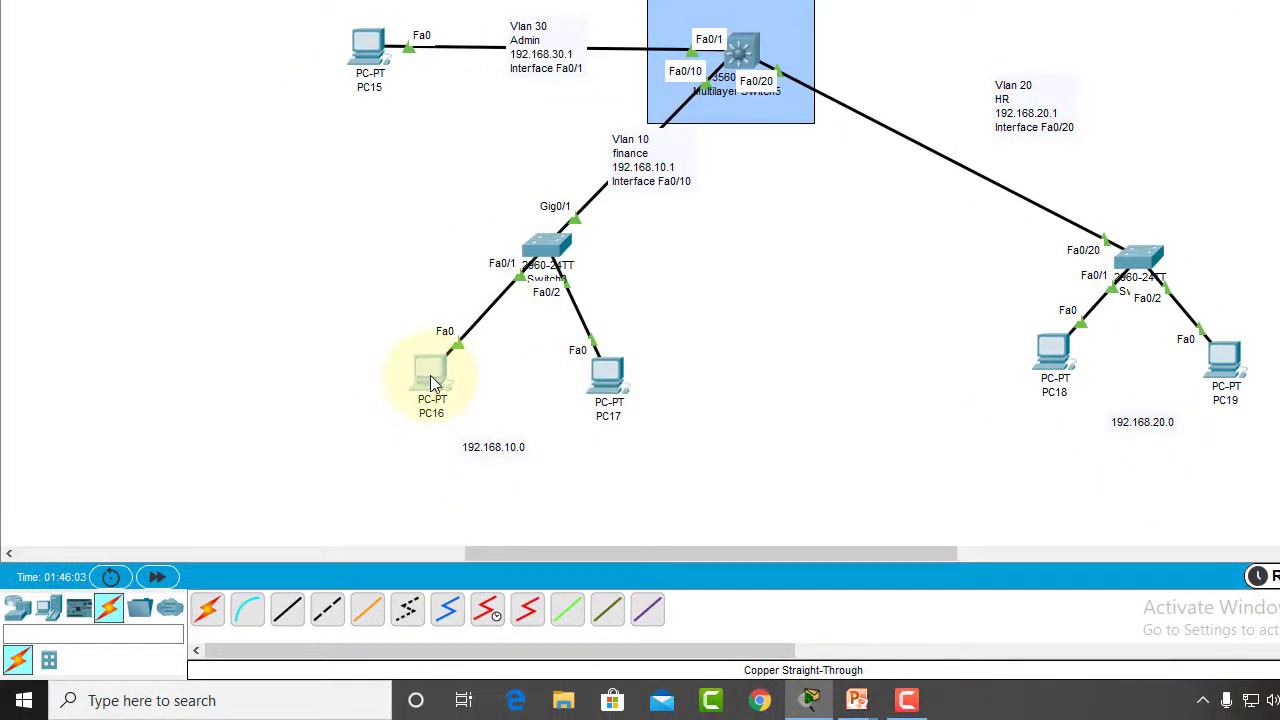
left_click(48, 608)
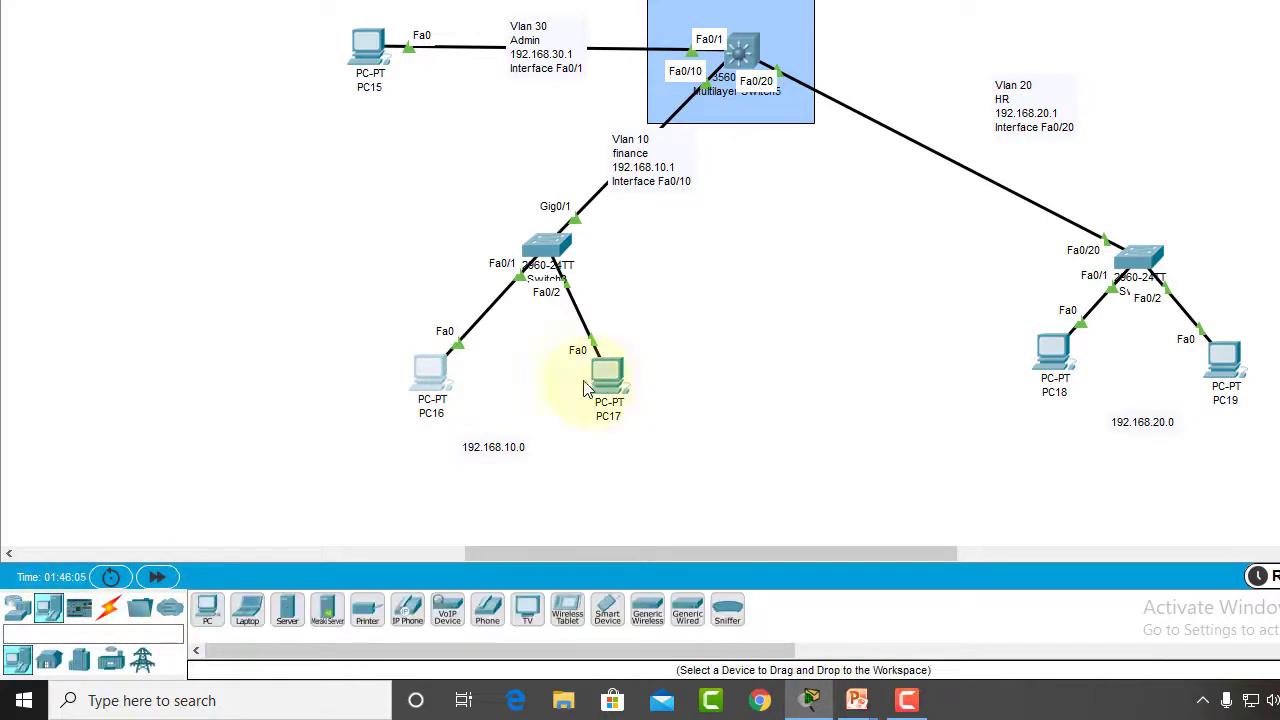
left_click(207, 610)
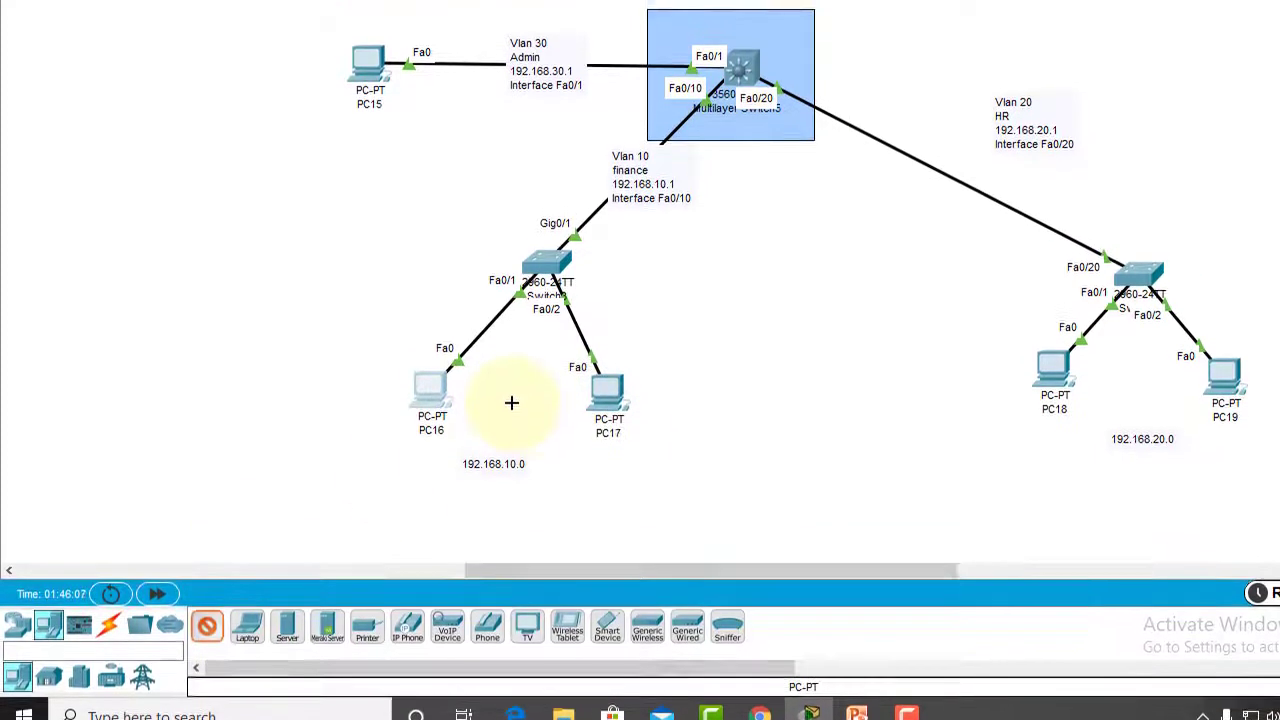
left_click(512, 390)
left_click(524, 505)
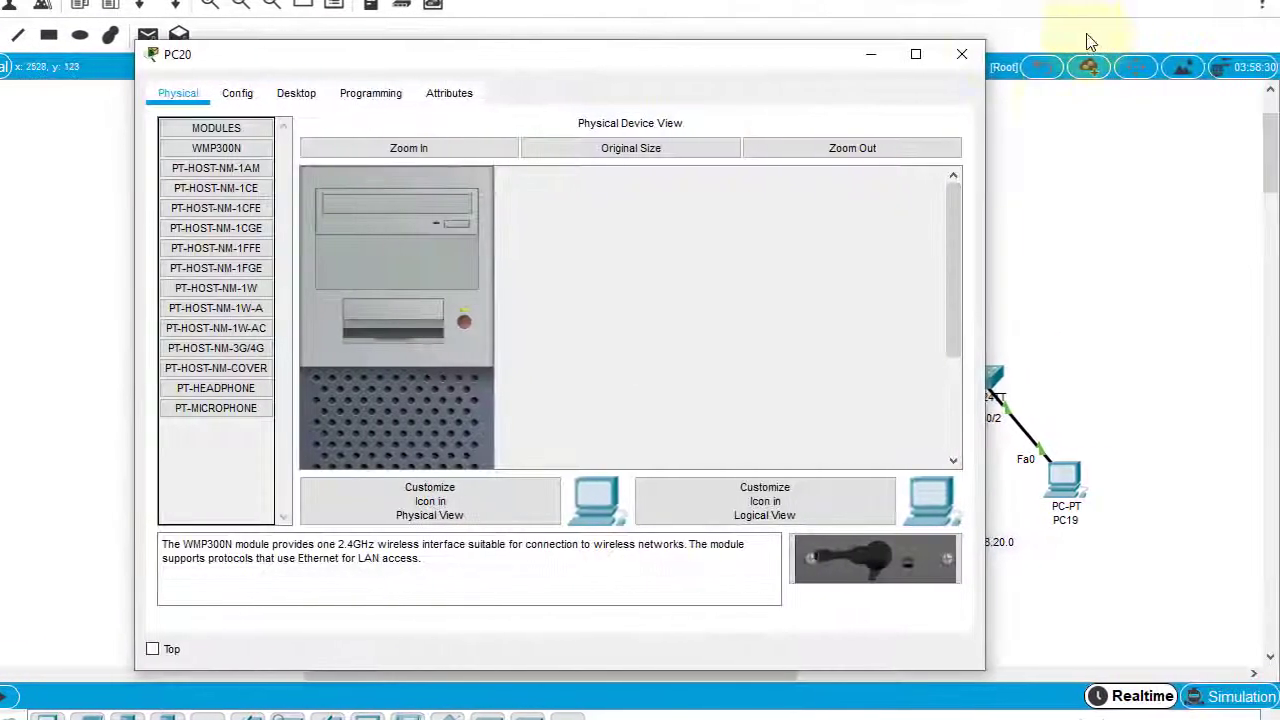
left_click(963, 56)
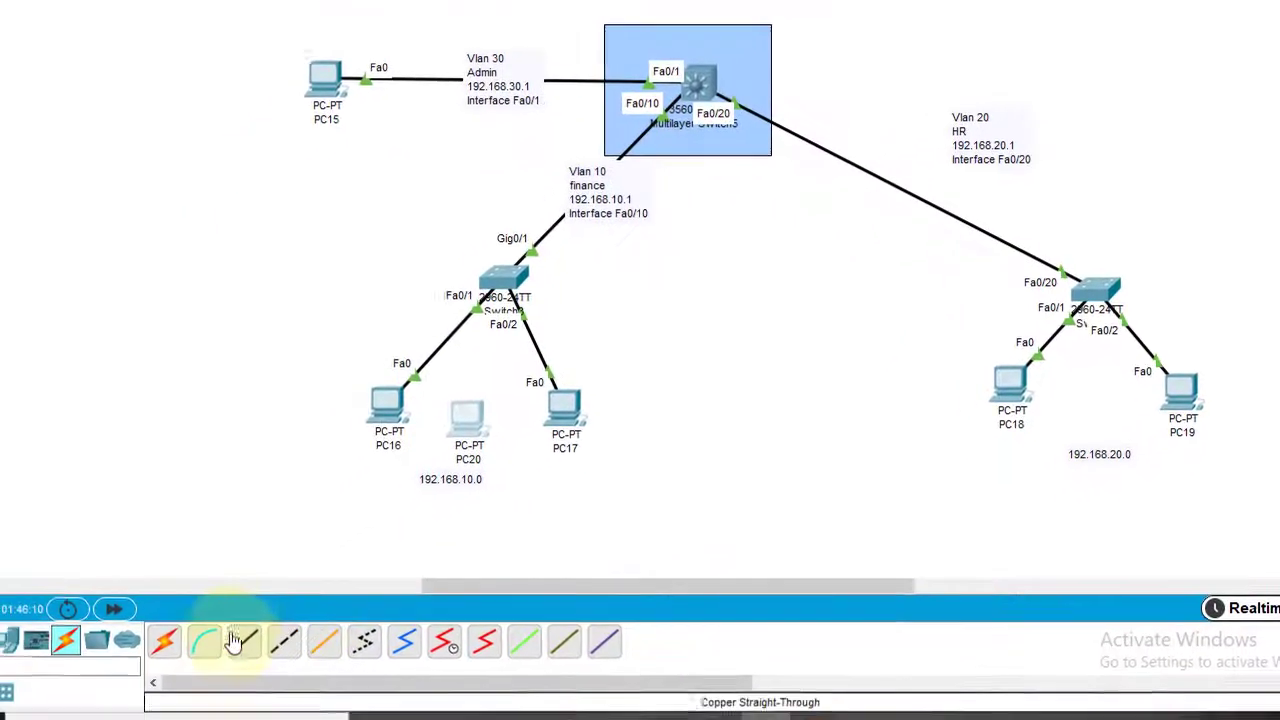
Step: Connect PC20 to FastEthernet0/3 on Switch3 with a copper straight-through cable
left_click(509, 400)
left_click(574, 462)
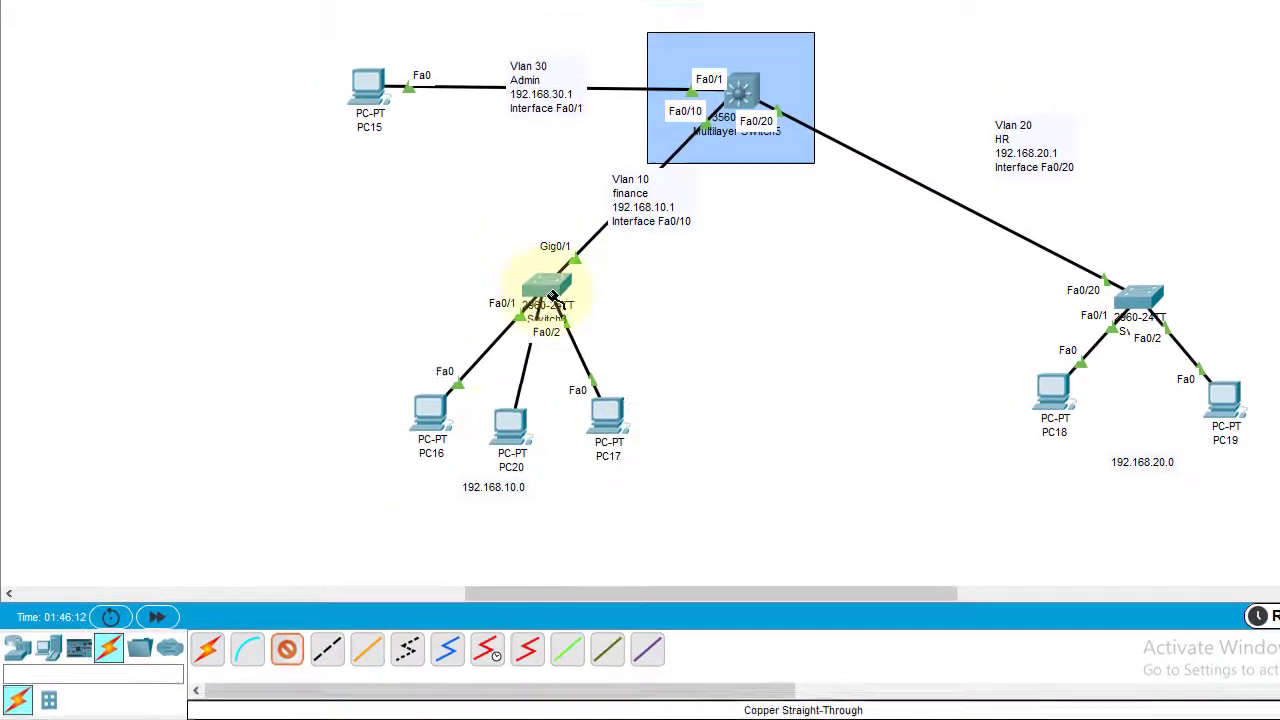
left_click(547, 250)
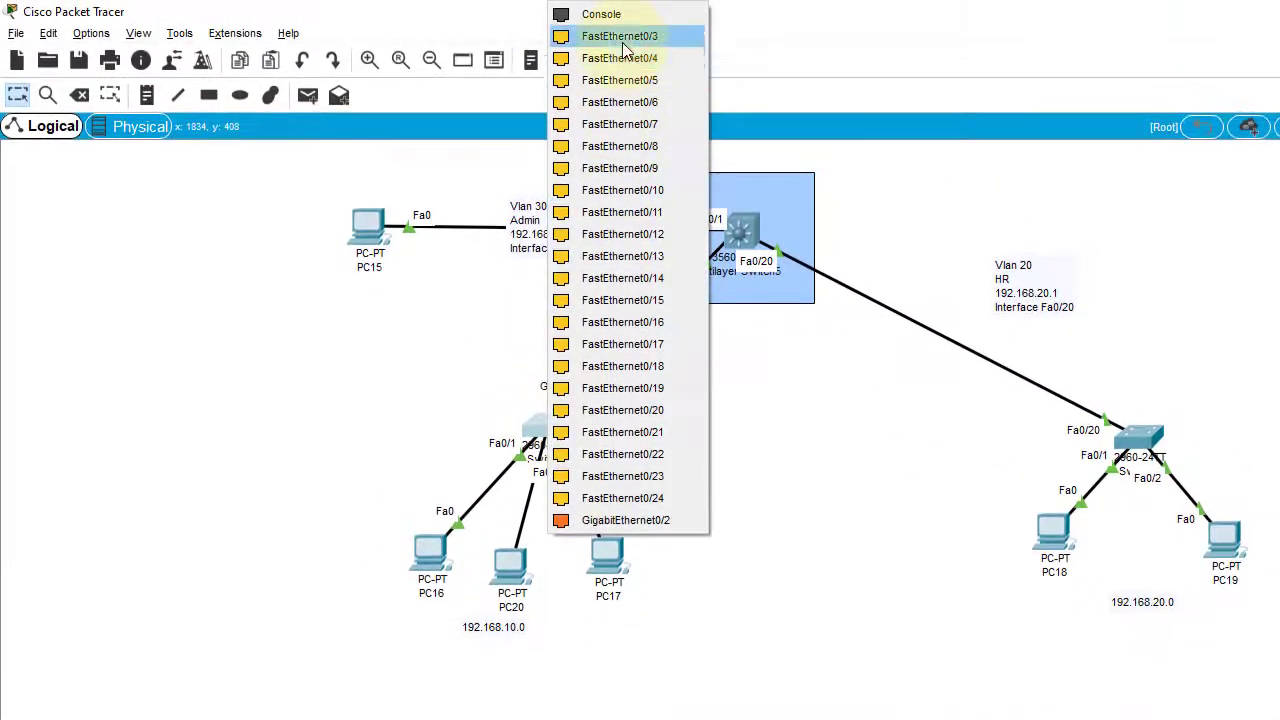
left_click(622, 42)
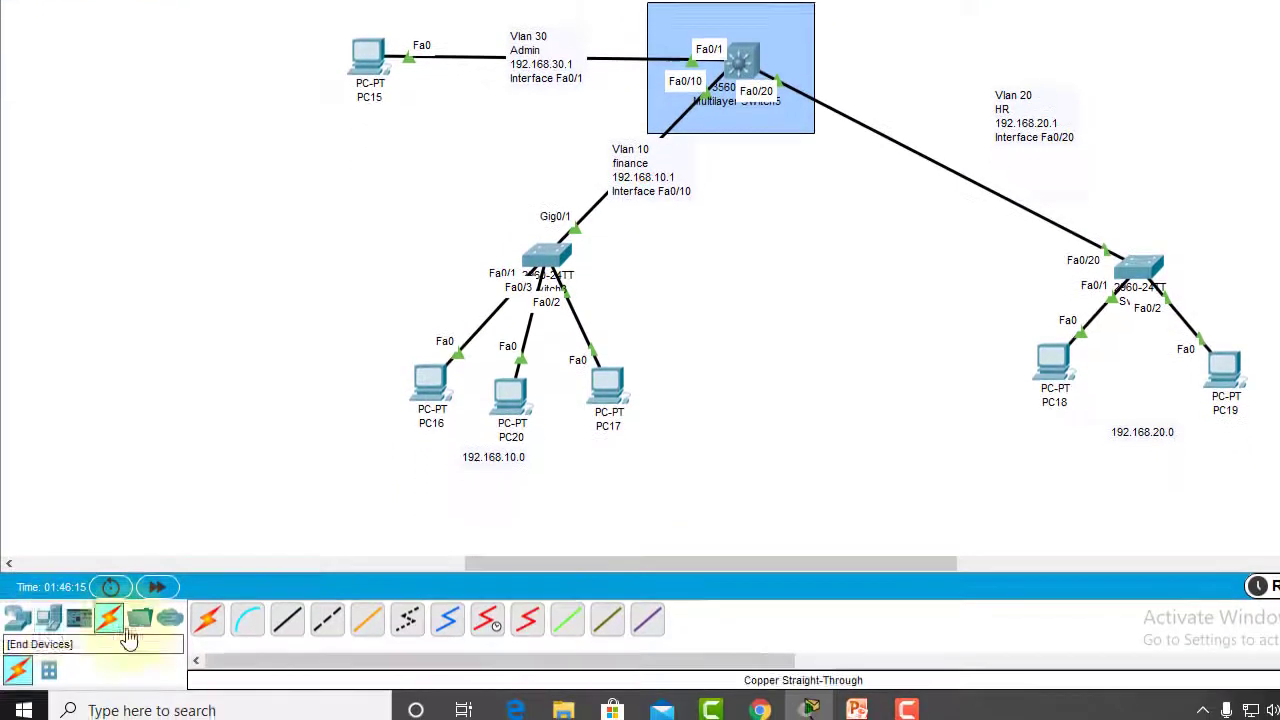
Step: Place a new PC between PC18 and PC19 beneath Switch4
left_click(63, 614)
left_click(175, 606)
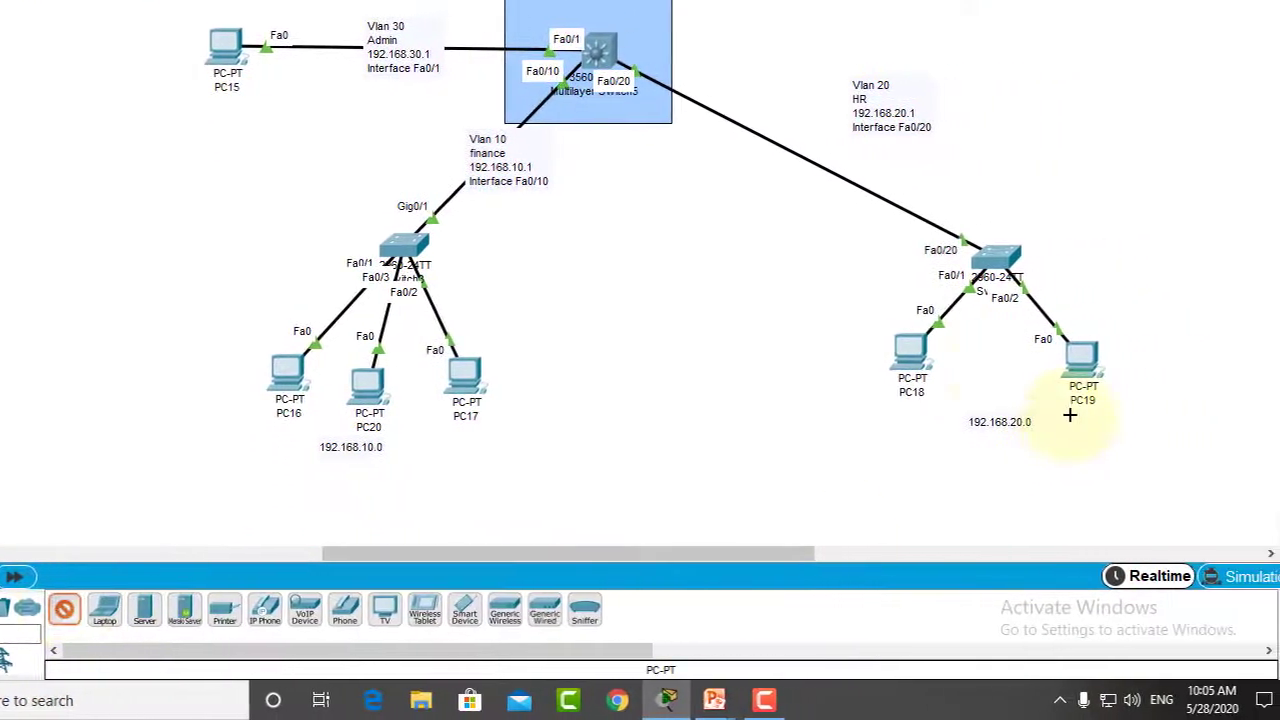
left_click(984, 372)
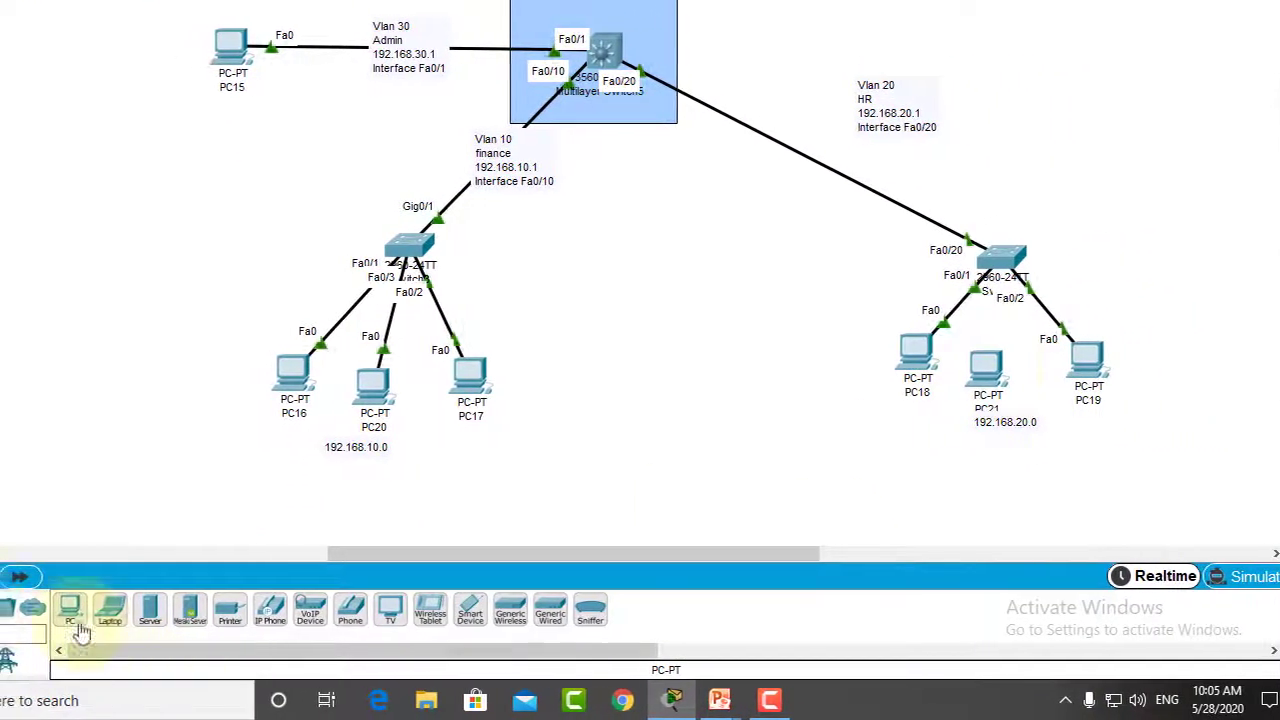
Step: Connect PC21 to FastEthernet0/3 on Switch4 with a copper straight-through cable
left_click(97, 610)
left_click(287, 614)
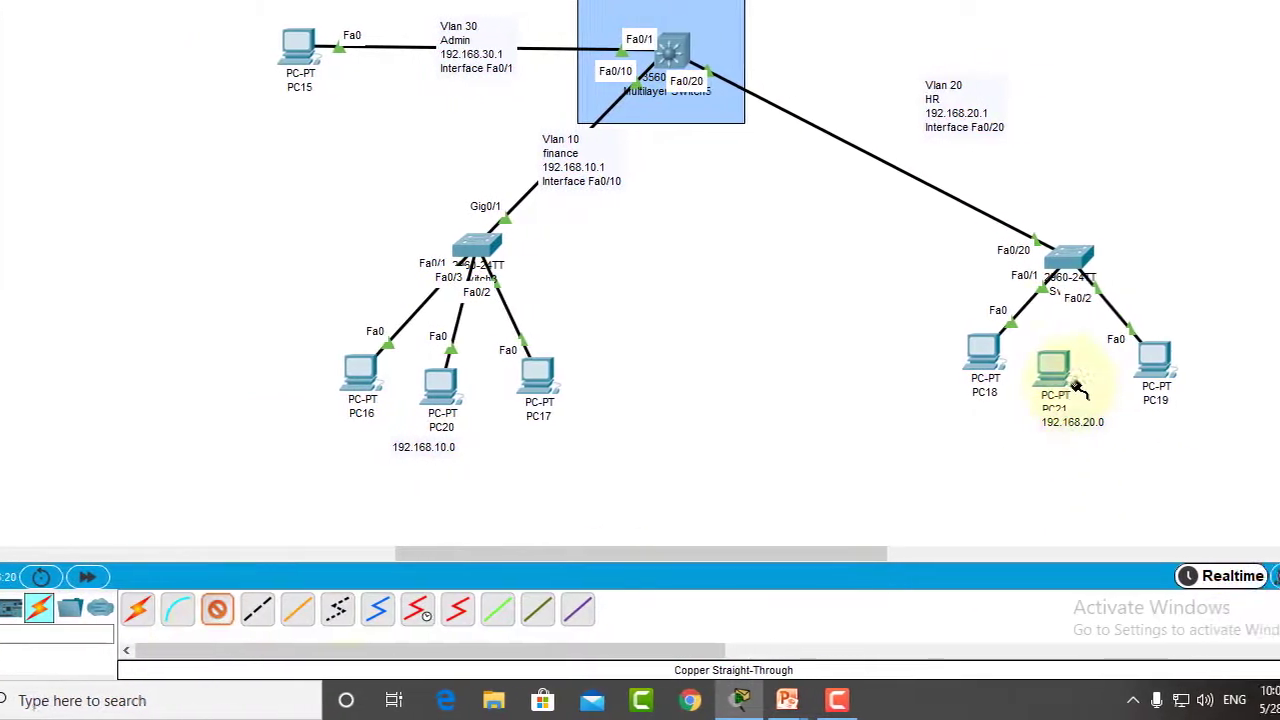
left_click(1124, 368)
left_click(1180, 458)
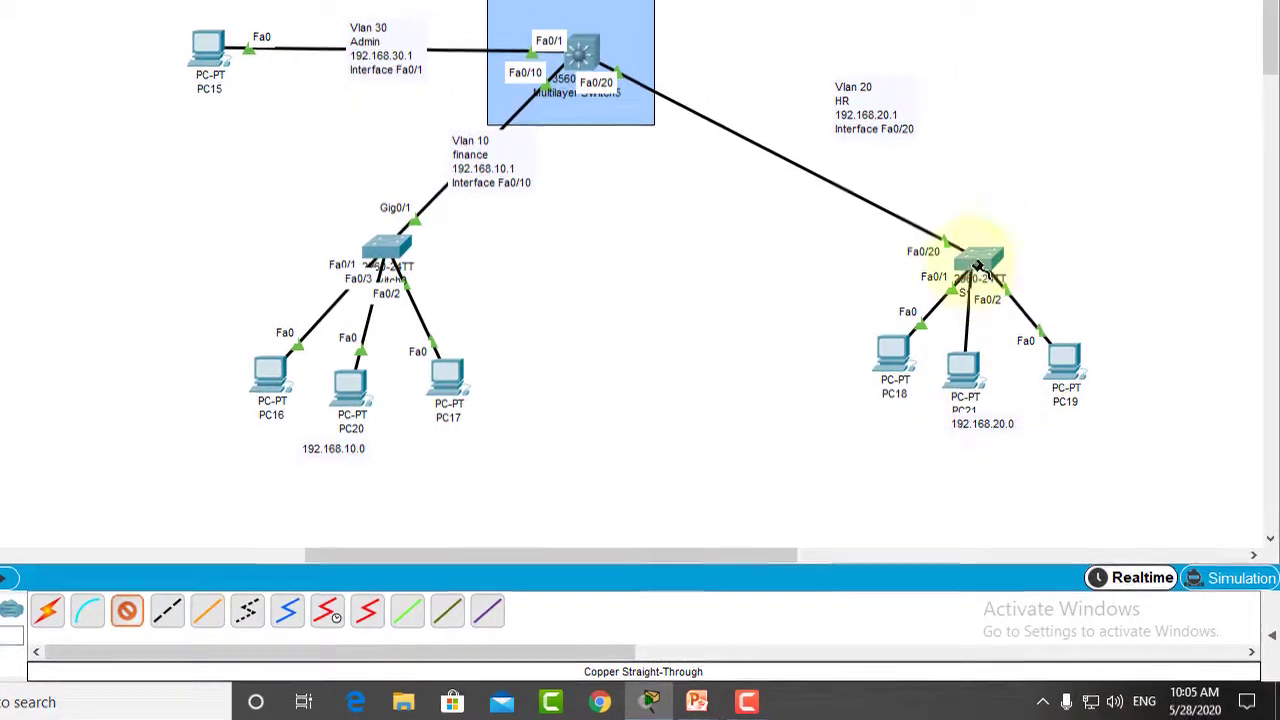
left_click(1006, 254)
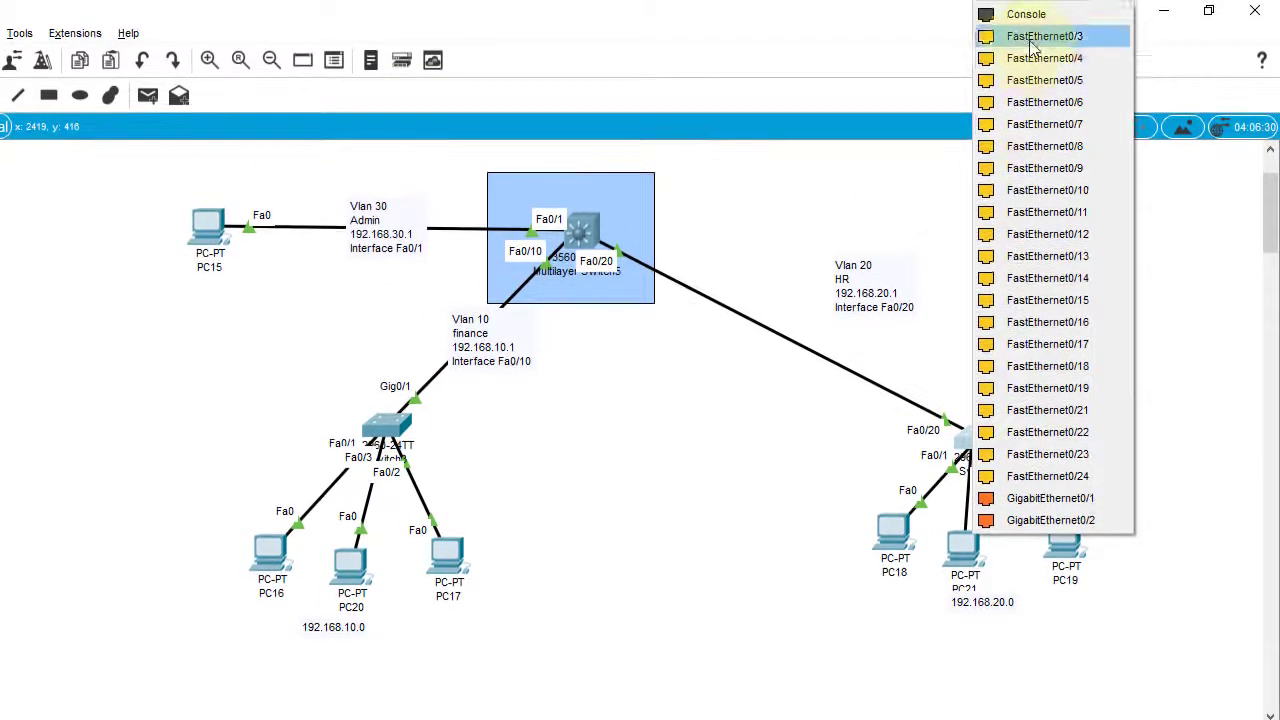
left_click(1030, 37)
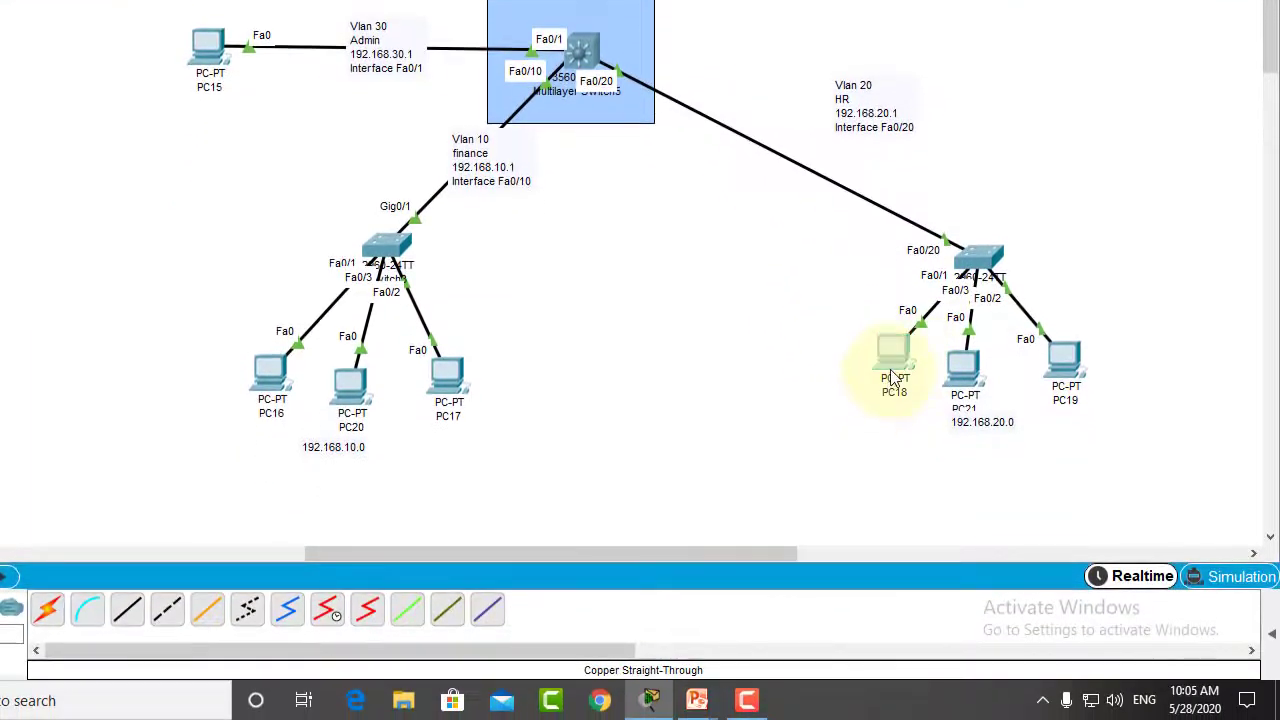
Step: Shift PC18 slightly away from PC21 and lower the 192.168.20.0 note clear of PC21's label
left_click_drag(893, 377, 886, 370)
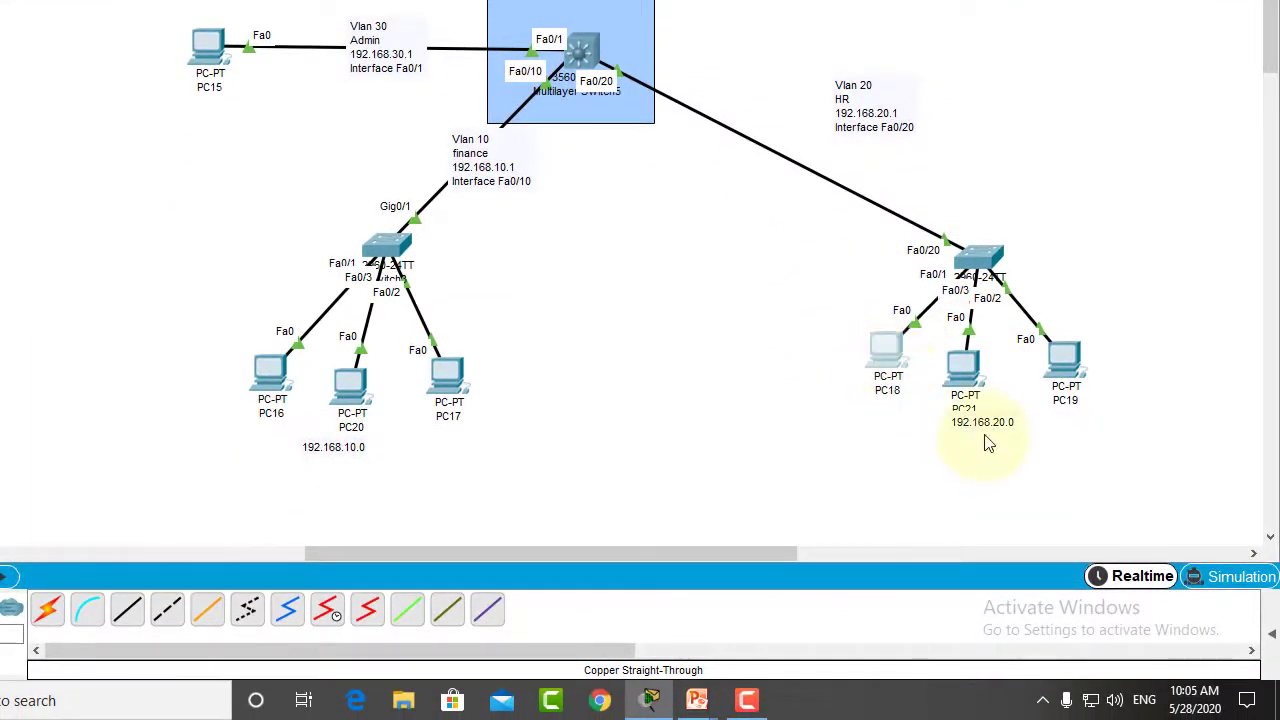
left_click_drag(984, 423, 976, 436)
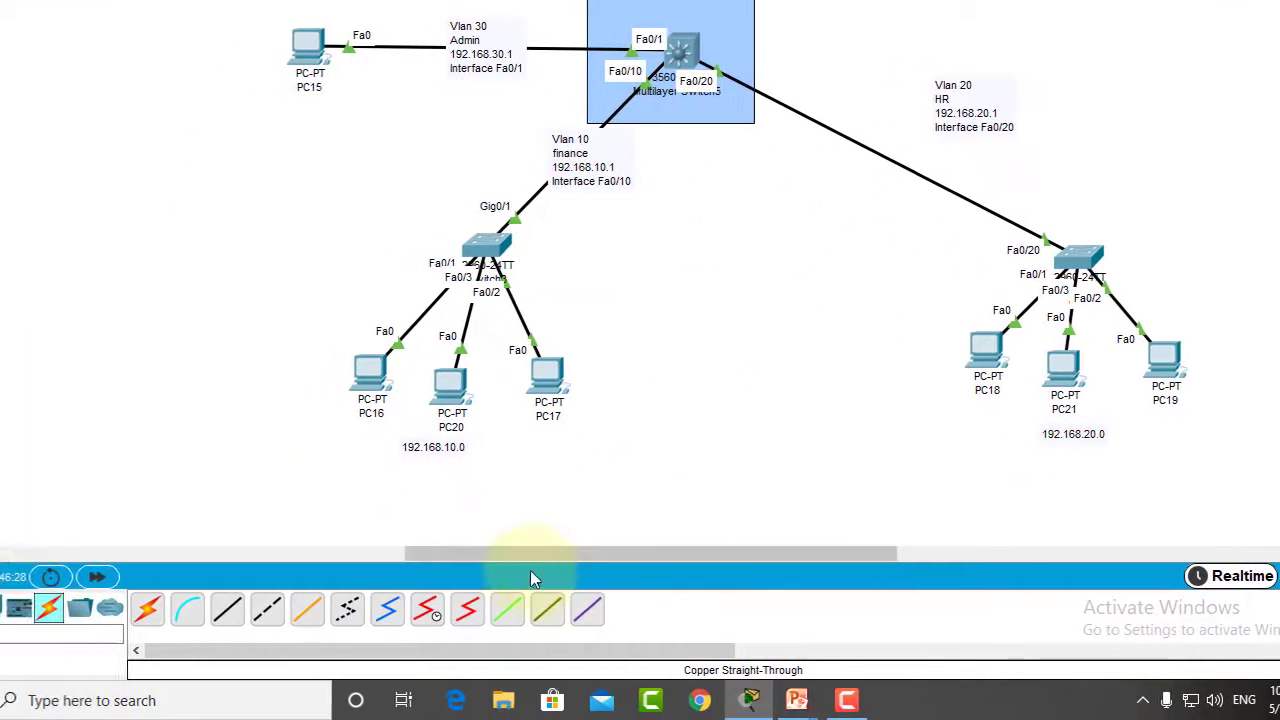
Step: Open the 3560 multilayer switch's device window beside the topology and move the Vlan 20 note onto the link to Switch4
left_click_drag(448, 557, 553, 560)
left_click_drag(713, 560, 695, 558)
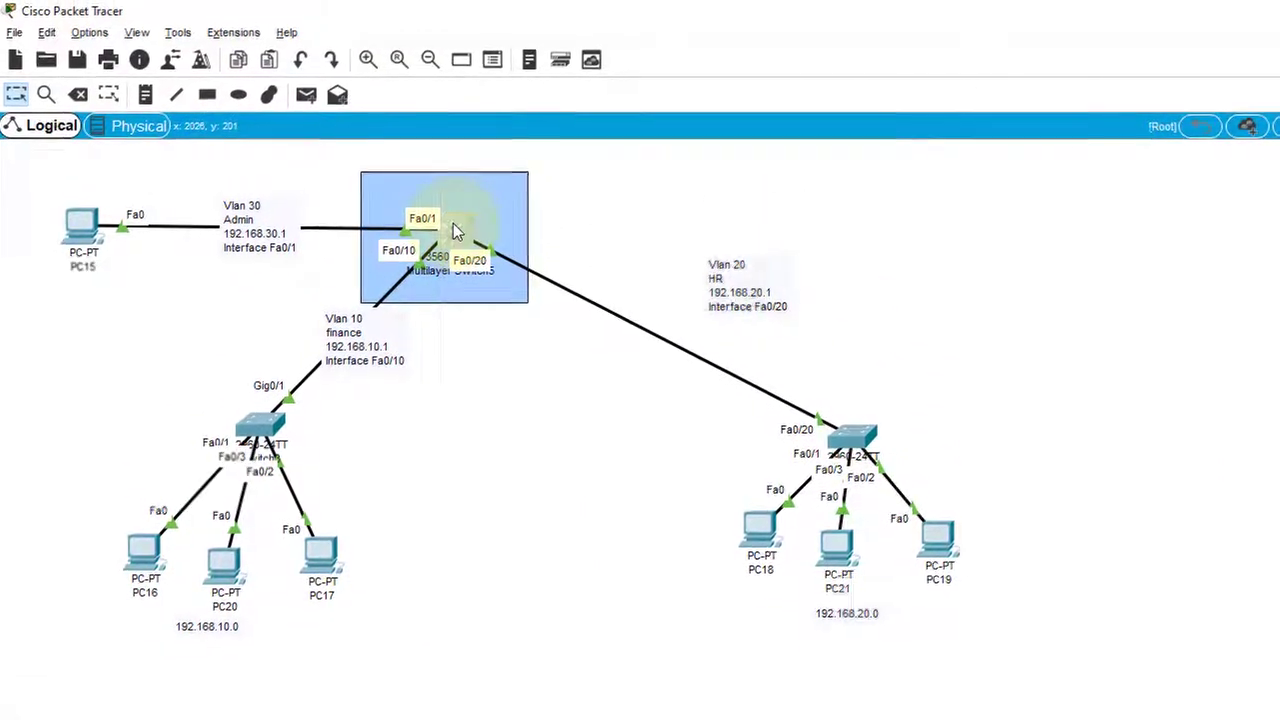
left_click(455, 232)
left_click_drag(545, 95, 916, 67)
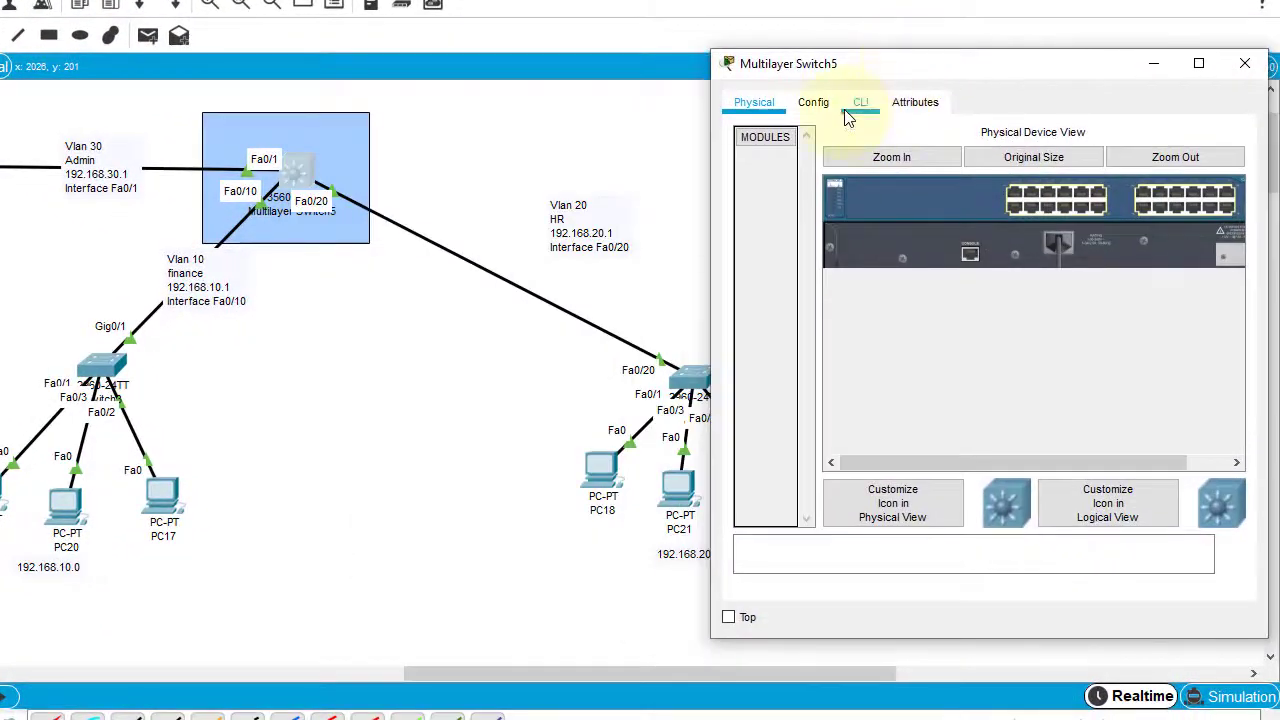
left_click_drag(571, 214, 525, 262)
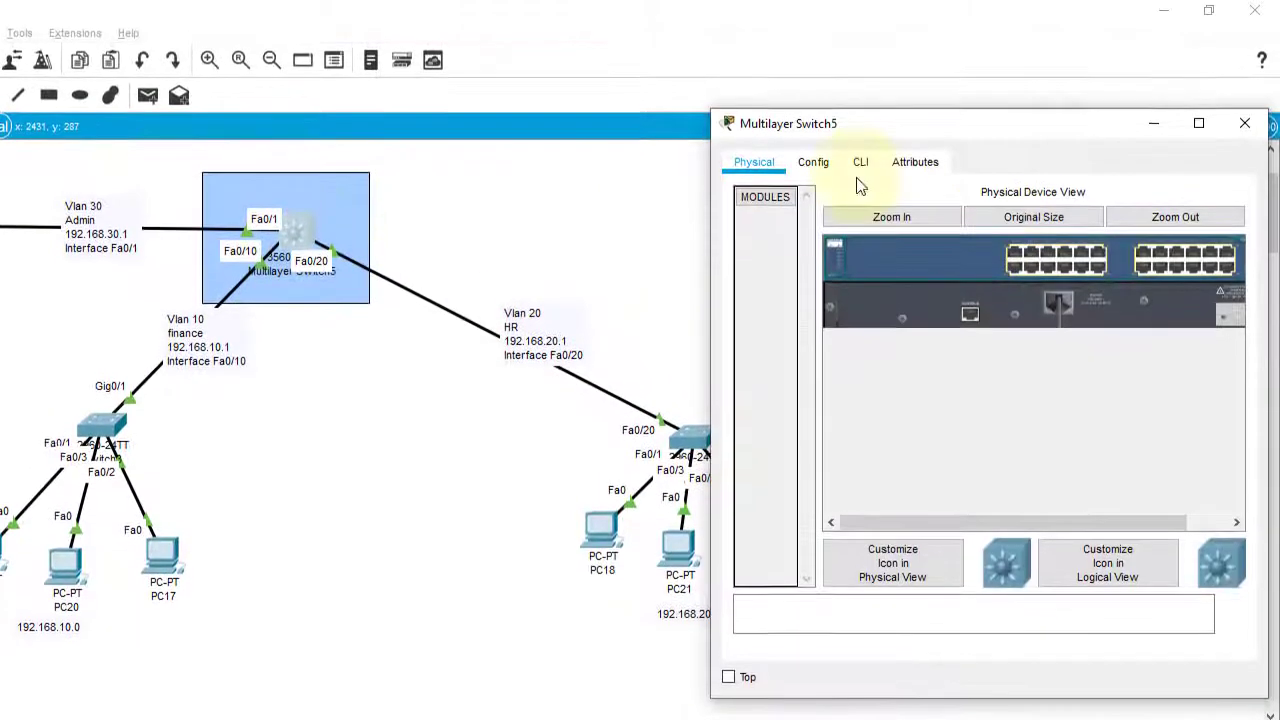
Step: Open the multilayer switch's command line interface and bring up its console prompt
left_click(860, 128)
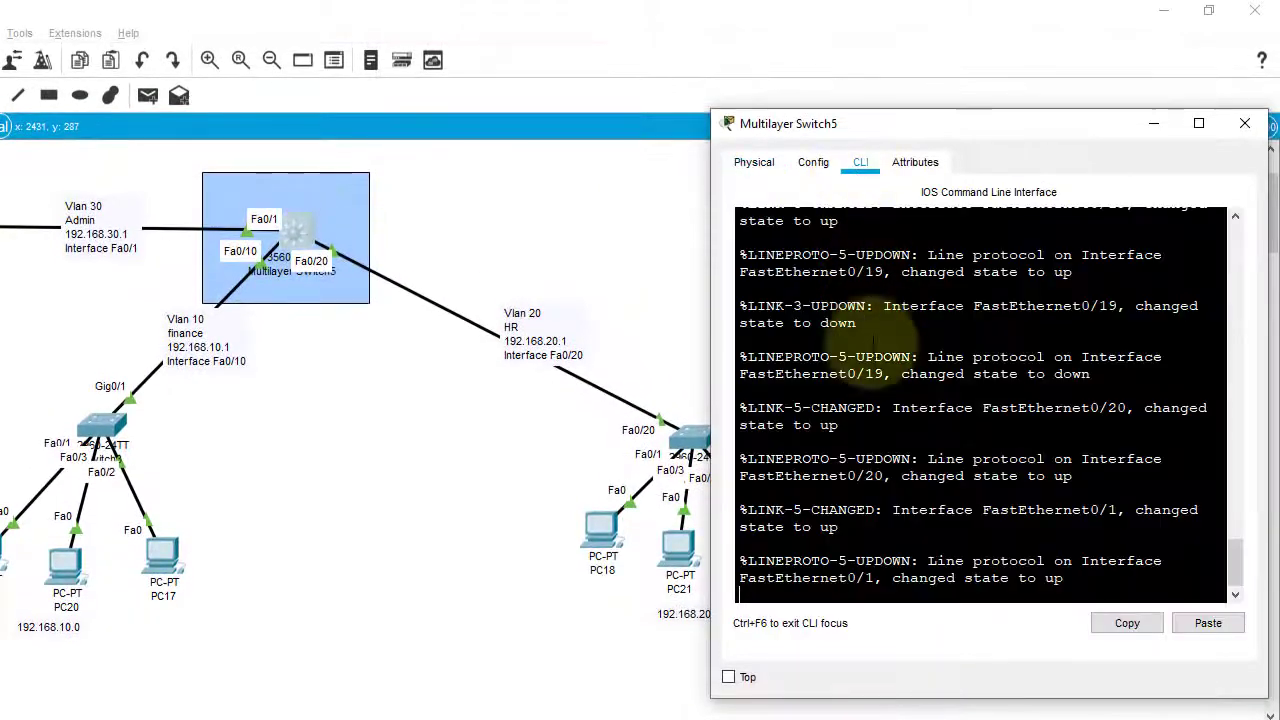
key("Return")
key("Return")
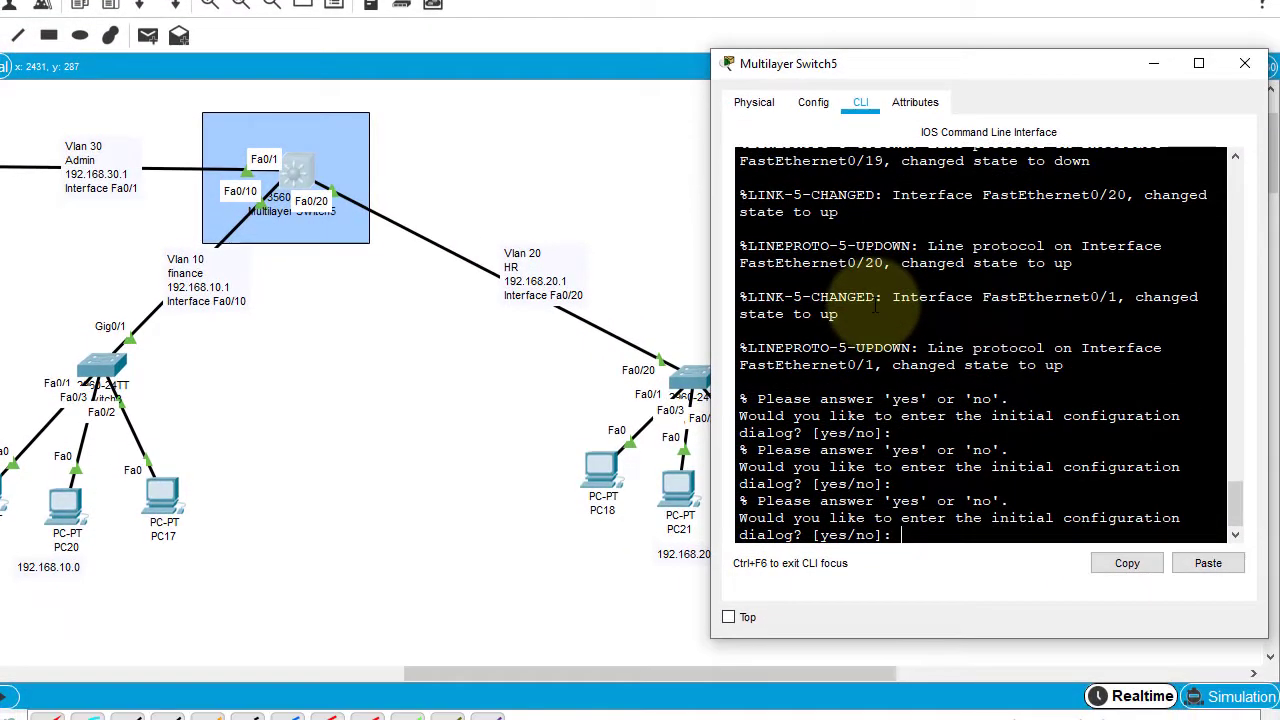
Step: Shift Switch4 with its three PCs, the Vlan 20 note and the 192.168.20.0 note closer to the multilayer switch, and reopen its console beside them
left_click_drag(712, 316, 666, 312)
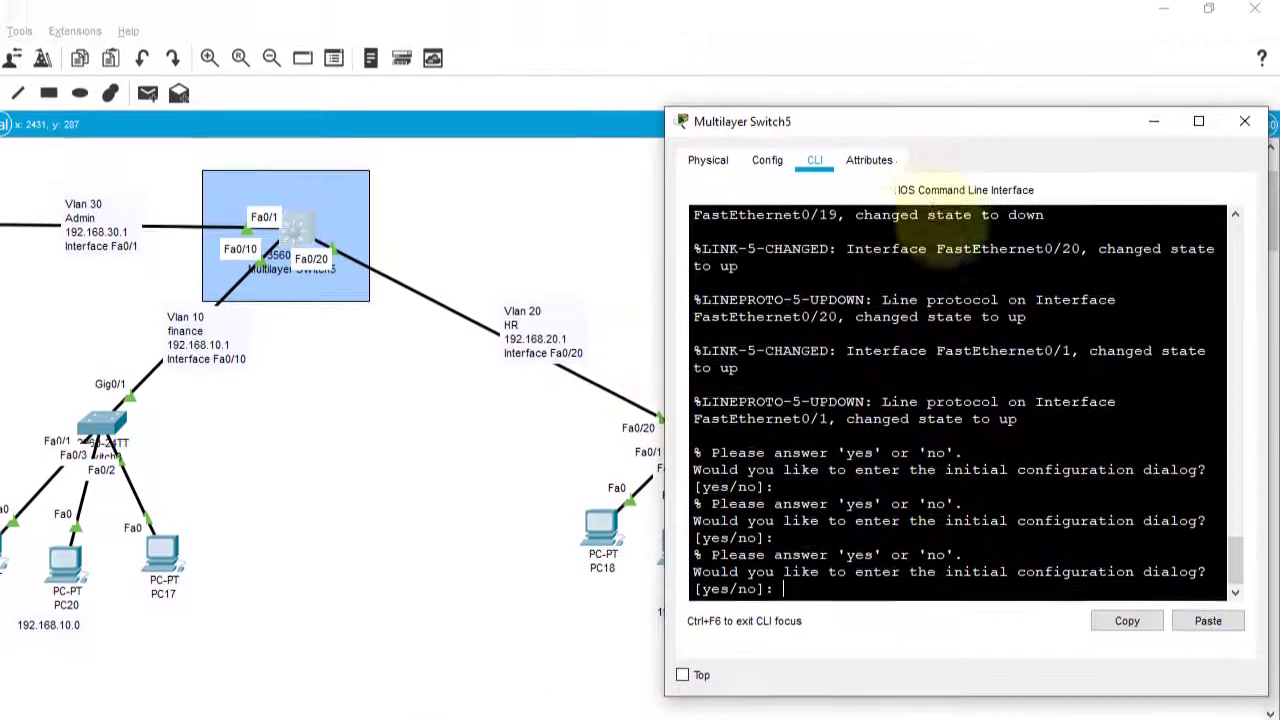
left_click_drag(927, 120, 996, 120)
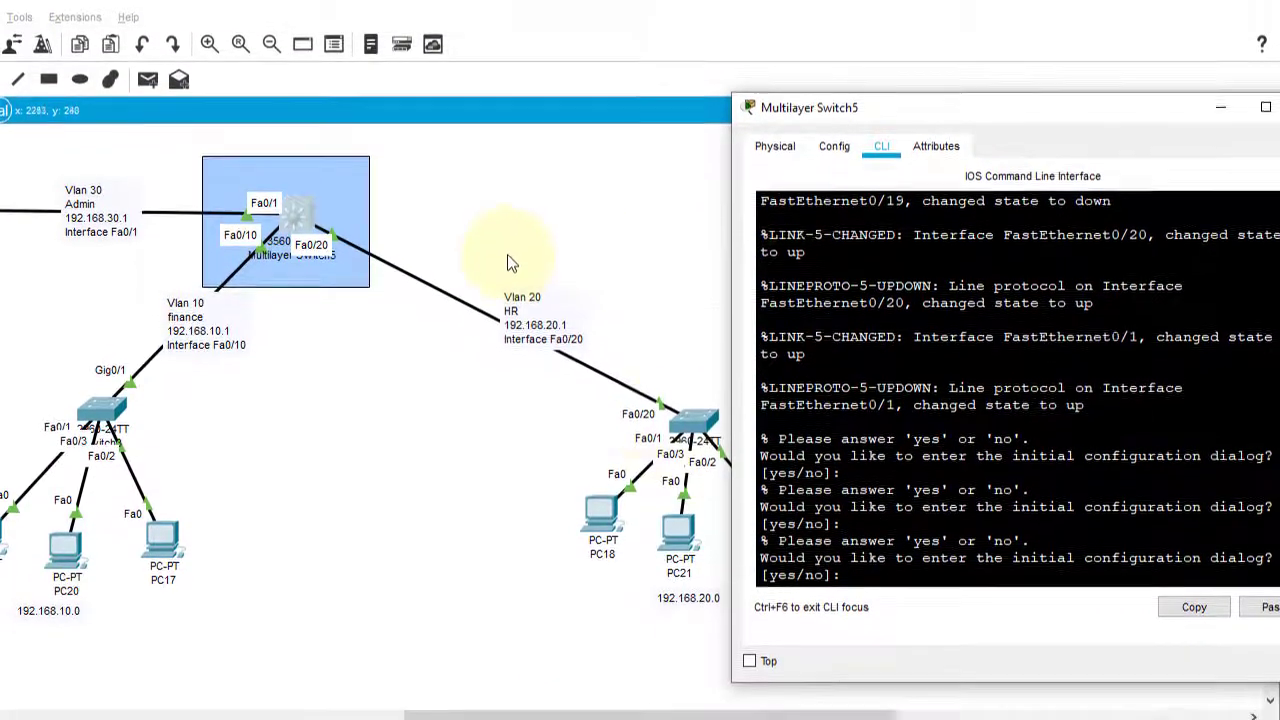
left_click_drag(502, 271, 820, 655)
left_click_drag(780, 490, 706, 482)
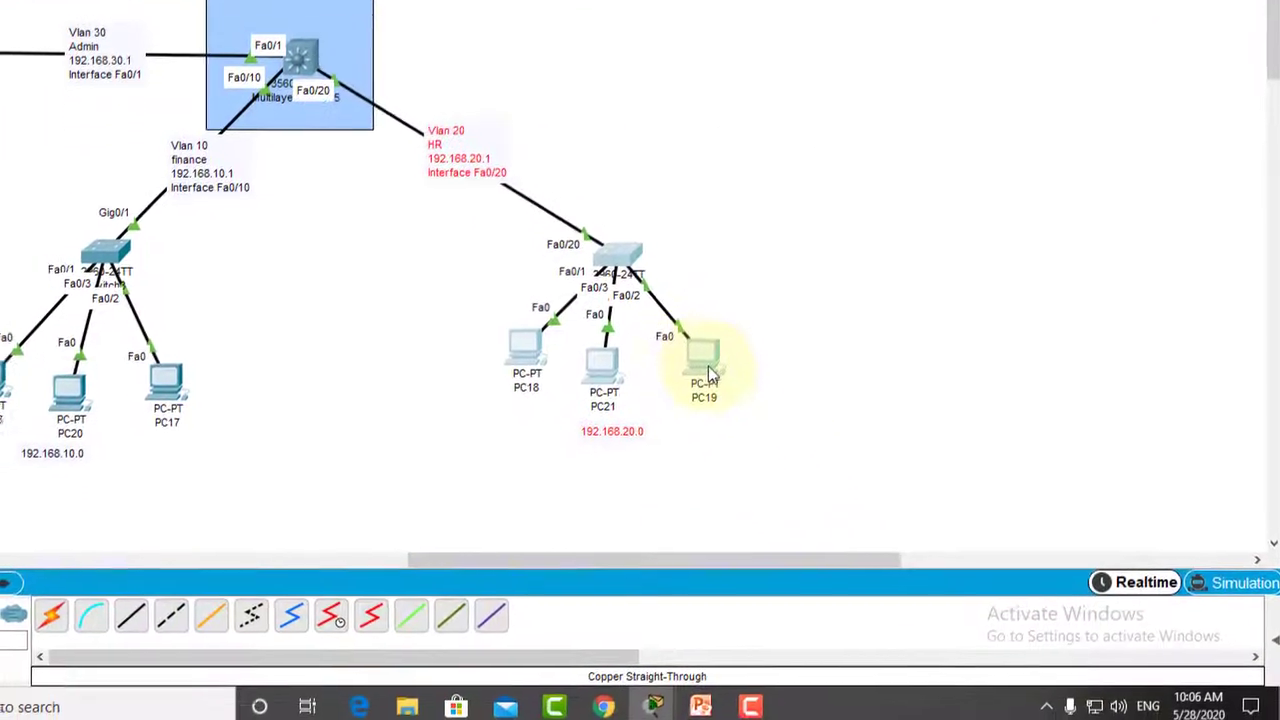
left_click(812, 476)
left_click(375, 184)
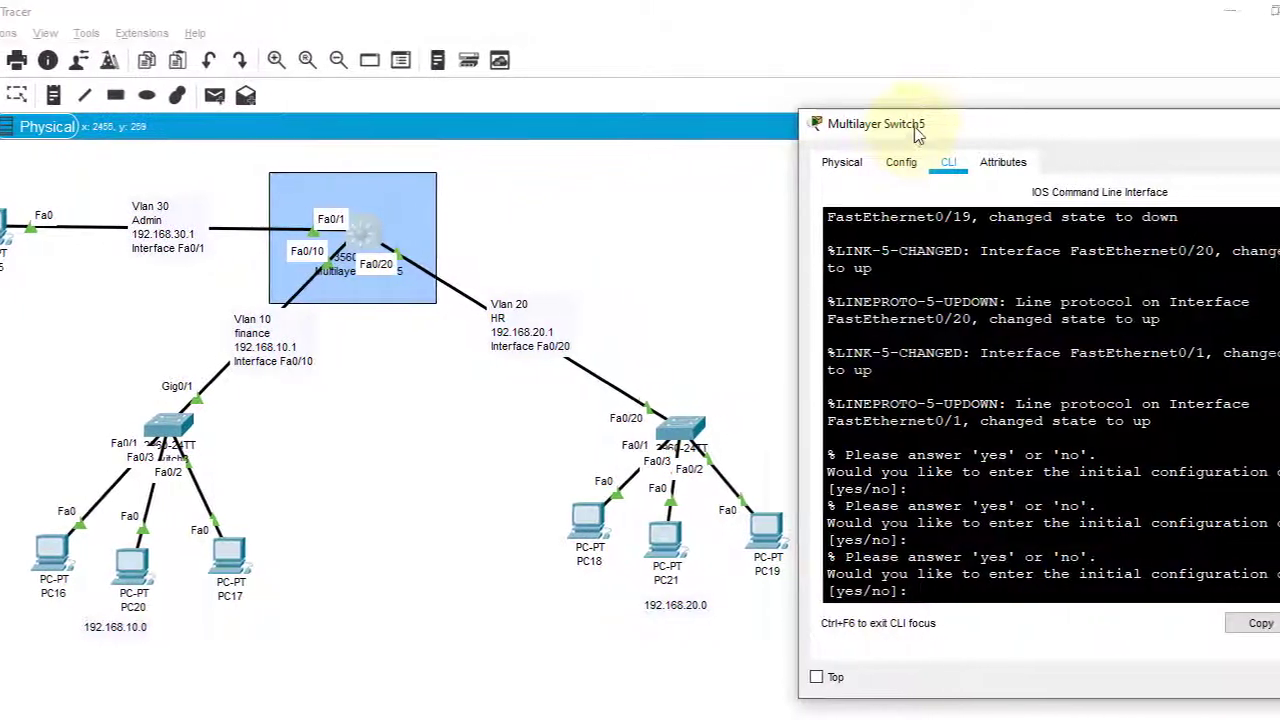
left_click_drag(914, 130, 779, 92)
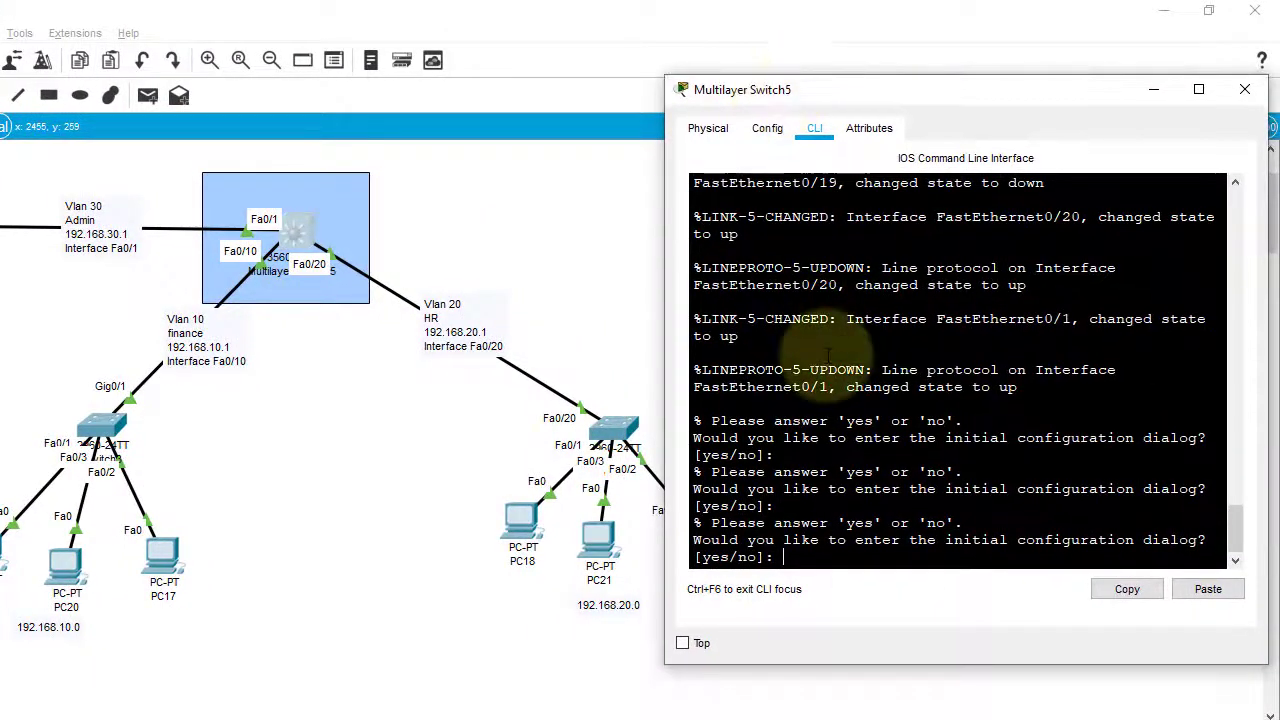
Step: Answer no to the initial configuration dialog on the multilayer switch and enter global configuration mode with en and config t
key("Return")
key("Return")
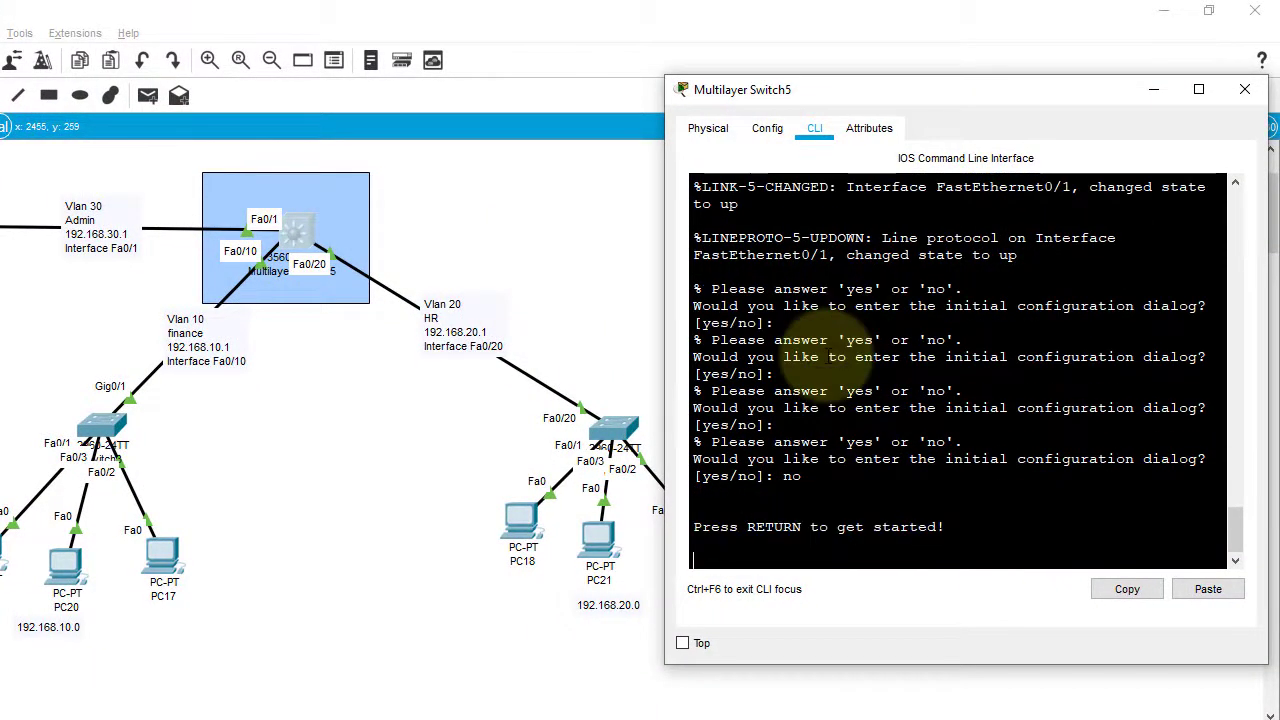
key("Return")
type("en")
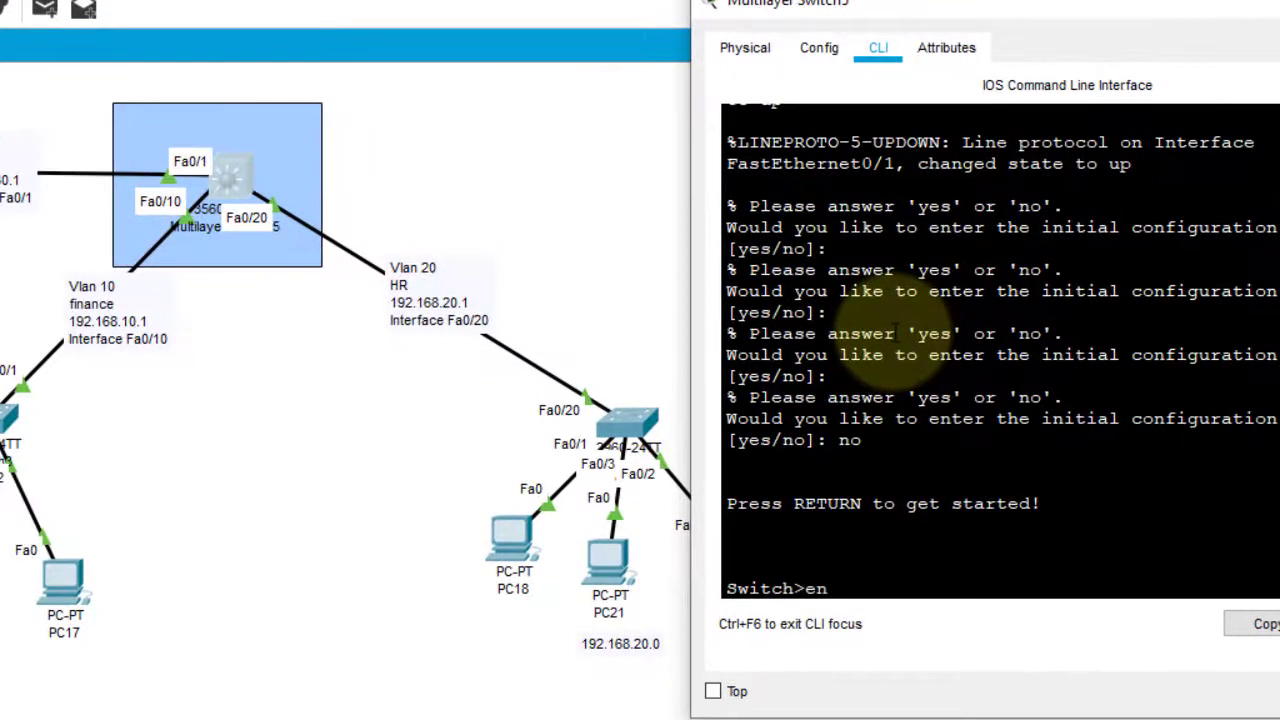
key("Return")
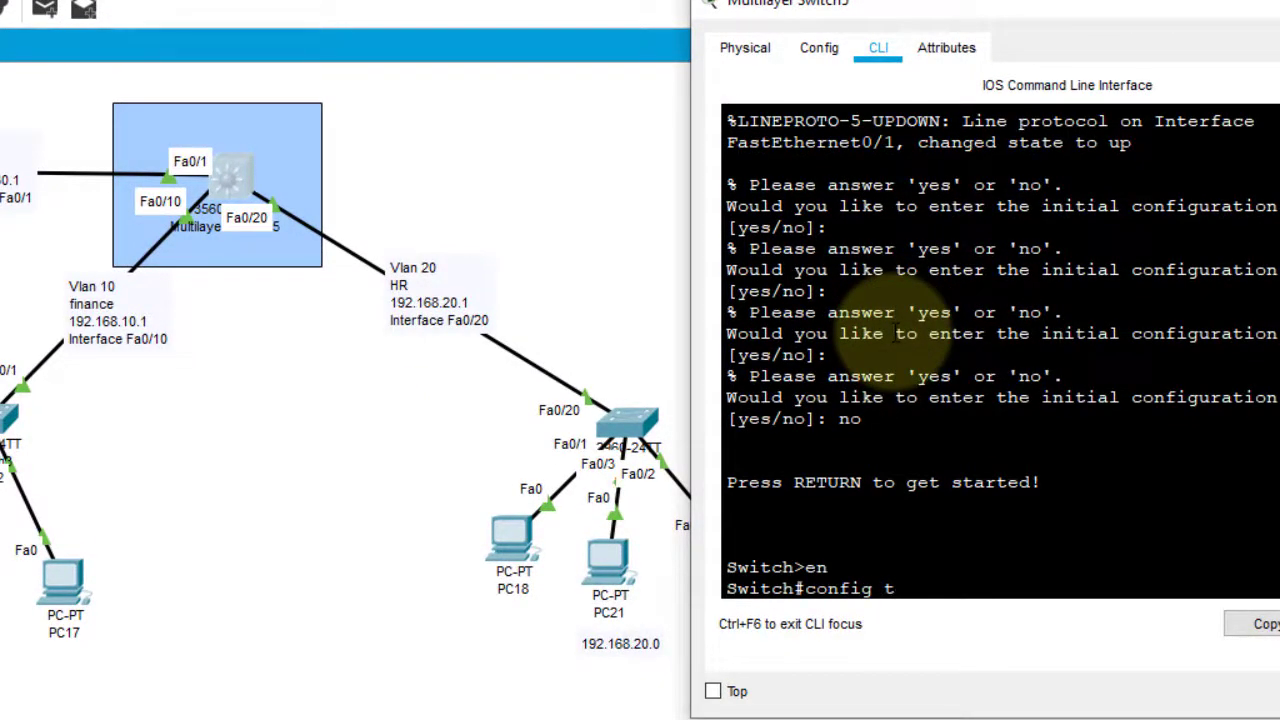
key("Return")
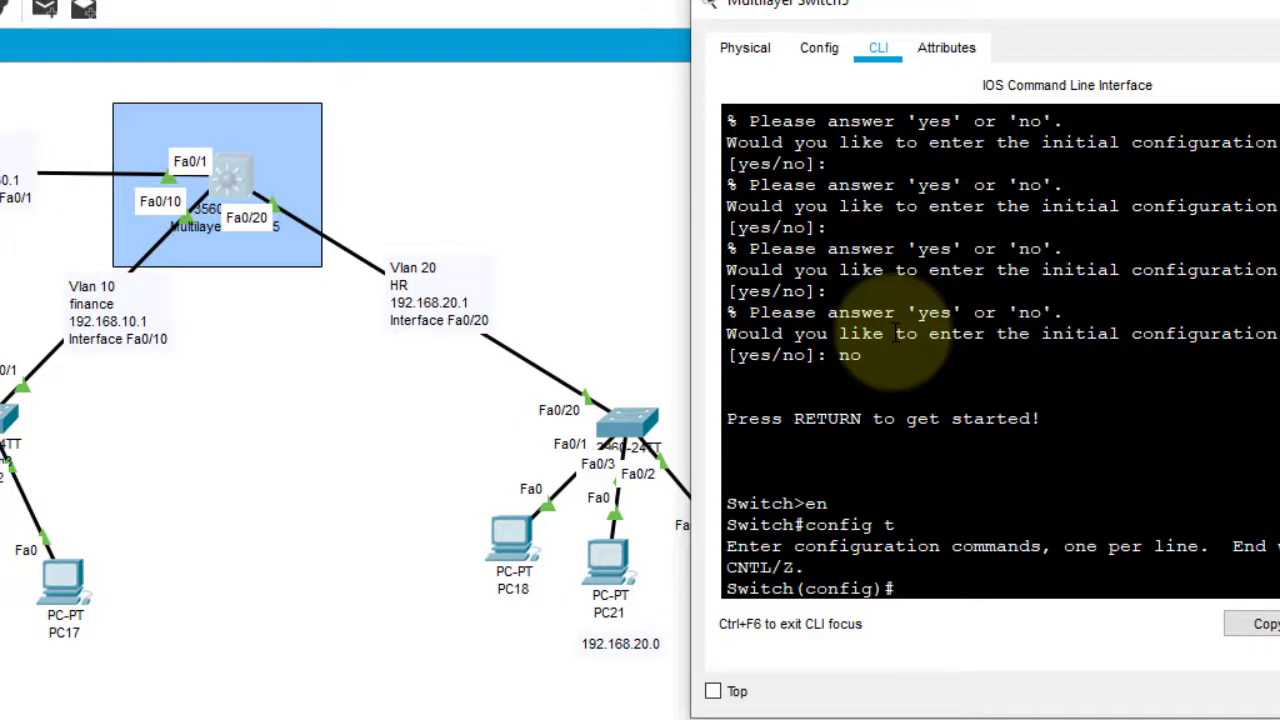
Step: Create VLAN 10 on the multilayer switch and name it finance
type("vlan 10")
key("Return")
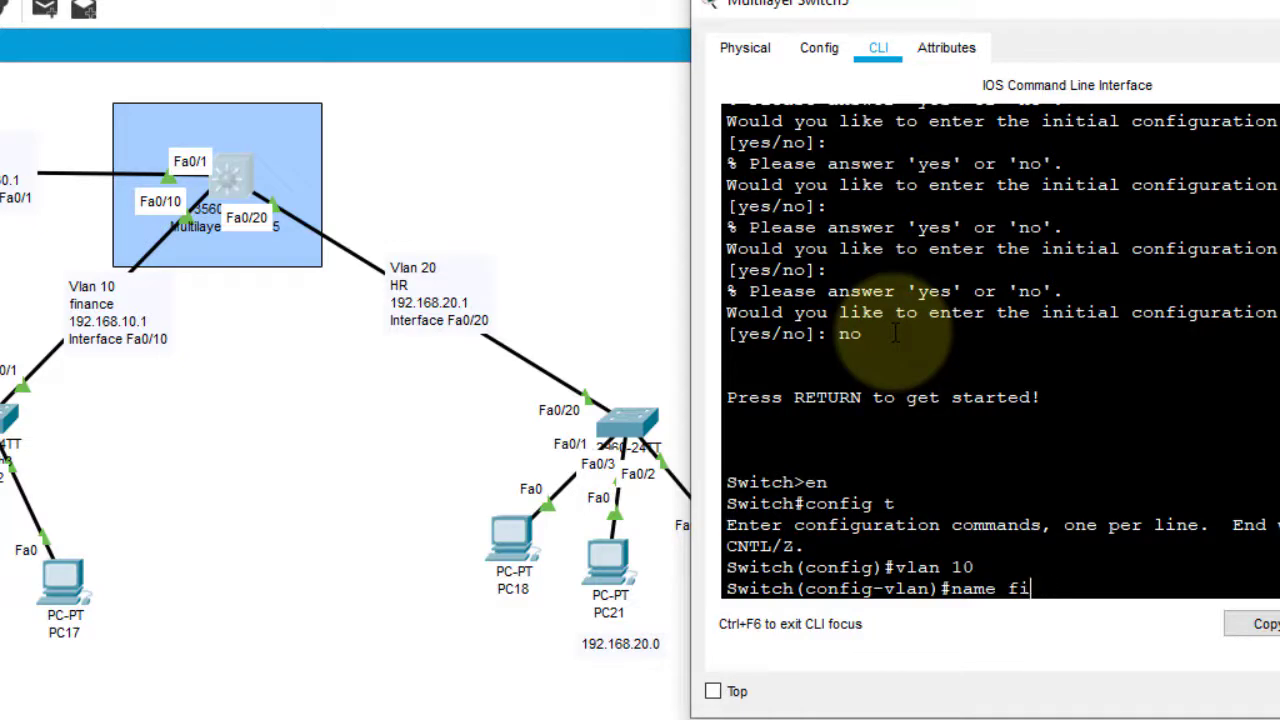
type("name finance")
key("Return")
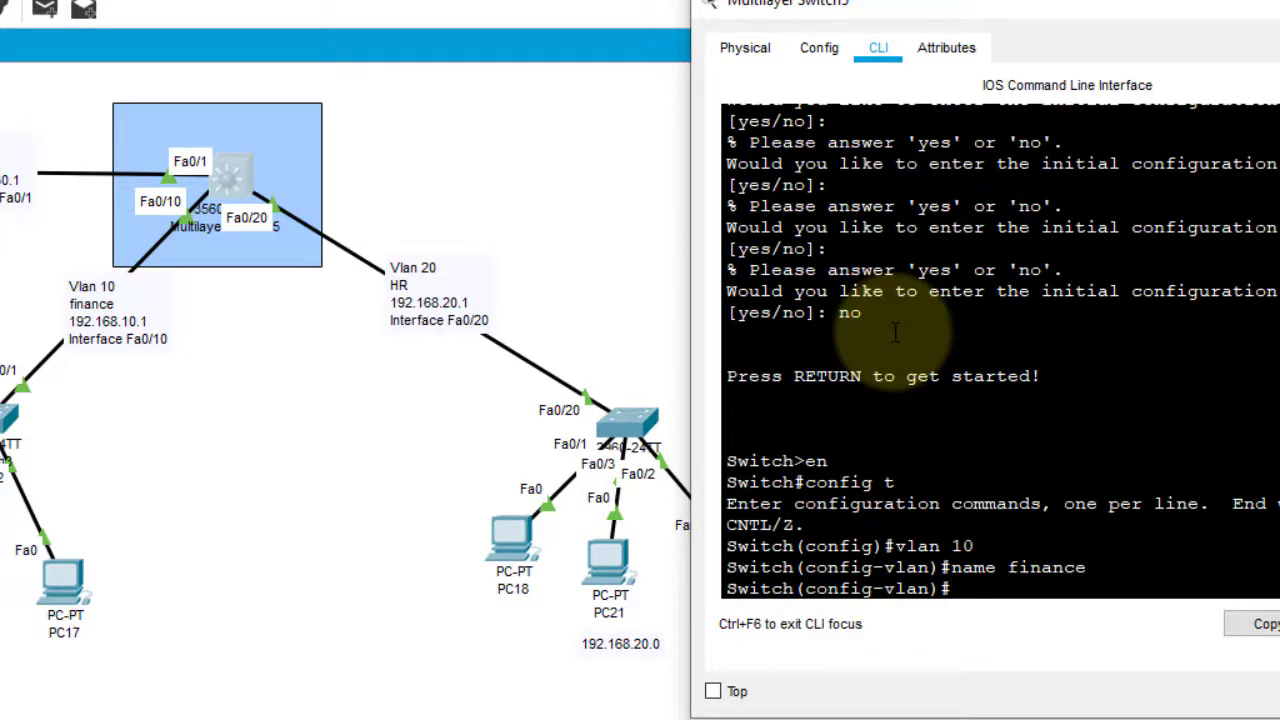
Step: Create VLAN 20 on the multilayer switch and name it HR
type("vlan 20")
key("Return")
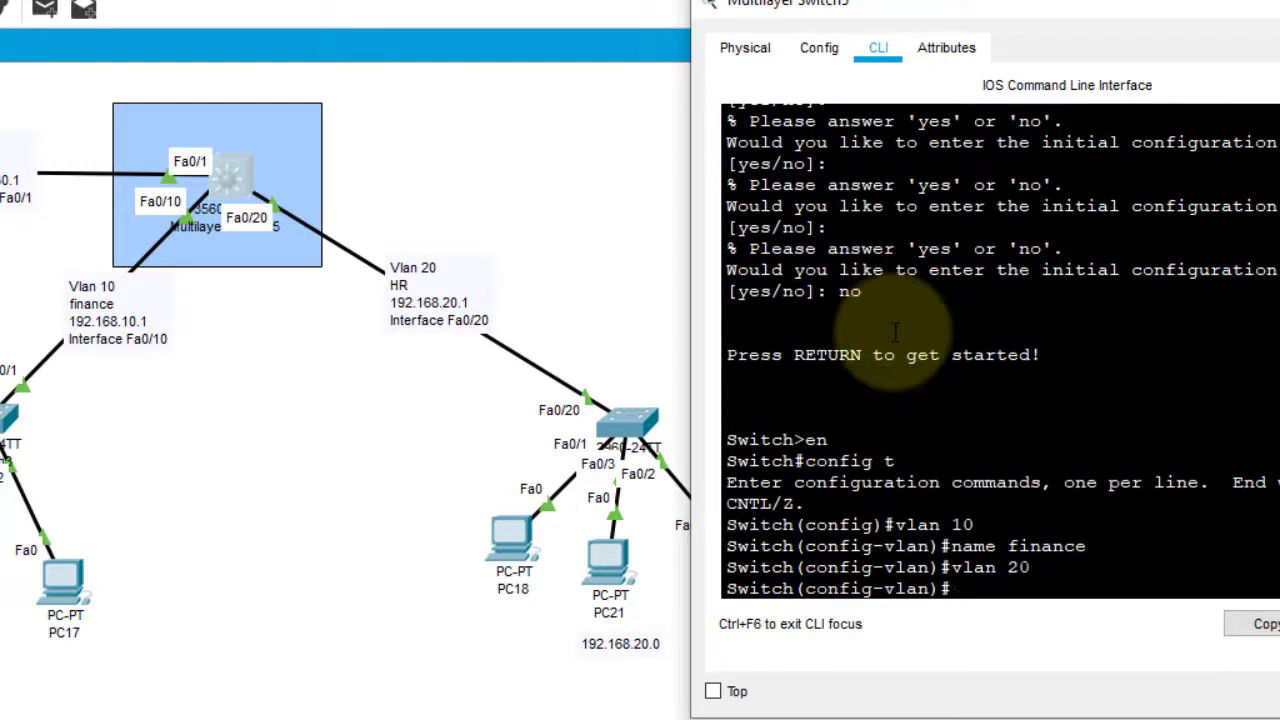
type("name HR")
key("Return")
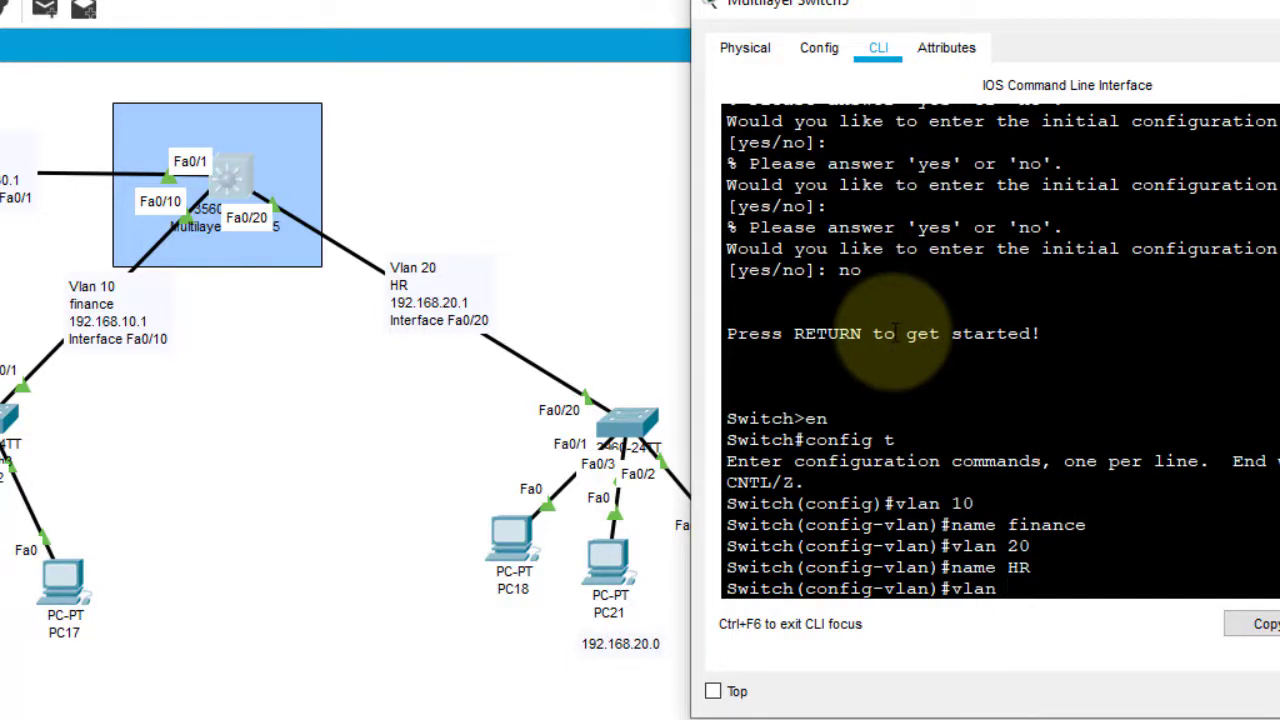
Step: Create VLAN 30 named Admin and exit configuration back to the privileged prompt
type("vlan 30")
key("Return")
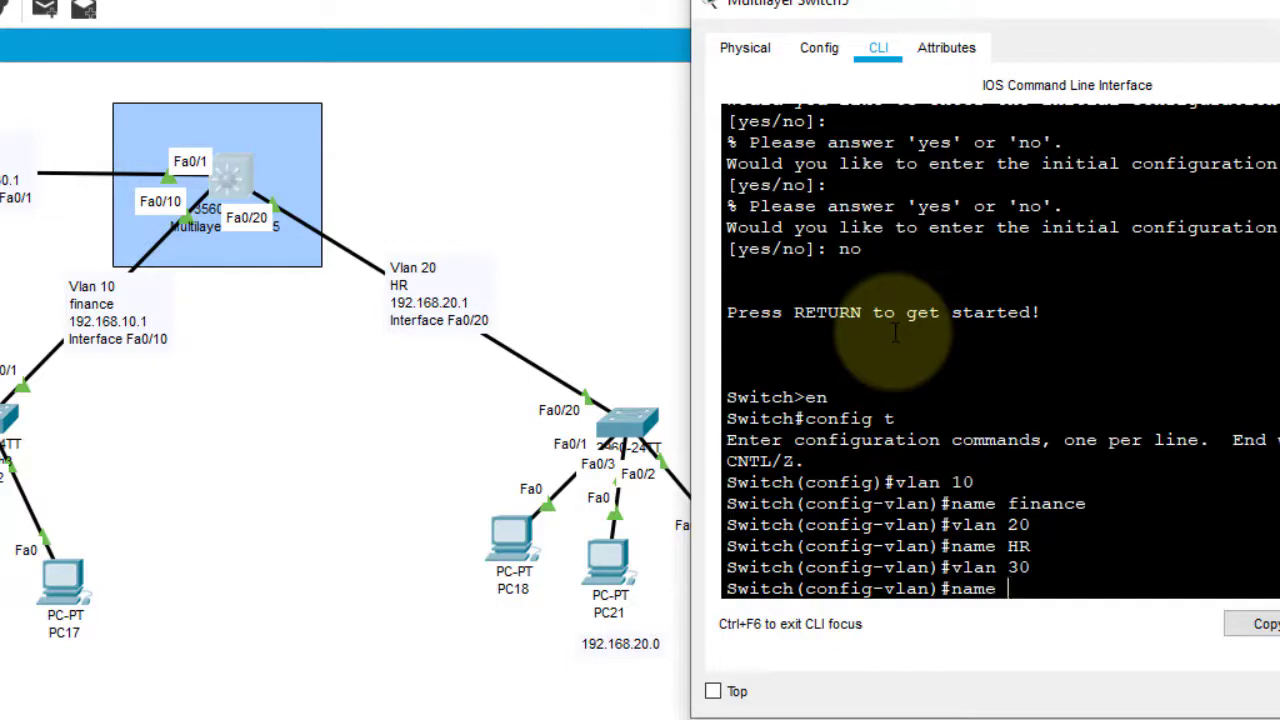
key("Return")
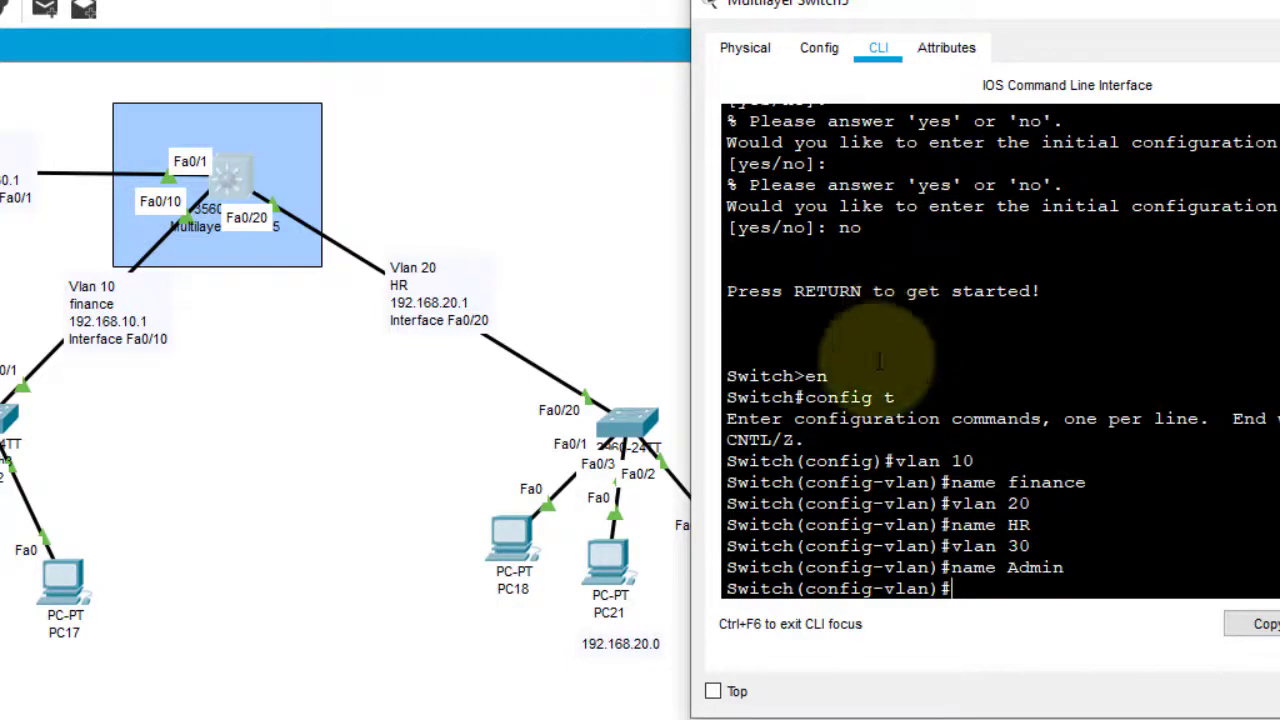
type("exit")
key("Return")
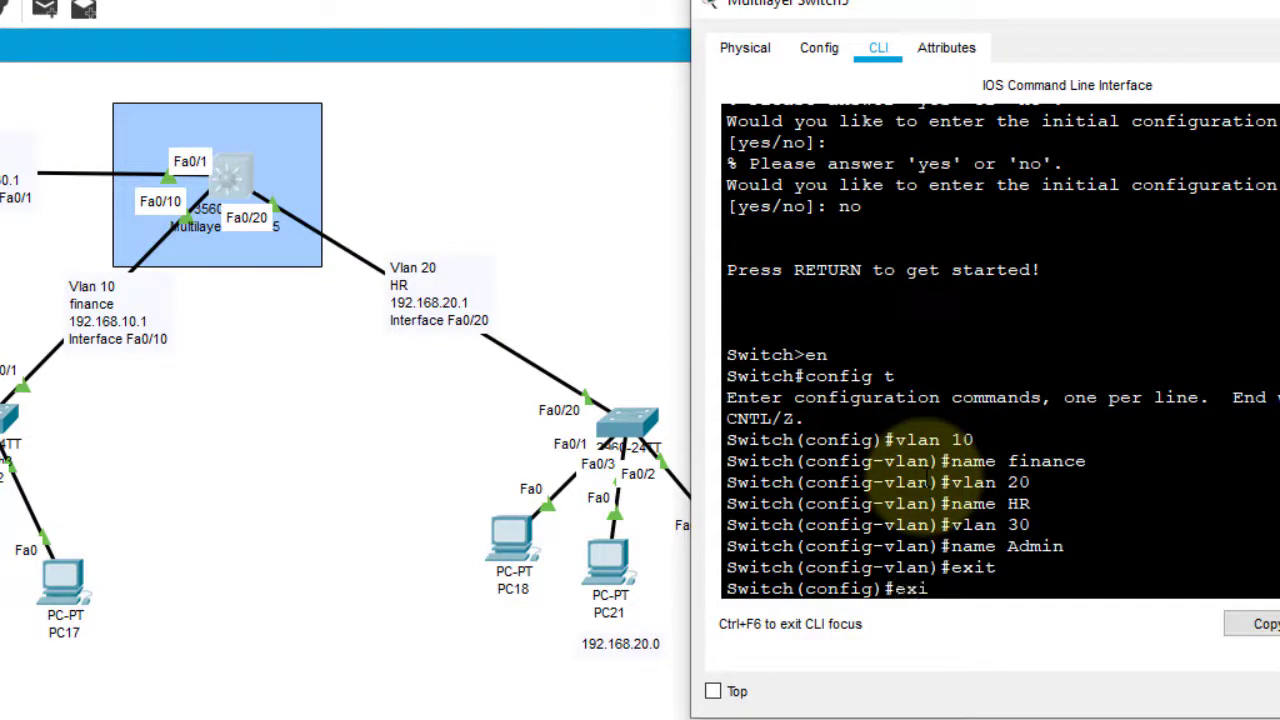
type("exit")
key("Return")
key("Return")
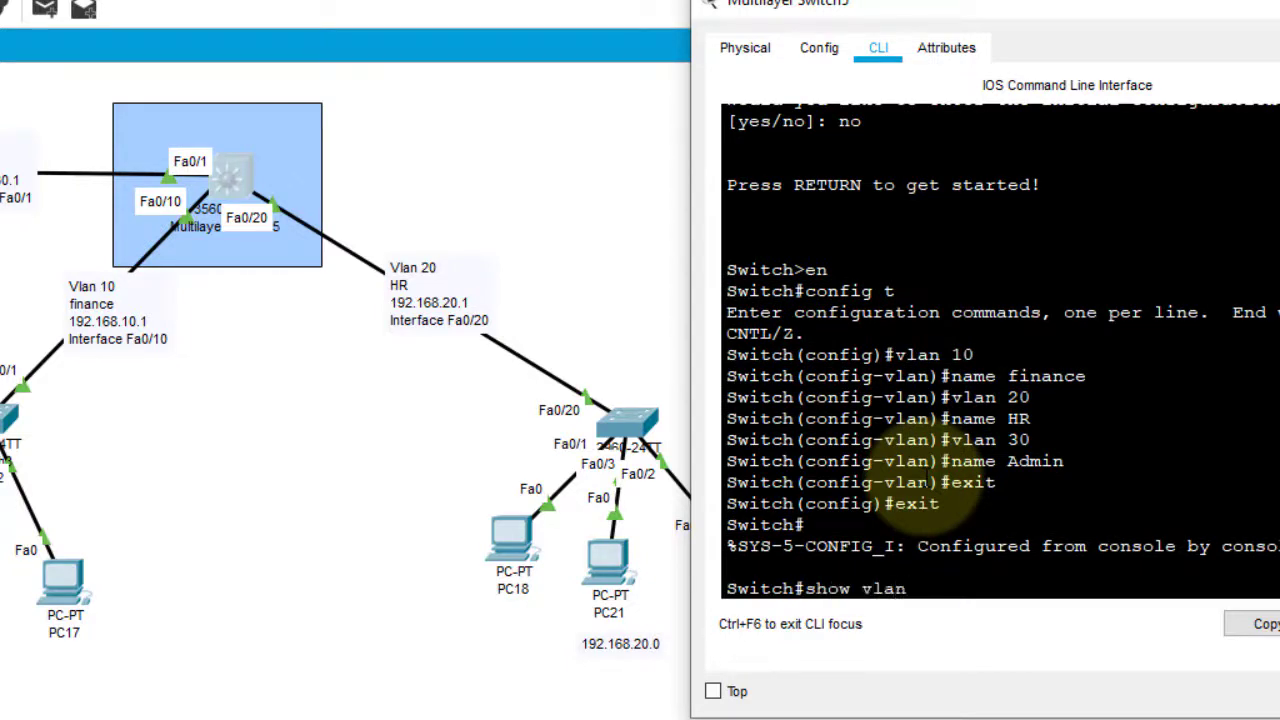
Step: Display the VLAN table with show vlan brief and check the entries for VLANs 10 and 20
type("show vlan brief")
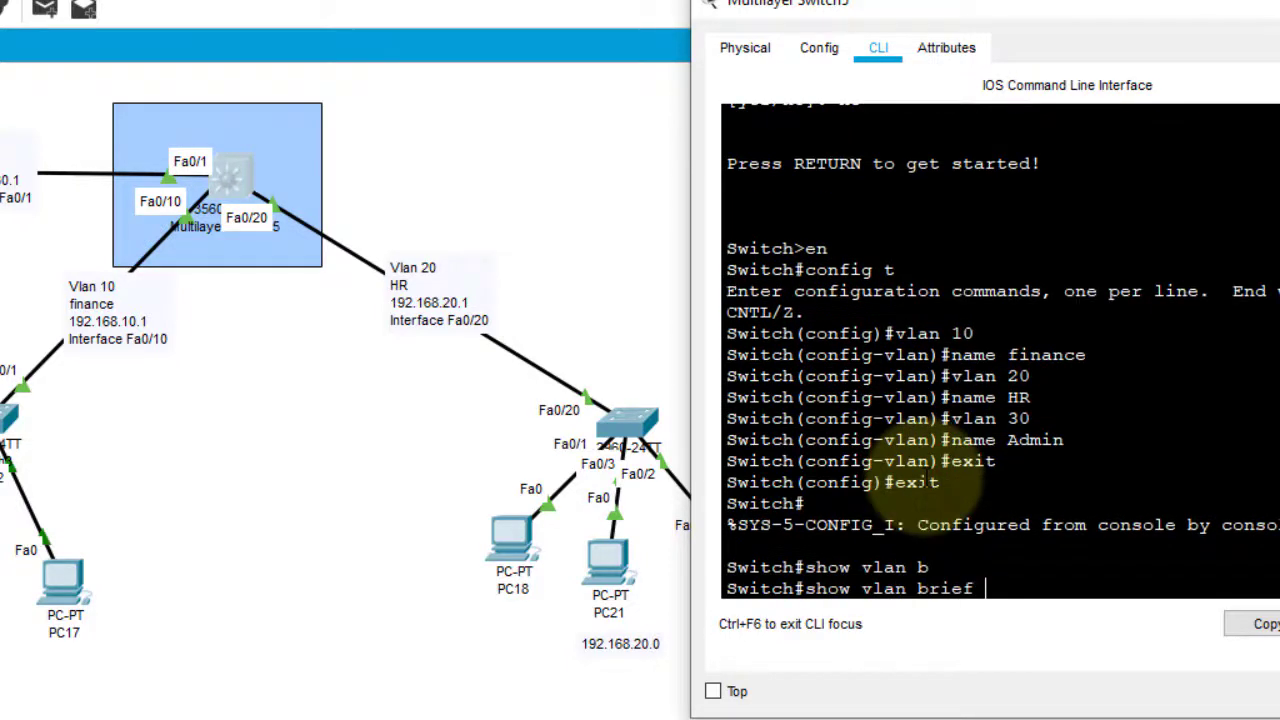
key("Return")
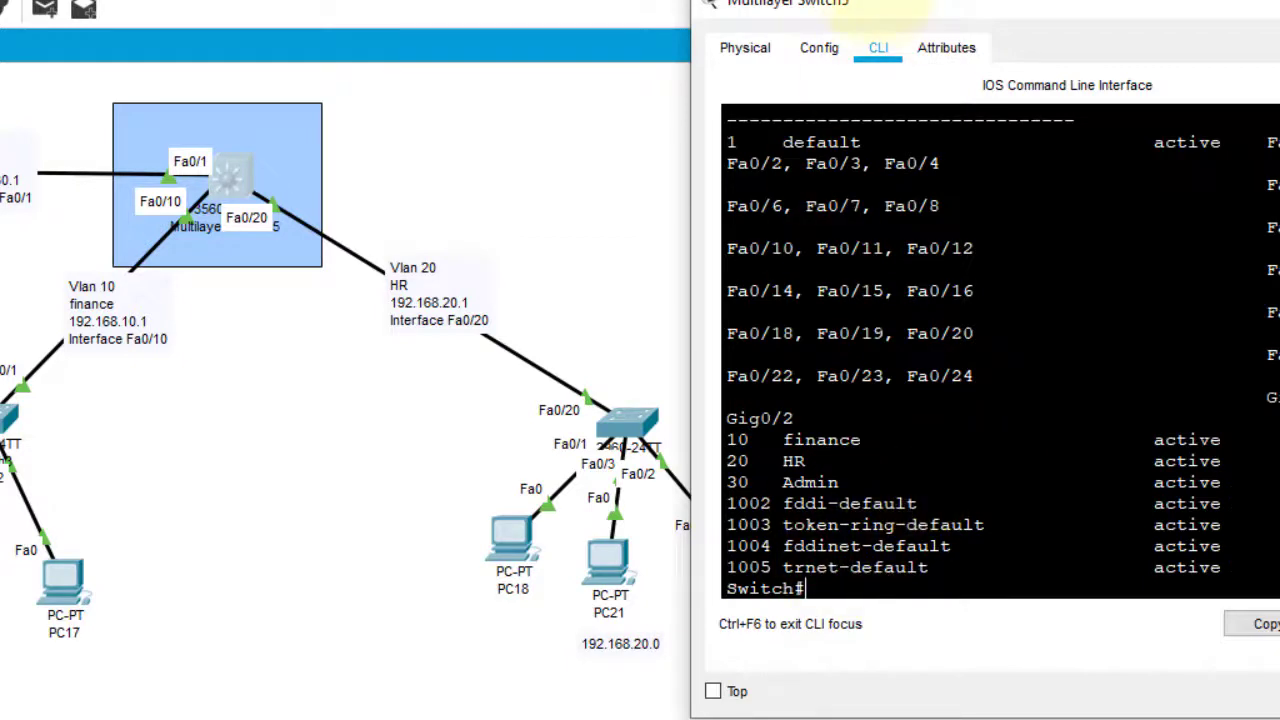
left_click_drag(882, 8, 695, 4)
left_click_drag(1264, 330, 1279, 332)
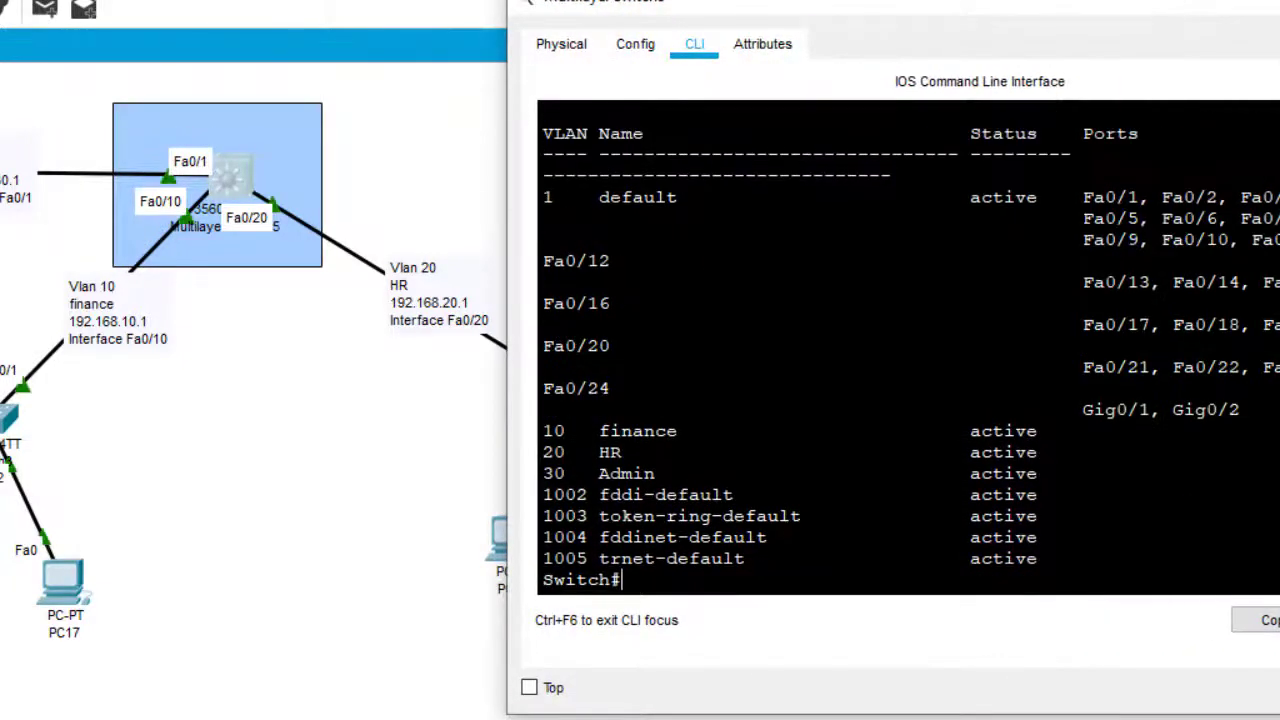
left_click_drag(540, 430, 690, 432)
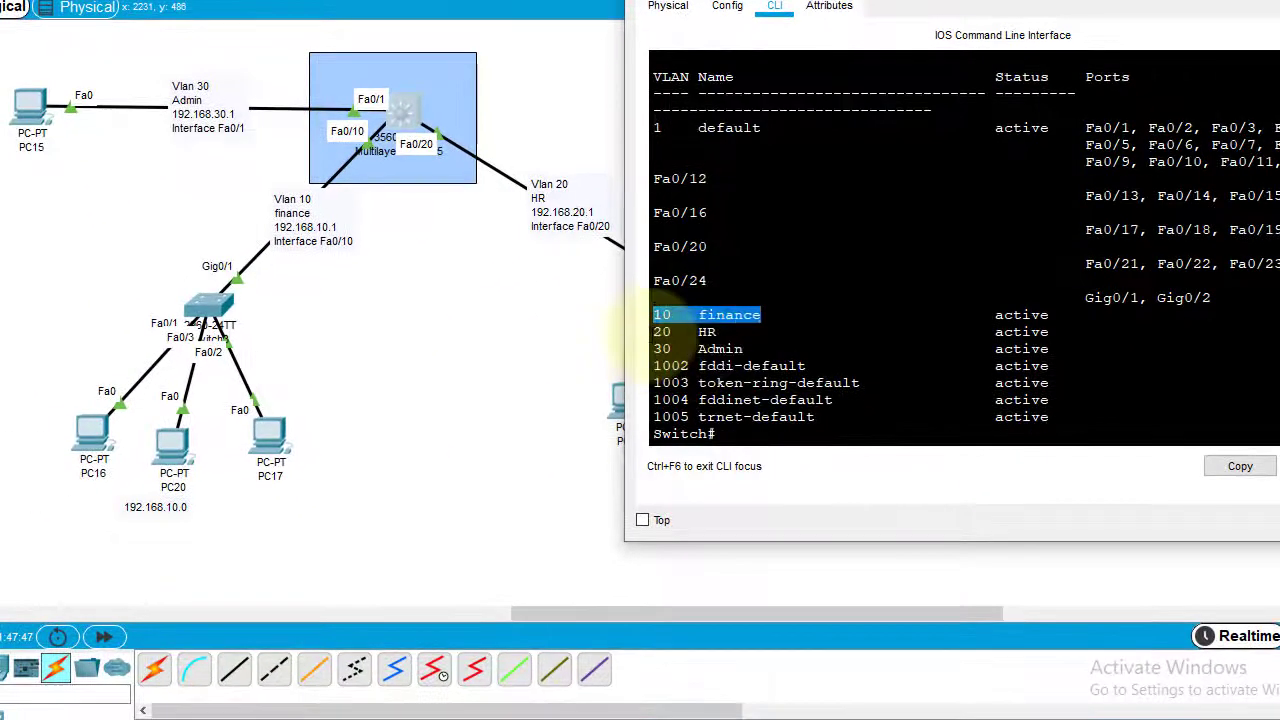
left_click_drag(653, 332, 723, 332)
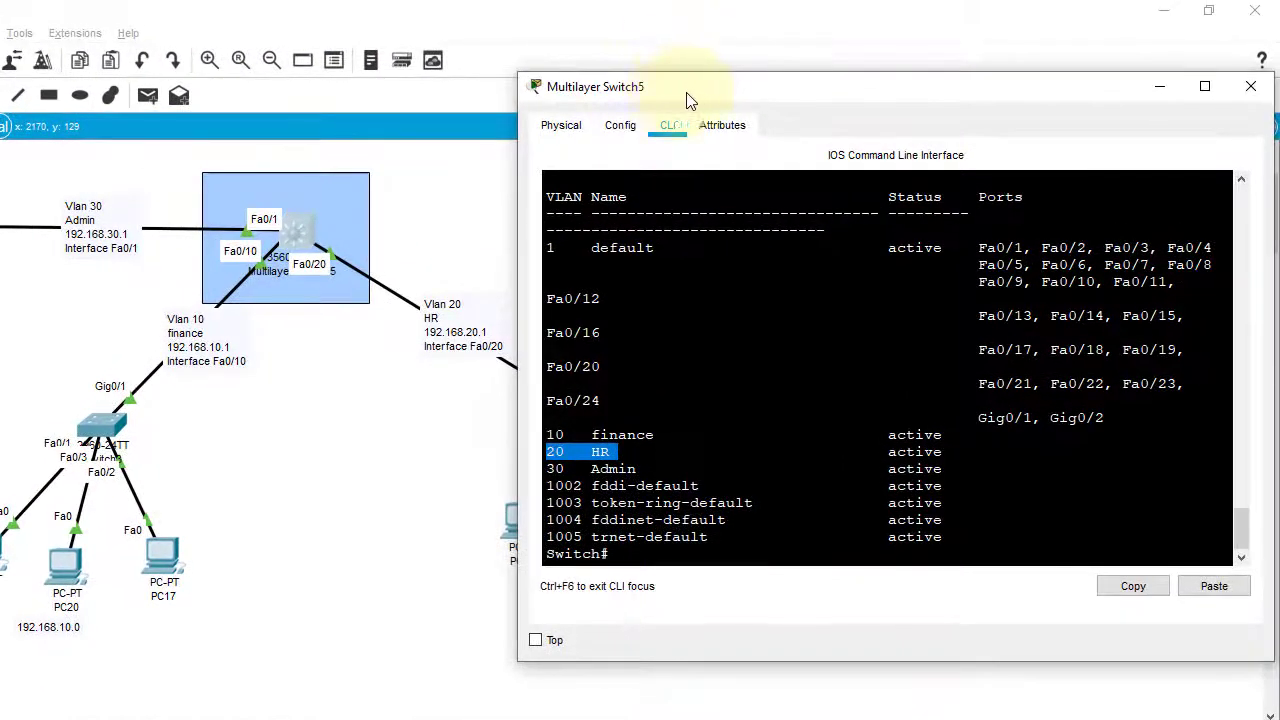
Step: Nudge the Vlan 10 note slightly down along its link and bring the multilayer switch's console back up
left_click_drag(688, 100, 916, 112)
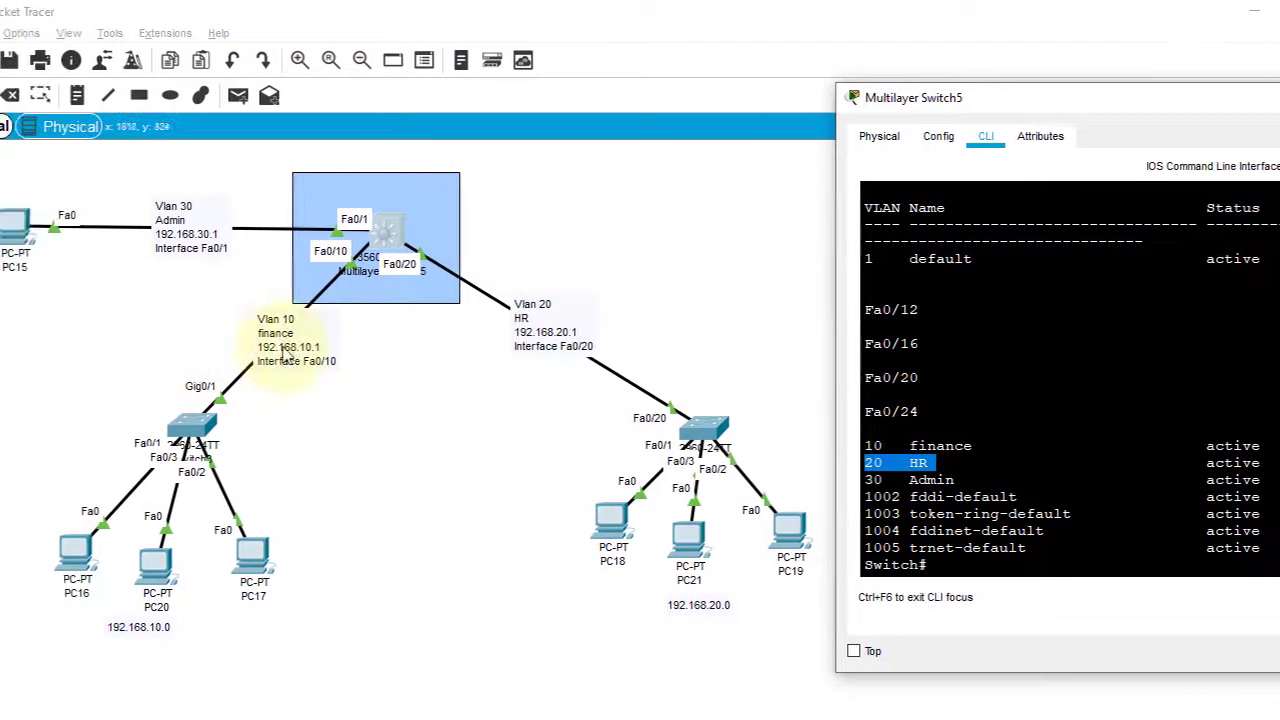
left_click(292, 345)
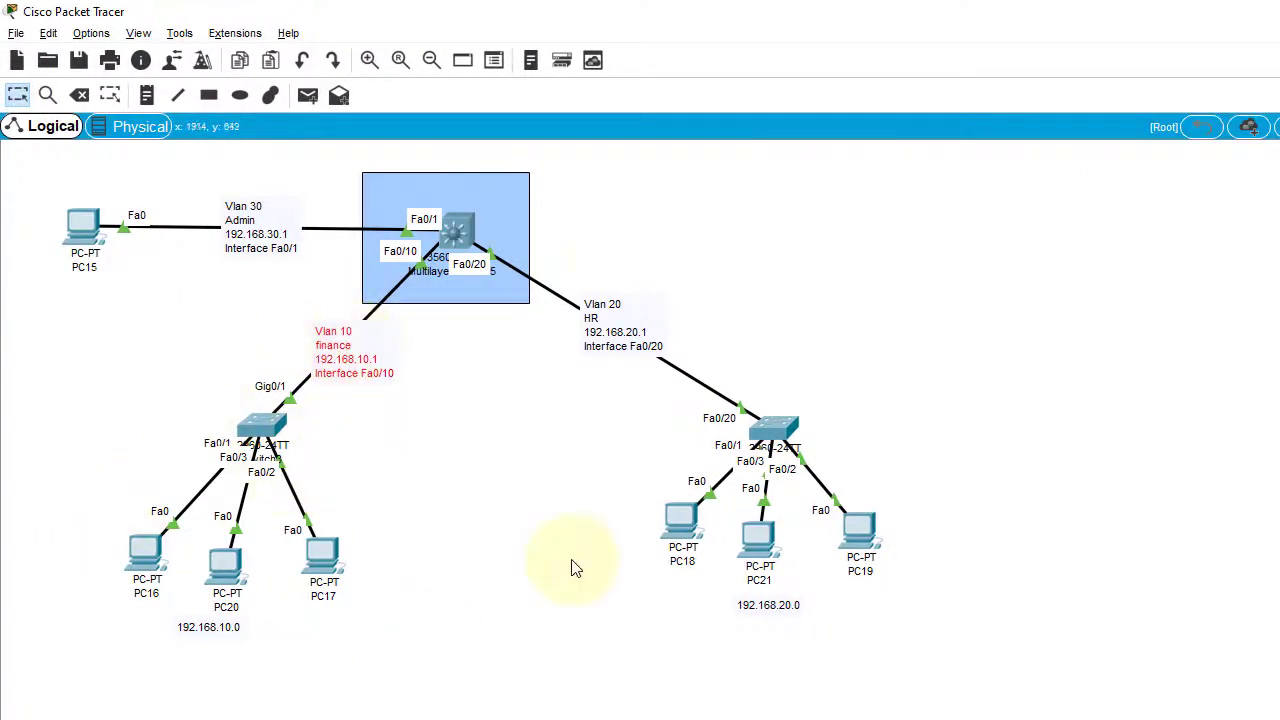
left_click(452, 226)
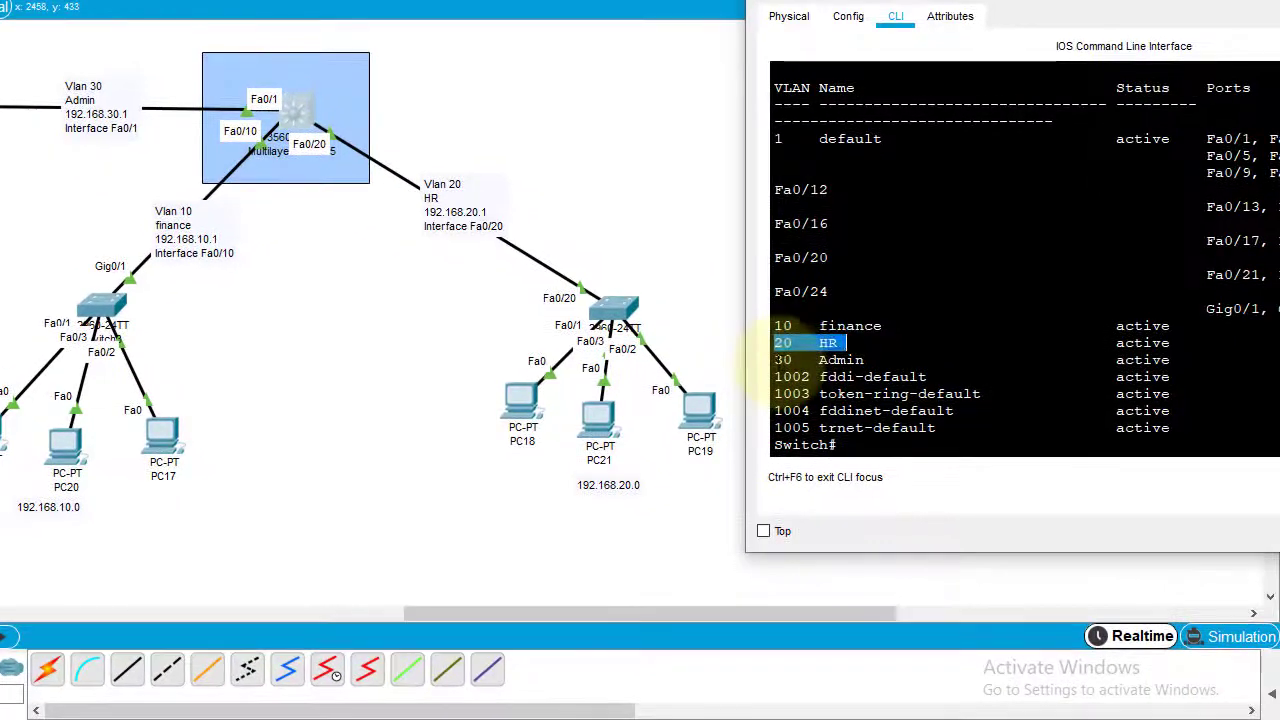
Step: Check the VLAN 30 entry in the VLAN table and fit the console window beside the topology
left_click_drag(886, 370, 786, 370)
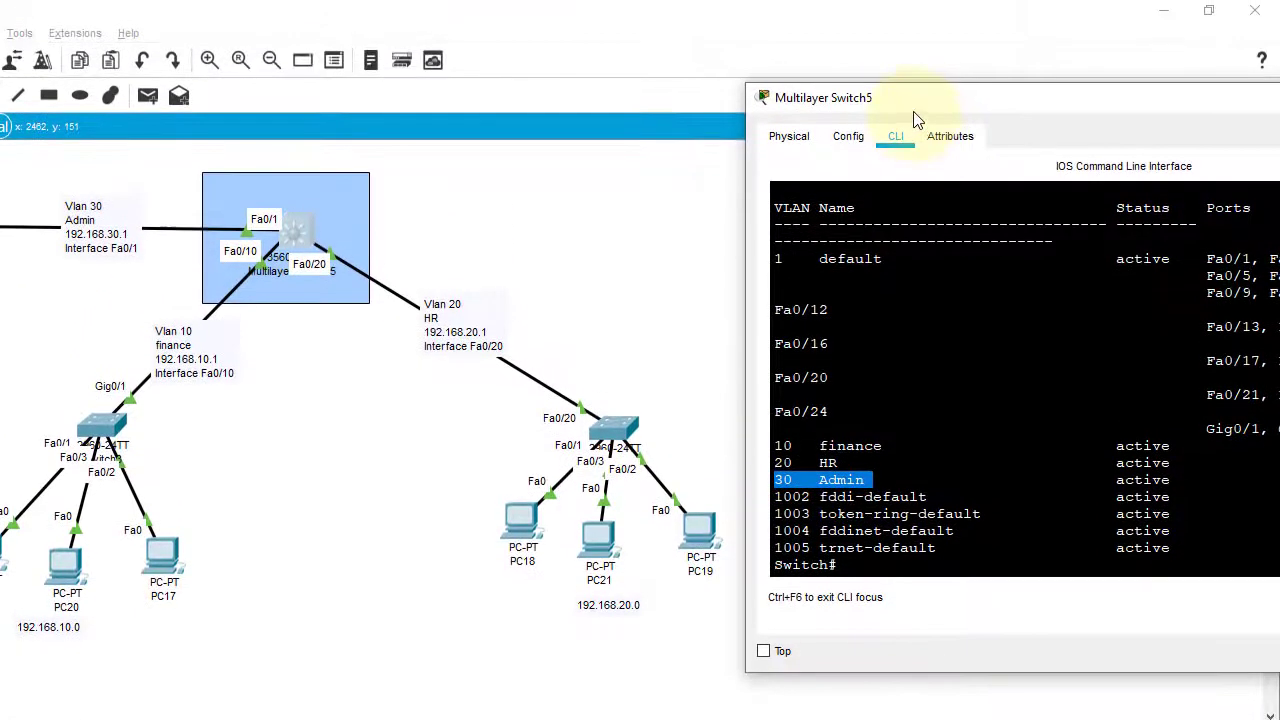
left_click_drag(920, 114, 715, 101)
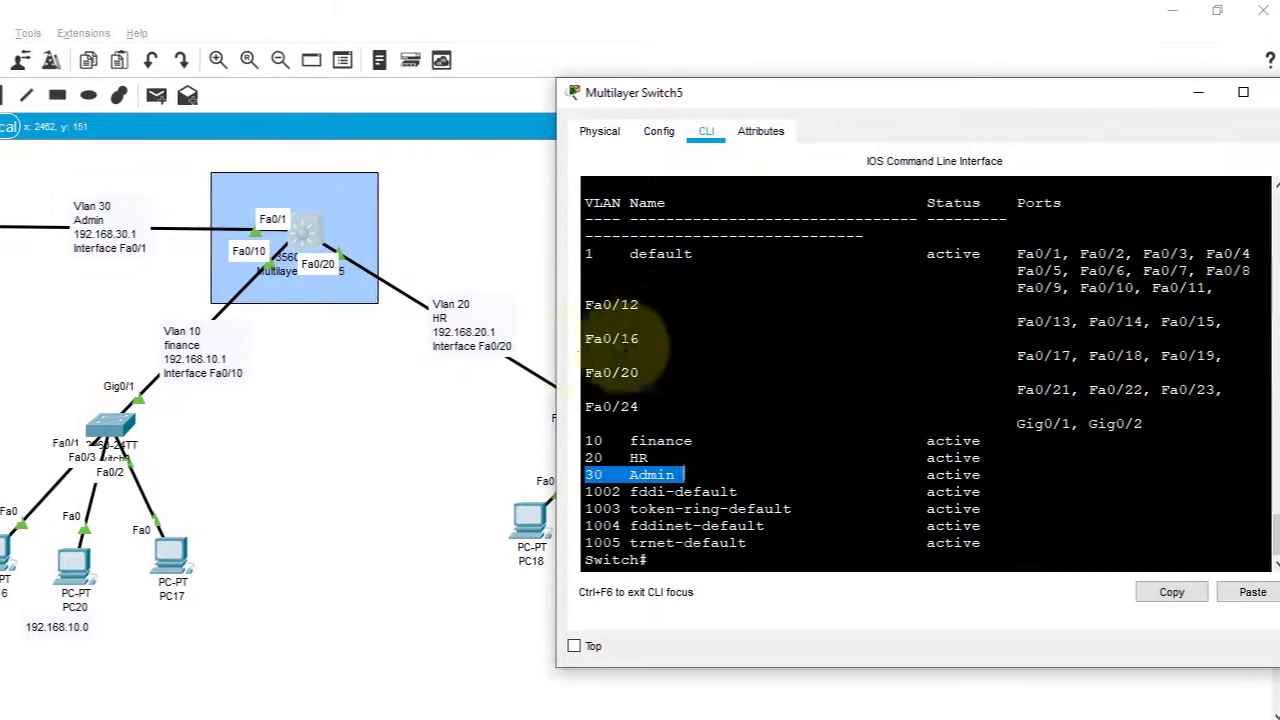
left_click_drag(548, 359, 582, 353)
left_click_drag(615, 312, 677, 330)
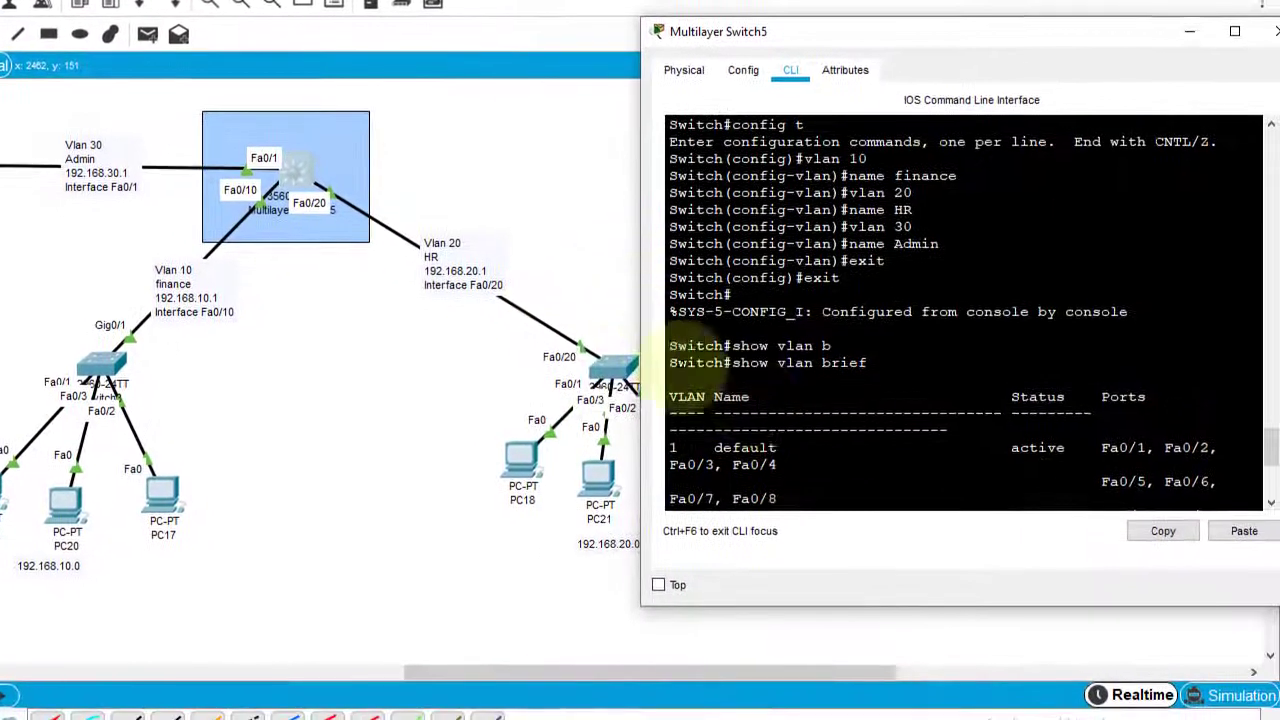
Step: Bring up a fresh privileged prompt in the multilayer switch's console and enter global configuration mode with config t
left_click(880, 402)
key("Return")
key("Return")
key("Return")
key("Return")
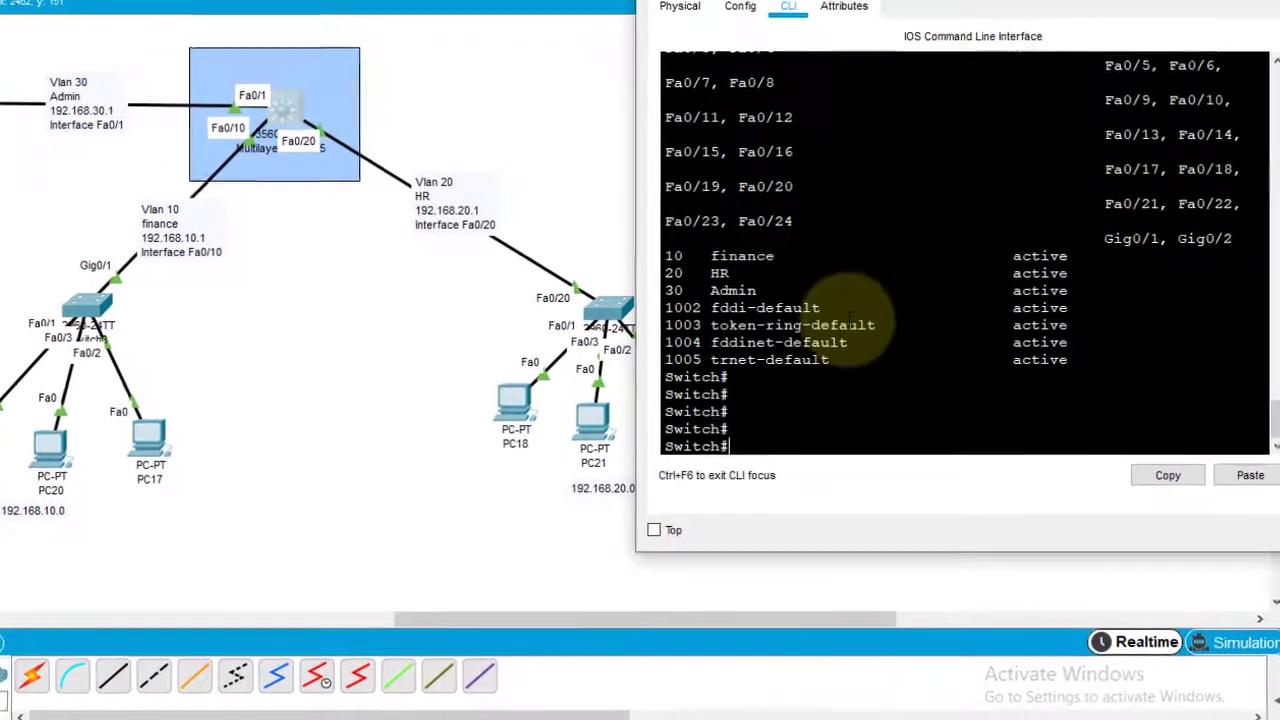
type("confit")
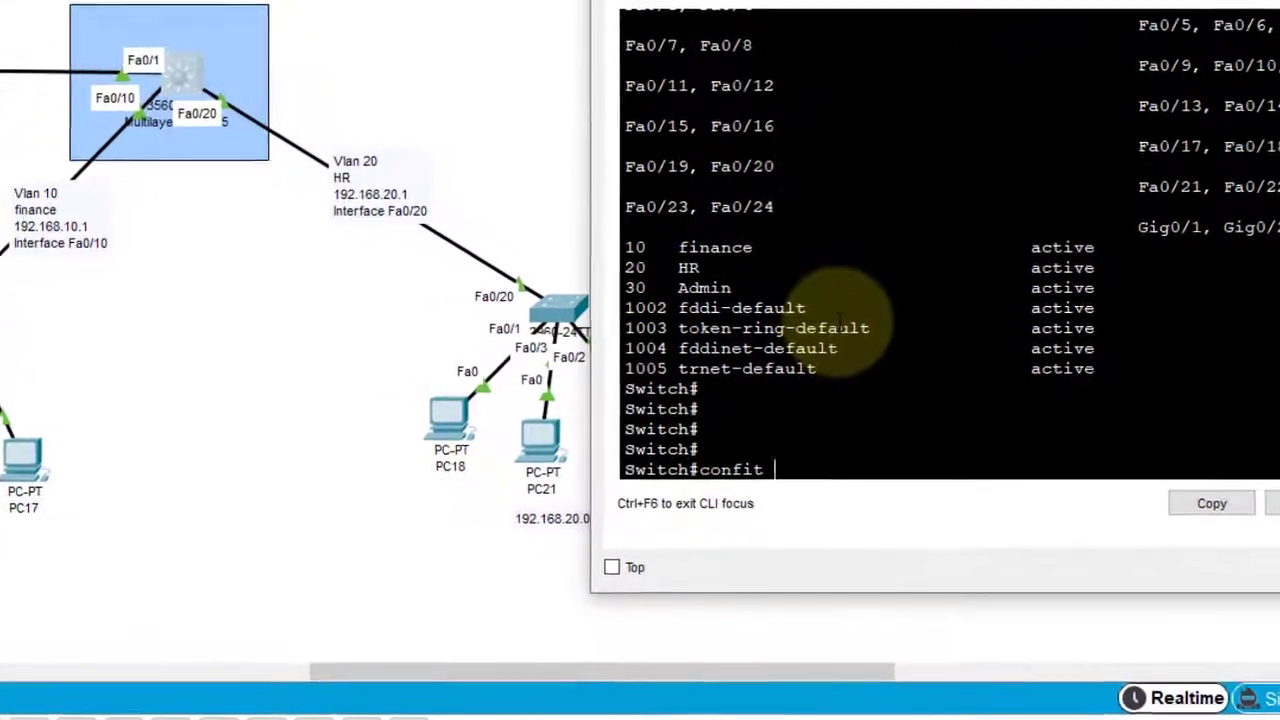
key("BackSpace")
key("BackSpace")
type("gi")
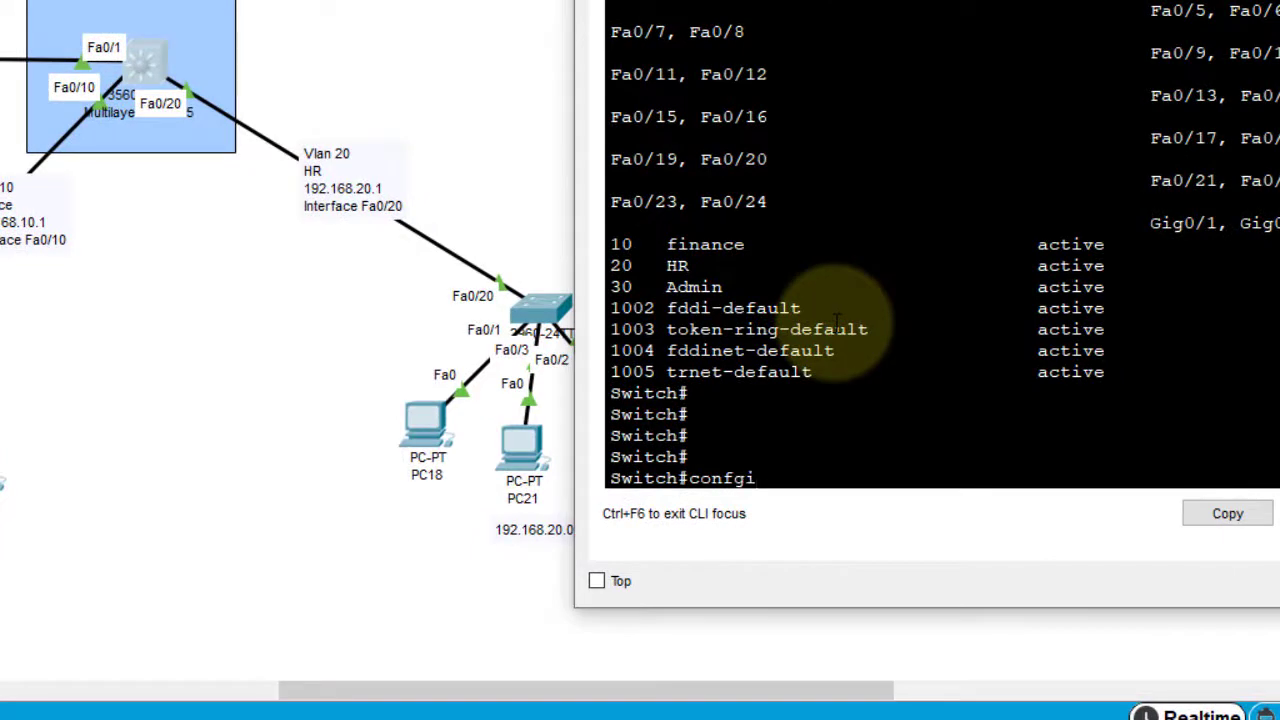
key("BackSpace")
key("BackSpace")
type("ig t")
key("Return")
Step: Enter interface configuration for fa0/20 and set the port to access mode with switchport mode access
type("itn")
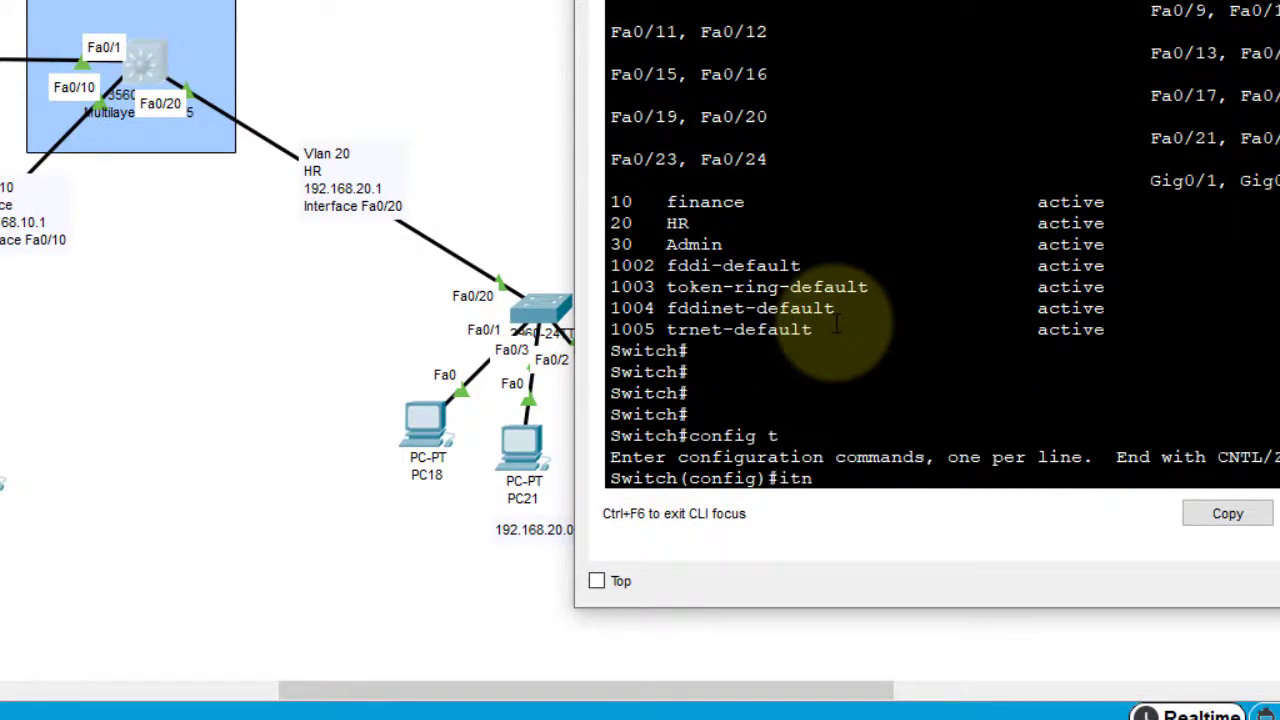
key("BackSpace")
key("BackSpace")
key("BackSpace")
type("int fa0/20")
key("Return")
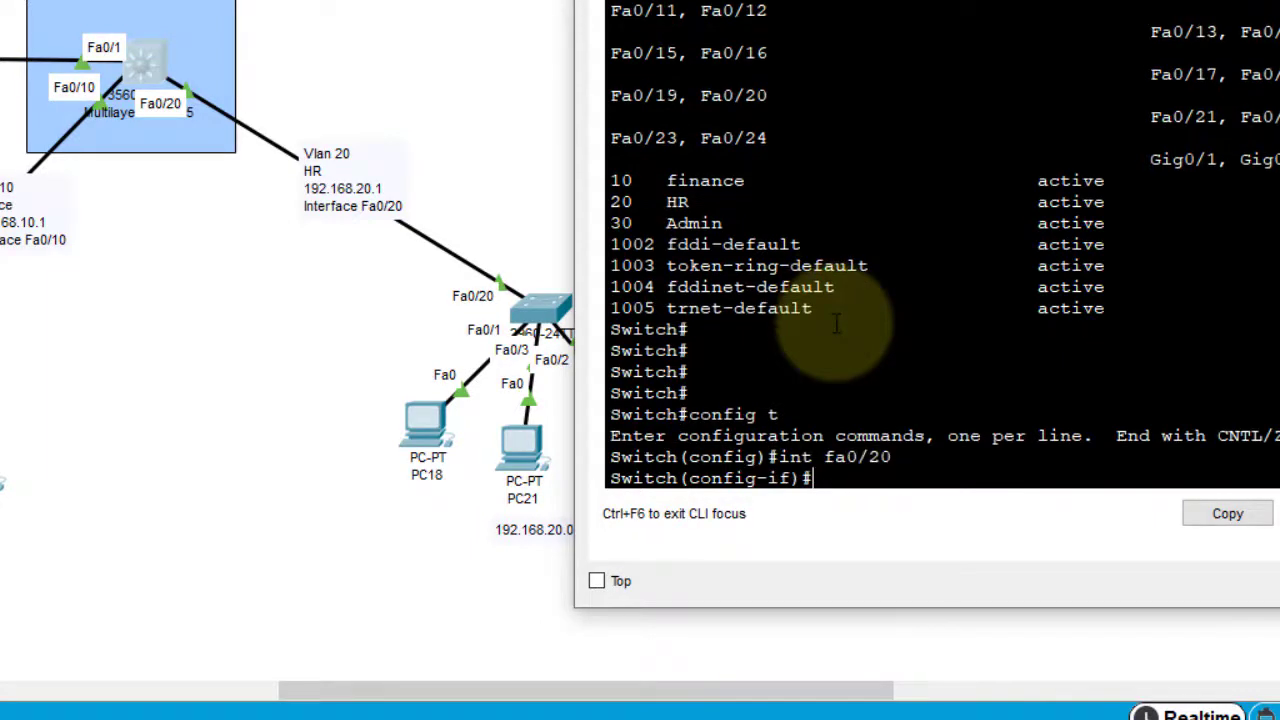
type("sw")
key("Tab")
type("m")
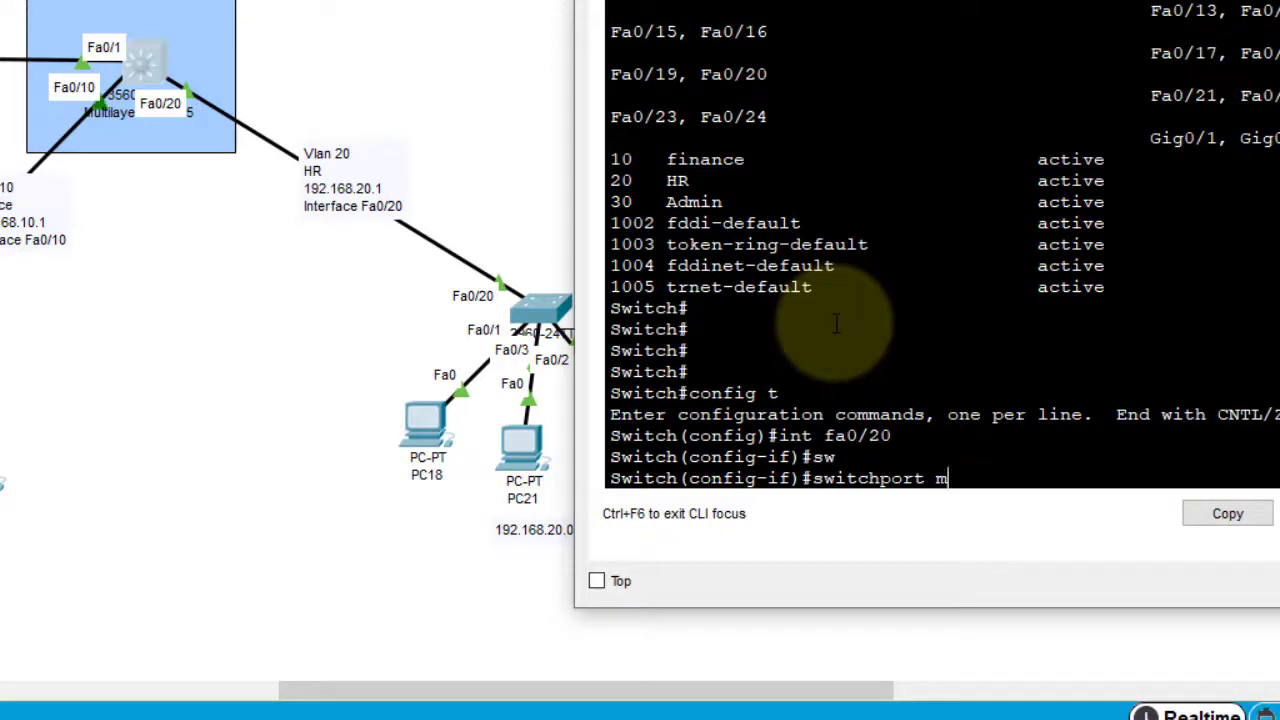
type("ode acce")
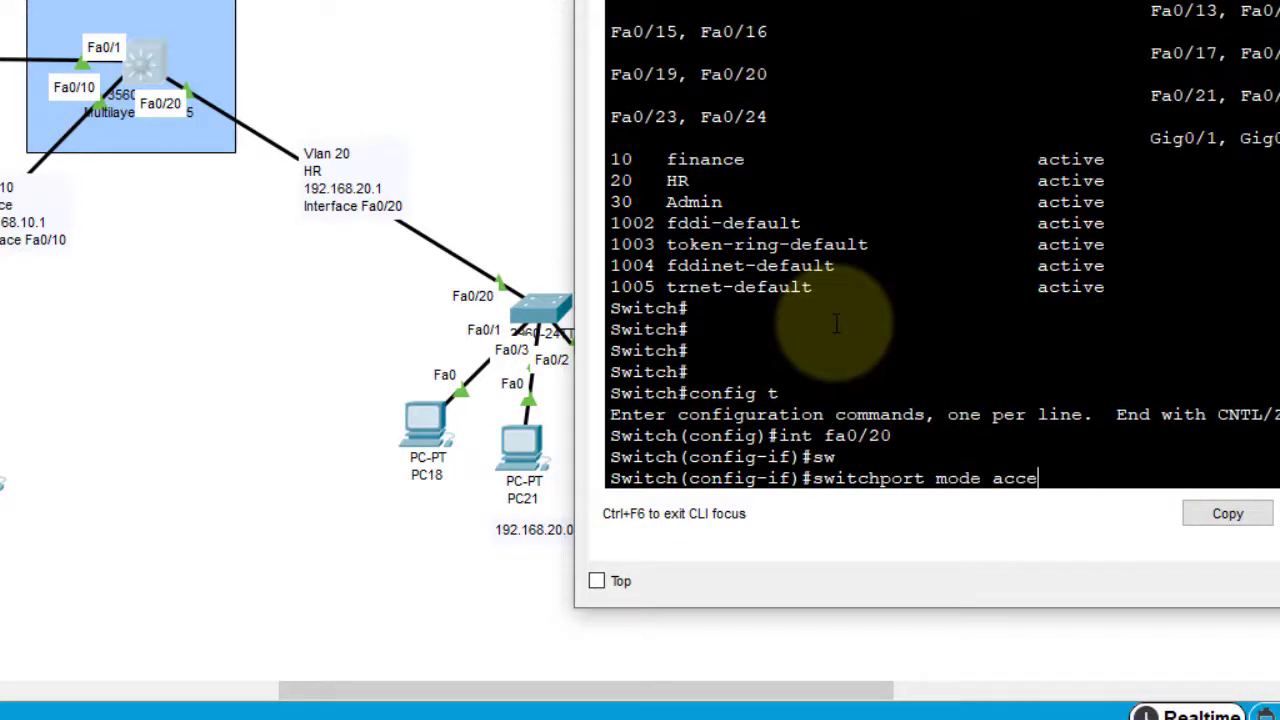
type("ss")
key("Return")
Step: Assign interface fa0/20 to VLAN 20 with switchport access vlan 20
type("swi")
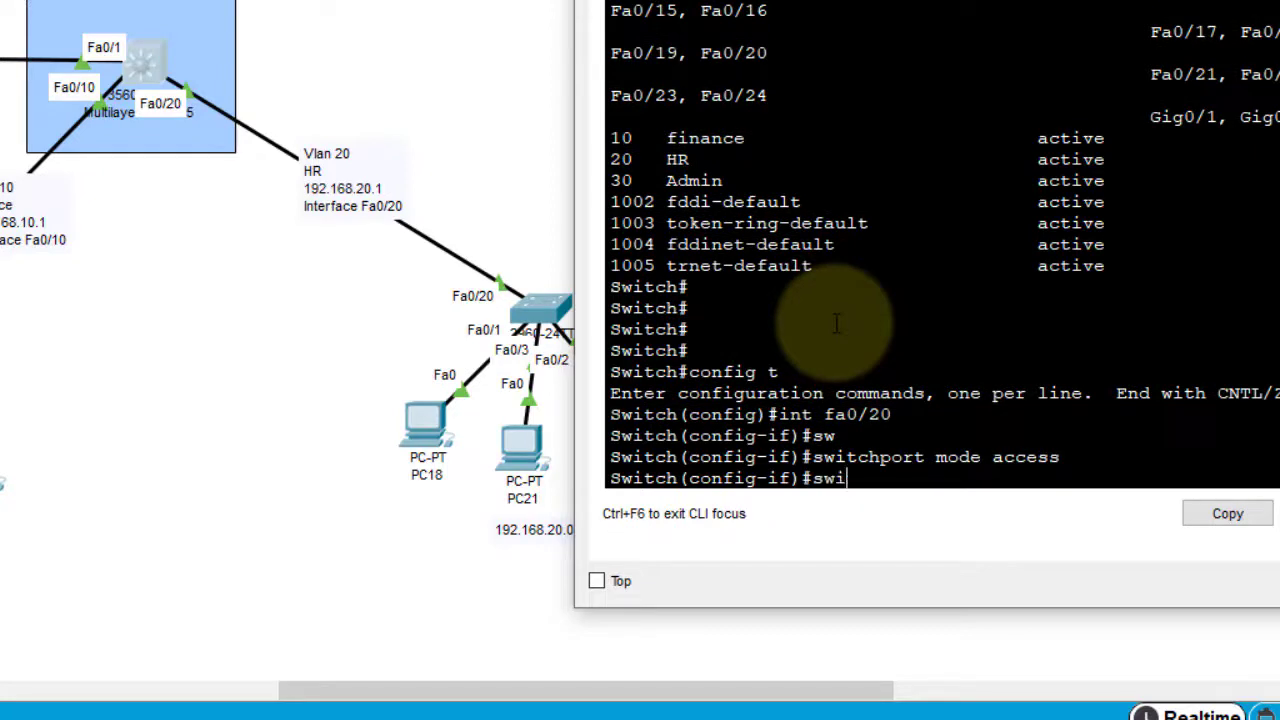
type("tchport access v")
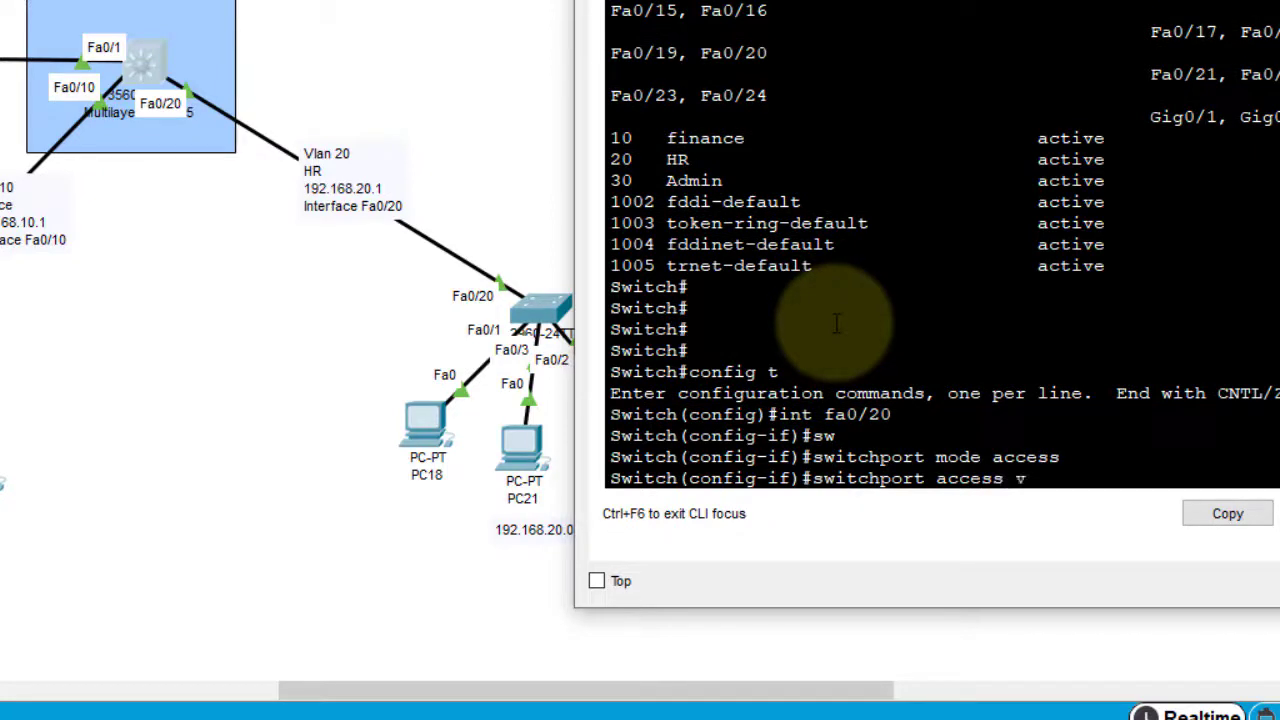
type("lan 20")
key("Return")
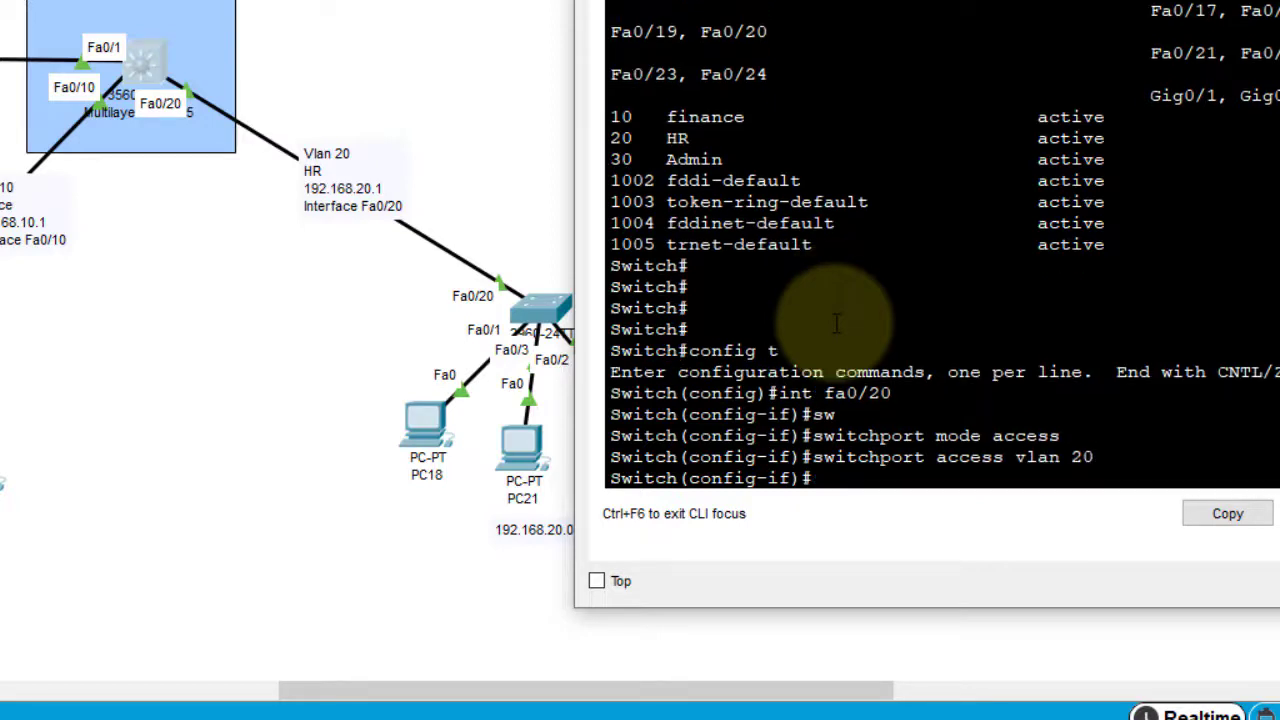
Step: Switch to interface fa0/10 and set it to access mode with switchport mode access
type("int fa0/10")
key("Return")
type("sw")
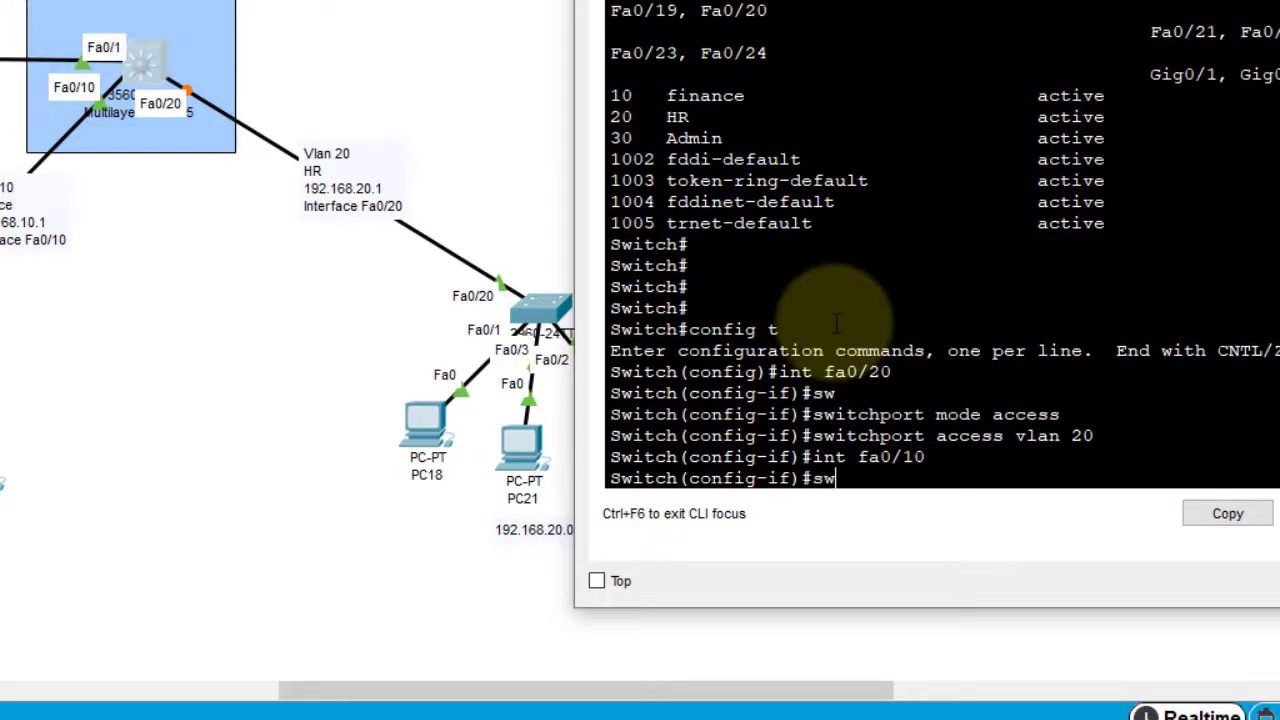
type("itchport mode access")
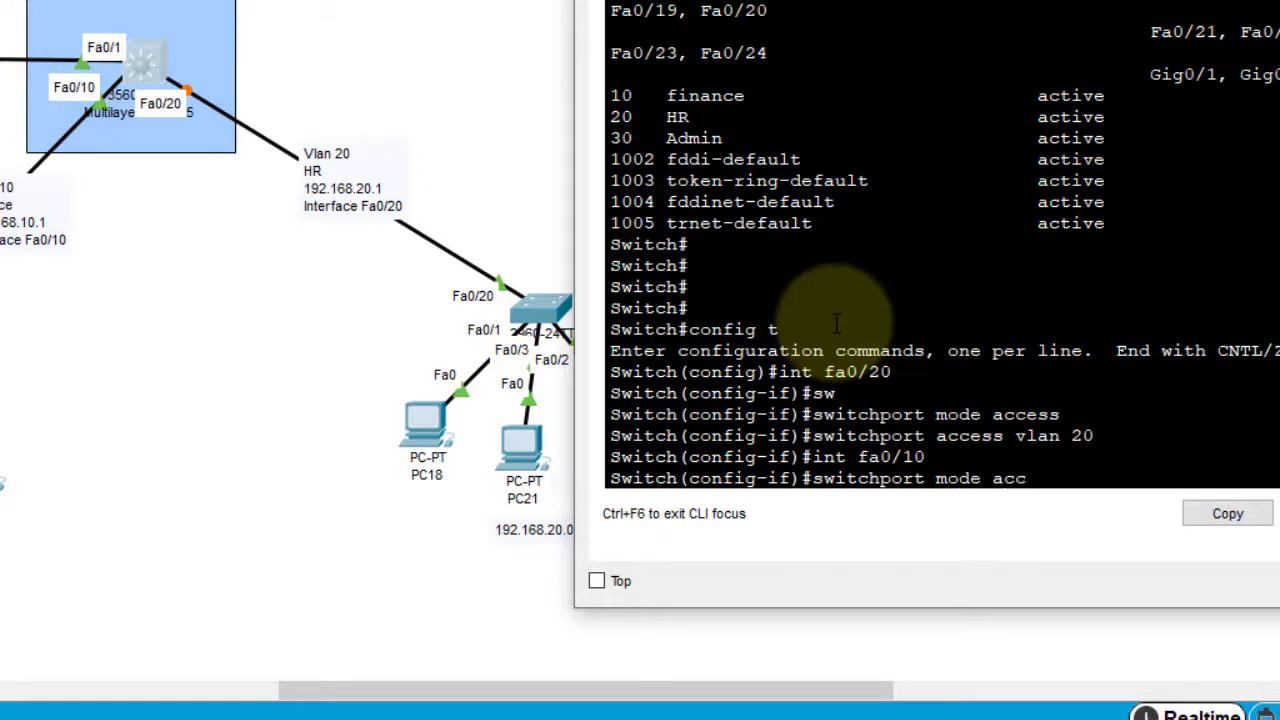
key("Return")
Step: Assign interface fa0/10 to VLAN 10 with switchport access vlan 10
type("sw")
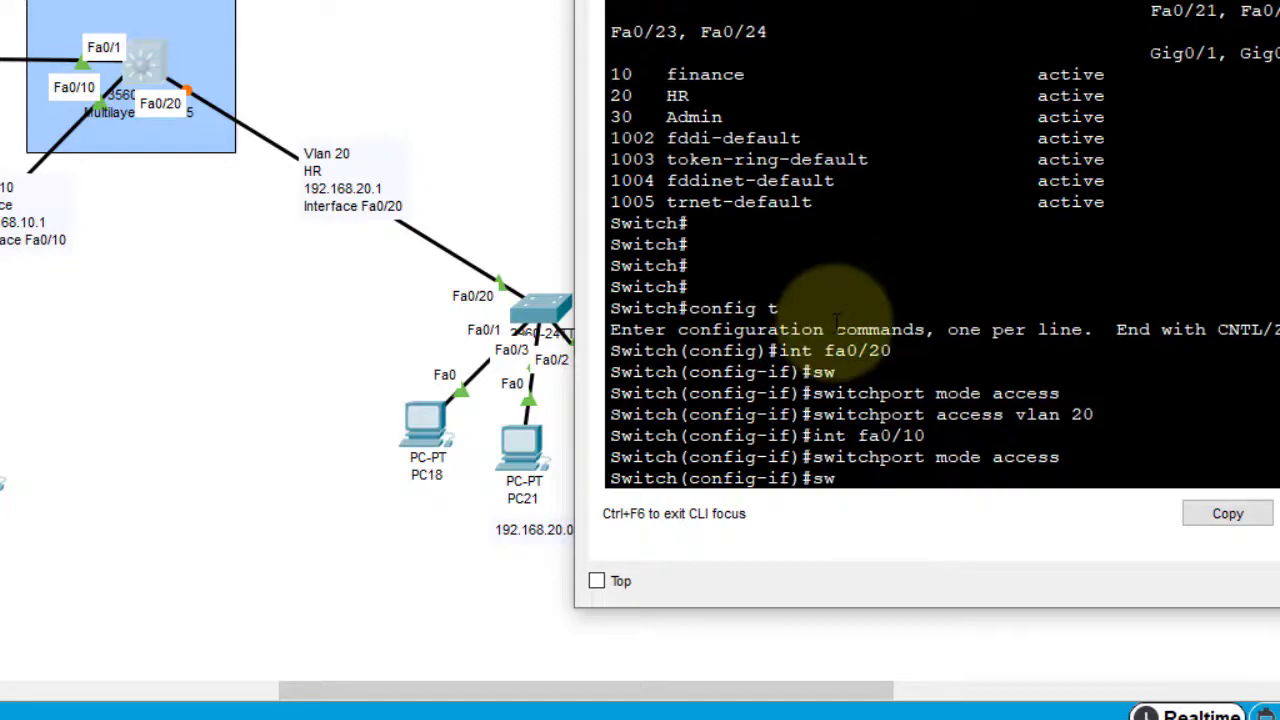
type("itchipor")
key("BackSpace")
key("BackSpace")
key("BackSpace")
key("BackSpace")
type("port access vlan ")
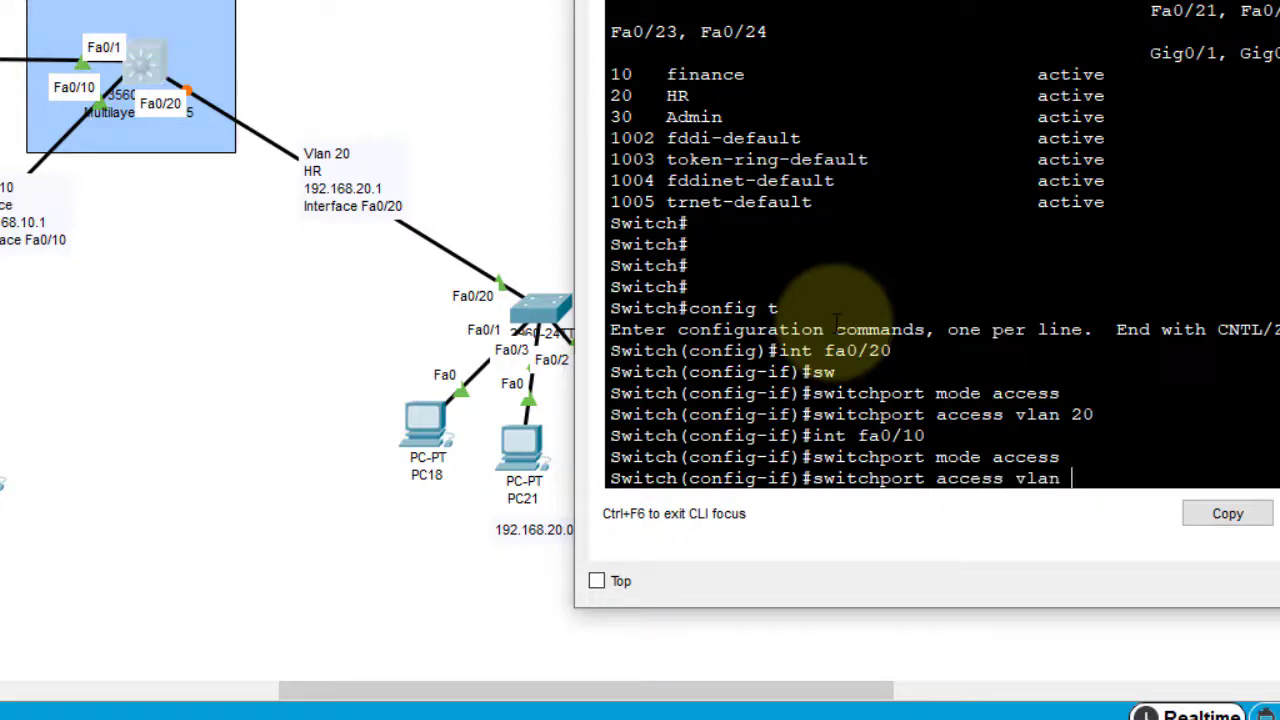
type("10")
key("Return")
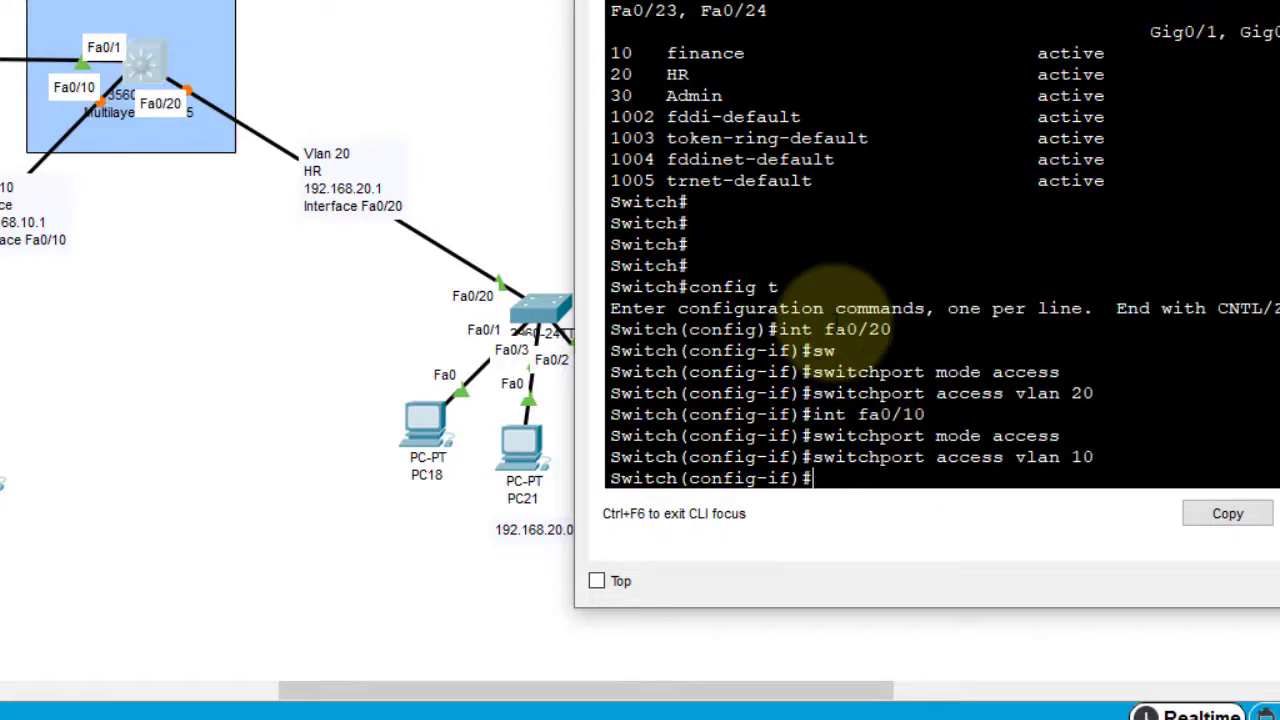
Step: Enter interface configuration for the Admin link with int fa 0/1
type("int fa 0/1")
key("Return")
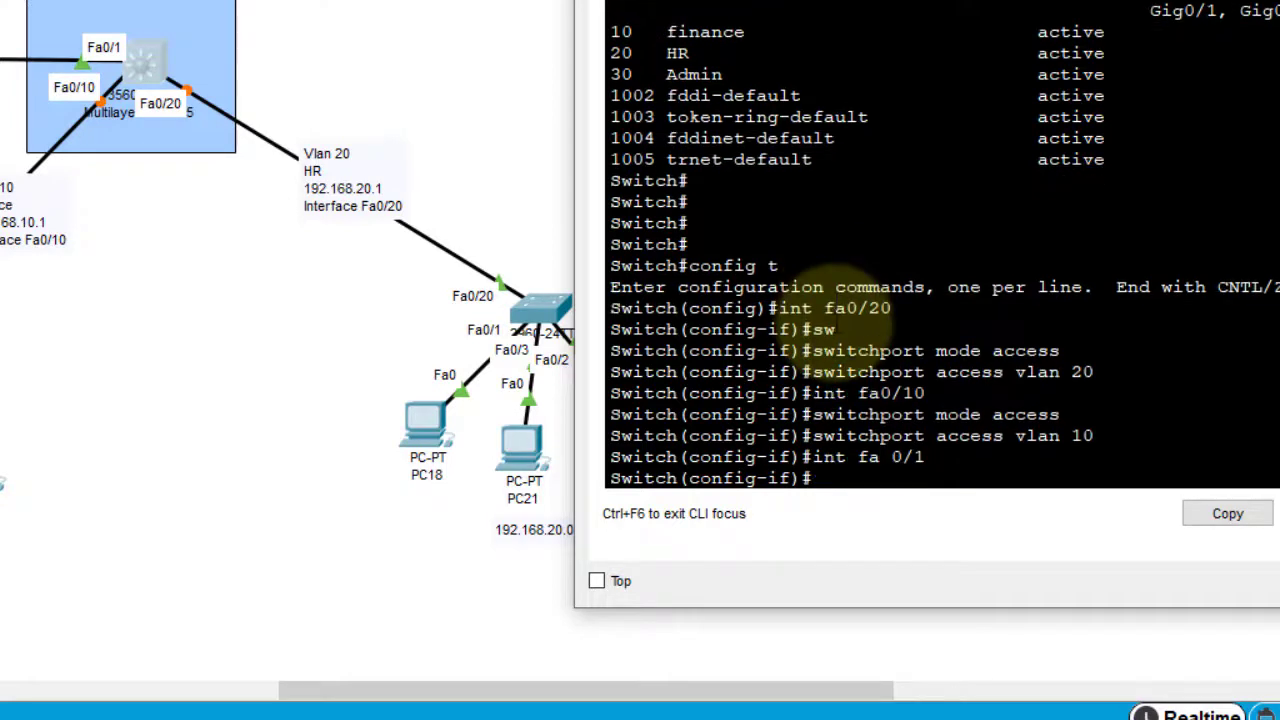
type("s")
key("Return")
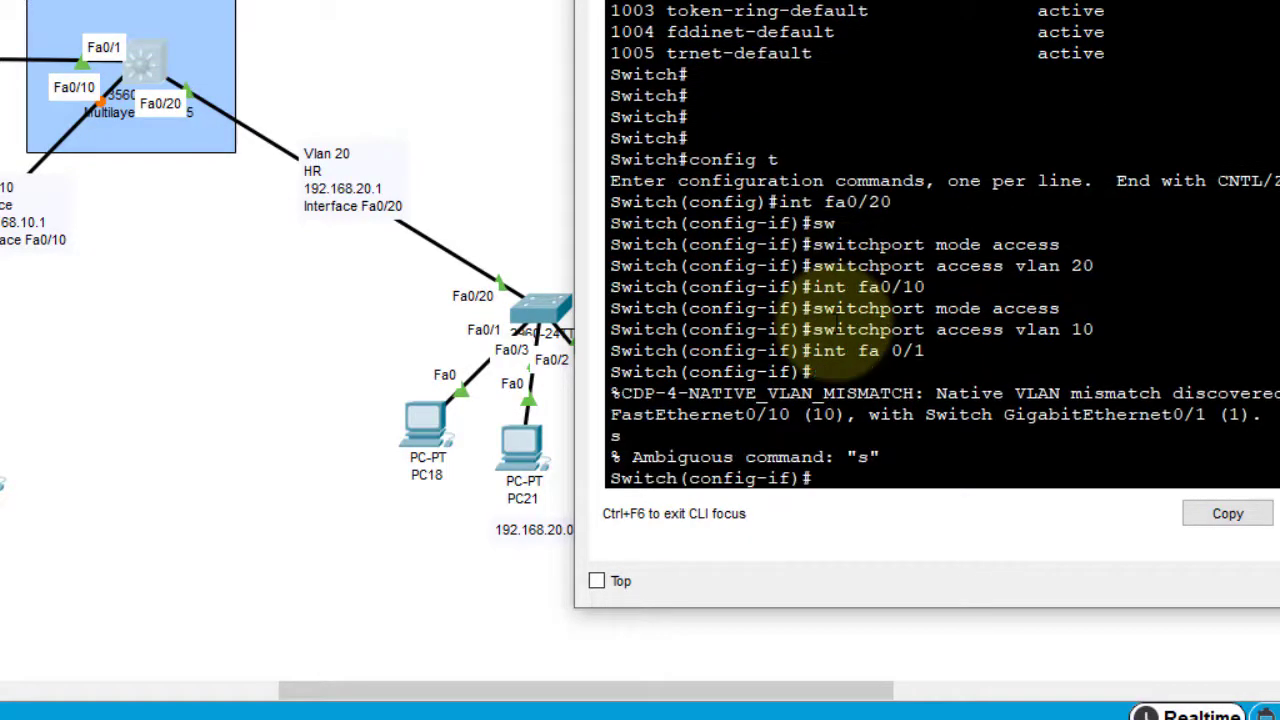
key("Return")
key("Up")
key("Up")
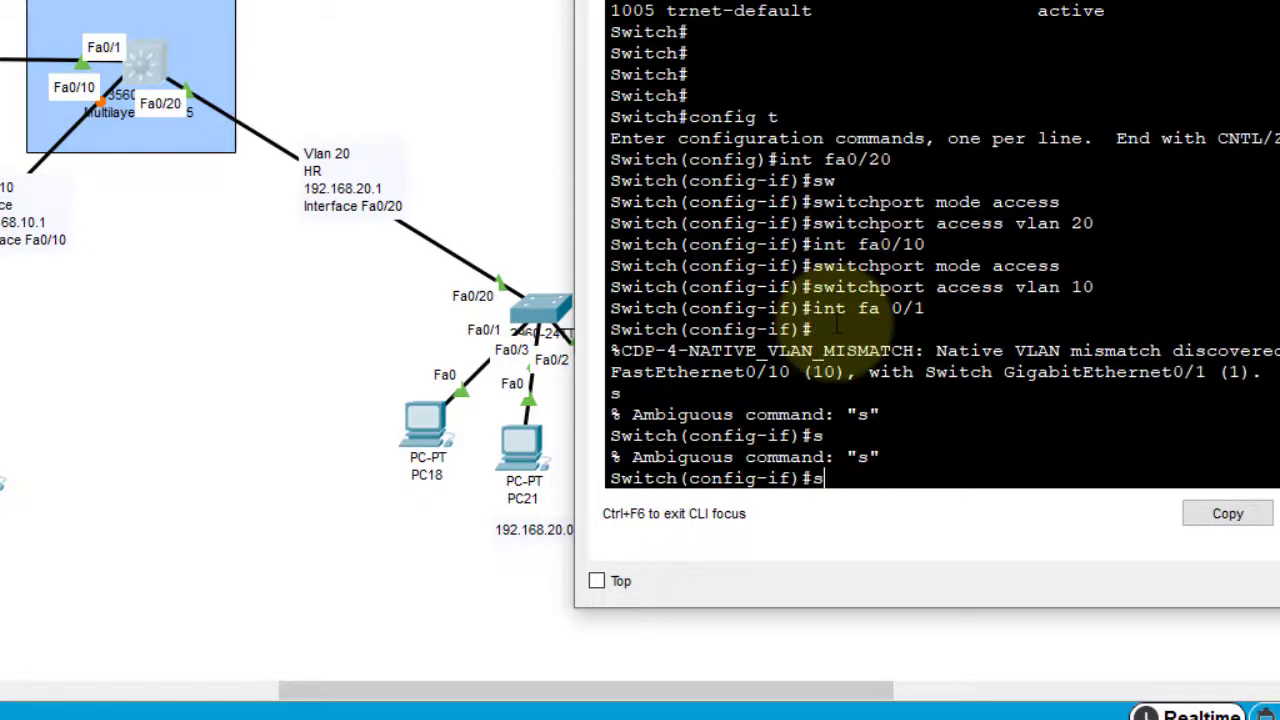
key("Return")
Step: Set interface fa0/1 to access mode with switchport mode access
type("sw")
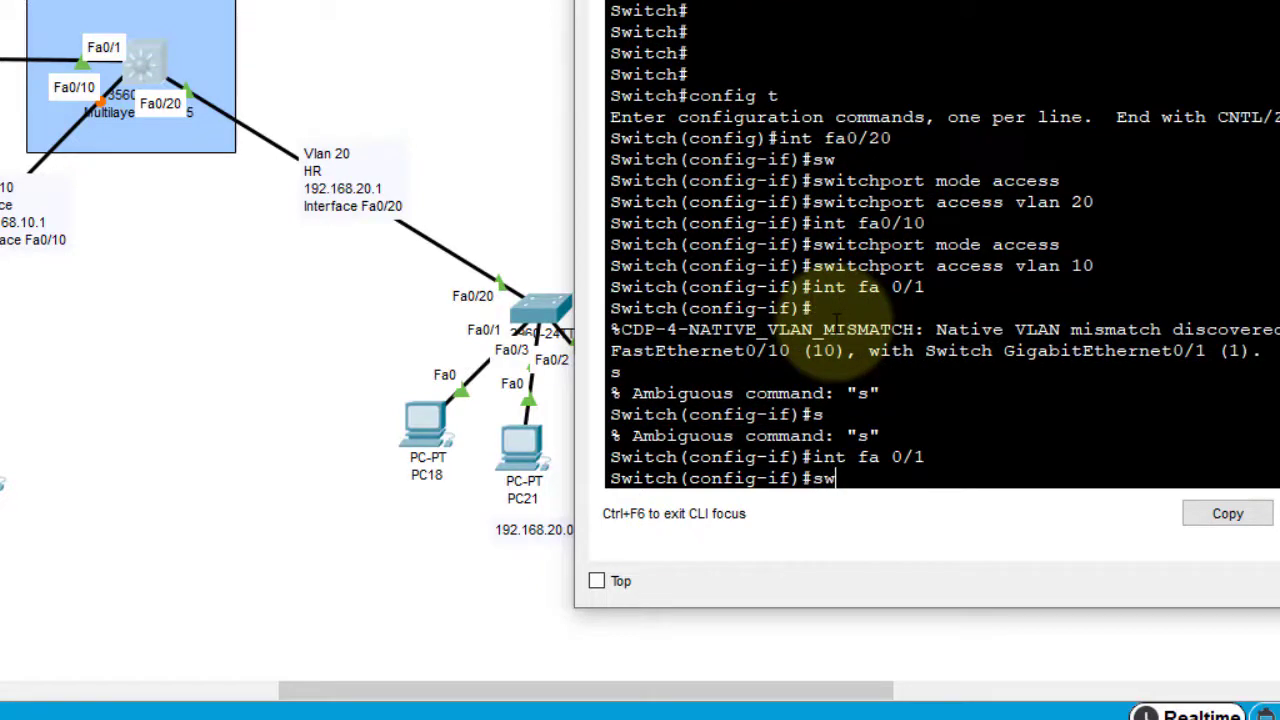
type("itchopor")
type("t")
key("BackSpace")
key("BackSpace")
key("BackSpace")
key("BackSpace")
key("BackSpace")
key("BackSpace")
type("por")
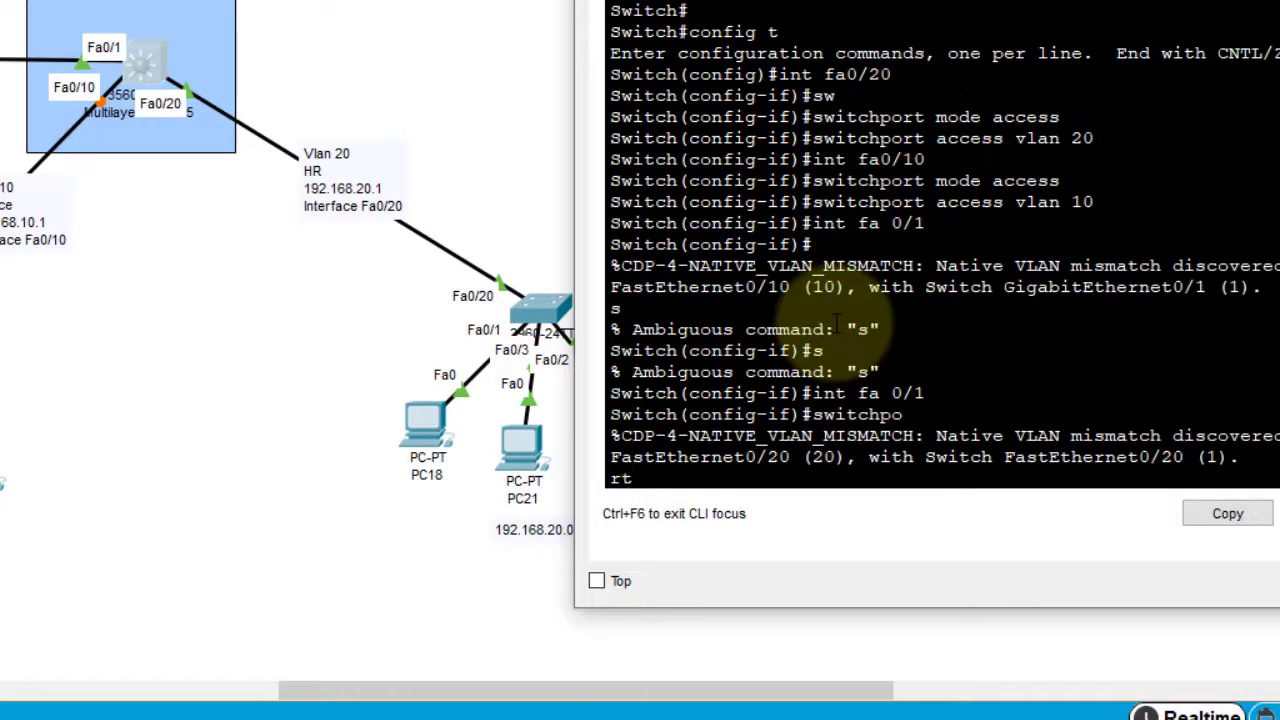
key("Return")
key("Up")
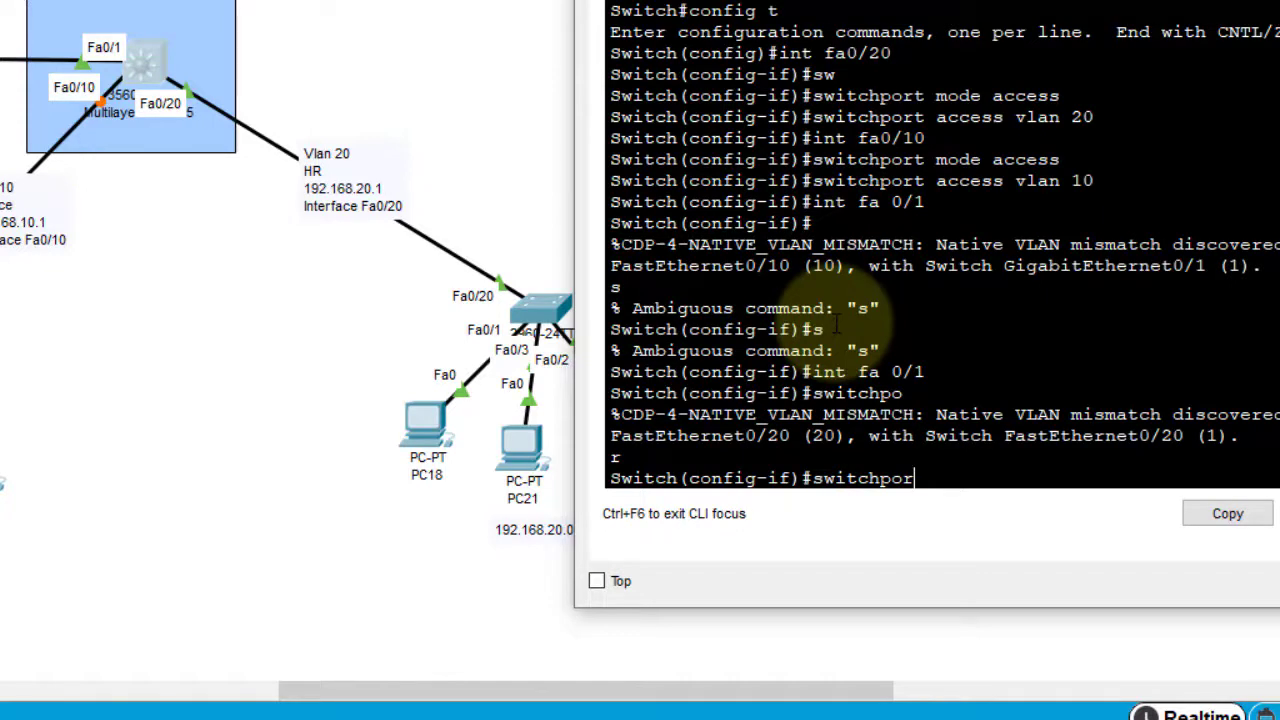
type("t mod")
key("BackSpace")
key("BackSpace")
type("ode access")
key("Return")
Step: Assign interface fa0/1 to VLAN 30 with switchport access vlan 30
type("s")
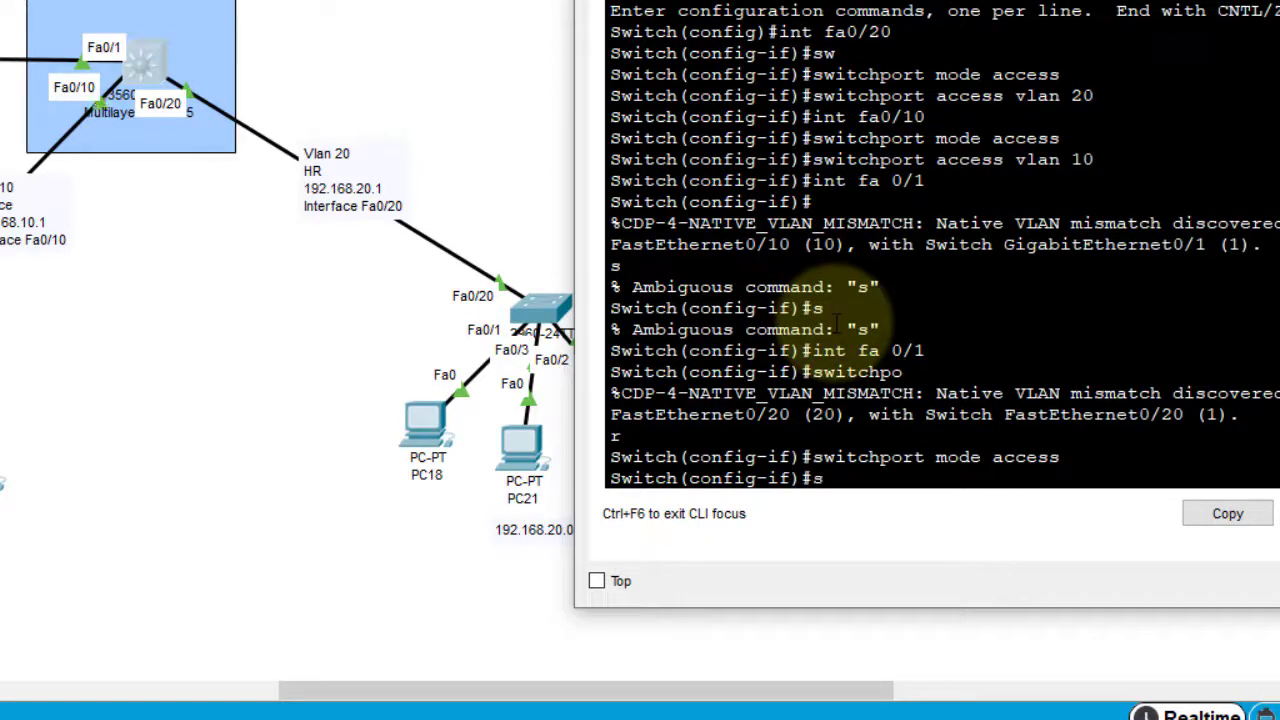
type("w")
key("Tab")
type("ac")
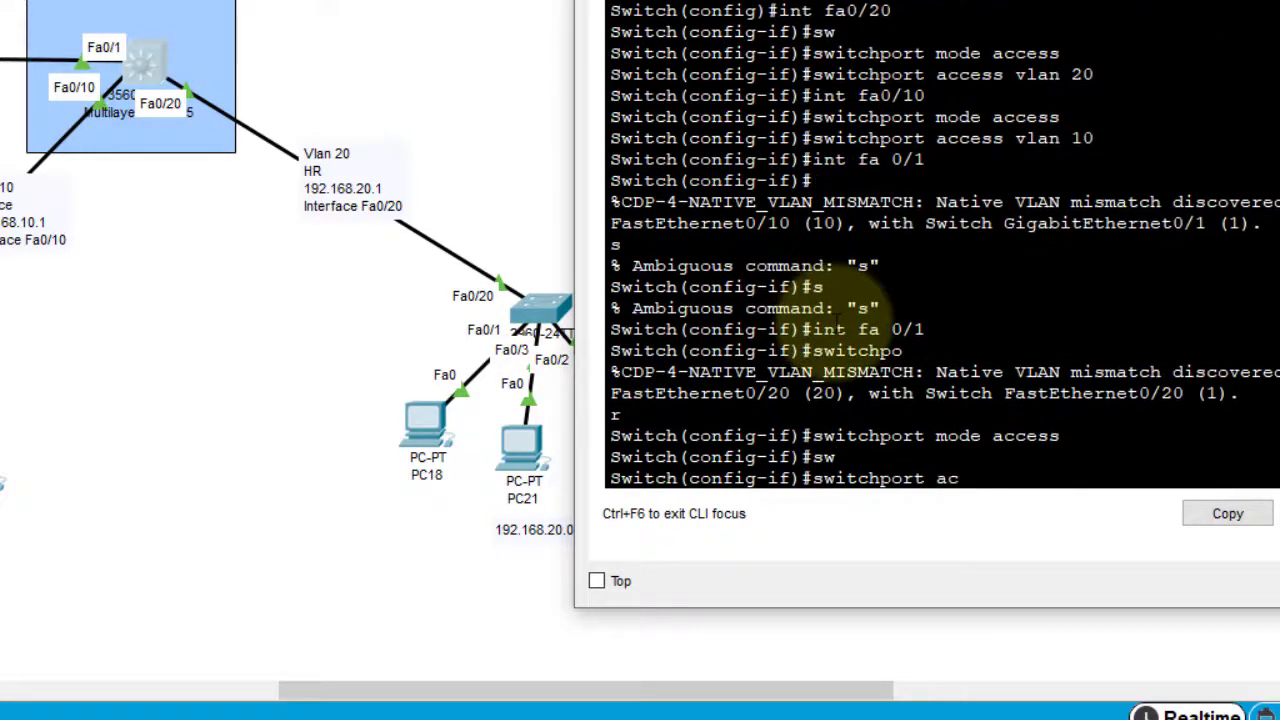
type("cess vlan 30")
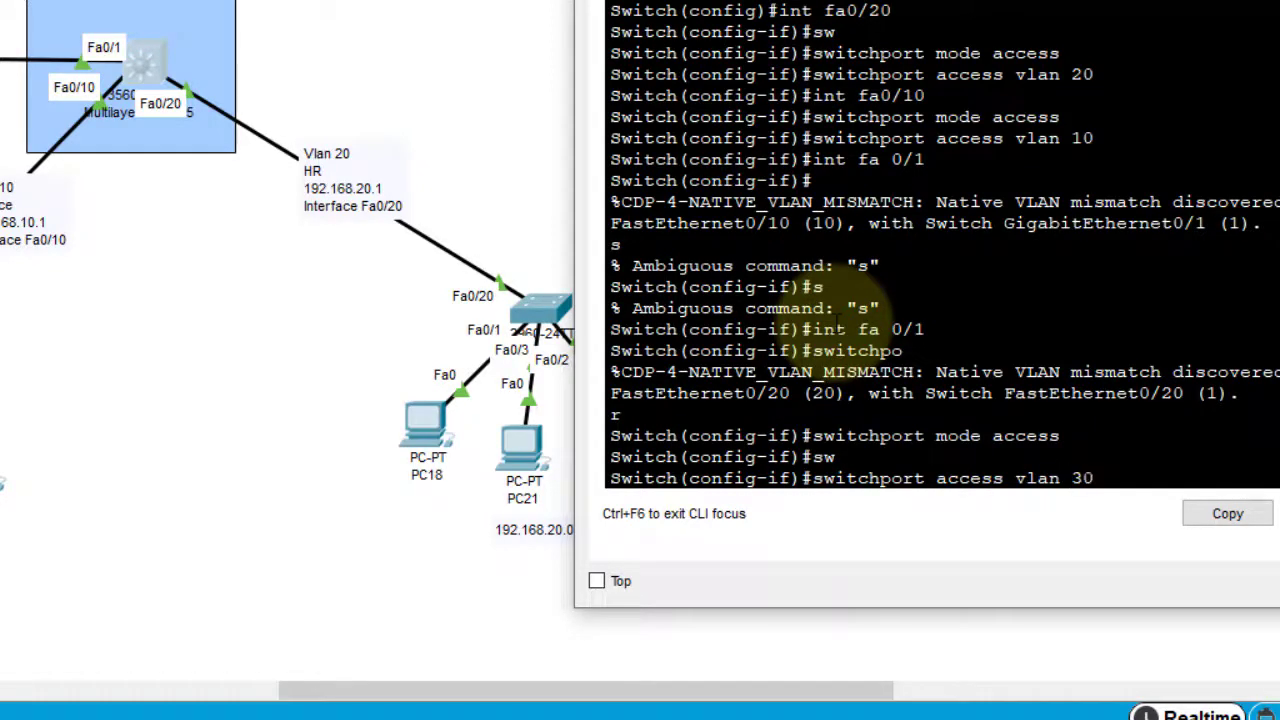
key("Return")
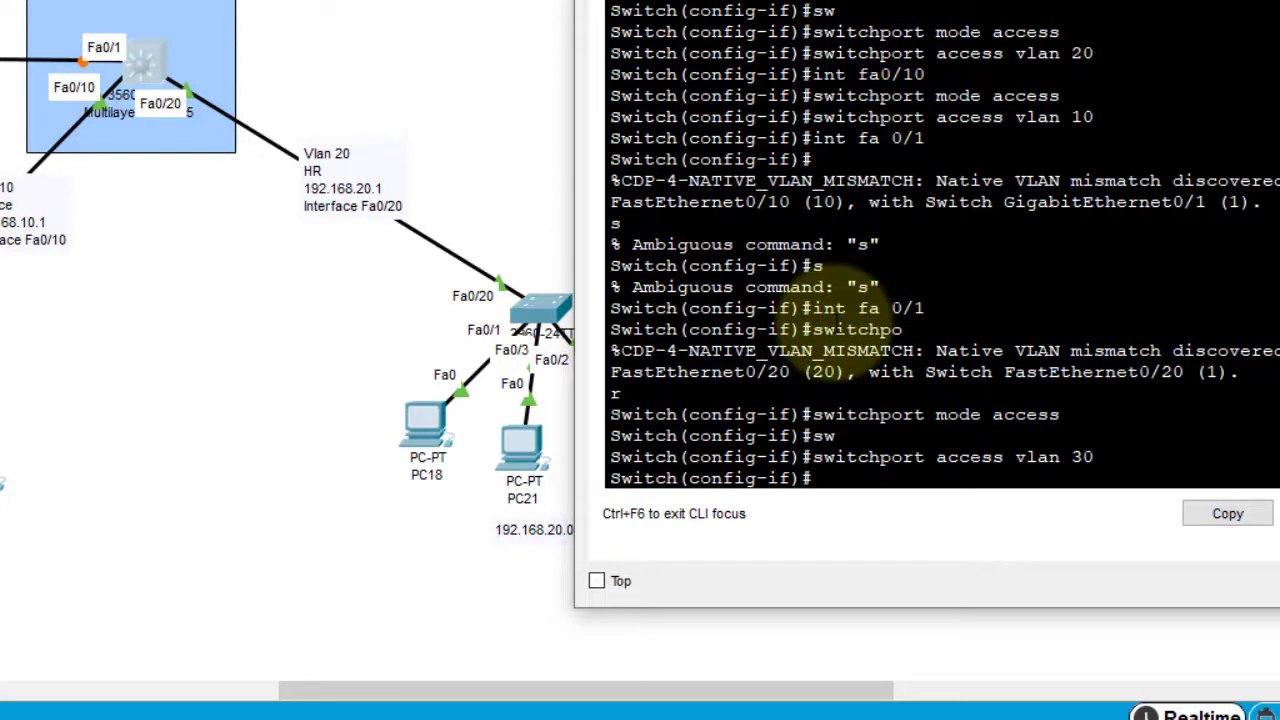
Step: Exit interface and global configuration modes back to the privileged prompt
type("e")
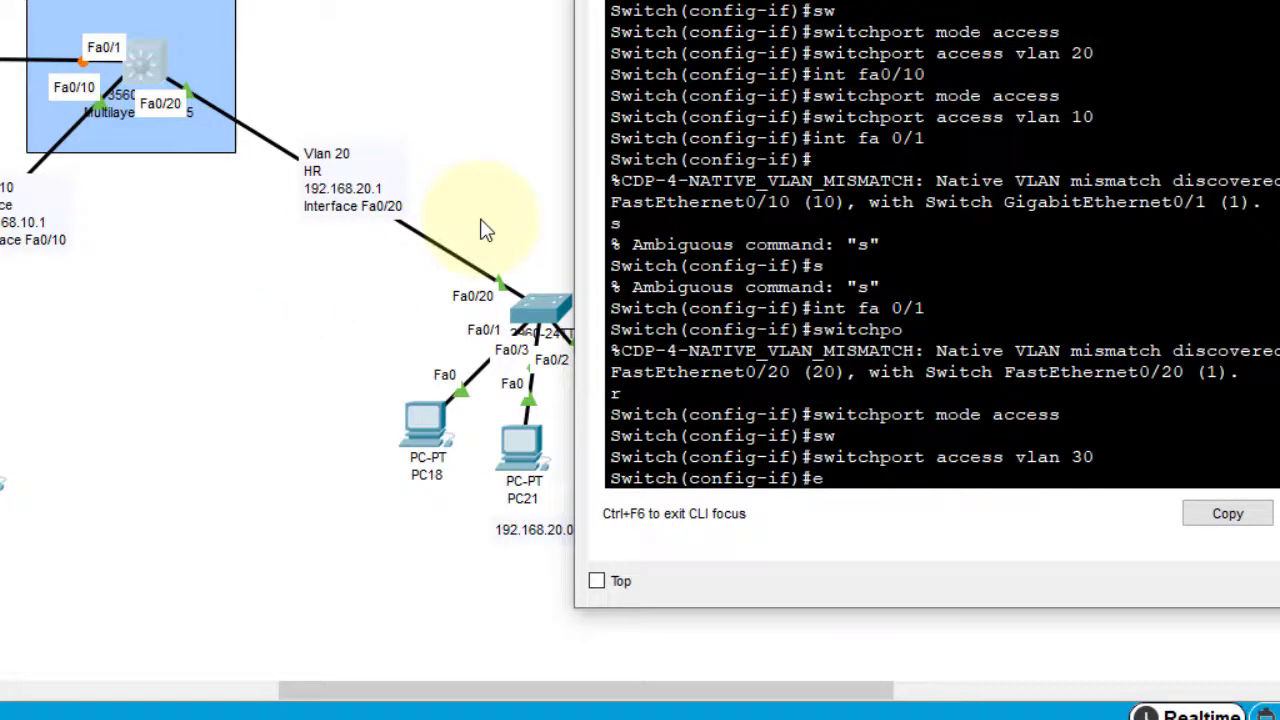
type("xit")
key("Return")
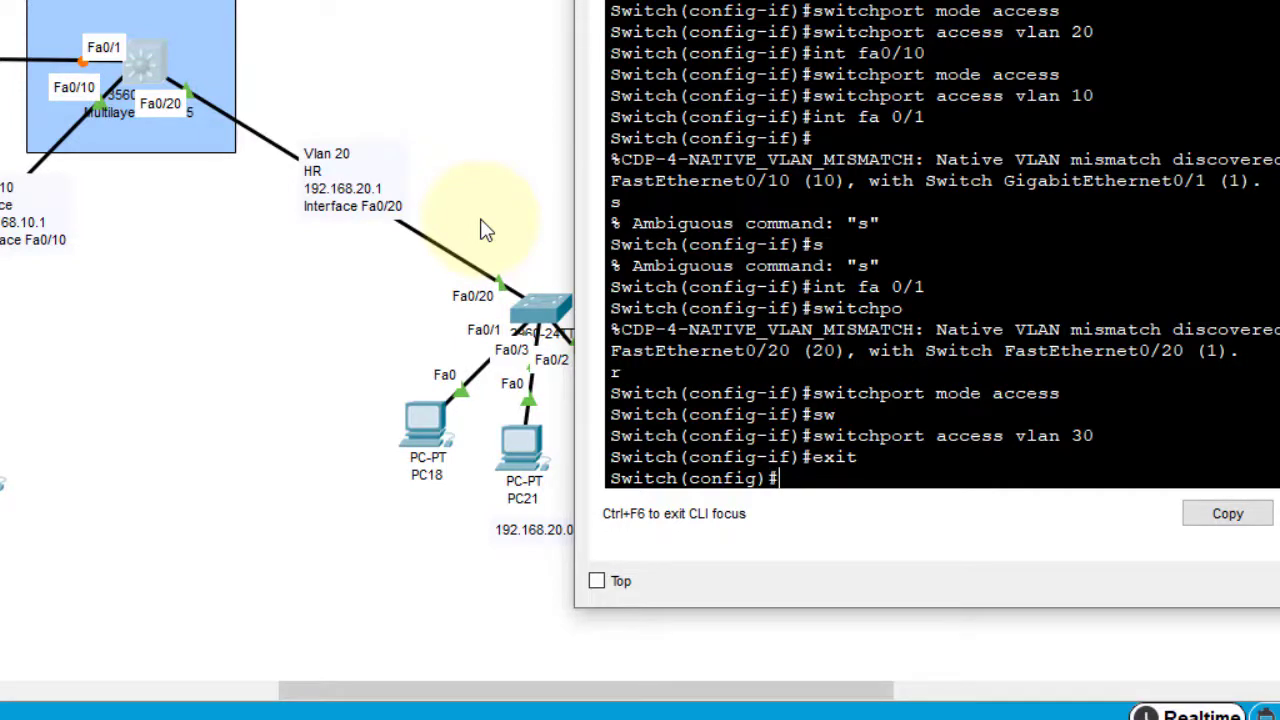
type("eix")
type("ixt")
key("Return")
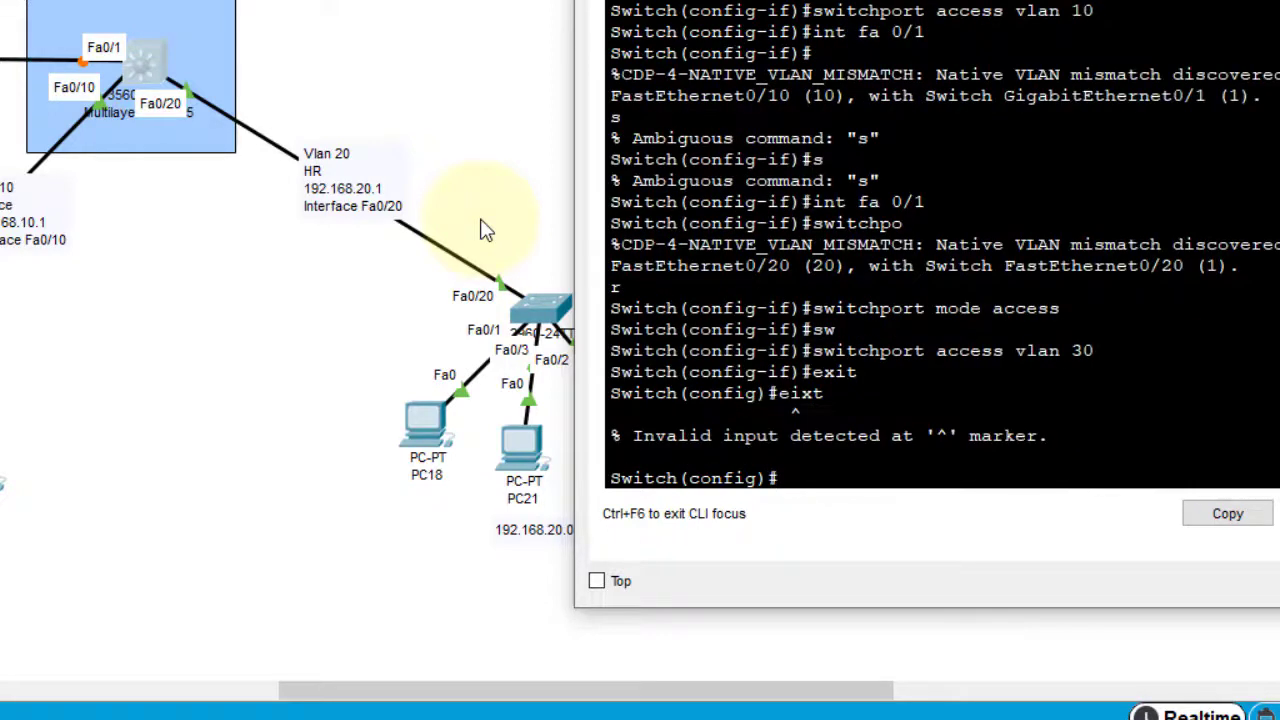
key("Return")
type("exit")
key("Return")
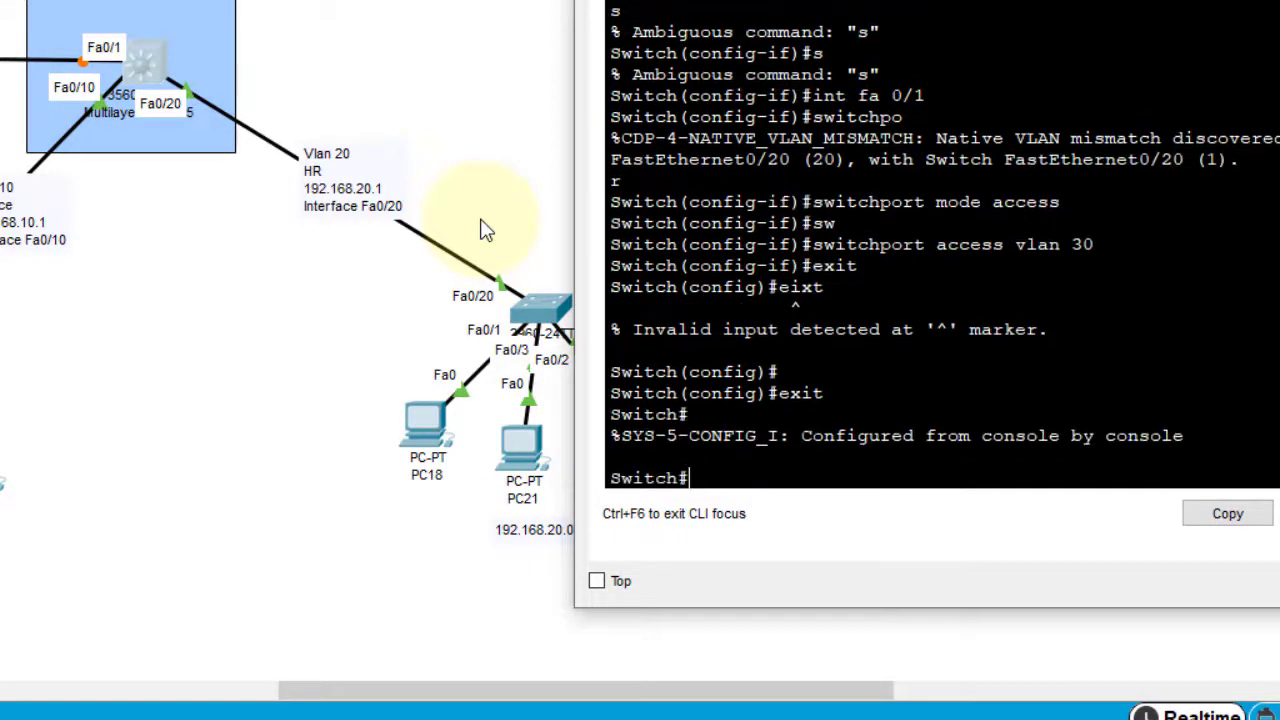
Step: Display the multilayer switch's VLAN table with show vlan
type("shwo vl")
key("BackSpace")
key("BackSpace")
key("BackSpace")
key("BackSpace")
type("w vlan")
key("Return")
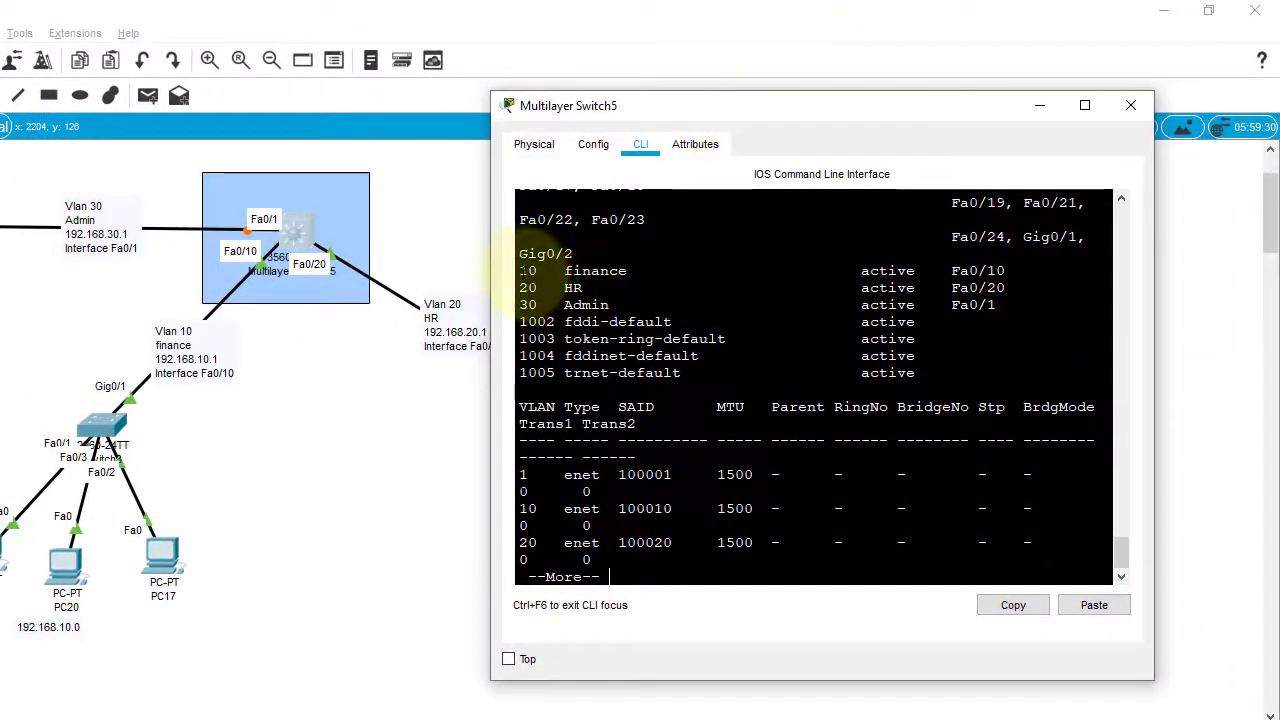
Step: Compare the table entries for VLANs 10, 20 and 30 and their ports with the topology's notes and interface labels
left_click_drag(520, 268, 628, 271)
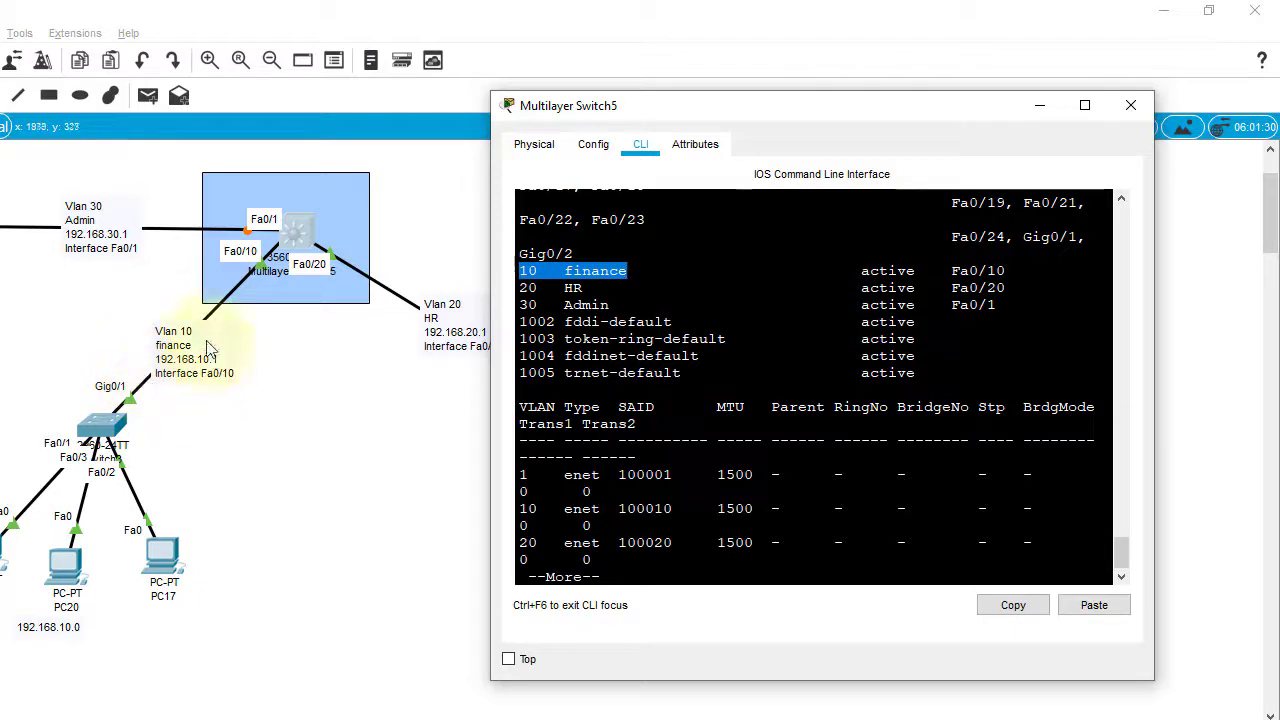
left_click_drag(1005, 280, 520, 268)
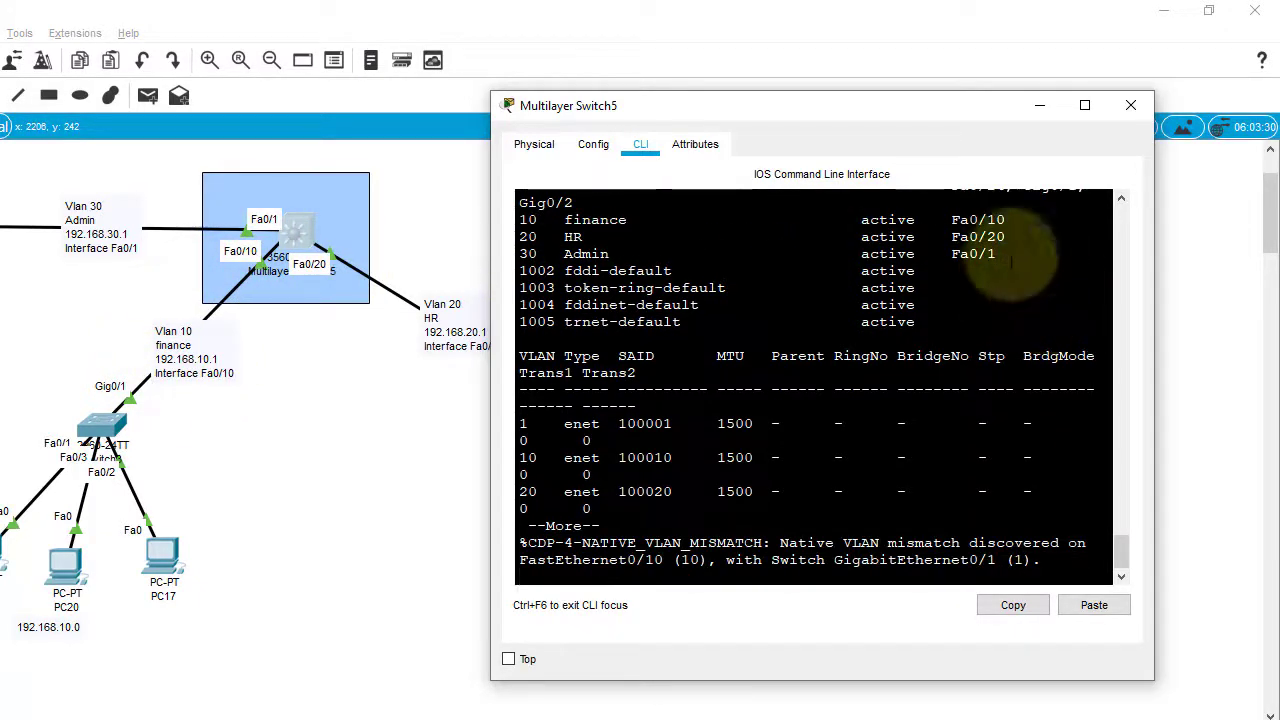
left_click_drag(1009, 237, 517, 238)
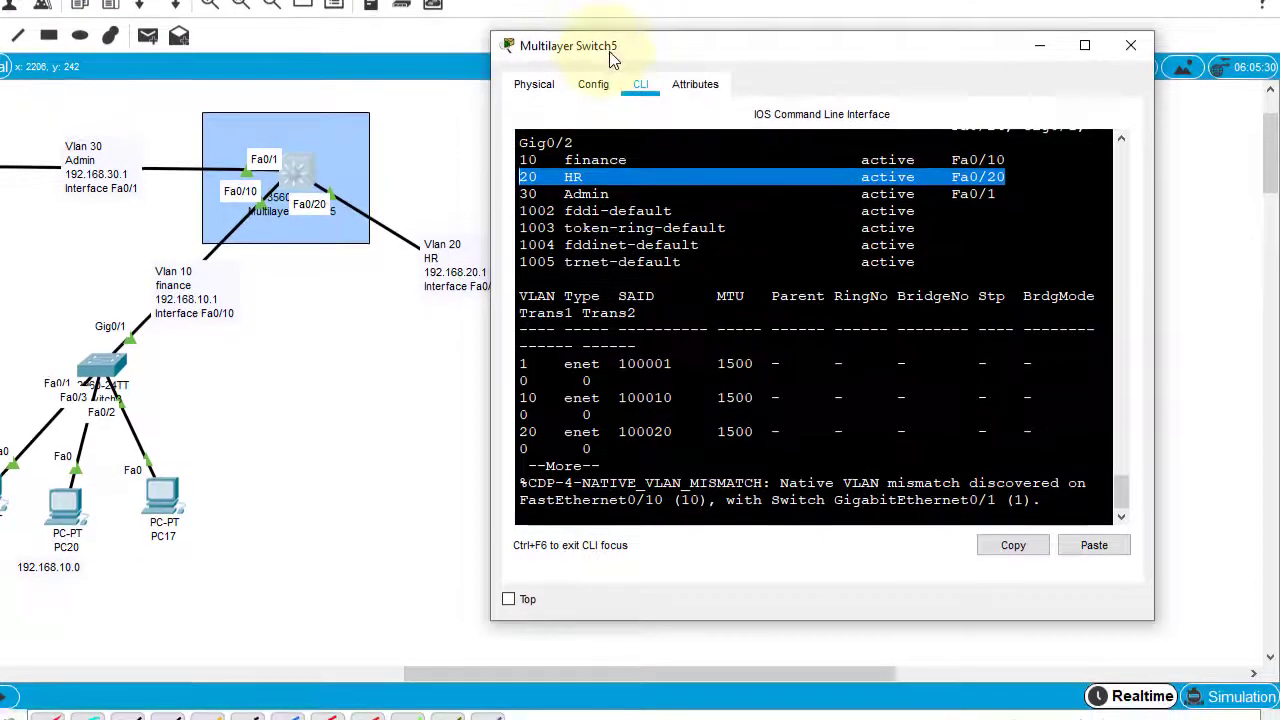
left_click_drag(614, 68, 770, 114)
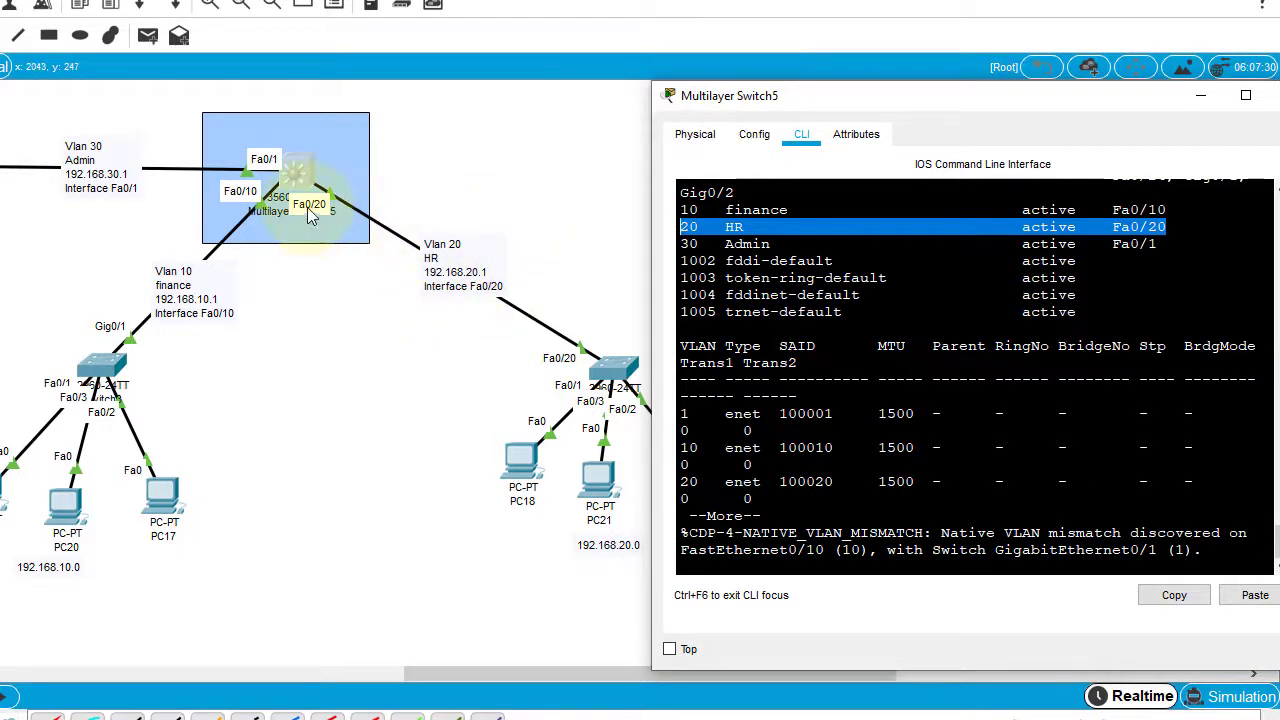
scroll(860, 300, "down", 1)
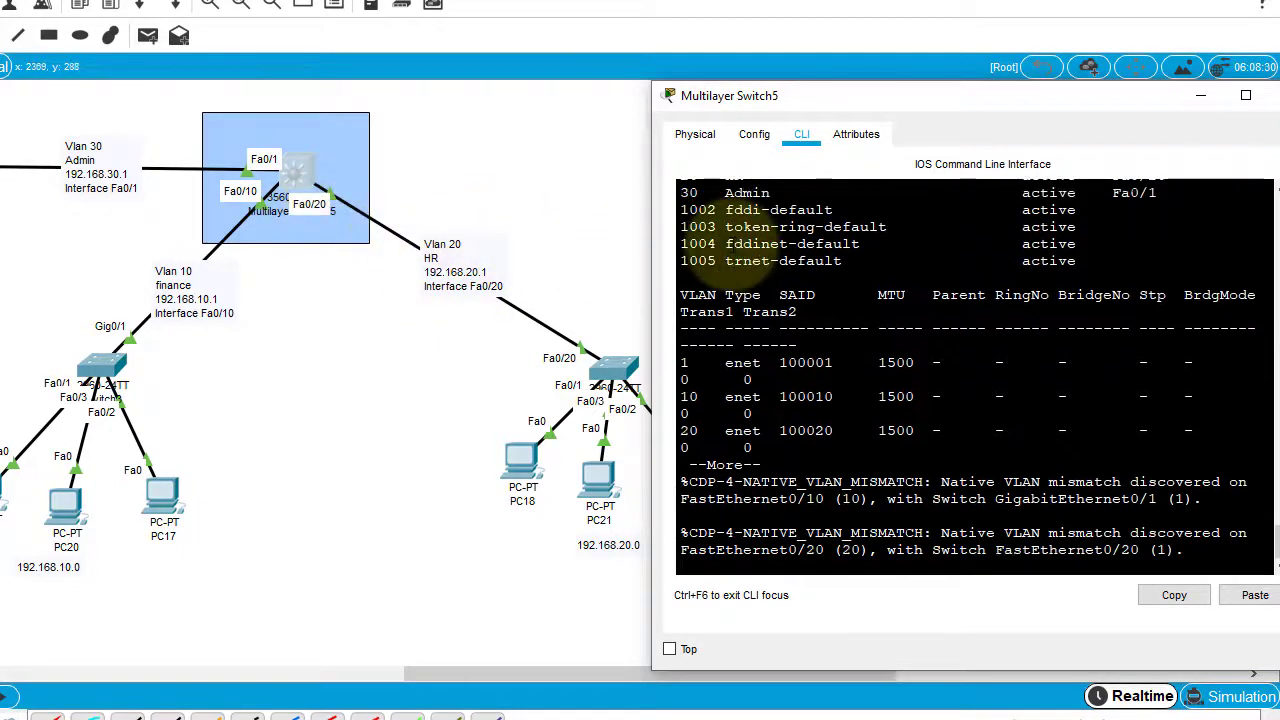
scroll(1000, 330, "up", 4)
left_click_drag(1160, 374, 684, 374)
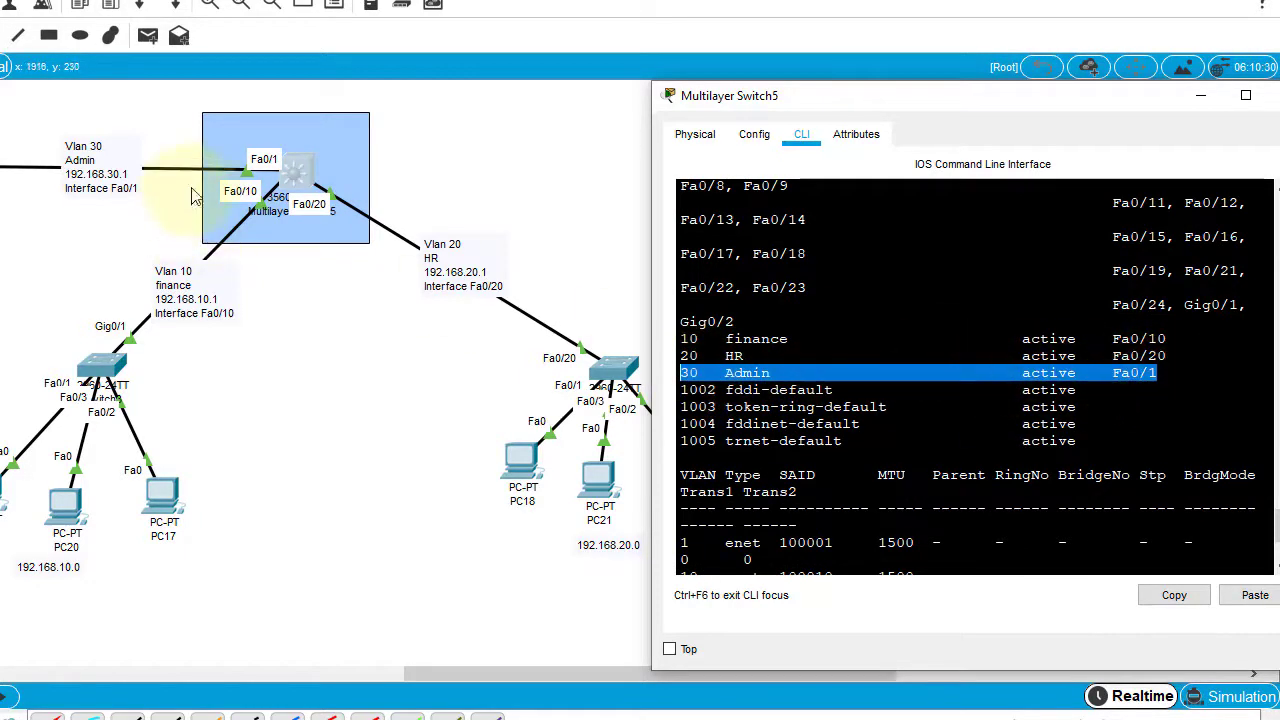
Step: Page through the rest of the show vlan output until the privileged prompt is back
left_click_drag(845, 111, 718, 100)
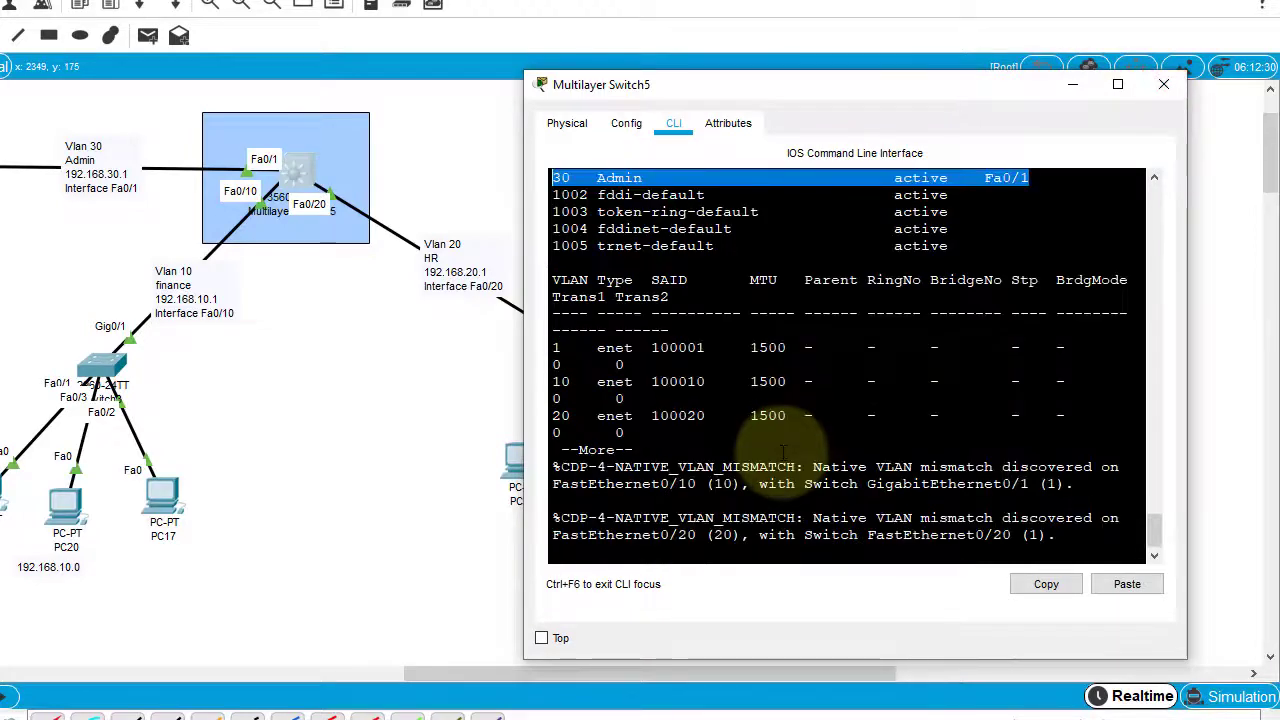
key("space")
key("Return")
key("Return")
key("Return")
key("Return")
key("Return")
key("Return")
key("Return")
key("Return")
key("Return")
key("Return")
key("Return")
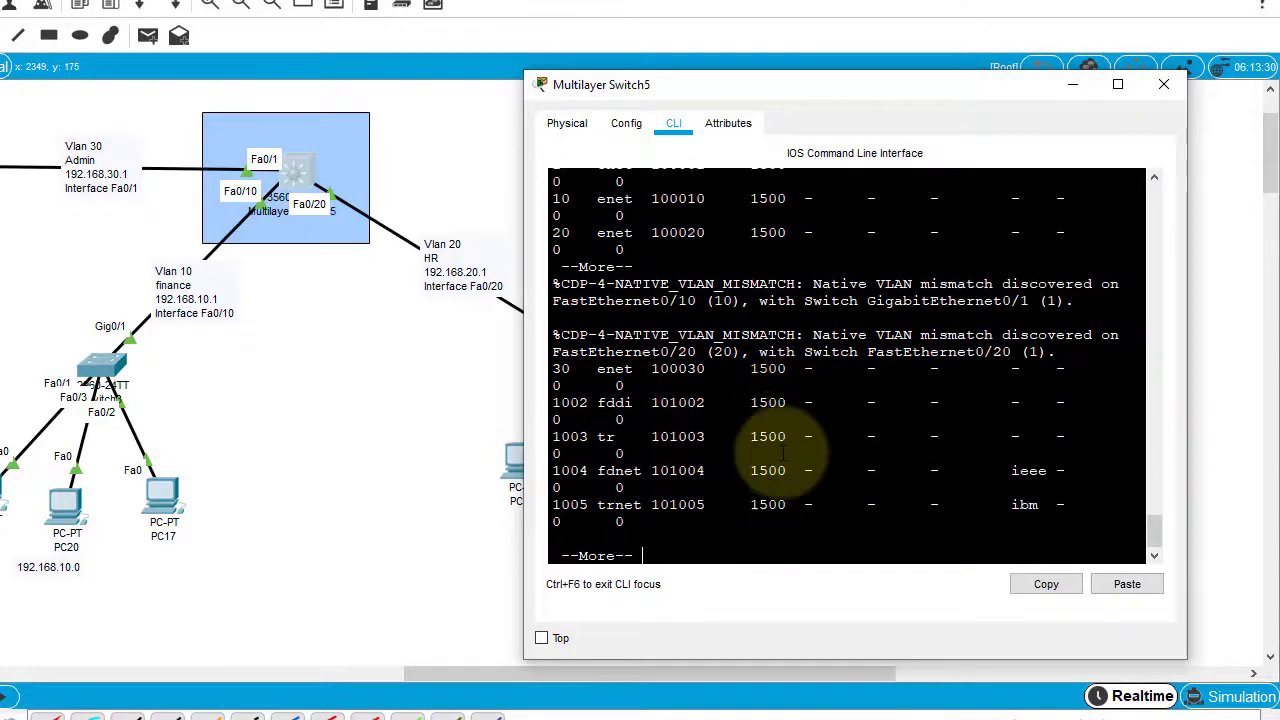
key("Return")
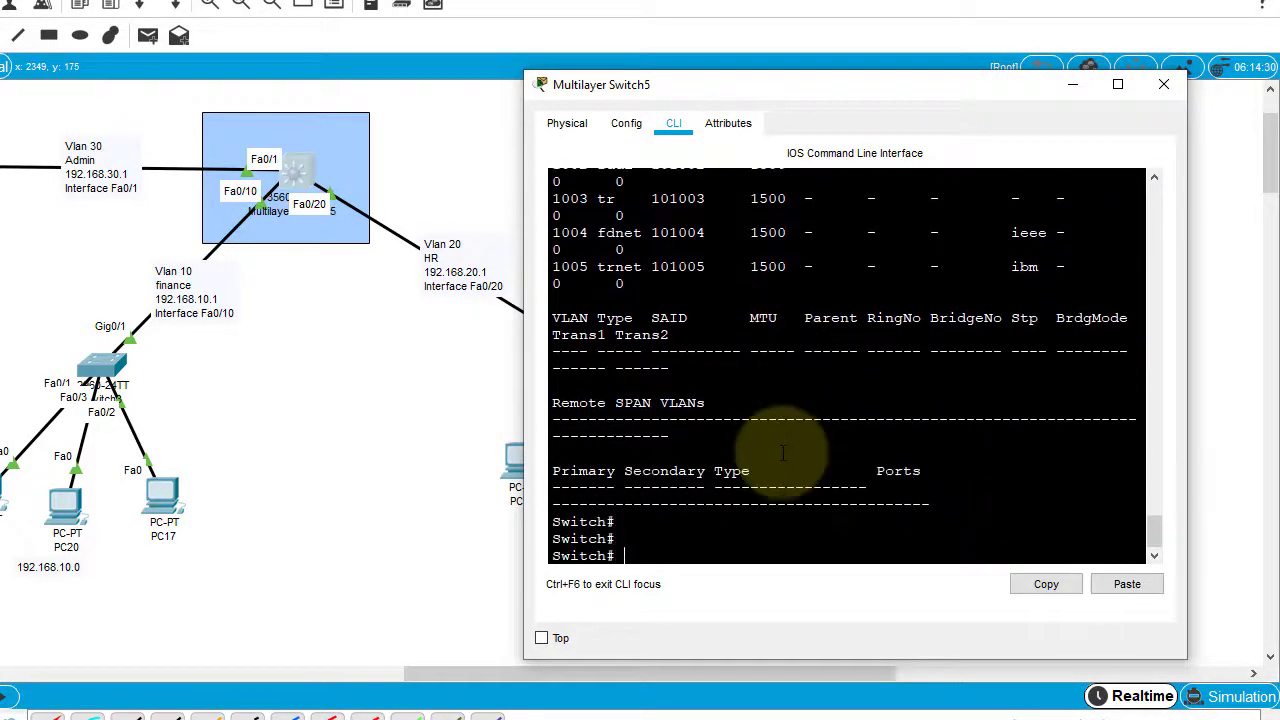
Step: Enter global configuration mode with config t and open the VLAN 10 interface using int vlan 10
type("c")
type("onfit")
key("BackSpace")
key("BackSpace")
type("fig t")
key("Return")
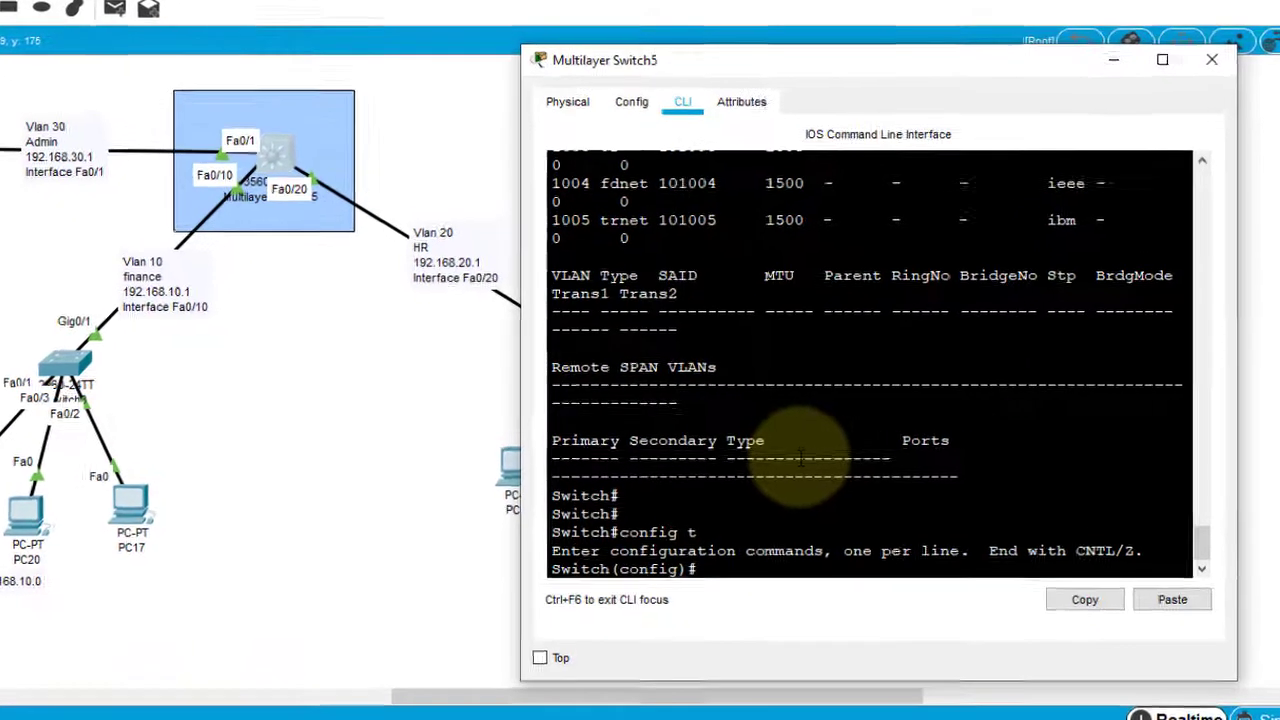
type("int")
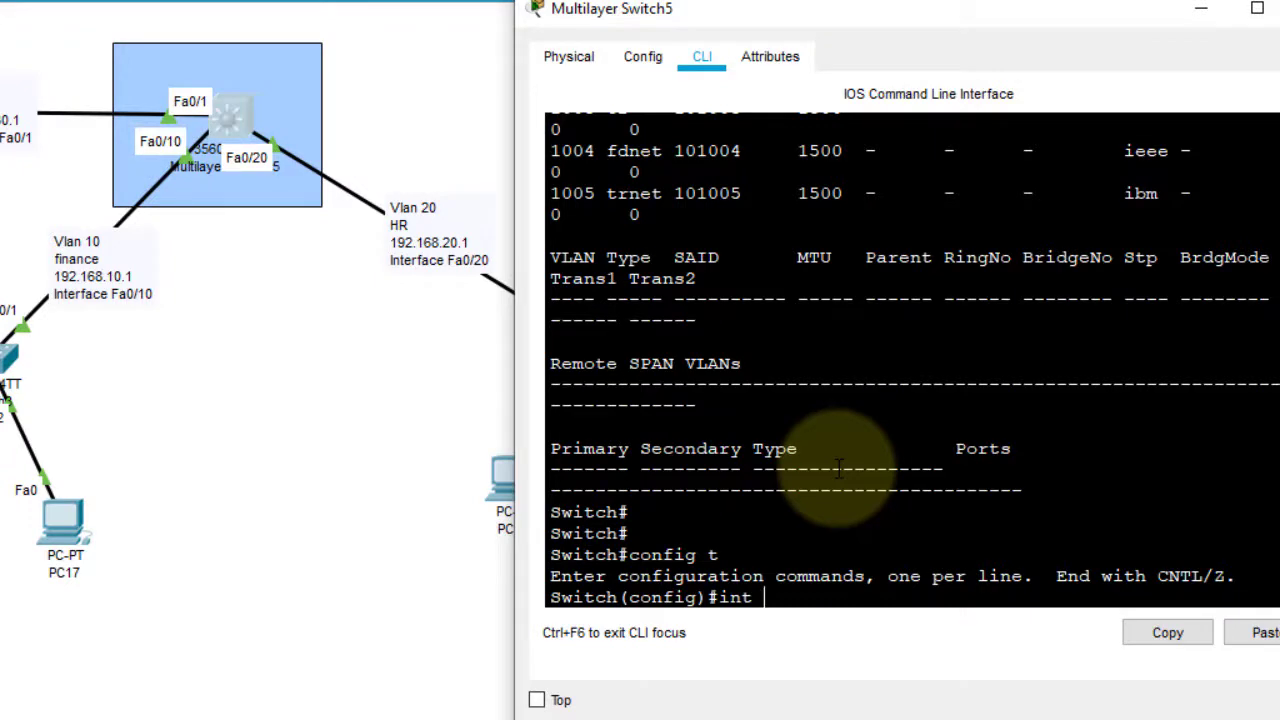
type(" vlan 10")
key("Return")
key("Return")
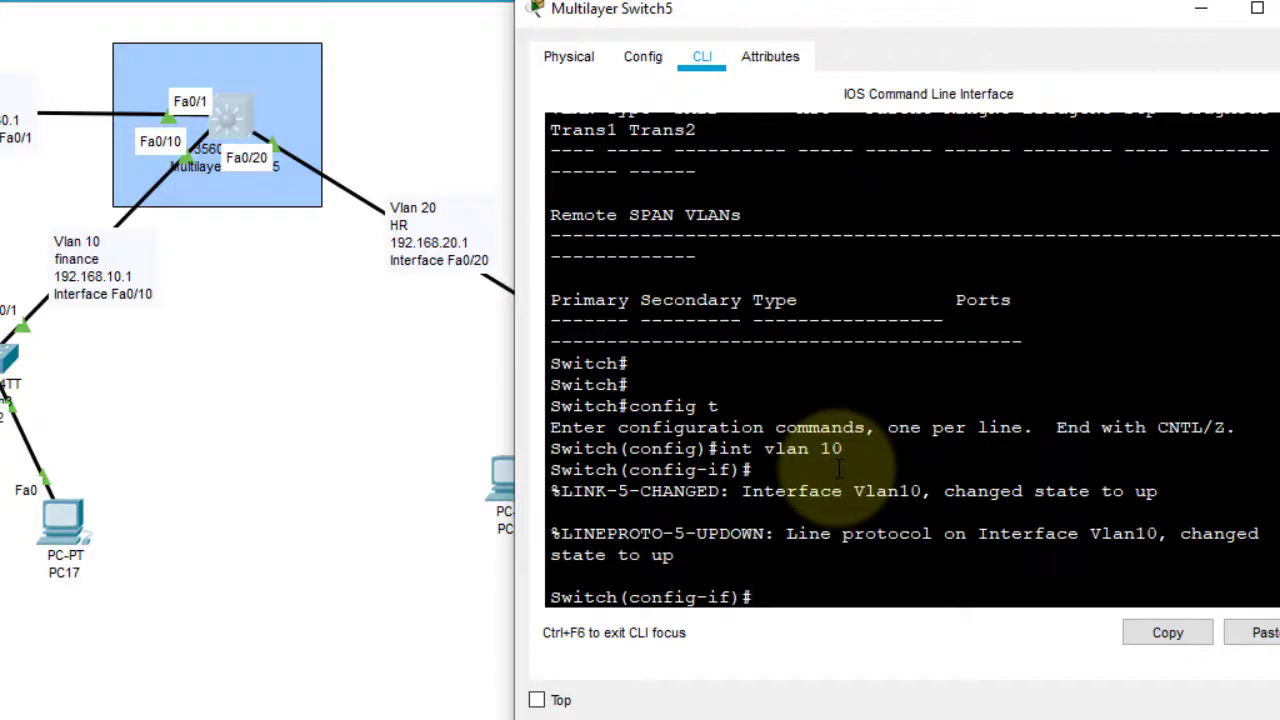
Step: Assign IP address 192.168.10.1 with mask 255.255.255.0 to the VLAN 10 interface and enable it with no shut
type("ip add 192.")
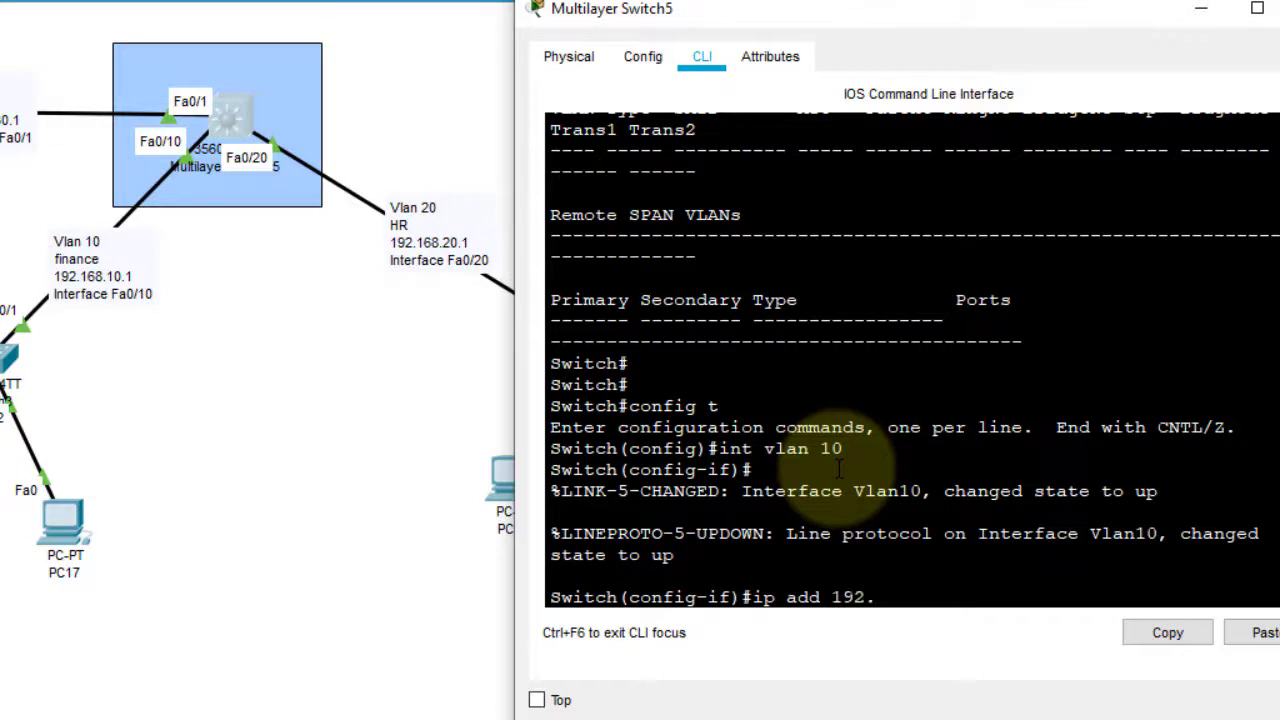
type("168.10.1 255.255.255.0")
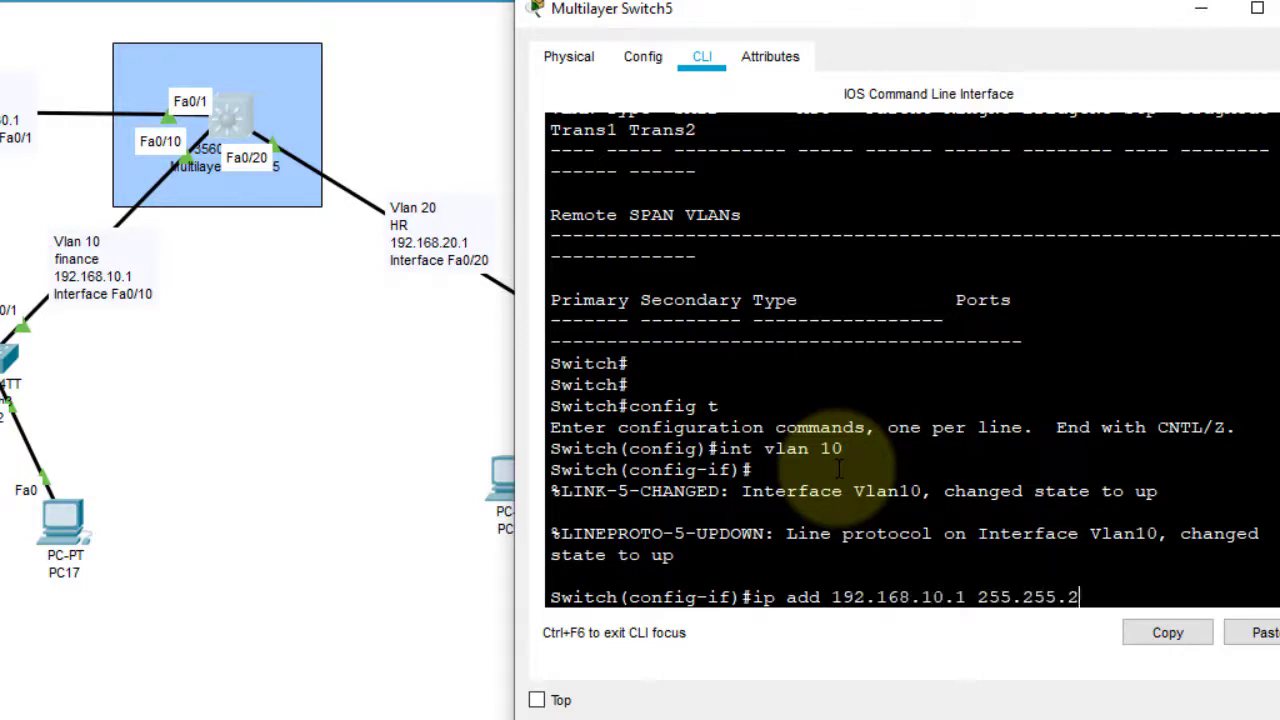
key("Return")
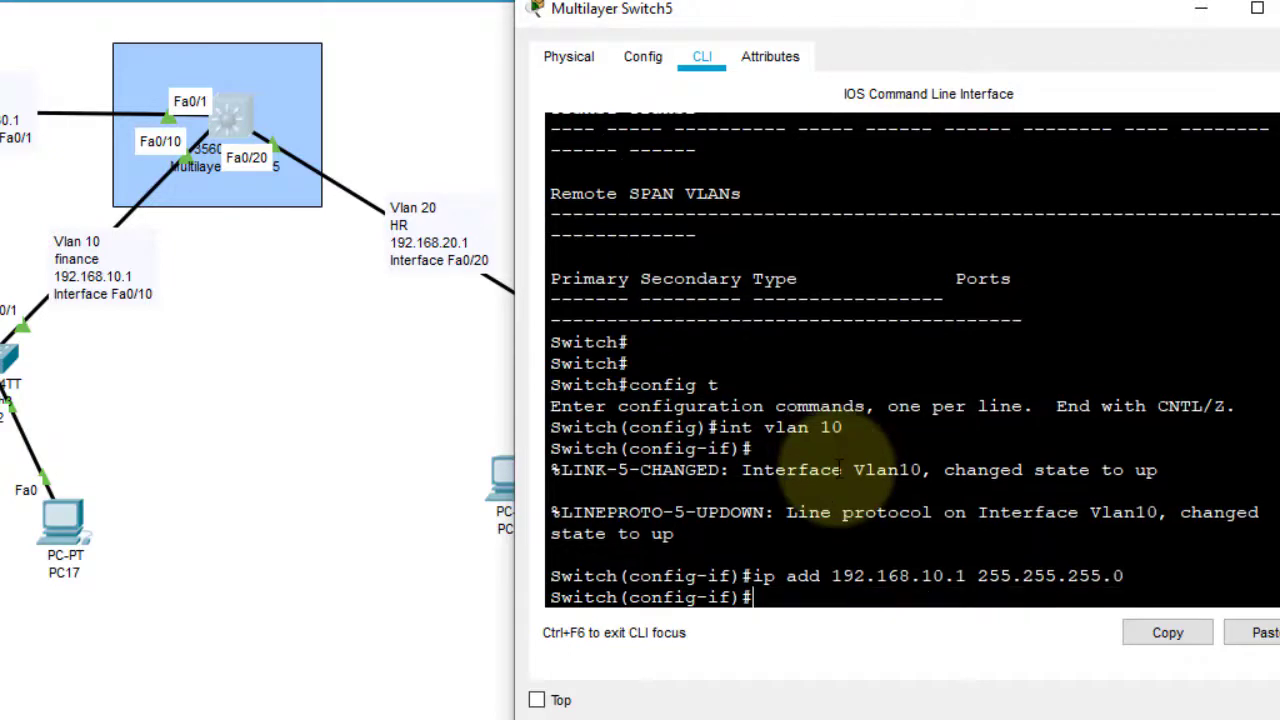
type("no shut")
key("Return")
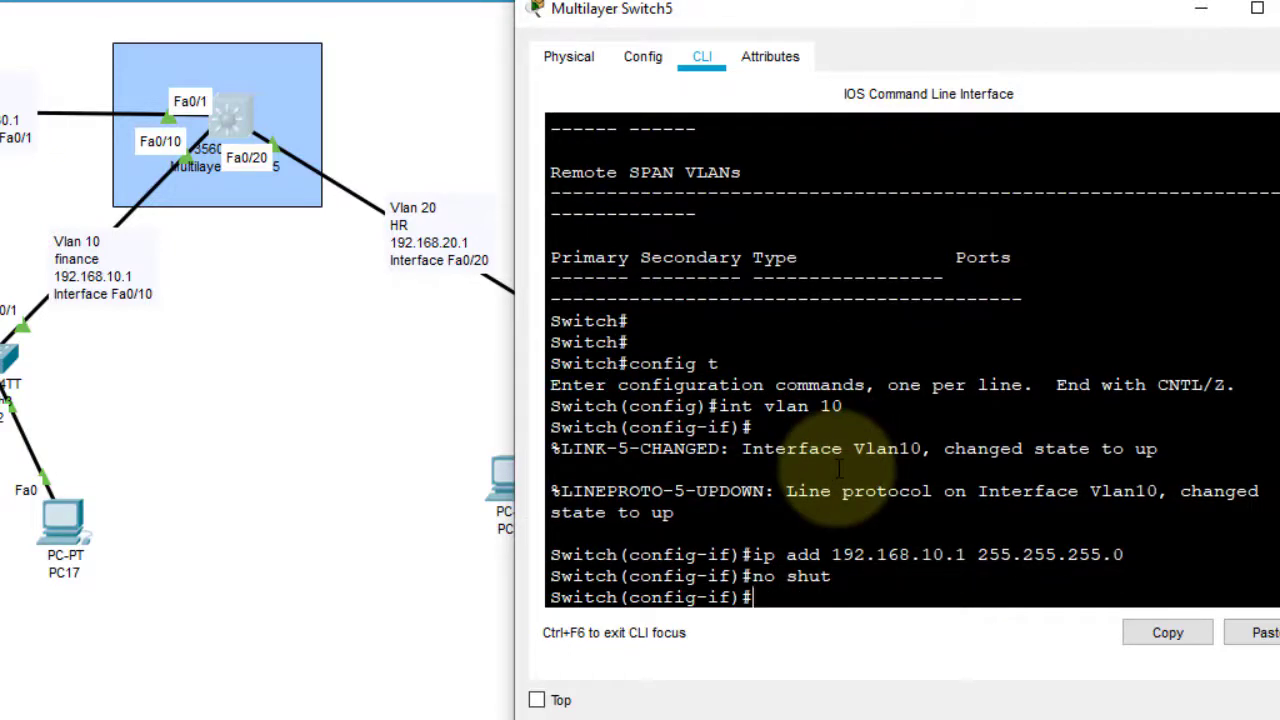
Step: Open the VLAN 20 interface with int vlan 20 and assign it IP address 192.168.20.1 with mask 255.255.255.0
type("int vlan 20")
key("Return")
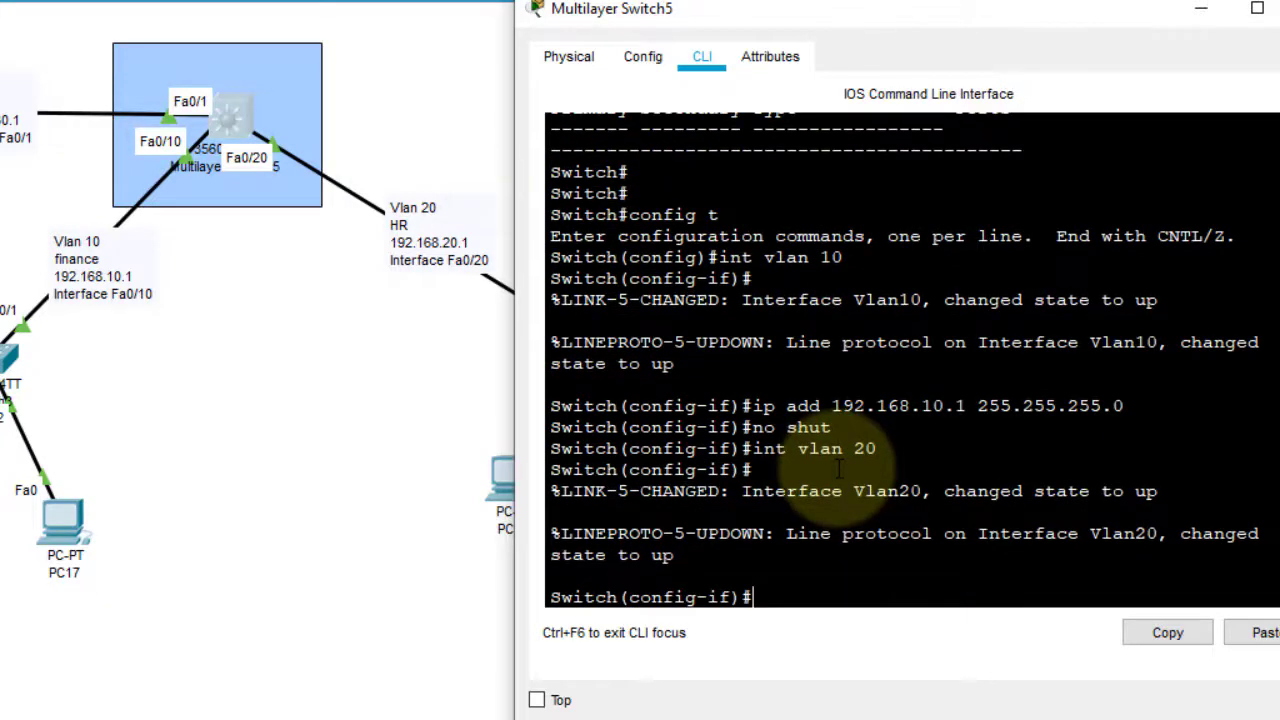
type("ip add")
key("Up")
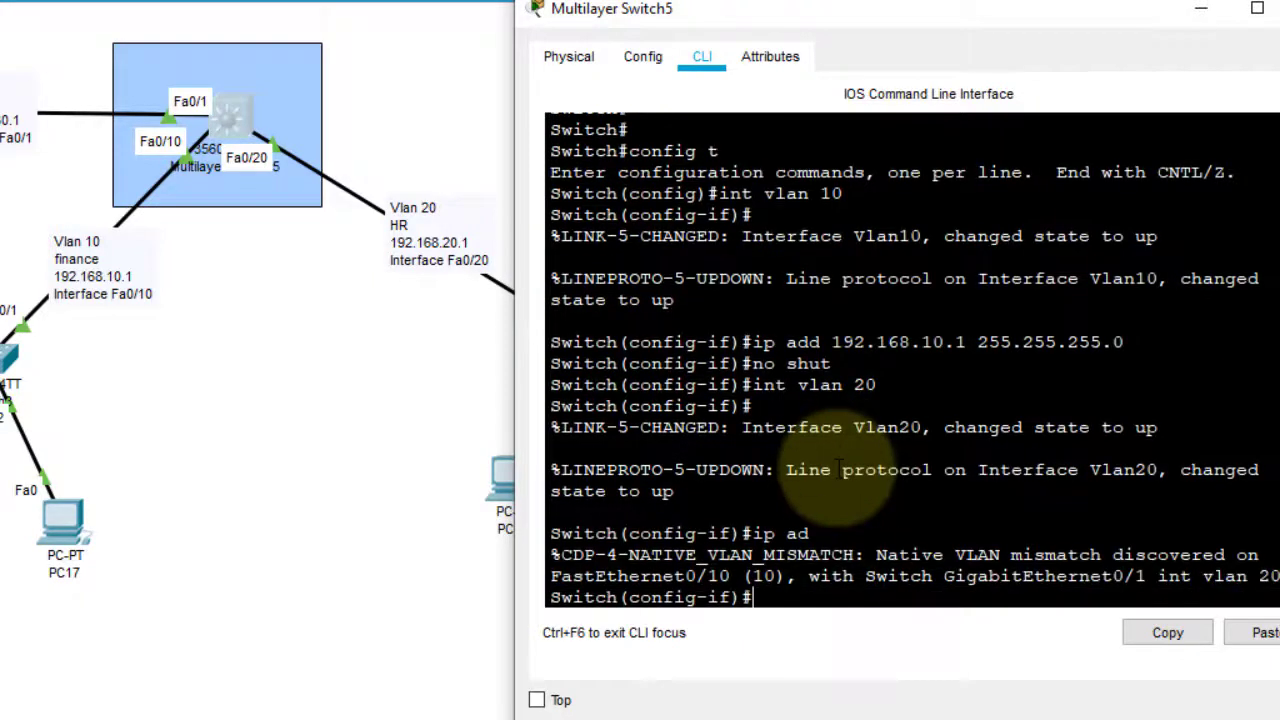
key("Return")
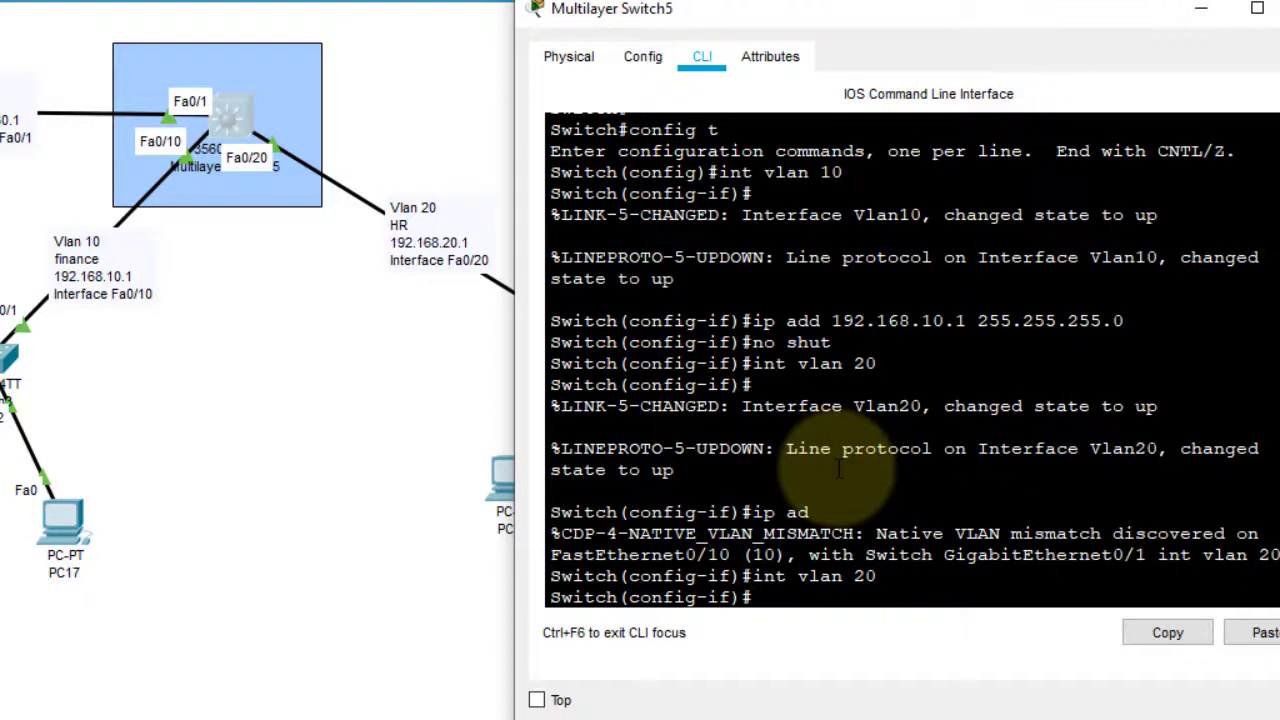
type("ip add 192.168.20.1 255.2")
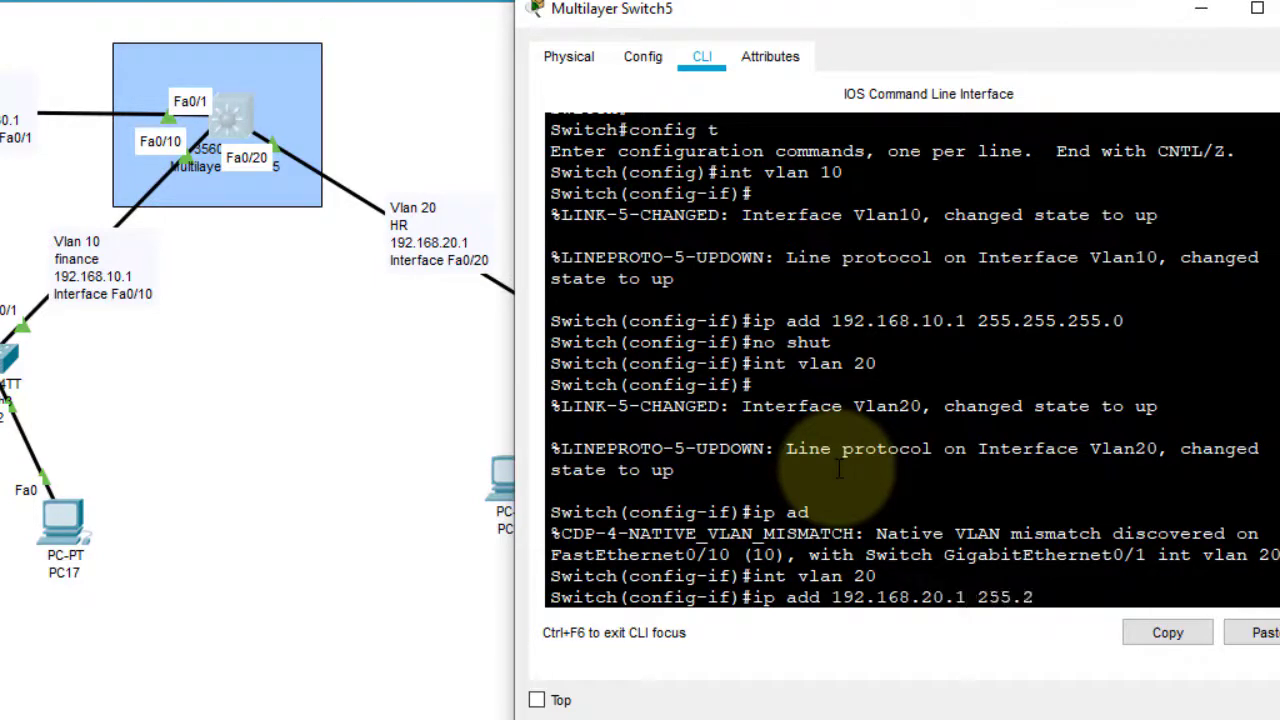
type("55")
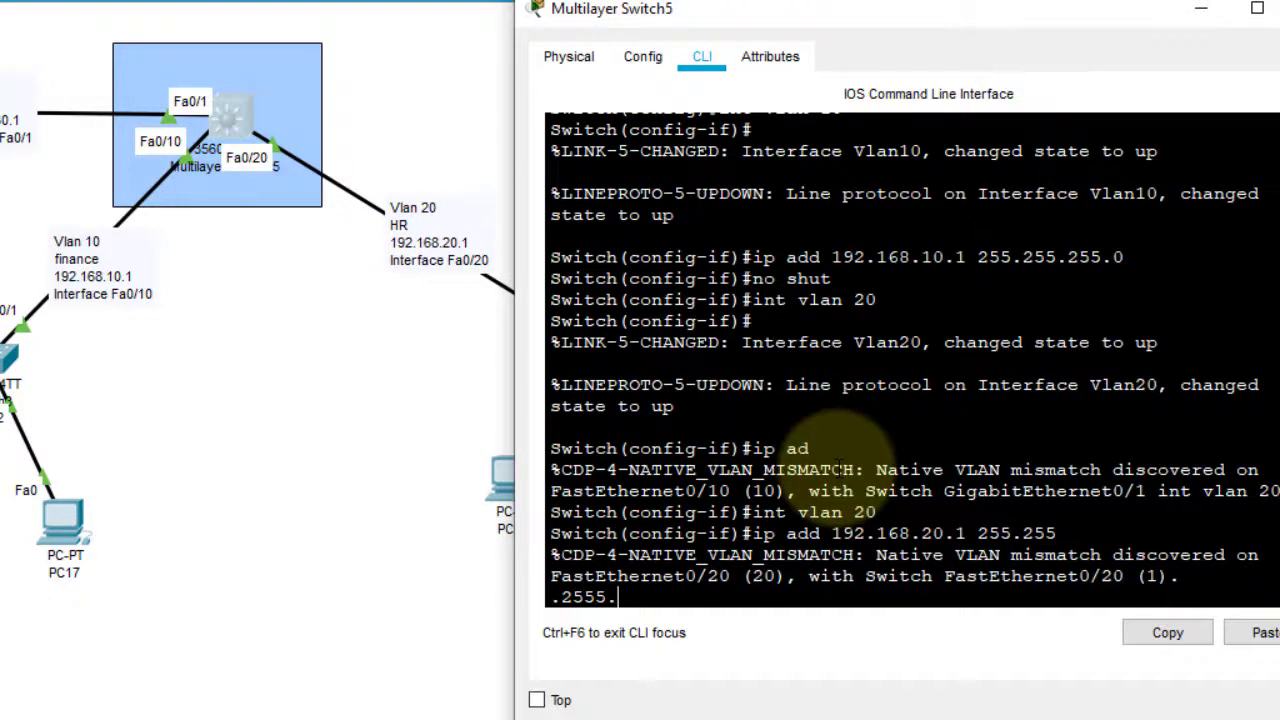
key("Return")
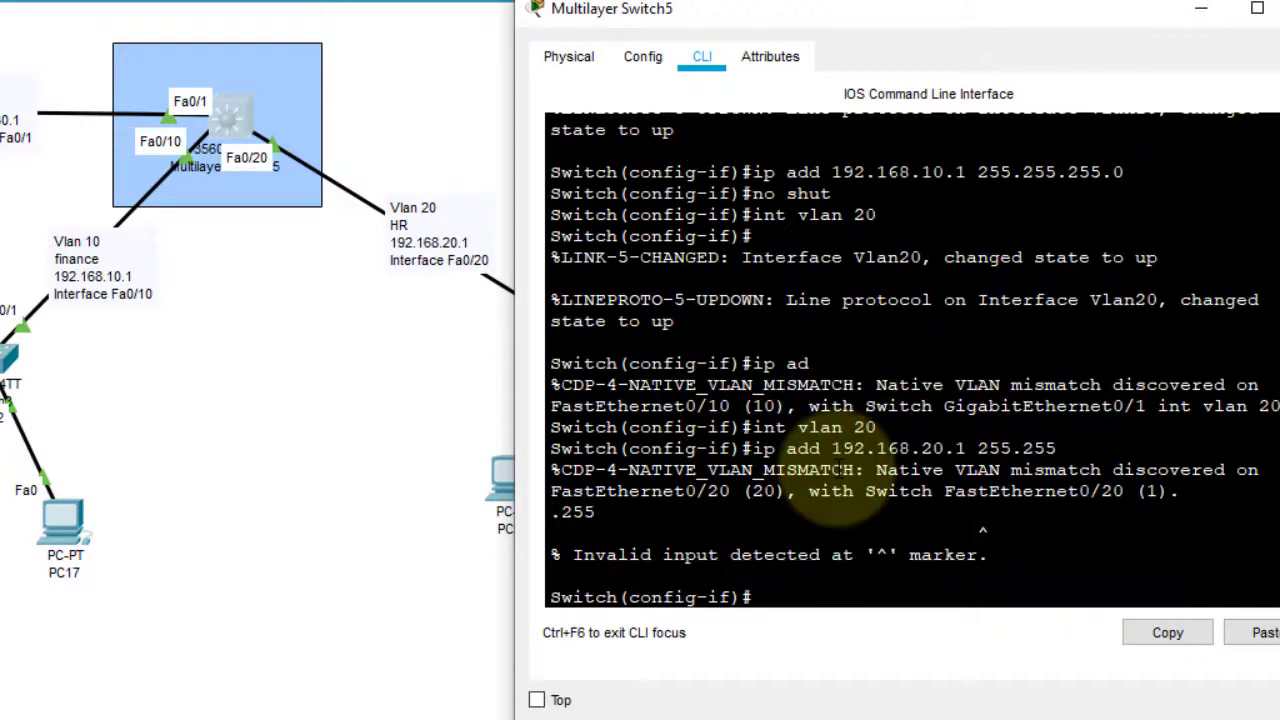
key("Up")
type(".0")
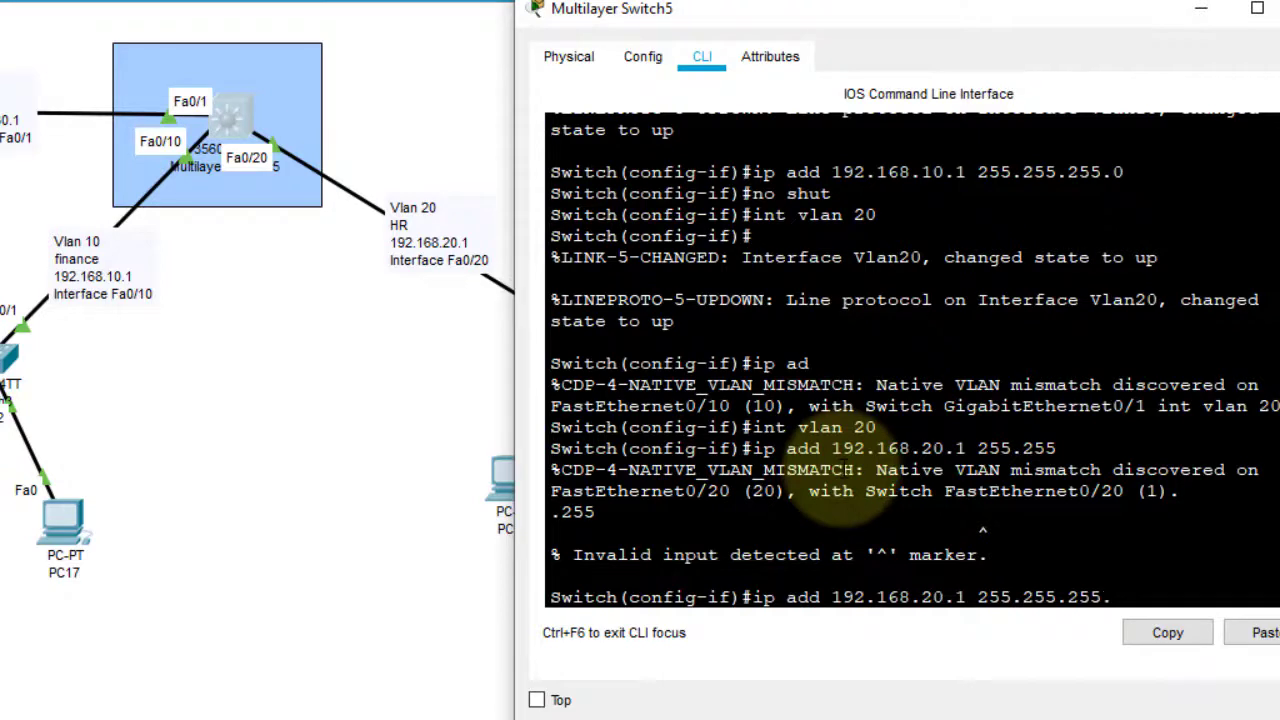
key("Return")
key("Return")
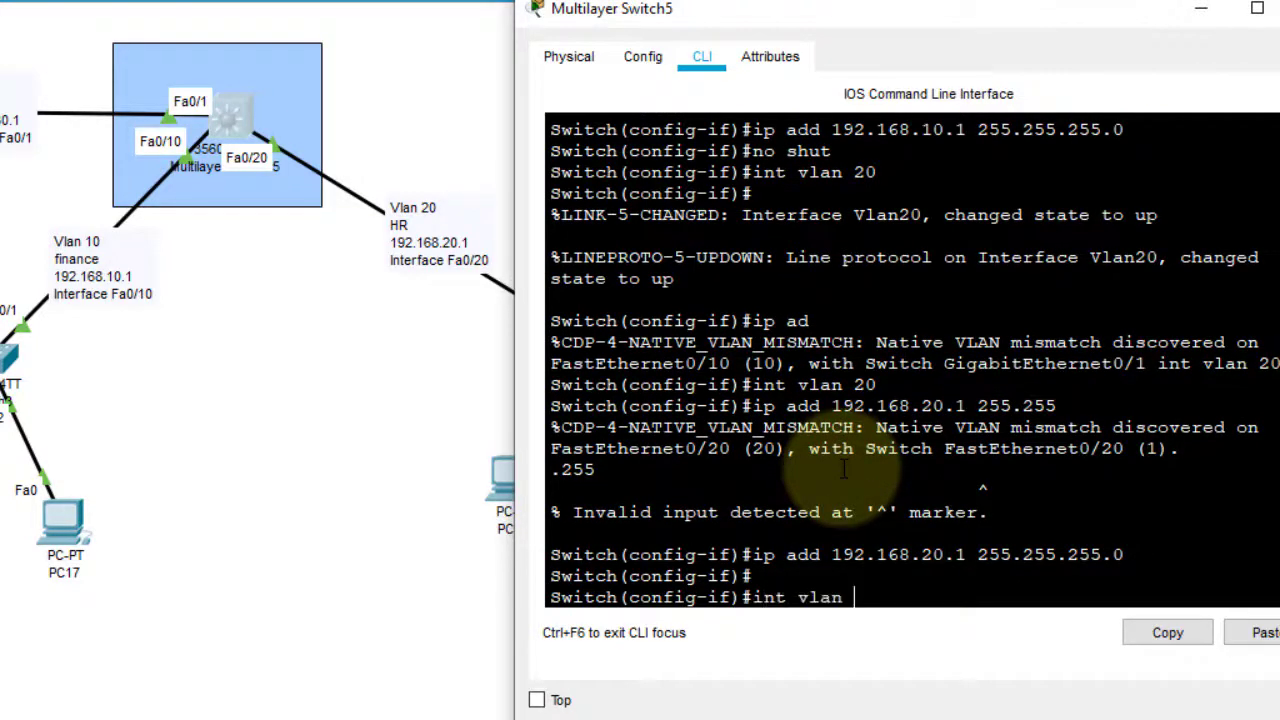
Step: Open the VLAN 30 interface, assign it 192.168.30.1 with mask 255.255.255.0, and enable it with no shut
type("int vlan 30")
key("Return")
key("Return")
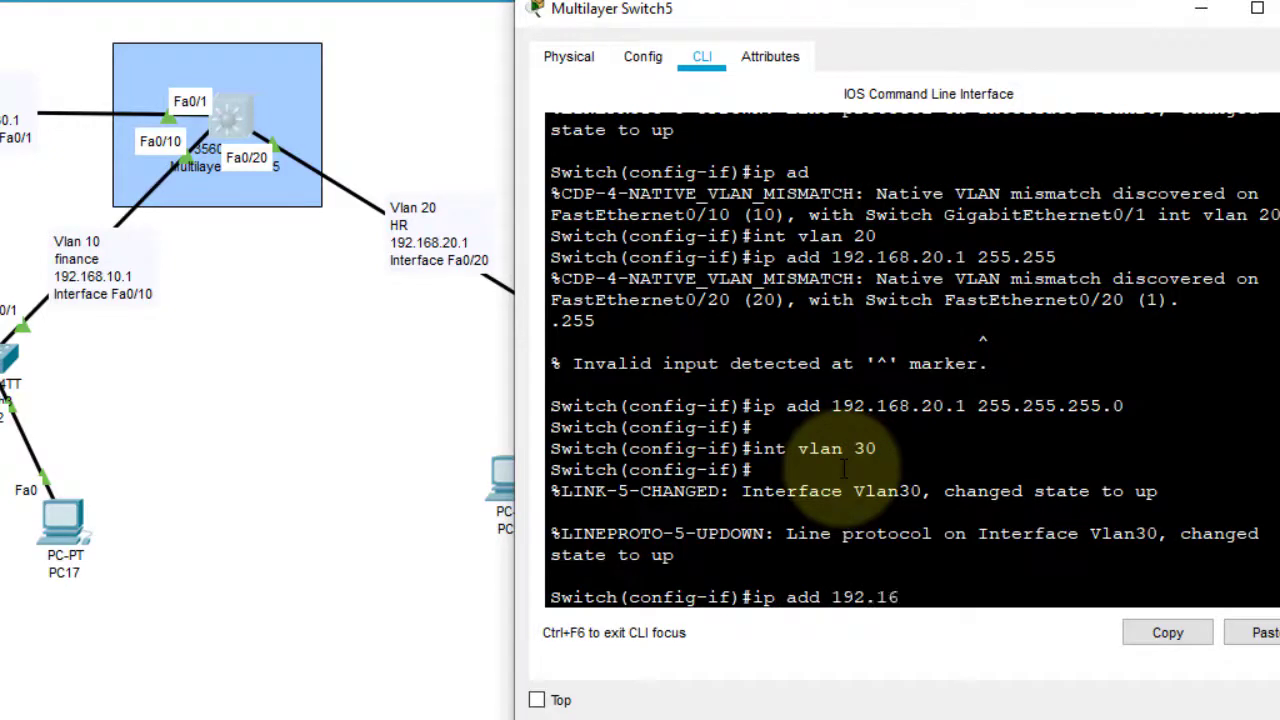
type("ip add 192.168.30.1255.255.25")
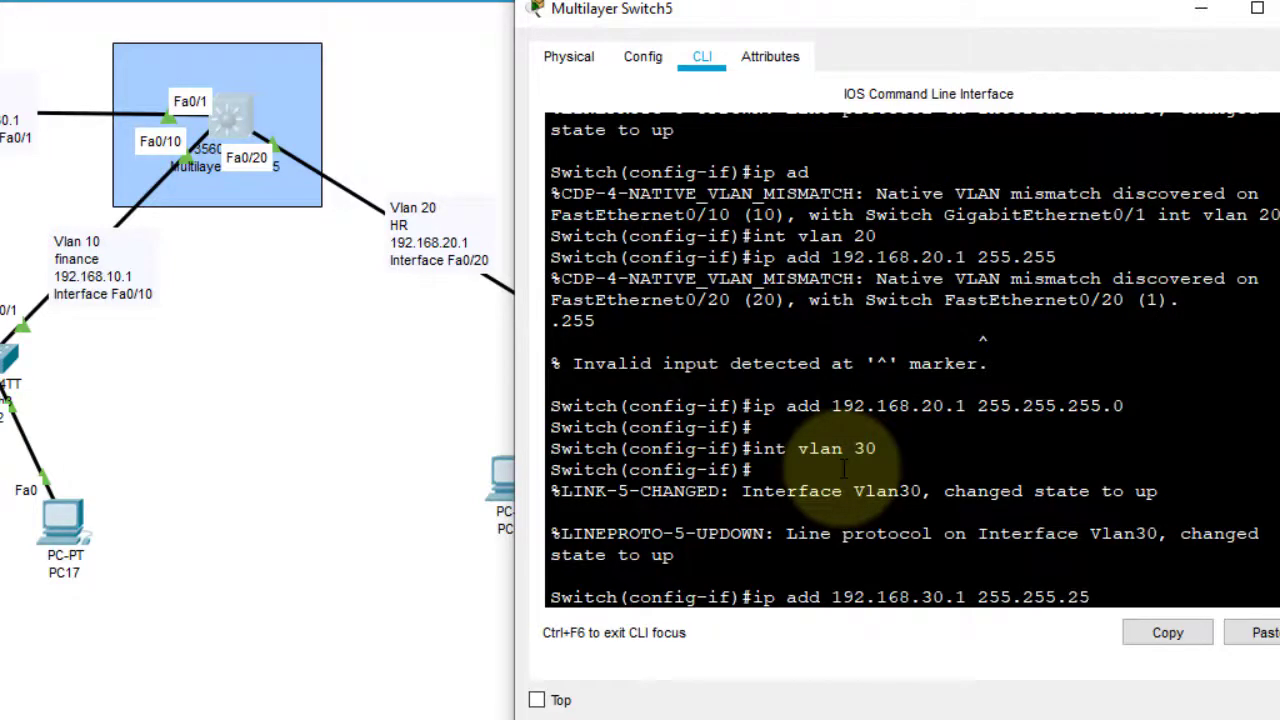
type("0")
key("Return")
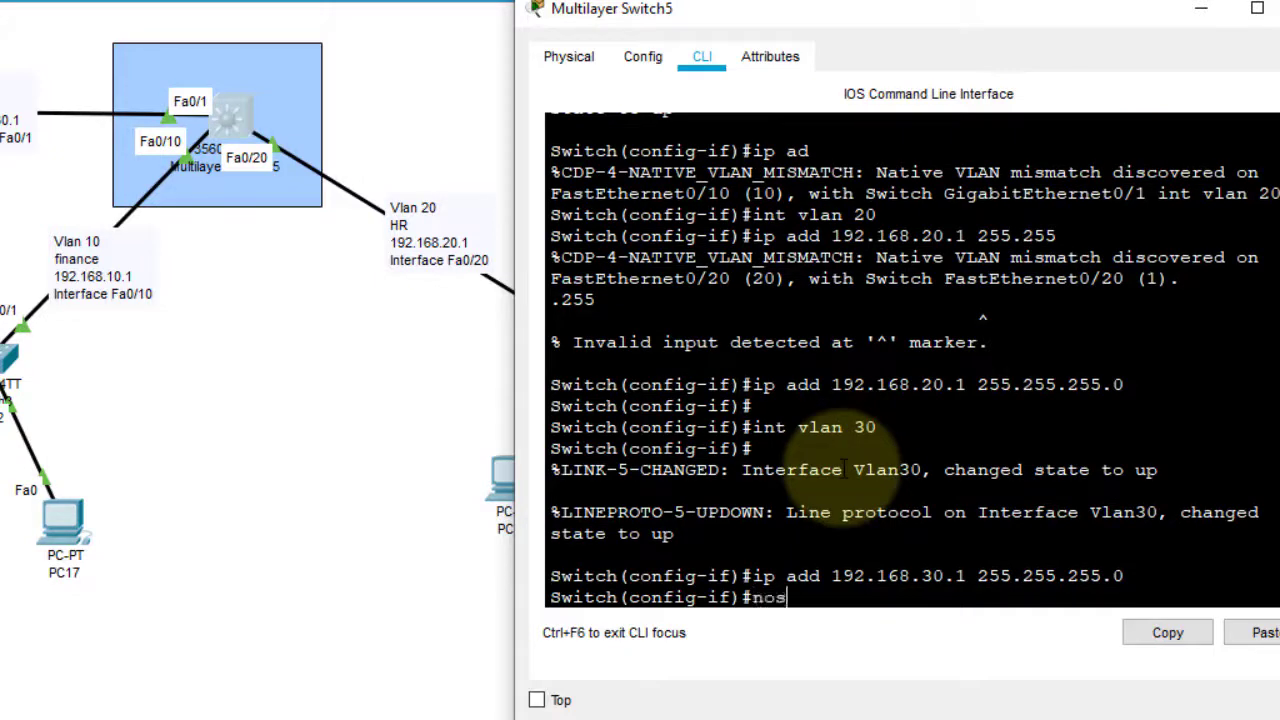
type("no shut")
key("Return")
key("Return")
Step: Exit to the privileged prompt and display the full interface address summary with show ip int br
type("exit")
key("Return")
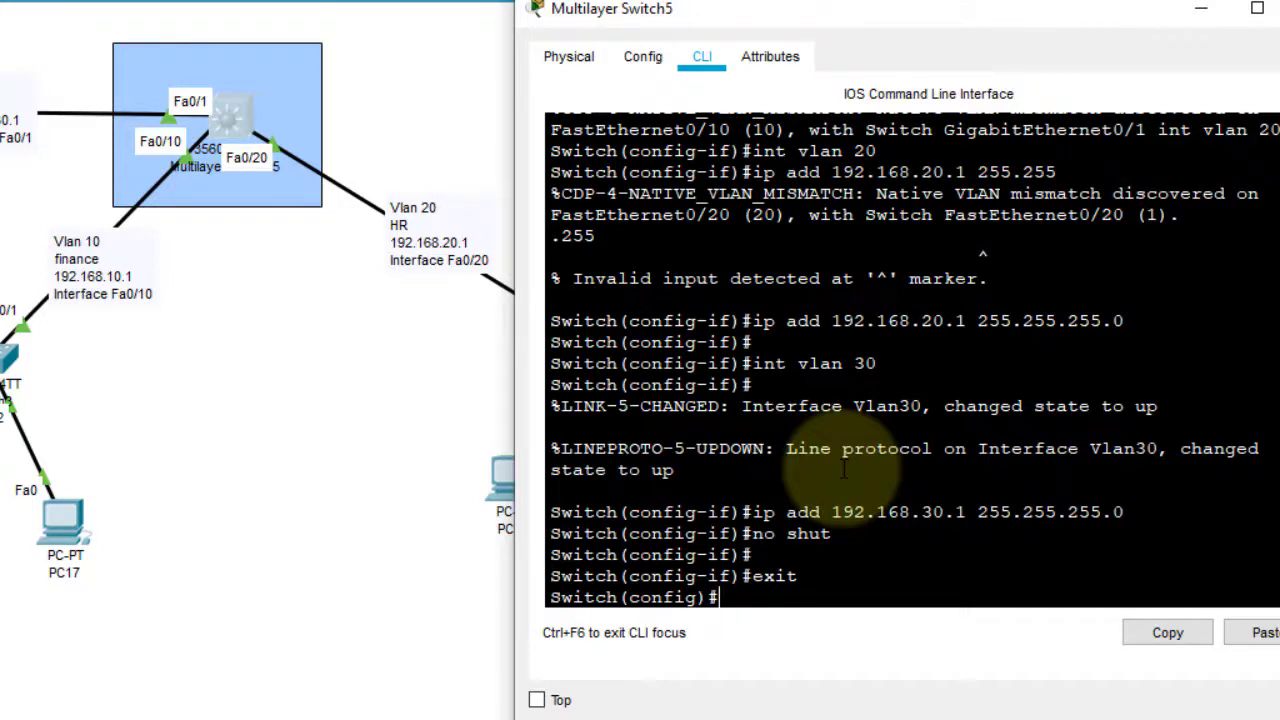
key("Return")
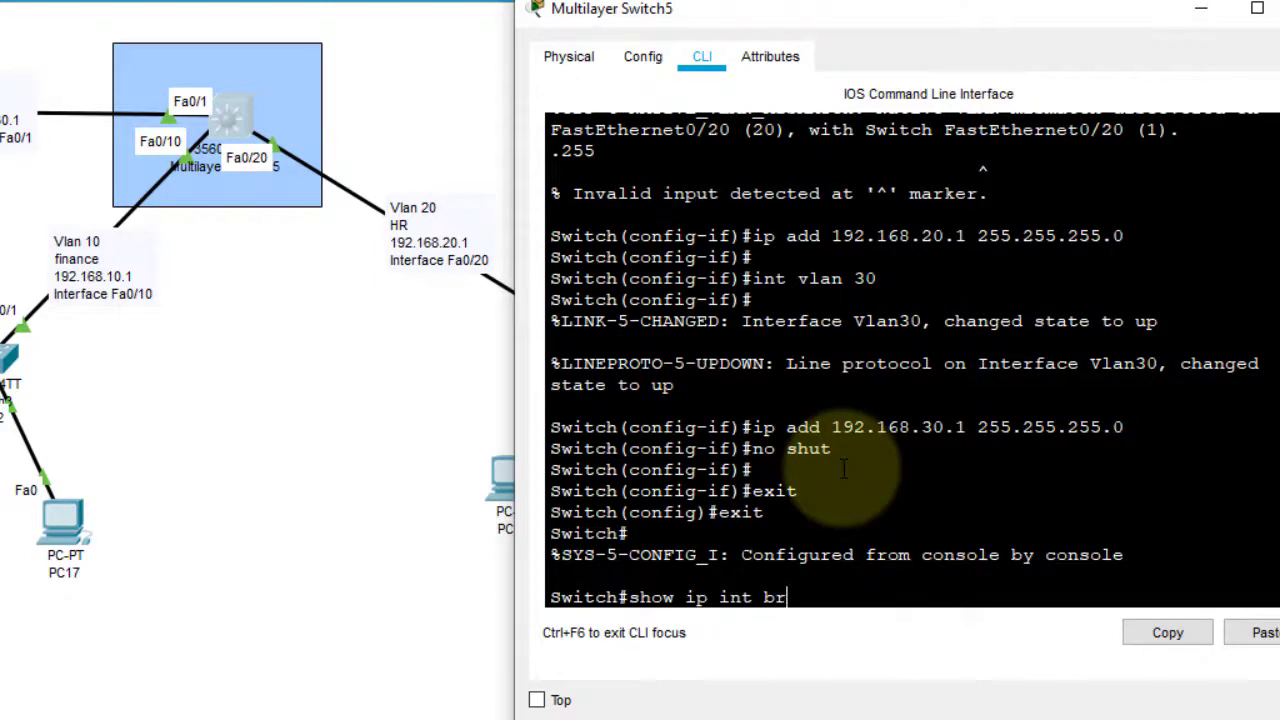
key("Return")
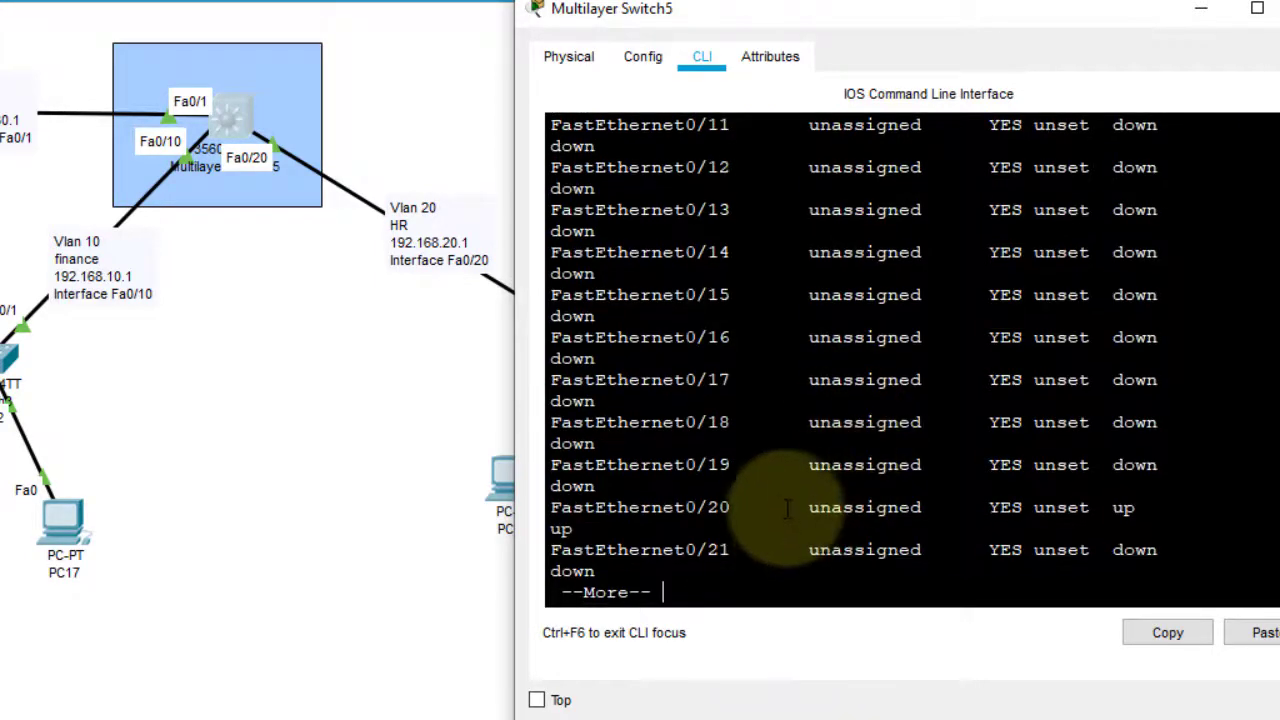
key("space")
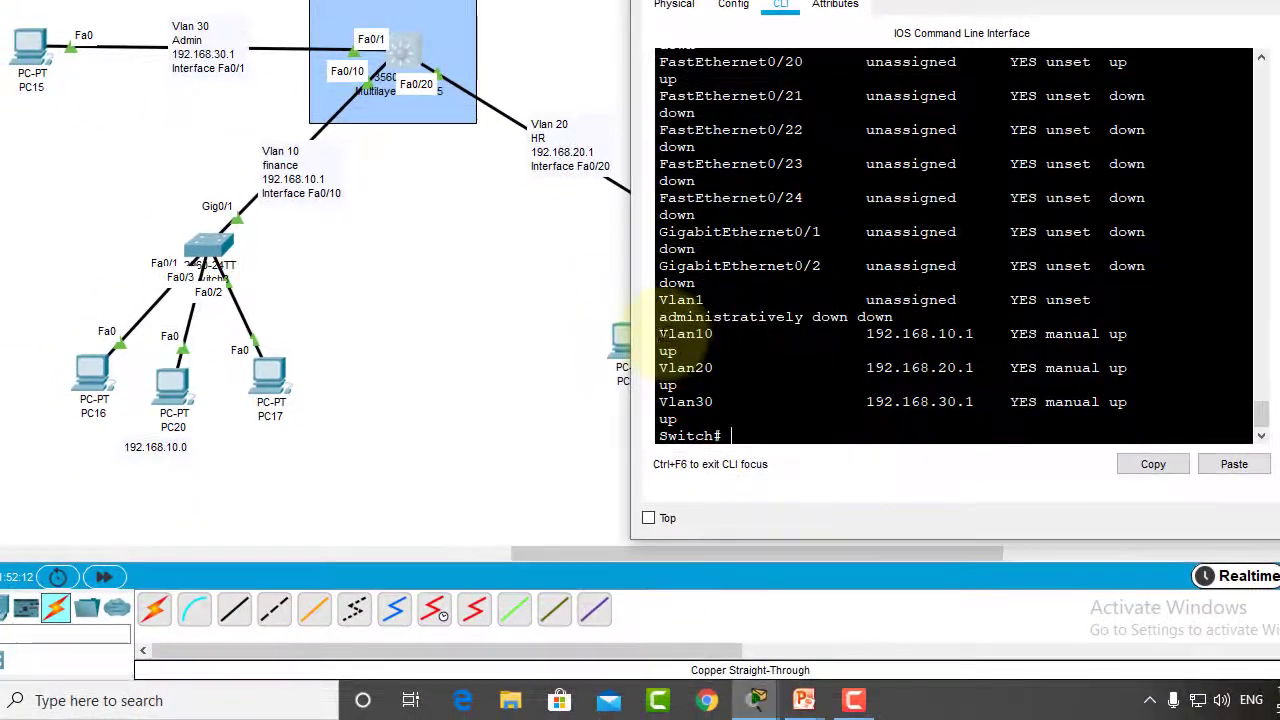
Step: Check the IP address and status entries for Vlan10, Vlan20 and Vlan30, and close the multilayer switch's window
left_click_drag(585, 433, 947, 433)
left_click_drag(1003, 335, 1088, 338)
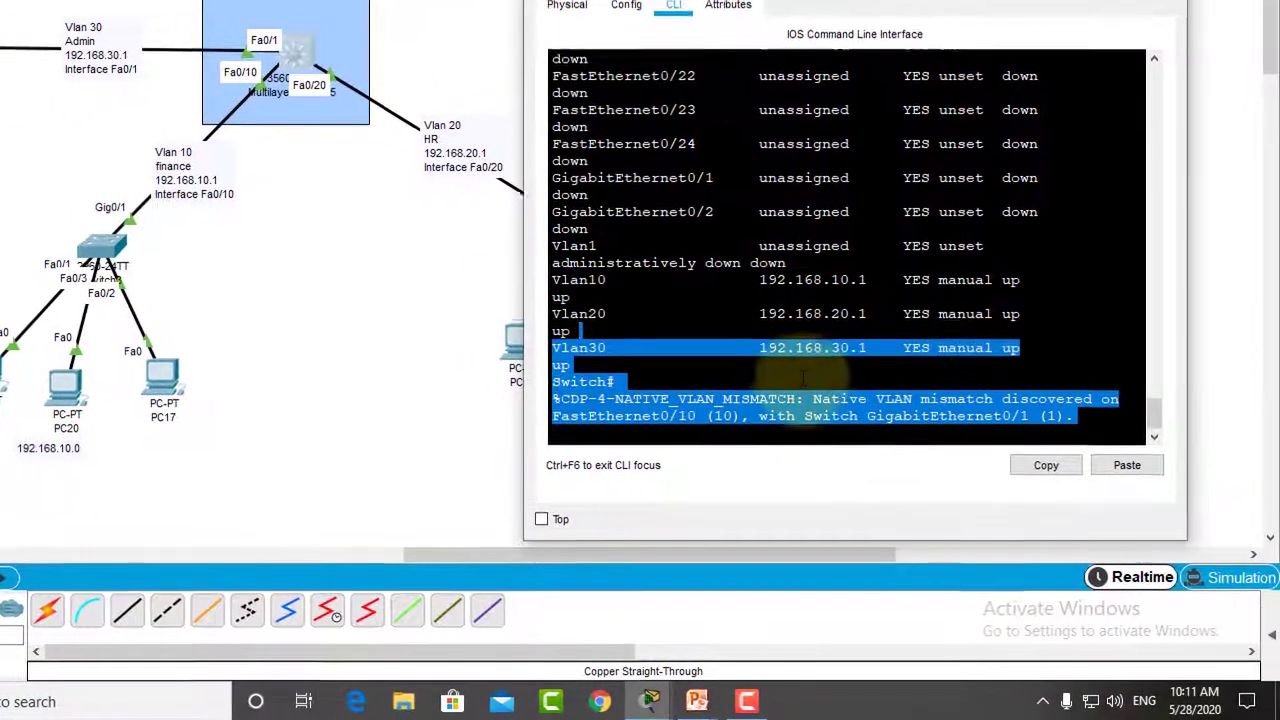
left_click(782, 370)
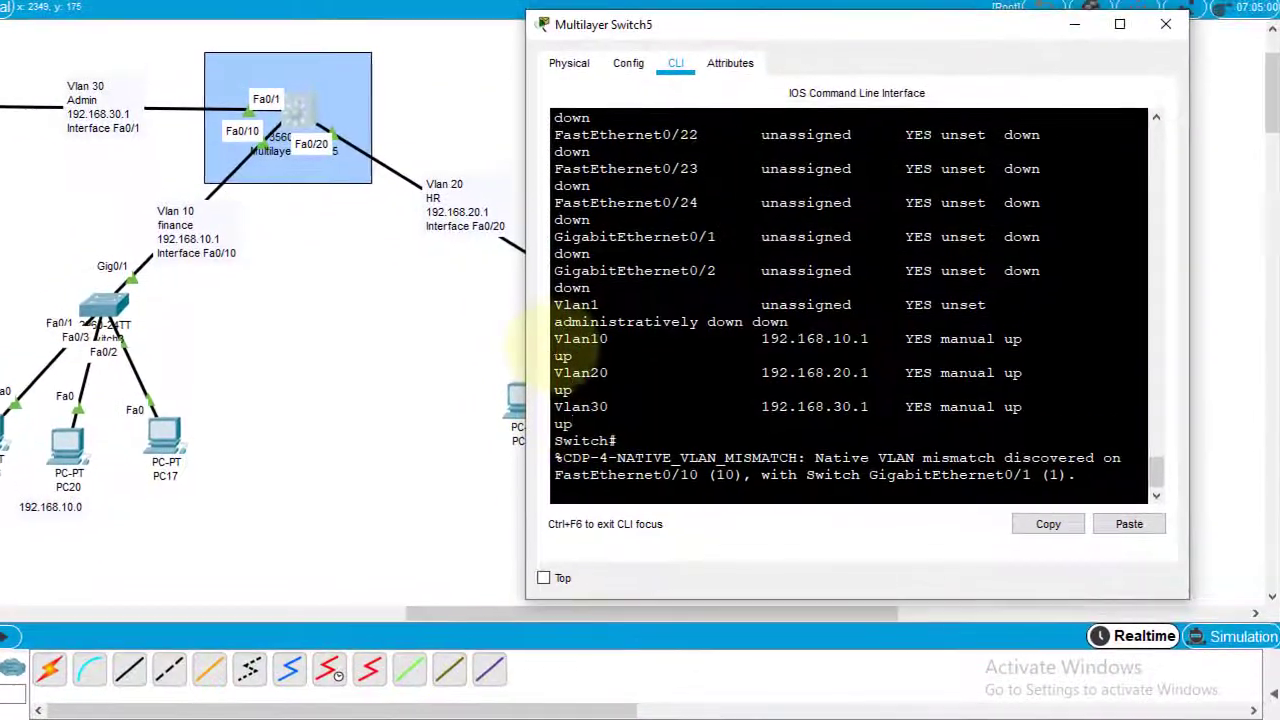
left_click_drag(555, 339, 868, 340)
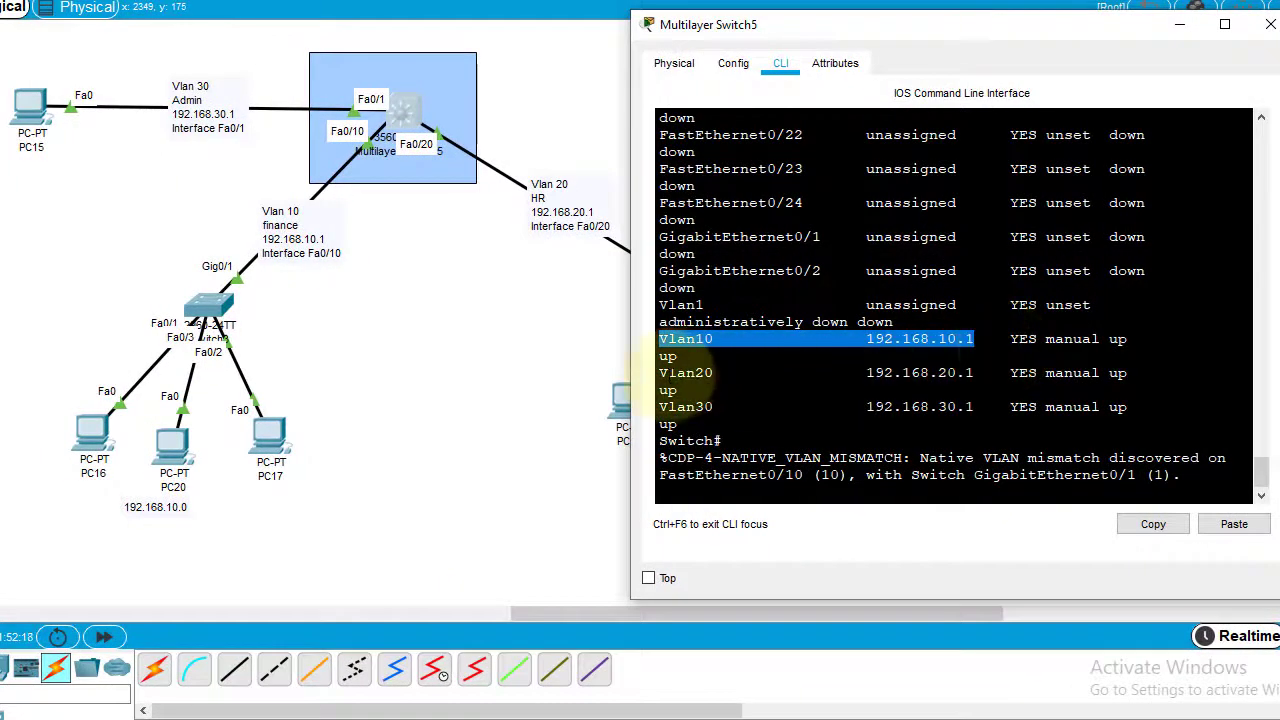
left_click_drag(659, 373, 974, 374)
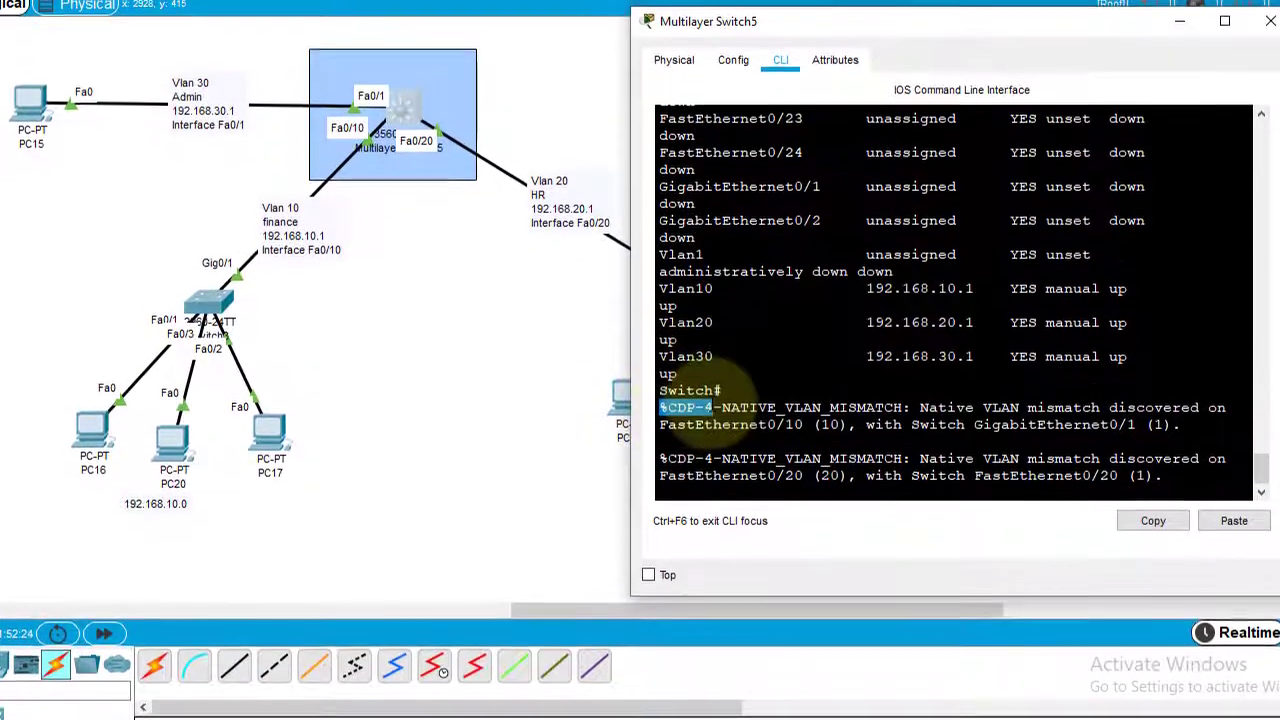
left_click_drag(659, 346, 1009, 360)
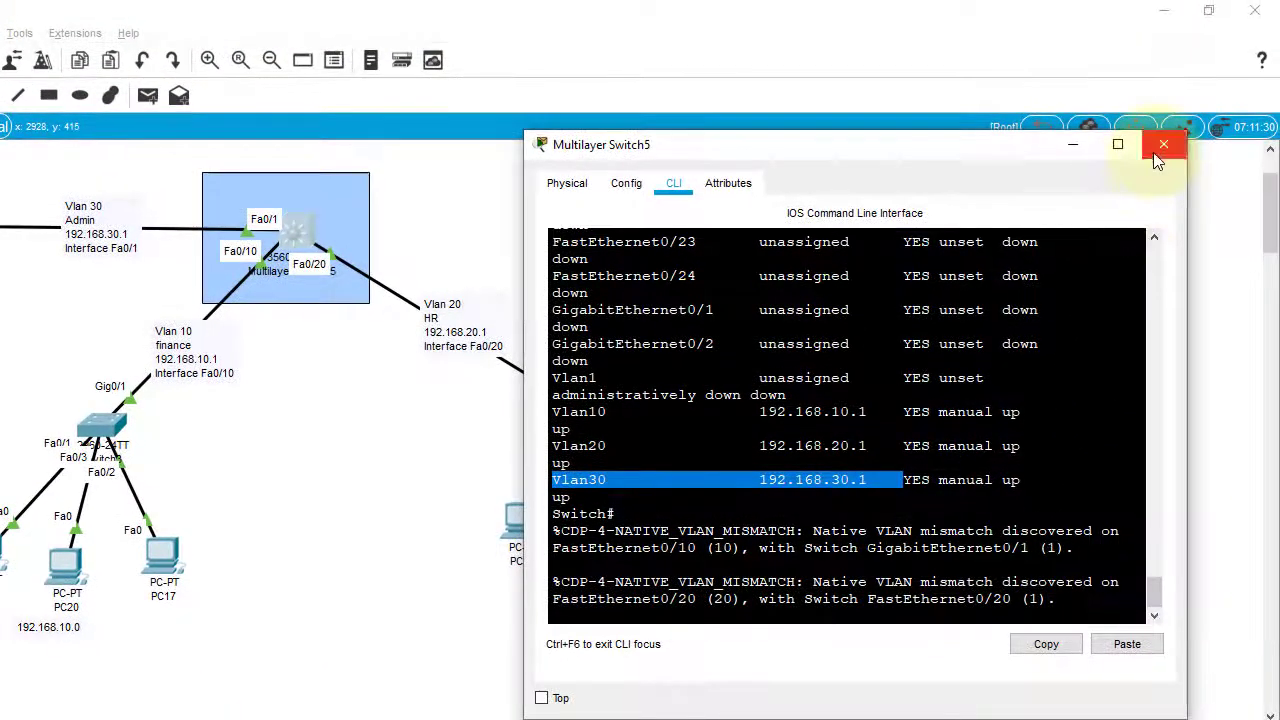
left_click(1241, 56)
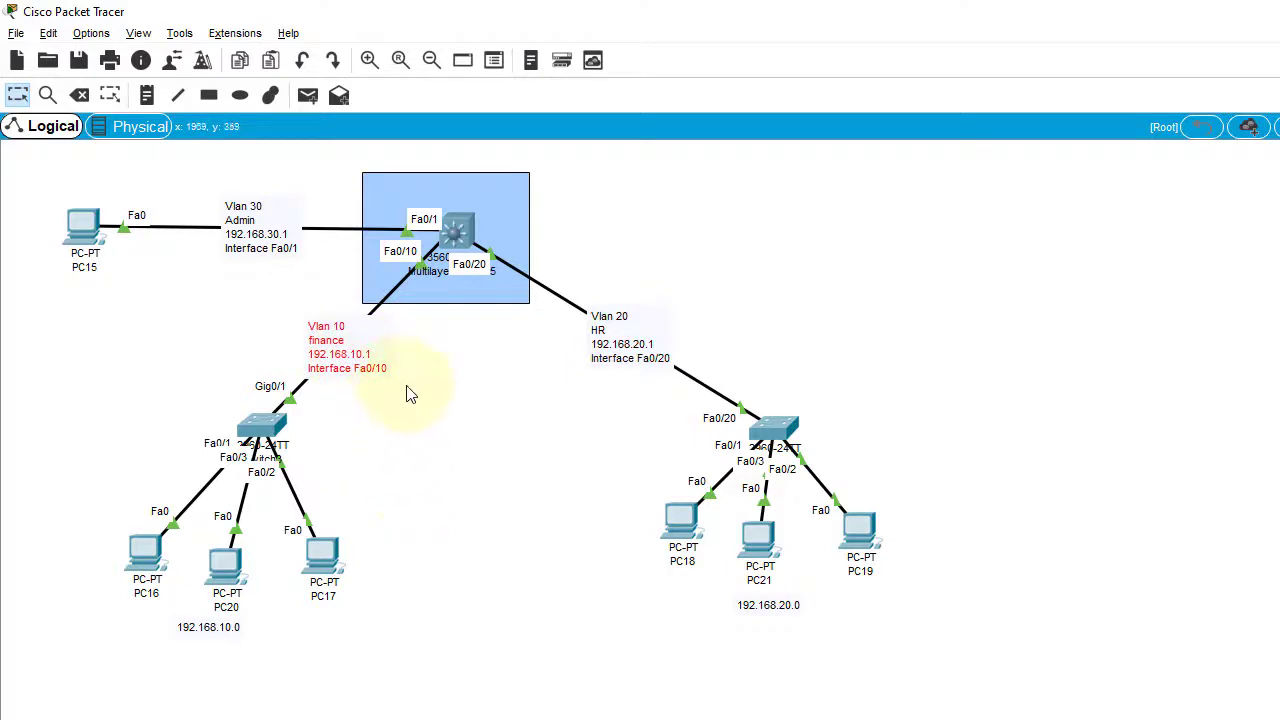
Step: Draw a rectangle with purple fill #b68bff around the Vlan 20 HR note in the topology
left_click(210, 95)
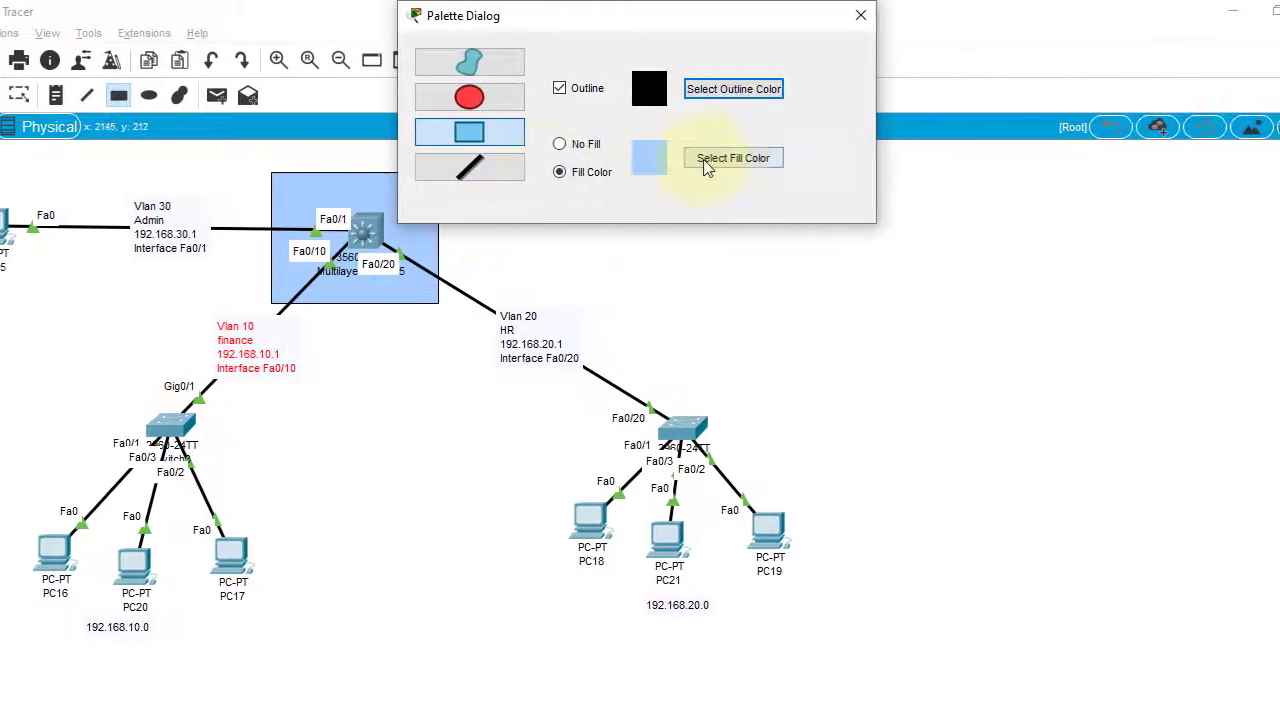
left_click(705, 158)
left_click(661, 360)
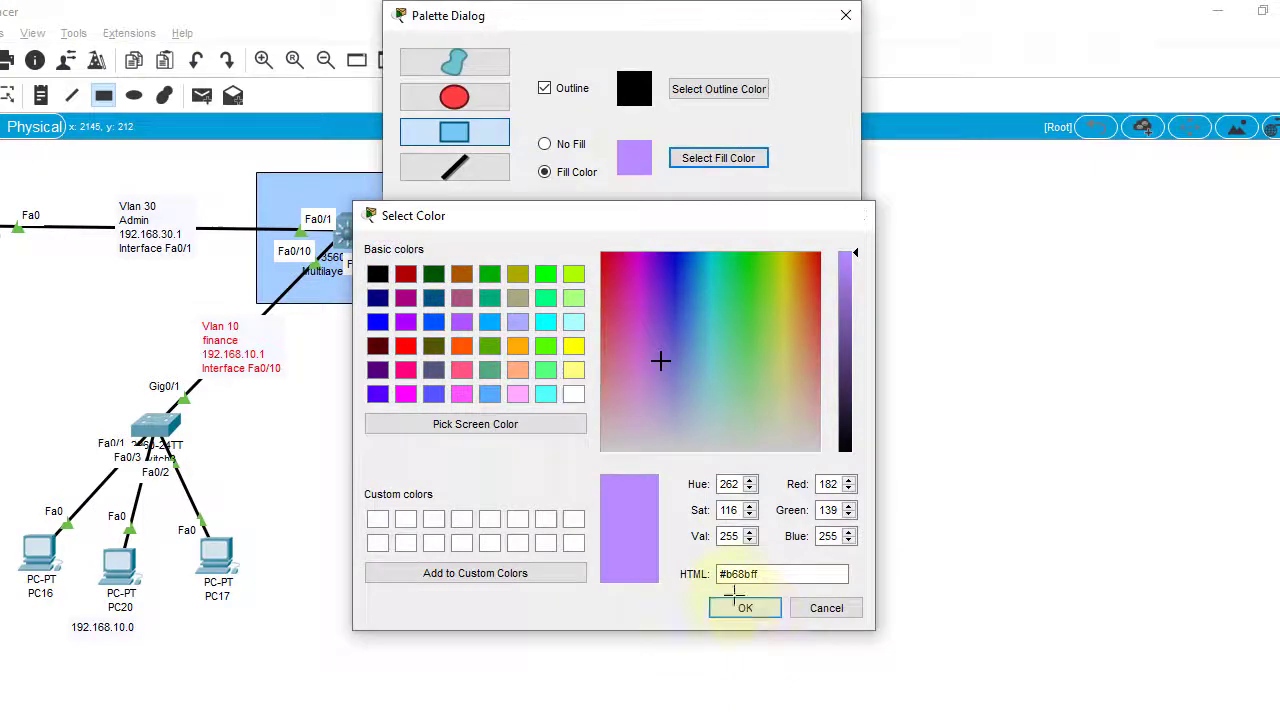
left_click(740, 603)
left_click_drag(459, 288, 588, 392)
Step: Draw a rectangle with light green fill around the Vlan 10 finance note in the topology
left_click(680, 157)
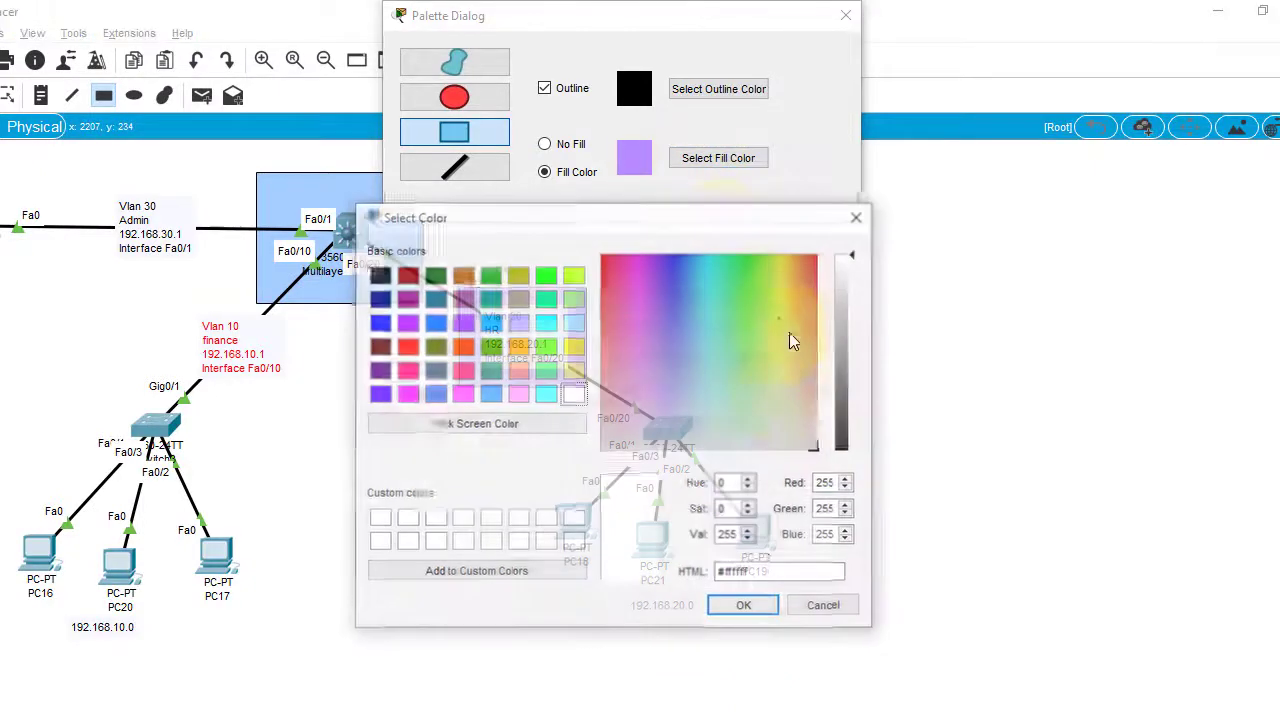
left_click(735, 366)
left_click(735, 609)
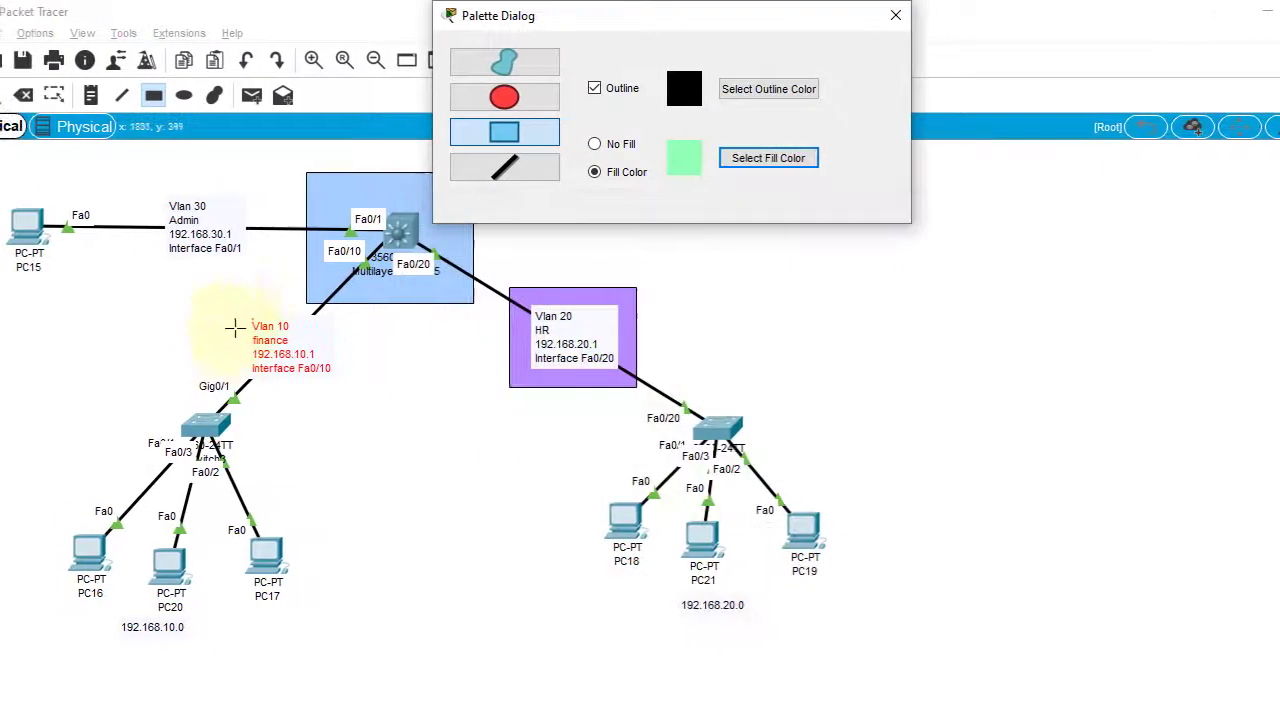
left_click_drag(190, 309, 297, 384)
Step: Draw a rectangle with blue fill #7b8fff around the Vlan 30 Admin note and close the drawing palette
left_click(770, 158)
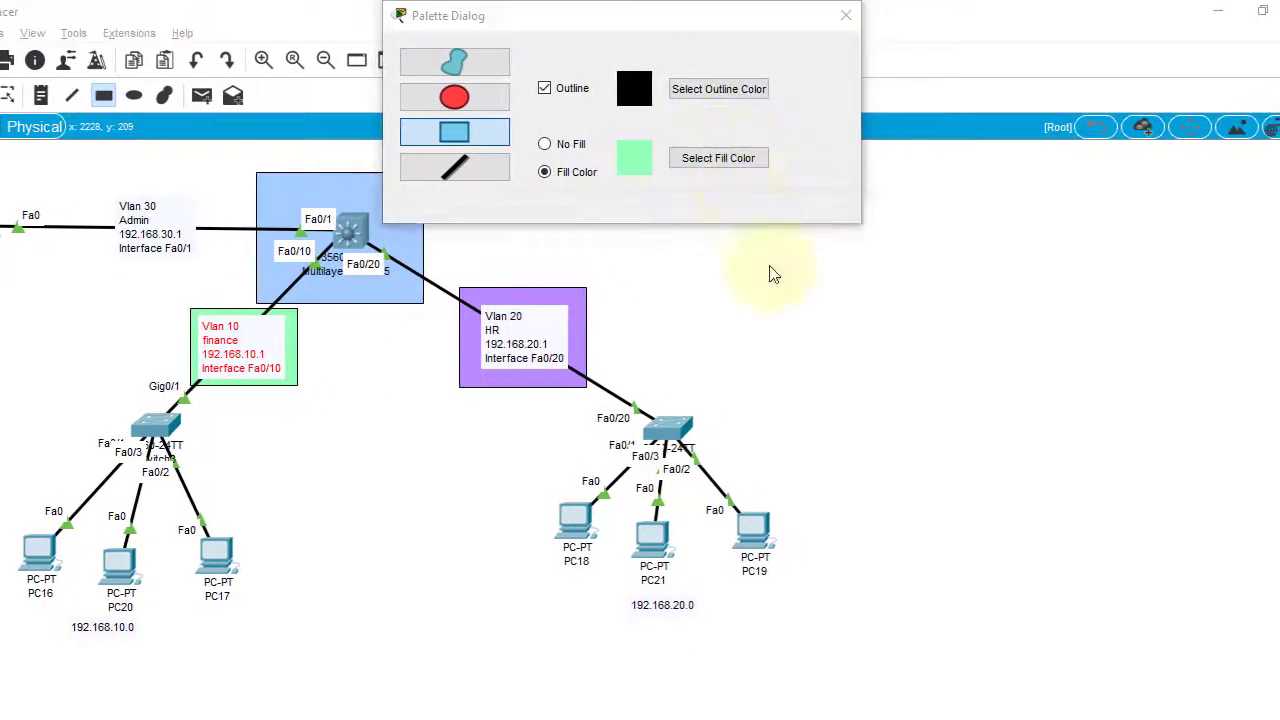
left_click(743, 329)
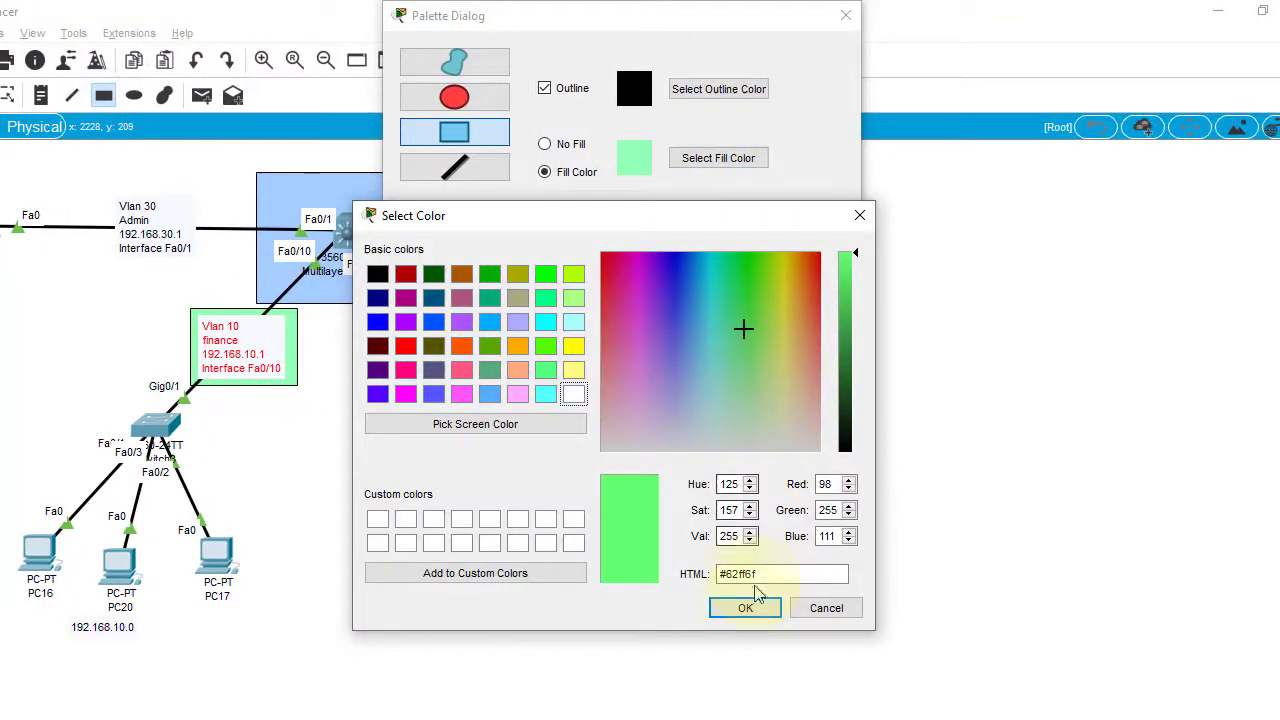
left_click(682, 350)
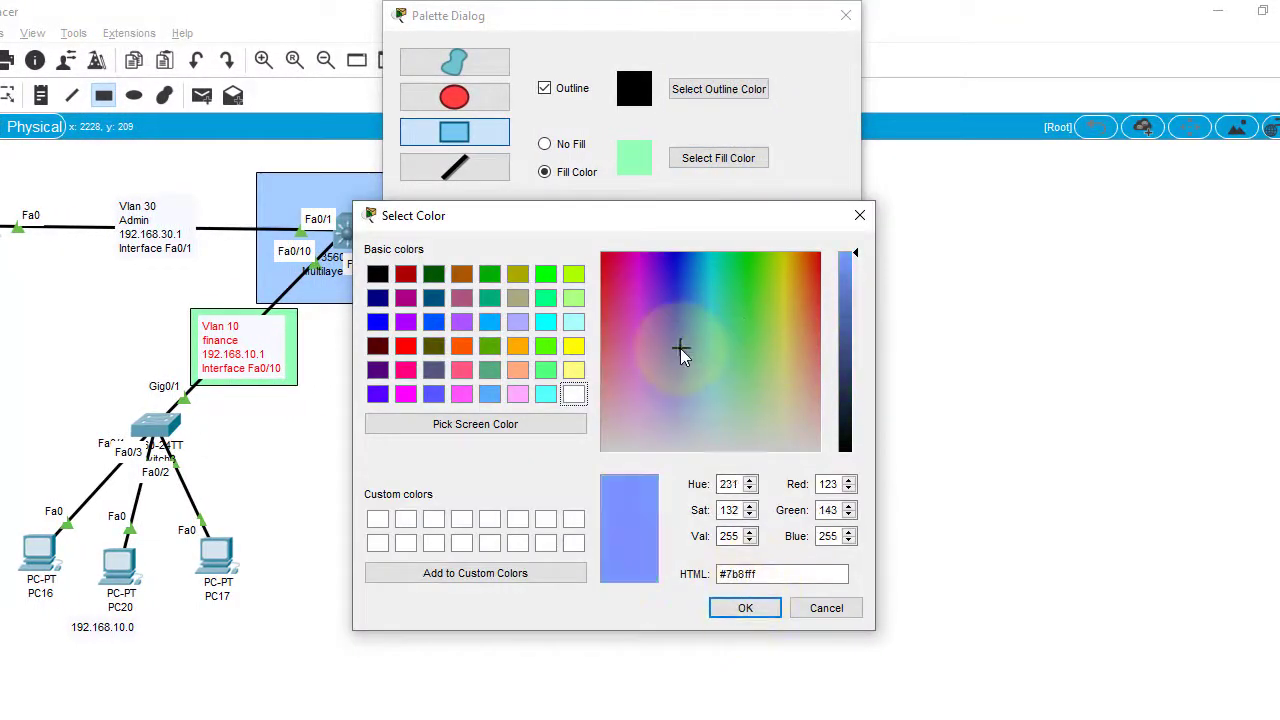
left_click(748, 608)
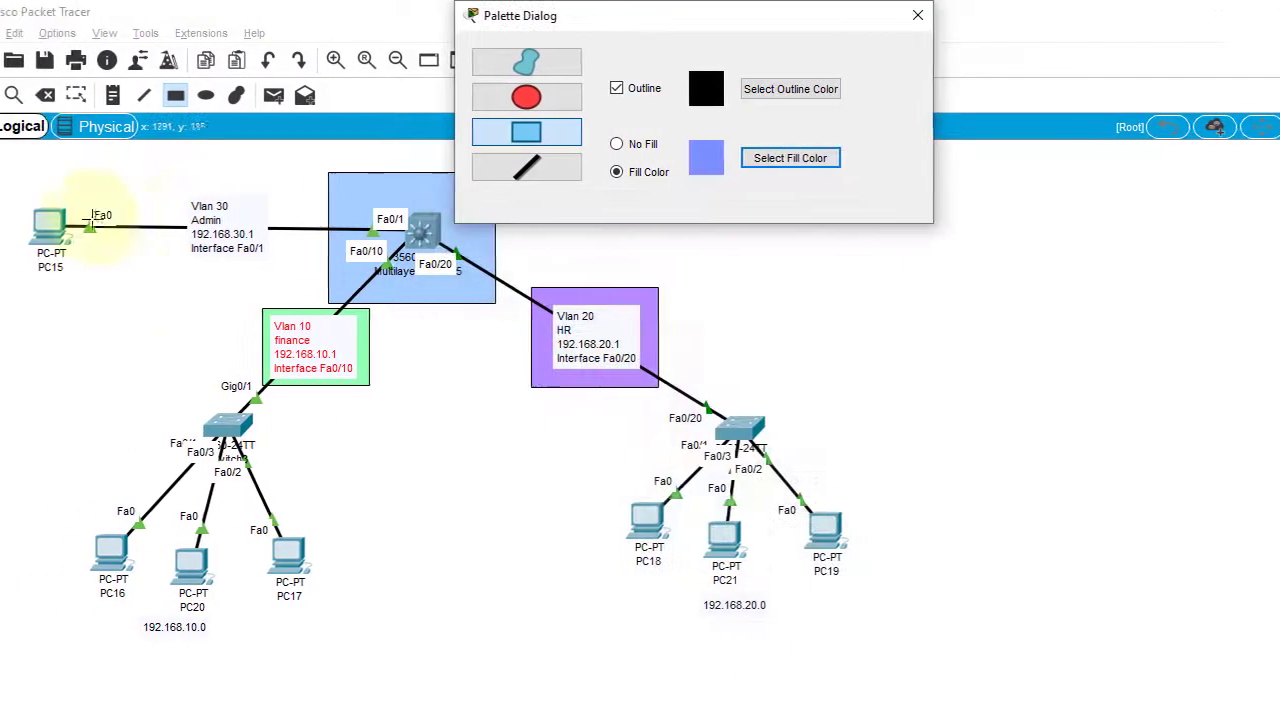
left_click_drag(173, 178, 277, 272)
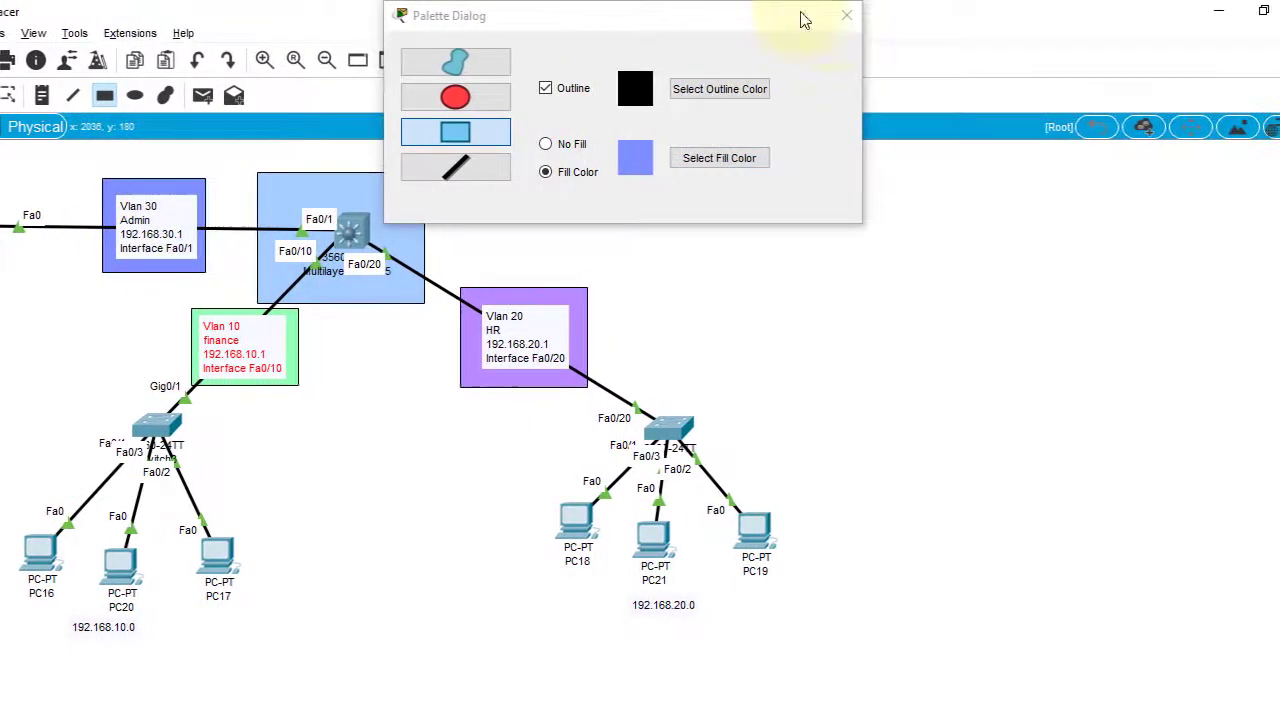
left_click(846, 15)
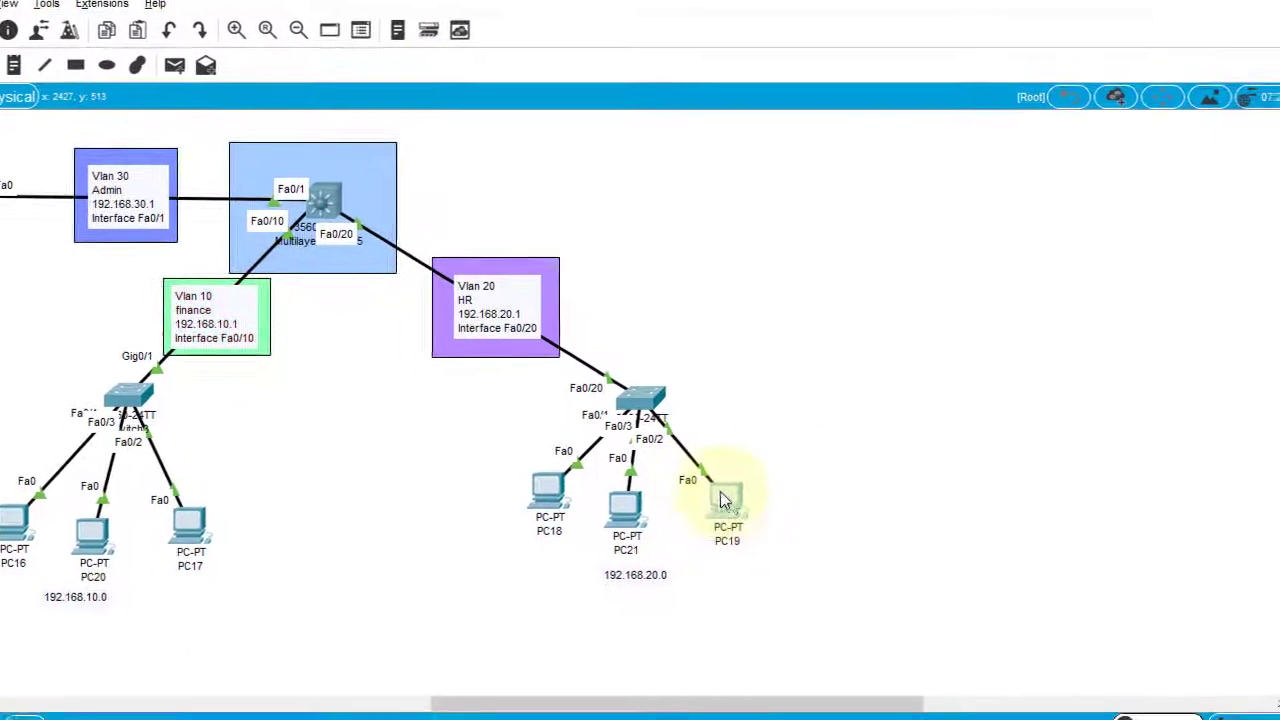
Step: Open PC19's IP configuration, with its window narrowed and moved aside so the topology's VLAN notes stay readable
left_click(746, 528)
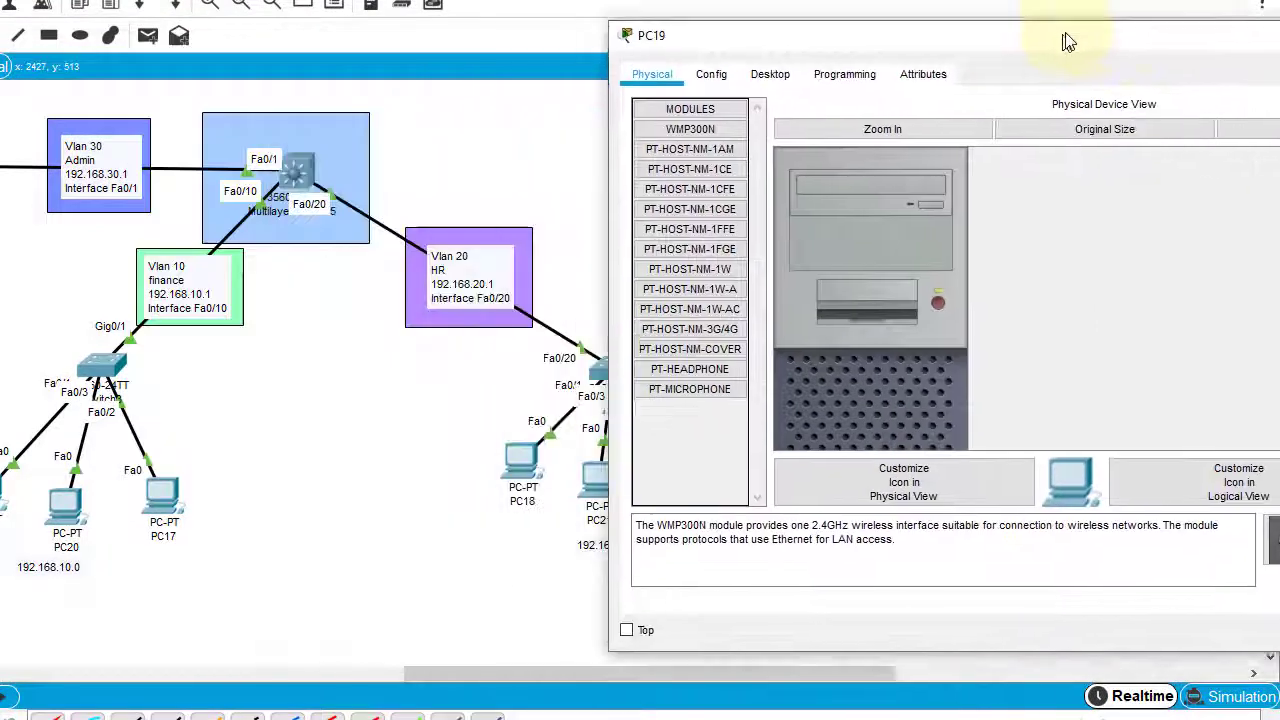
left_click_drag(1068, 42, 1246, 8)
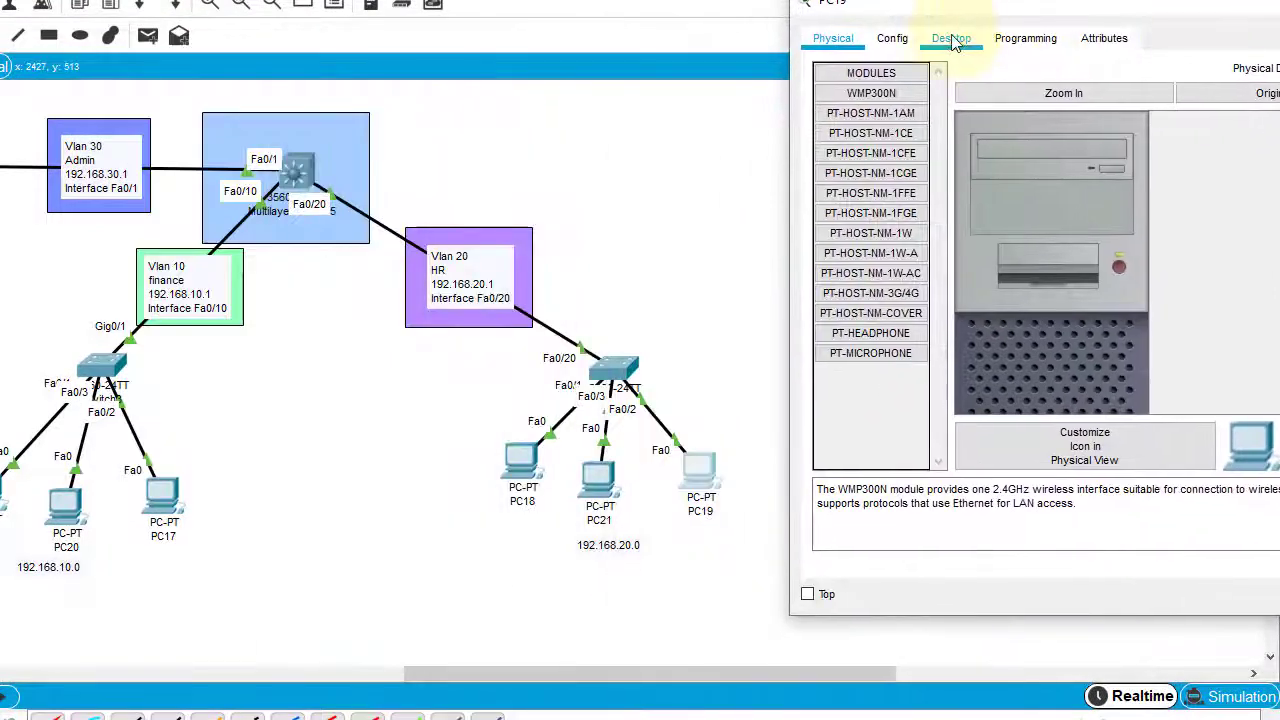
left_click_drag(997, 9, 644, 2)
left_click_drag(964, 43, 842, 43)
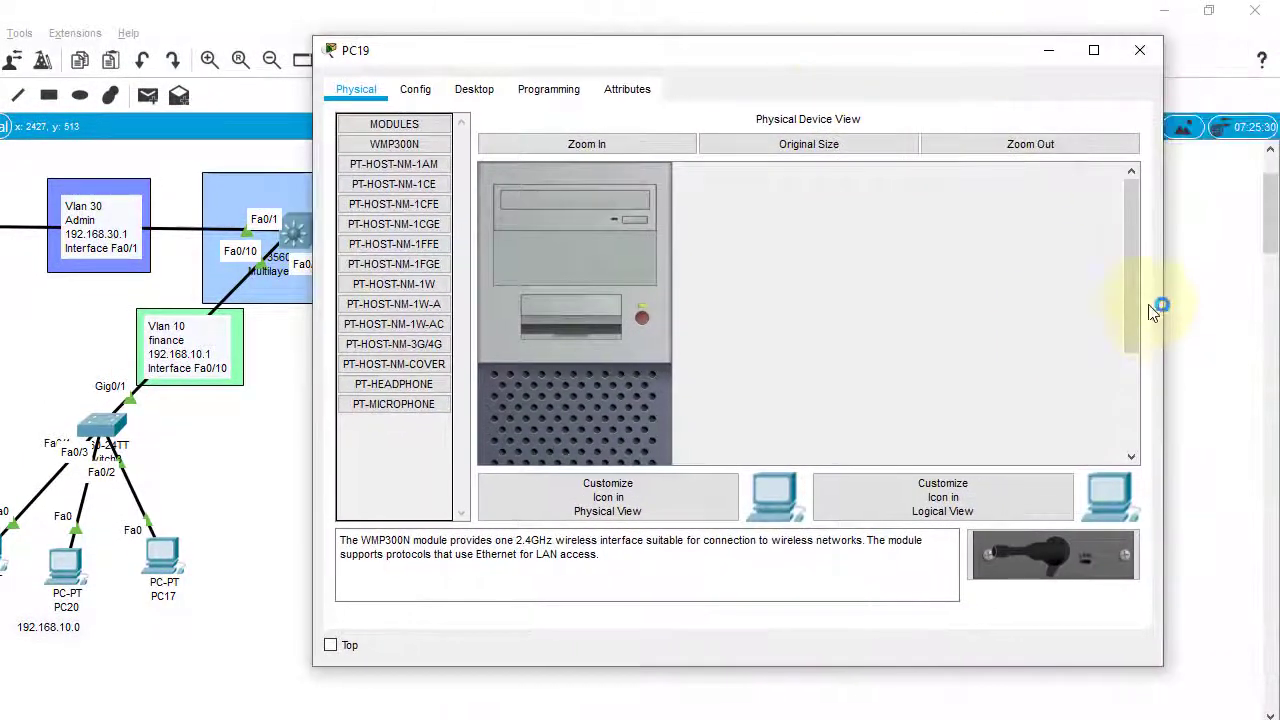
left_click_drag(1161, 317, 1042, 295)
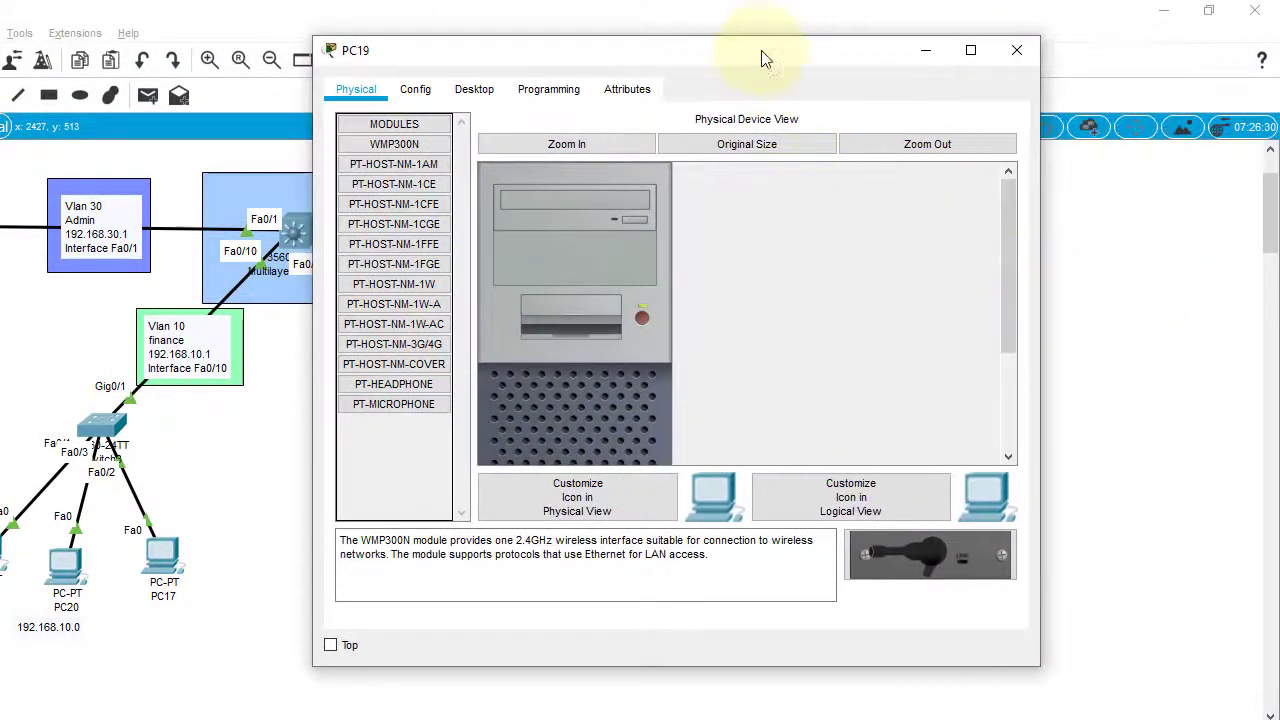
left_click_drag(763, 52, 1080, 92)
left_click(795, 130)
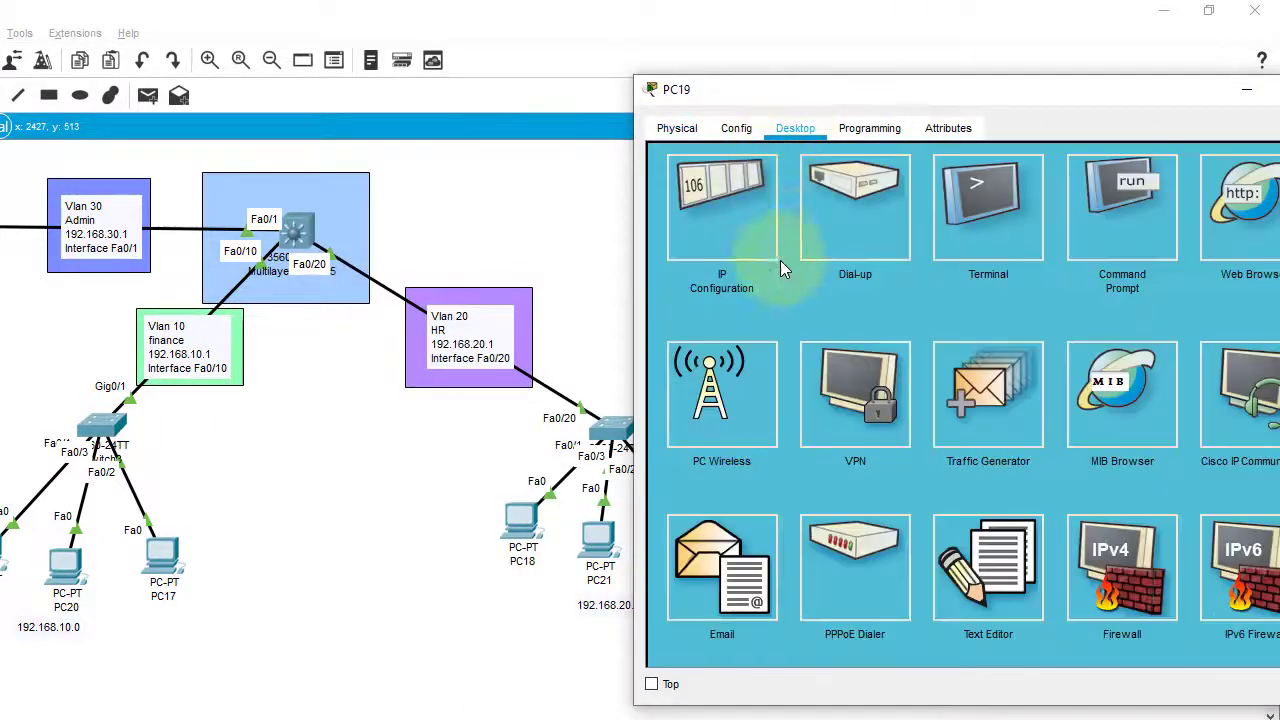
left_click(714, 223)
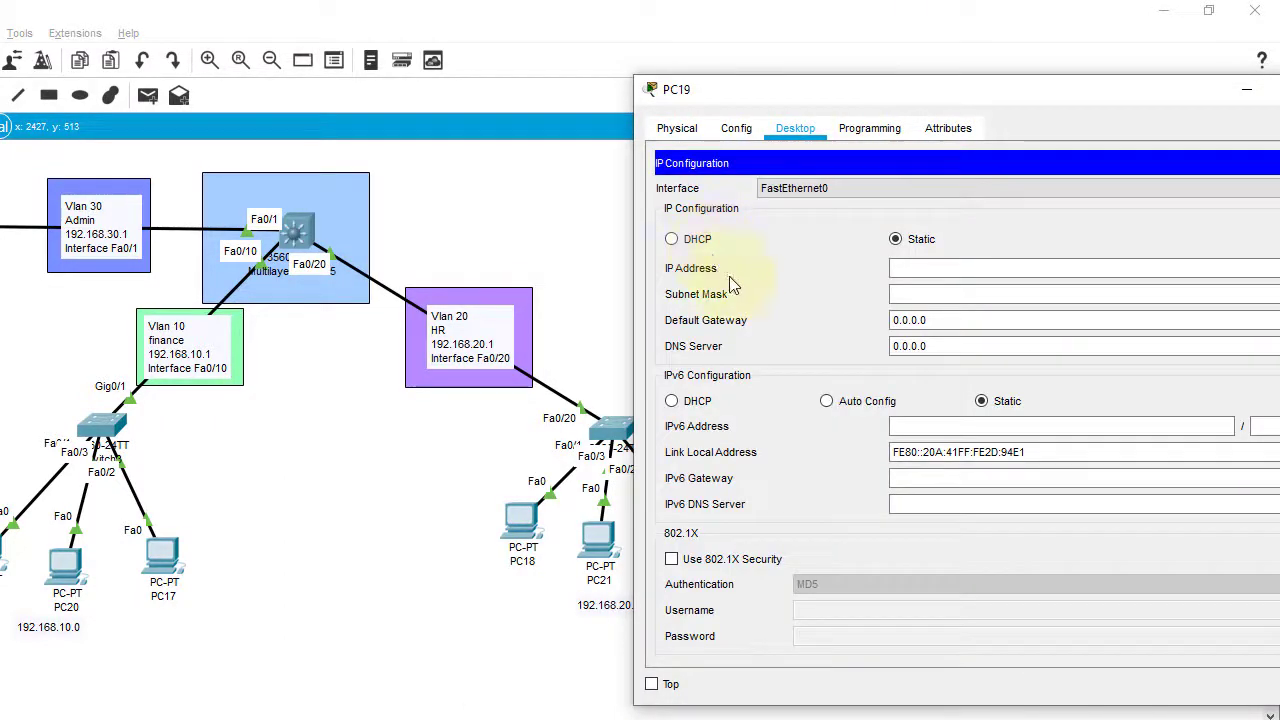
Step: Assign PC19 the static IP address 192.168.20.2 with subnet mask 255.255.255.0
left_click(940, 267)
type("192.1")
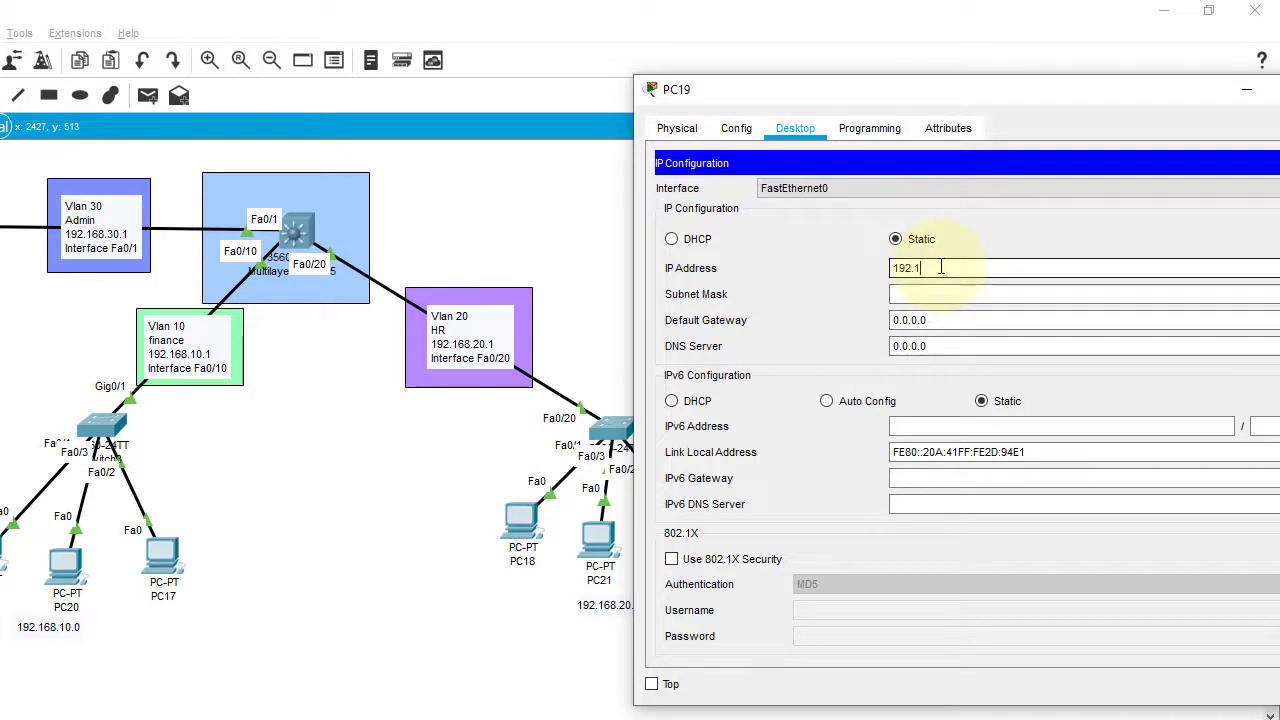
type("68.2")
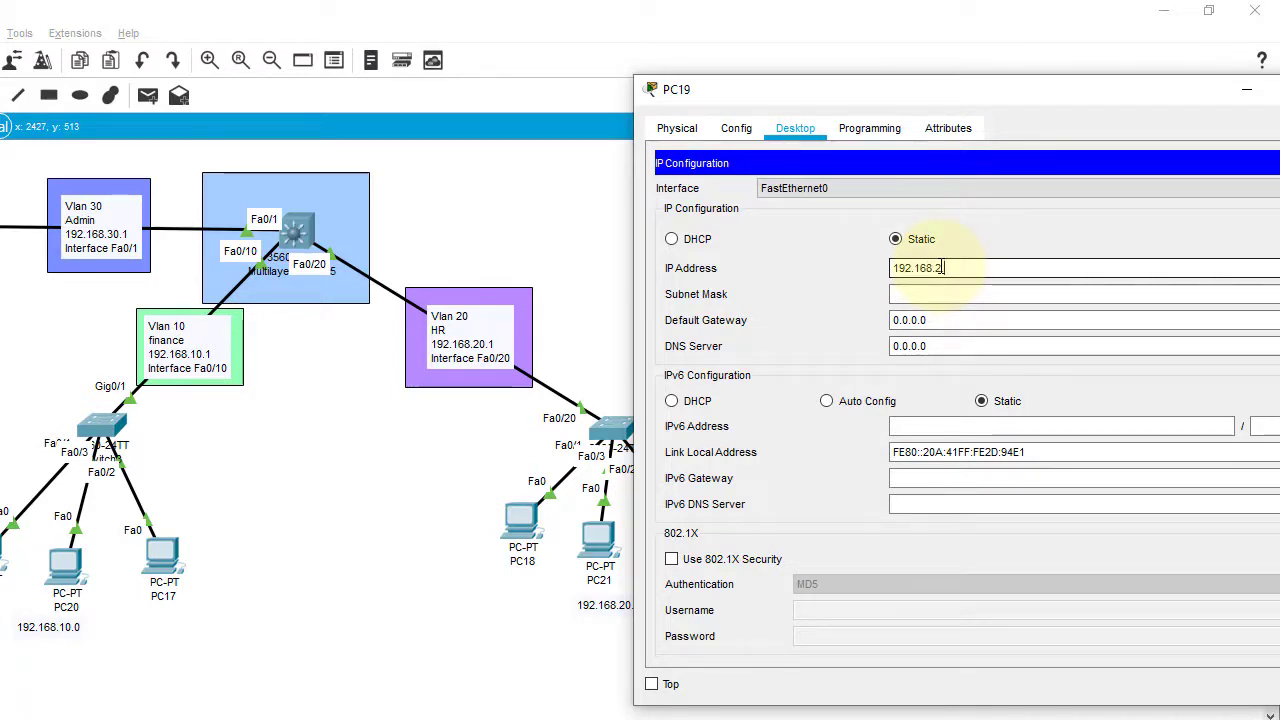
type(".")
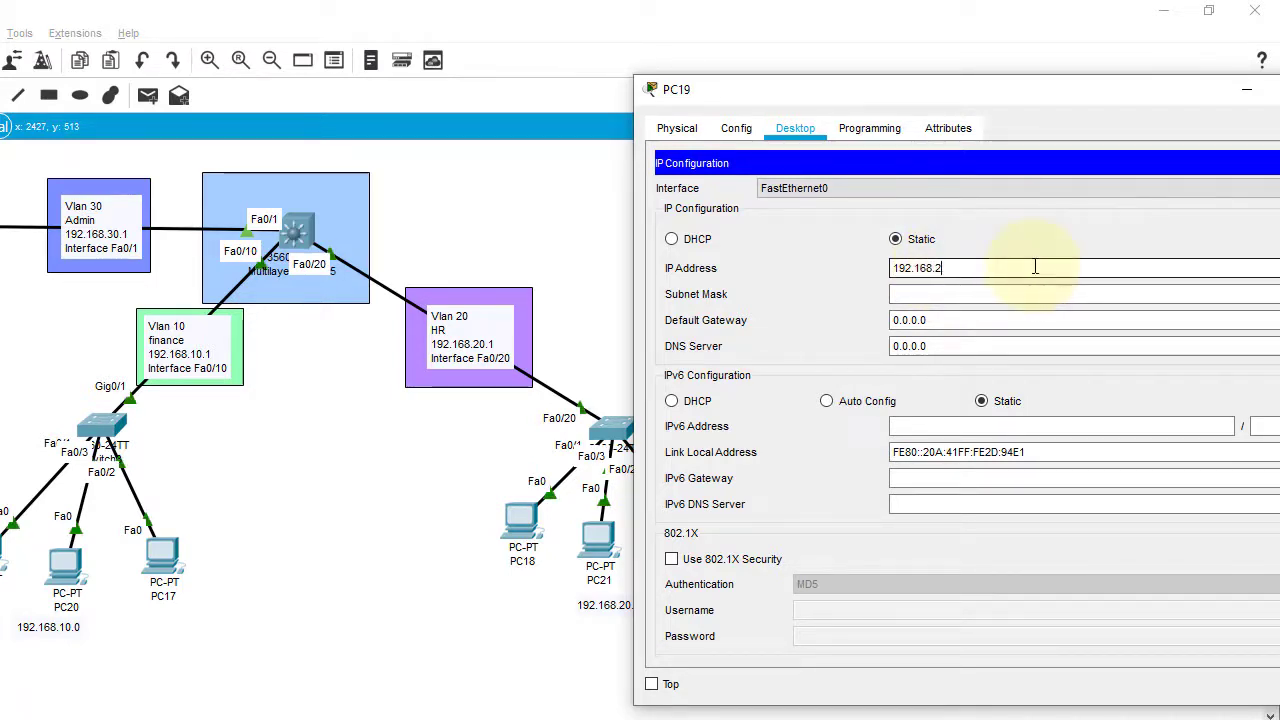
type("0.2")
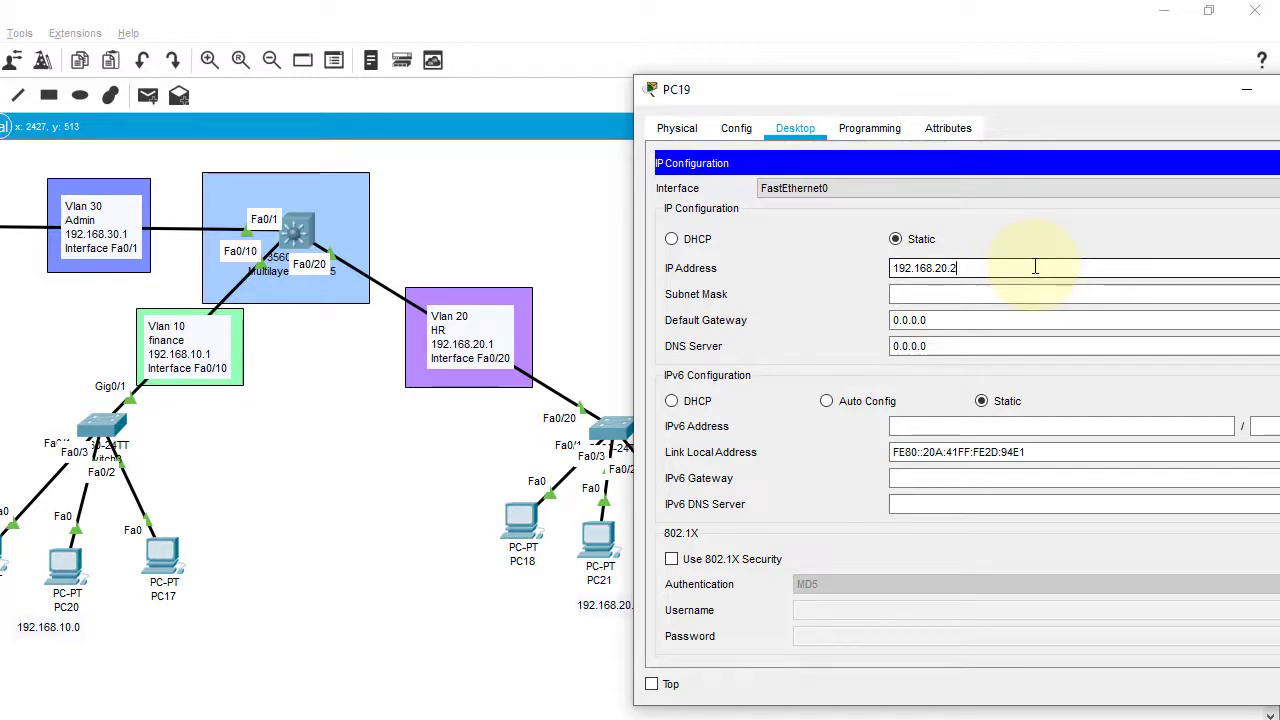
key("Tab")
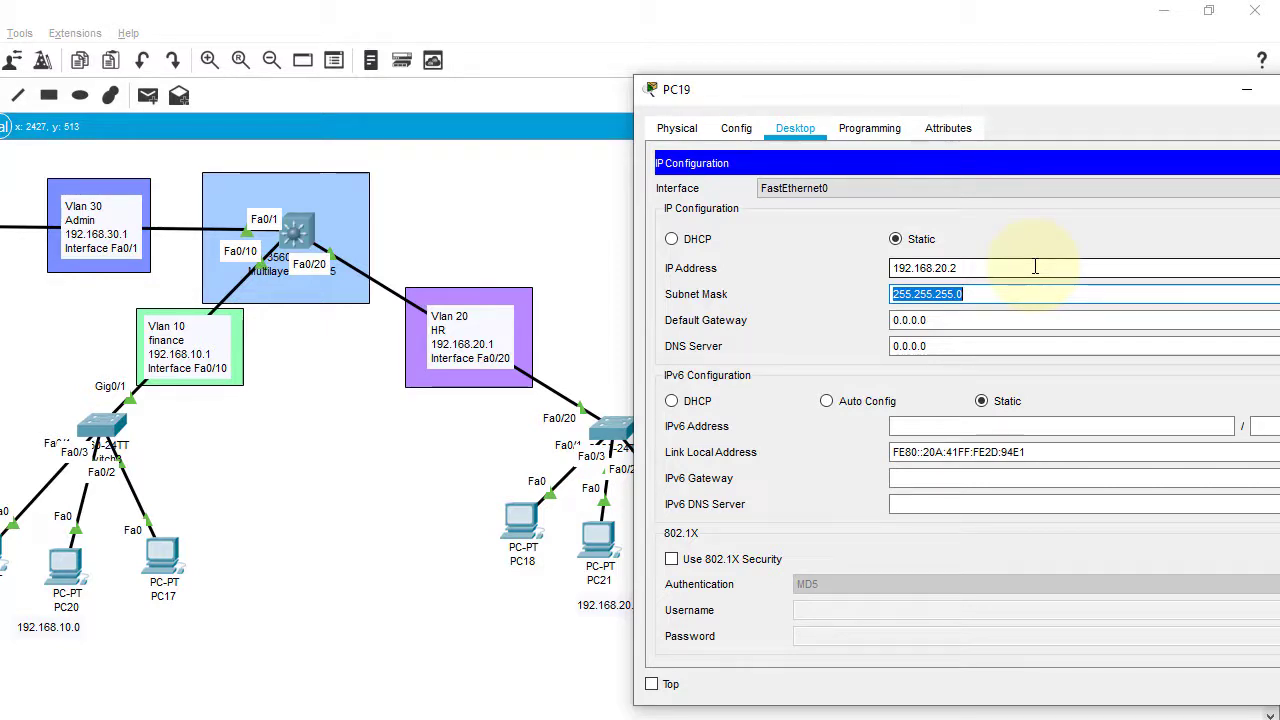
Step: Set PC19's default gateway to 192.168.20.1 and close its window
key("Tab")
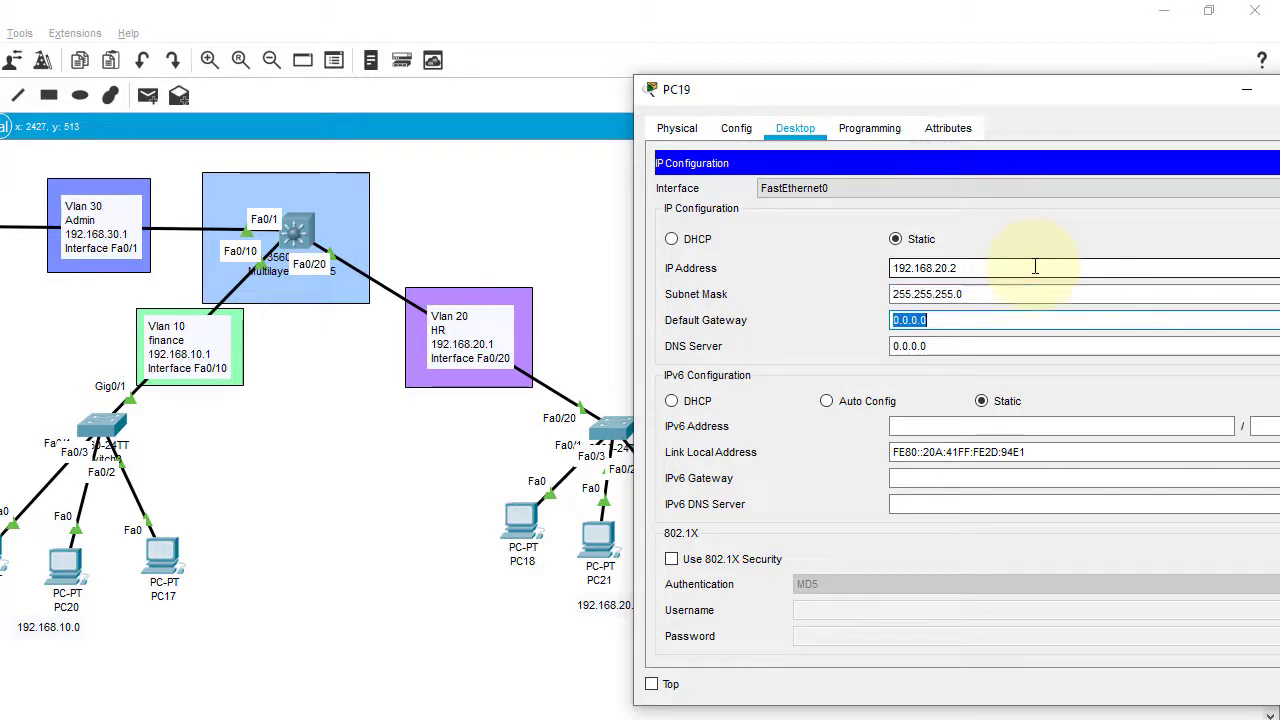
type("19")
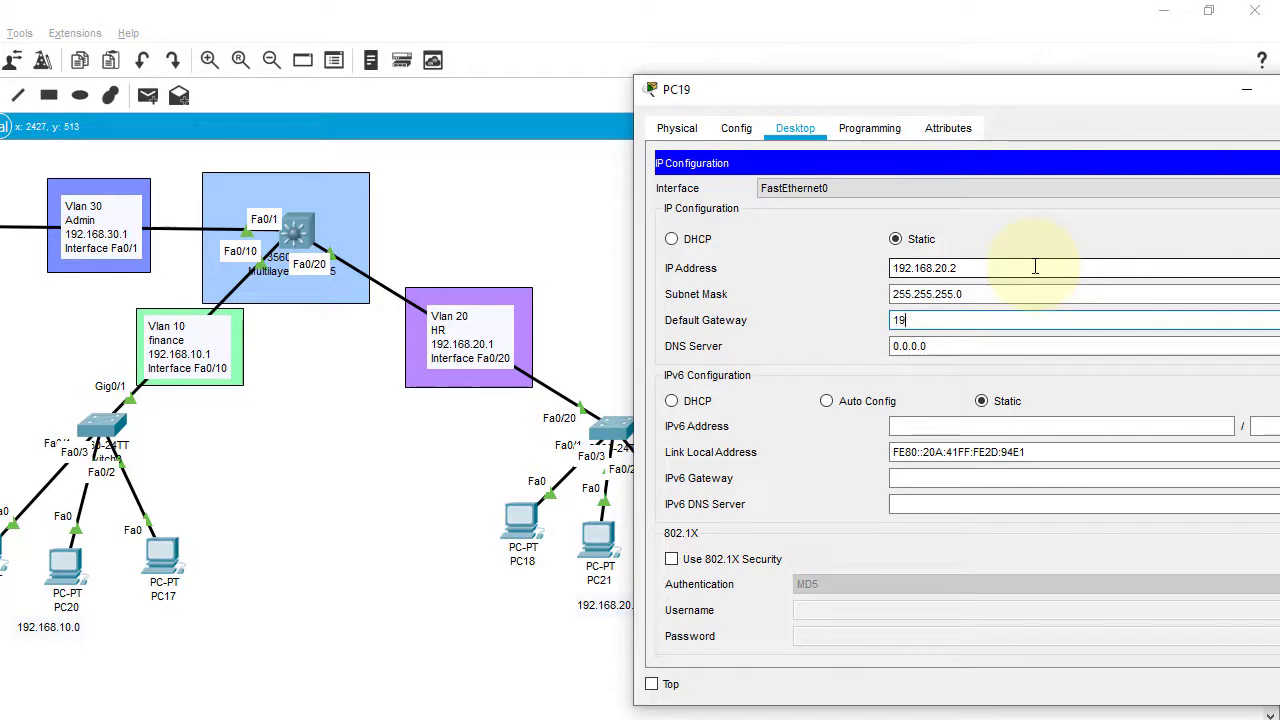
type("2.168.2")
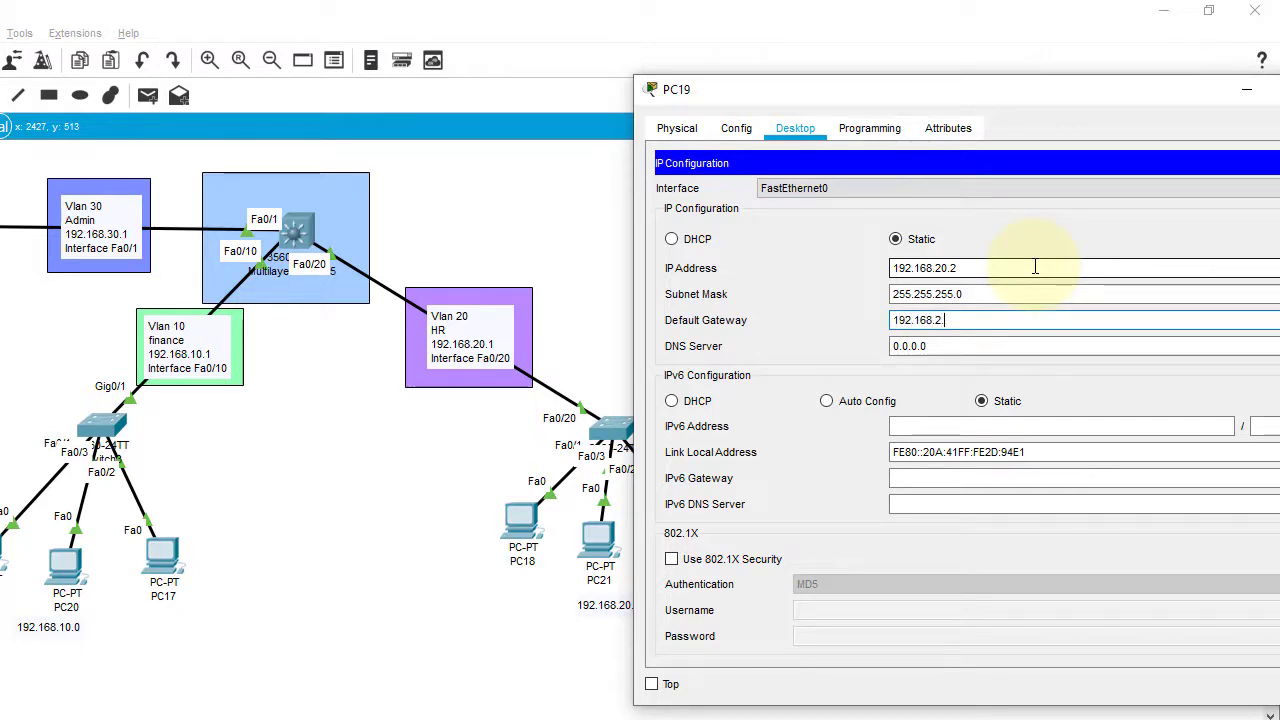
type("0.1")
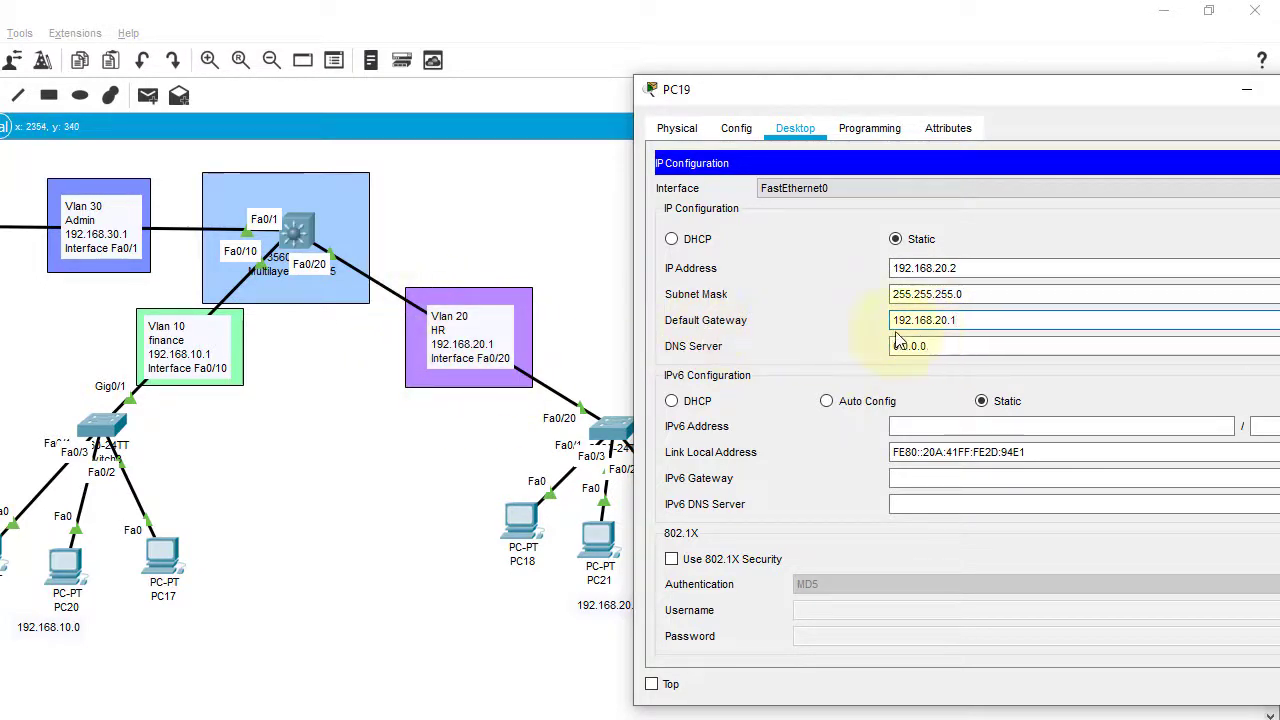
left_click_drag(1023, 101, 936, 98)
left_click(1250, 86)
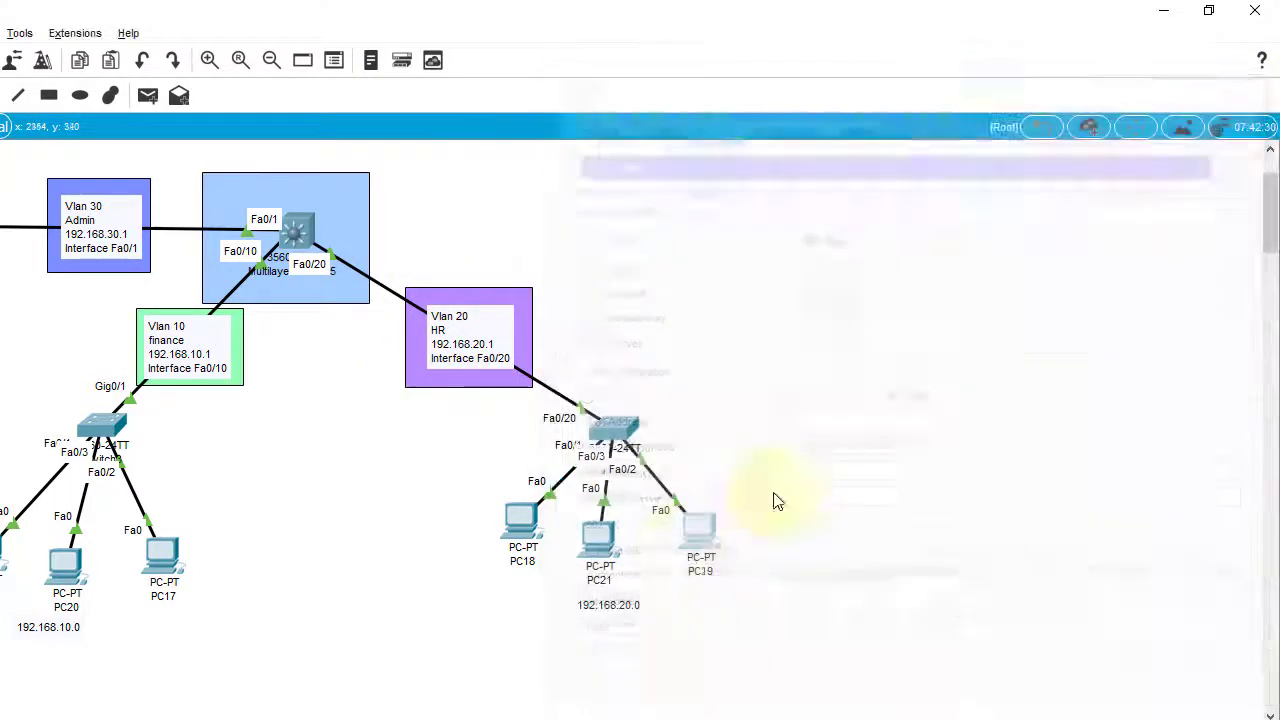
Step: Open PC21's IP configuration beside the topology and select static IPv4 addressing
left_click(594, 537)
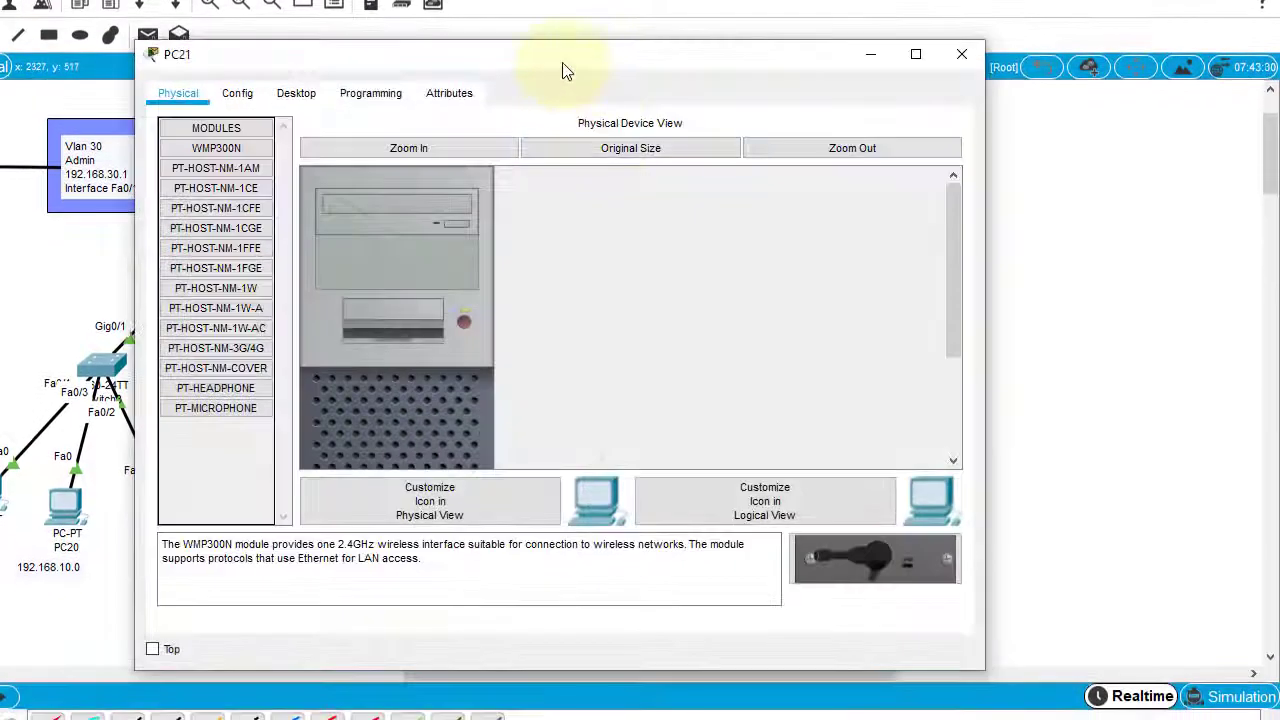
left_click_drag(563, 66, 1119, 80)
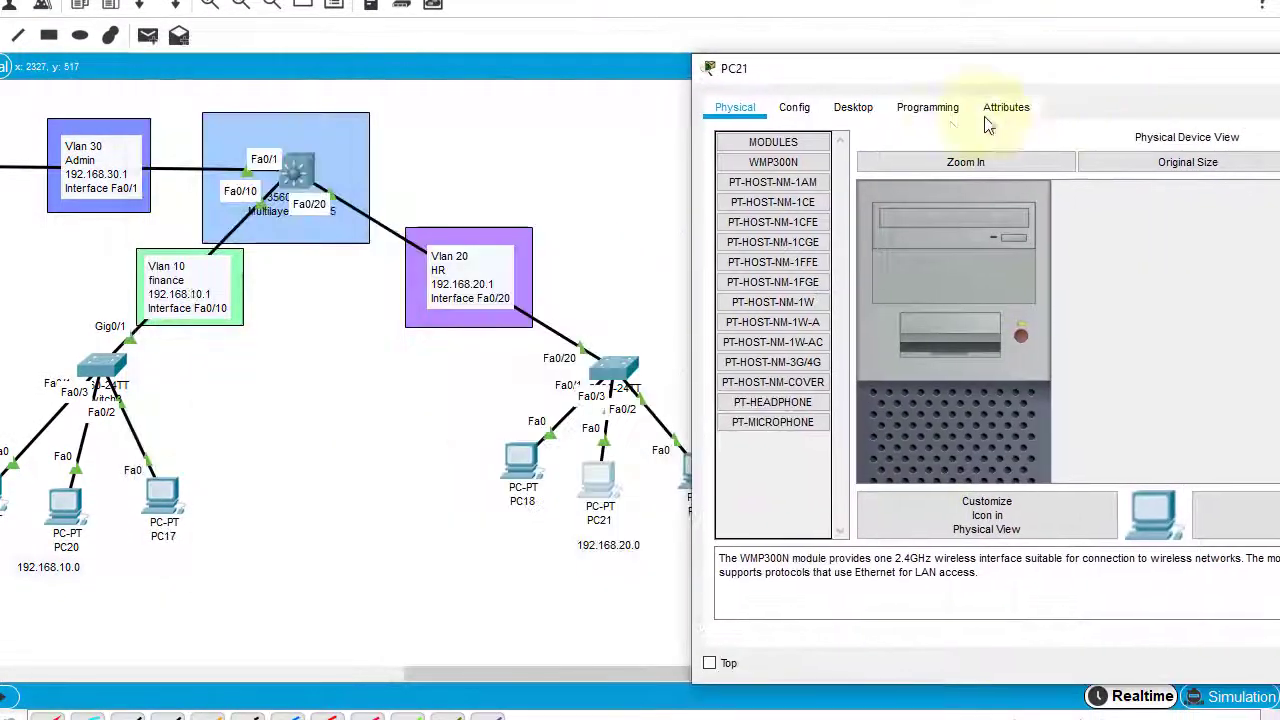
left_click(853, 107)
left_click(814, 171)
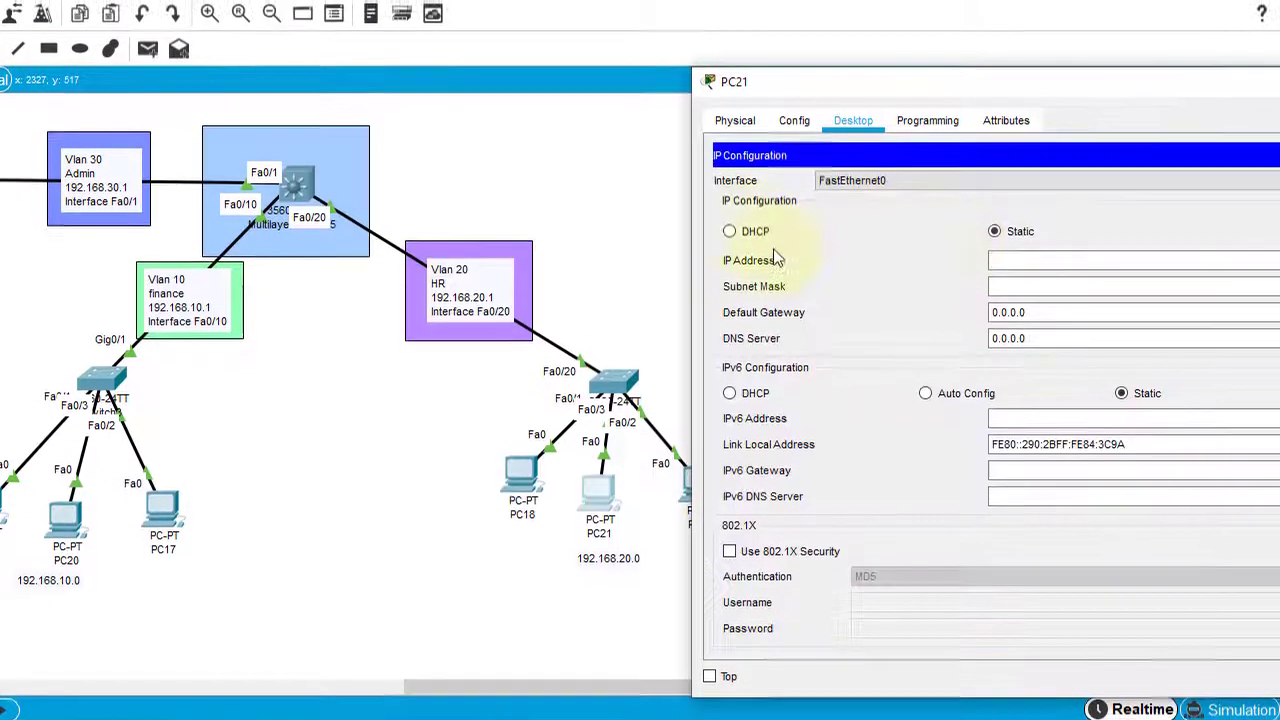
left_click(729, 217)
left_click_drag(886, 71, 826, 57)
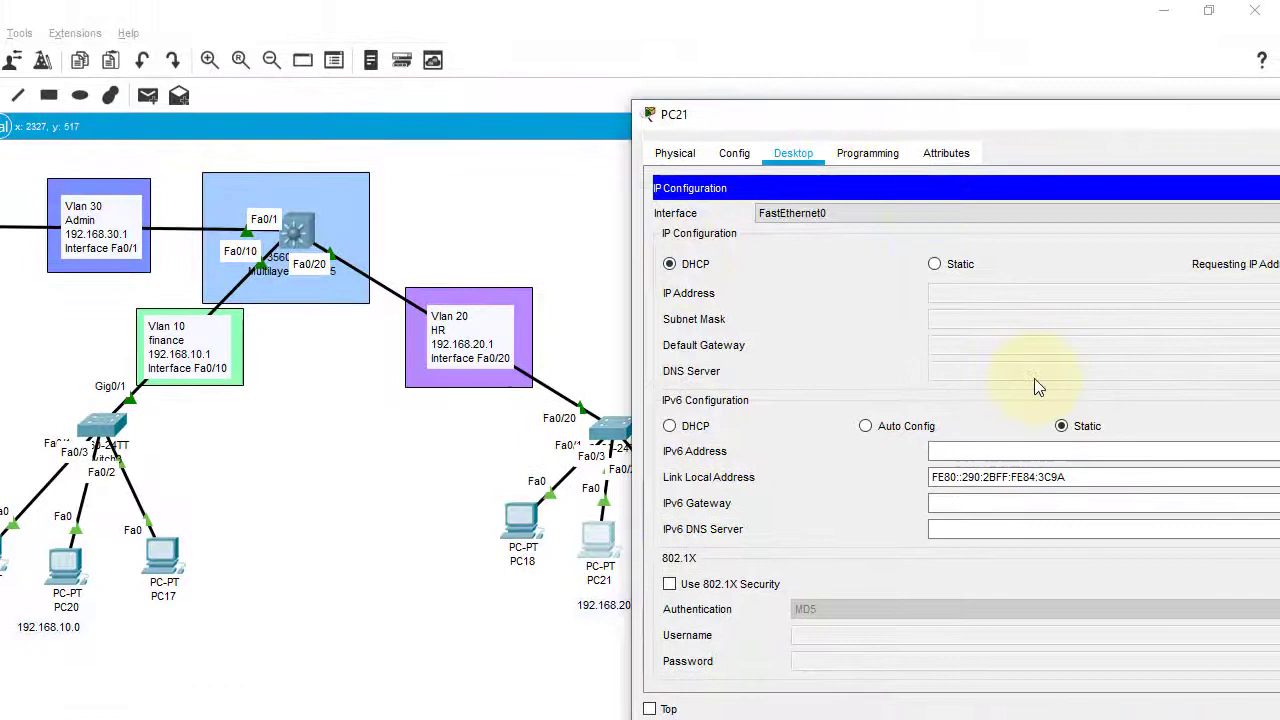
left_click(934, 264)
Step: Give PC21 the IP address 192.168.20.3, mask 255.255.255.0 and default gateway 192.168.20.1, and minimize its window
left_click(950, 294)
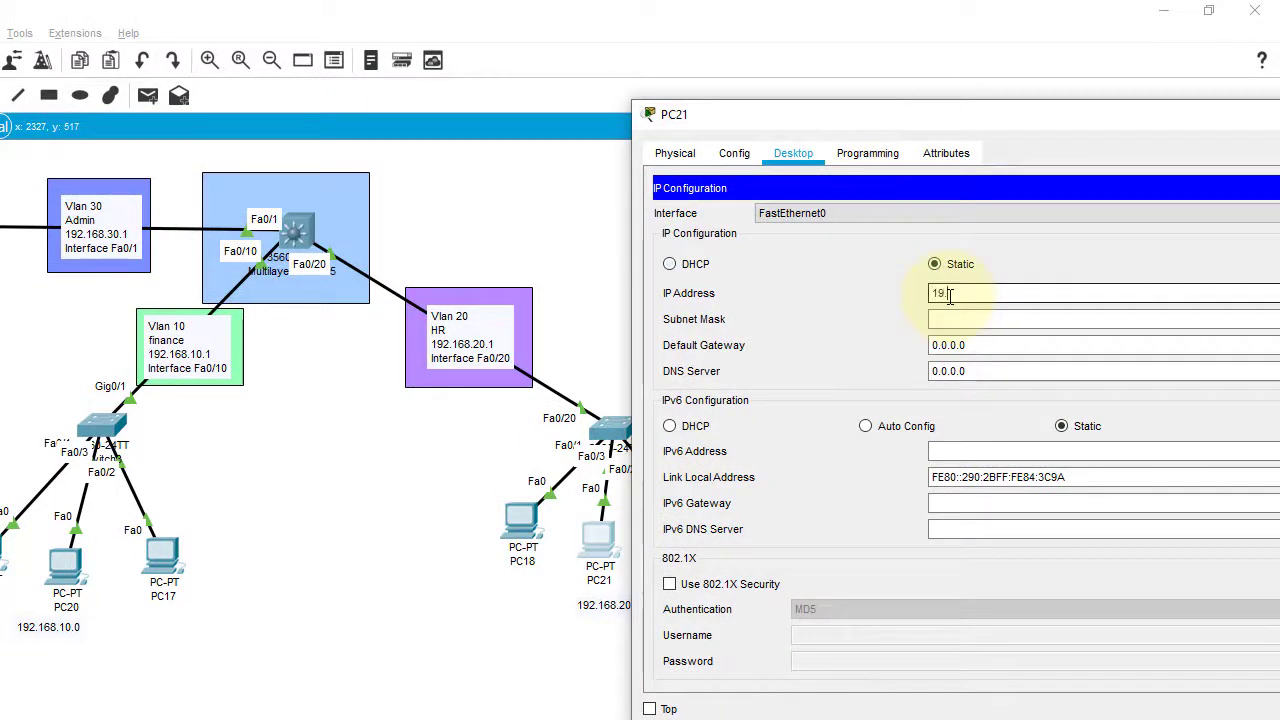
type("192.168.20.")
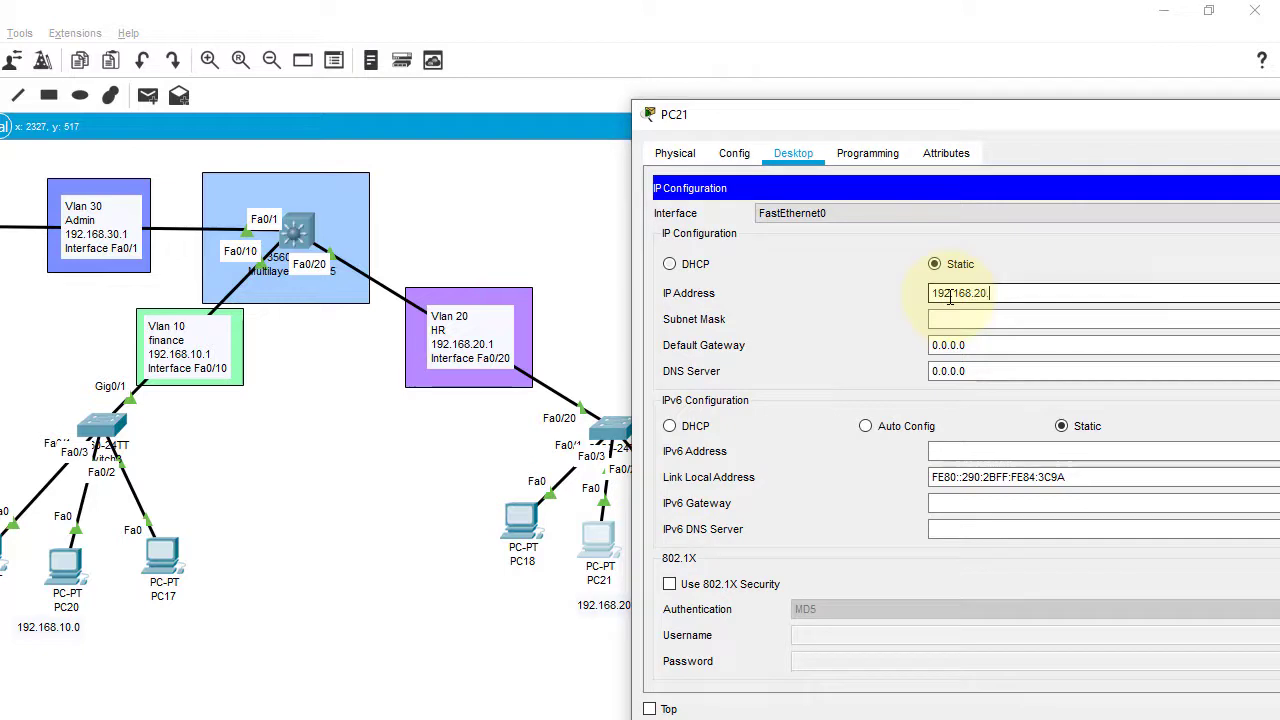
type("3")
key("Tab")
key("Tab")
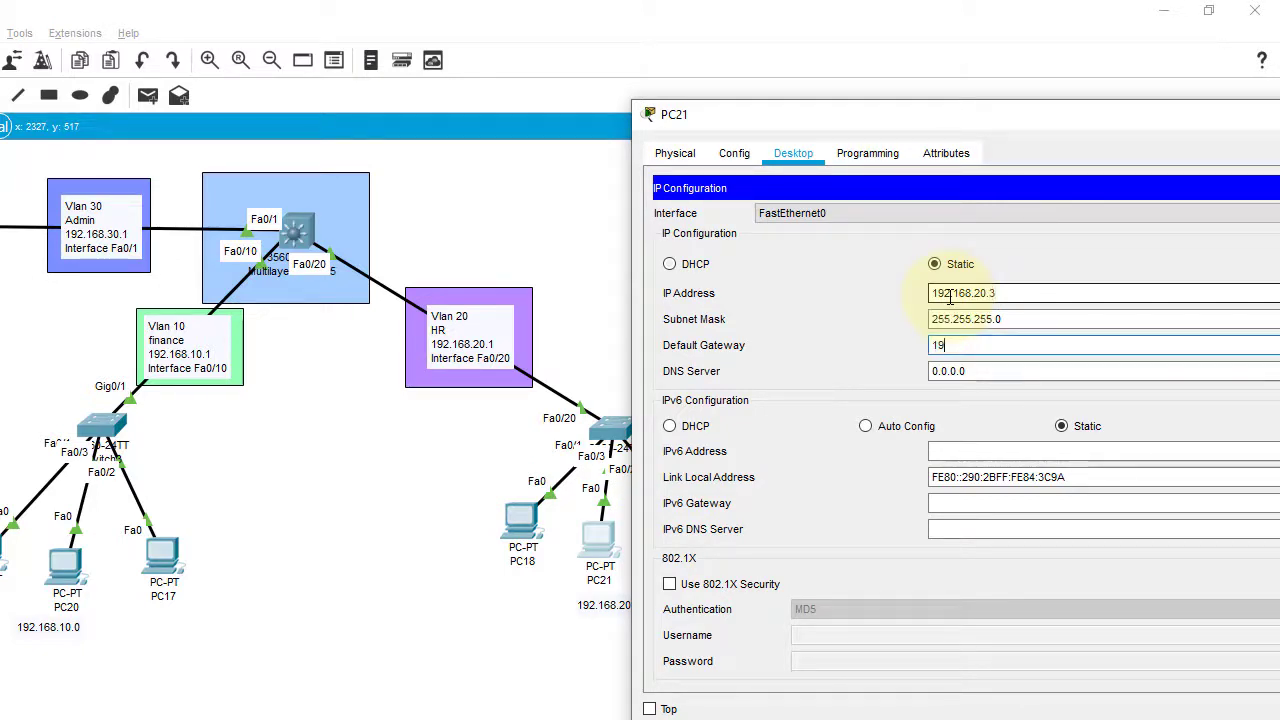
type("192.168.20.1")
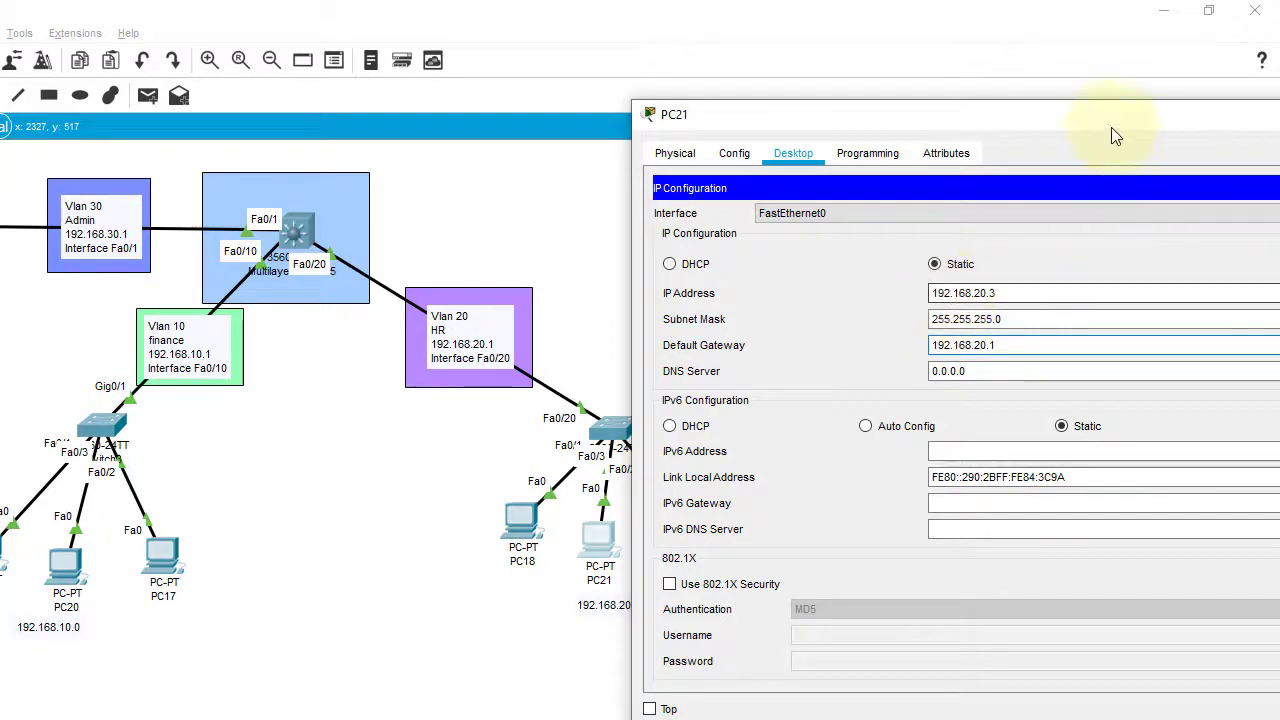
left_click_drag(1111, 127, 993, 126)
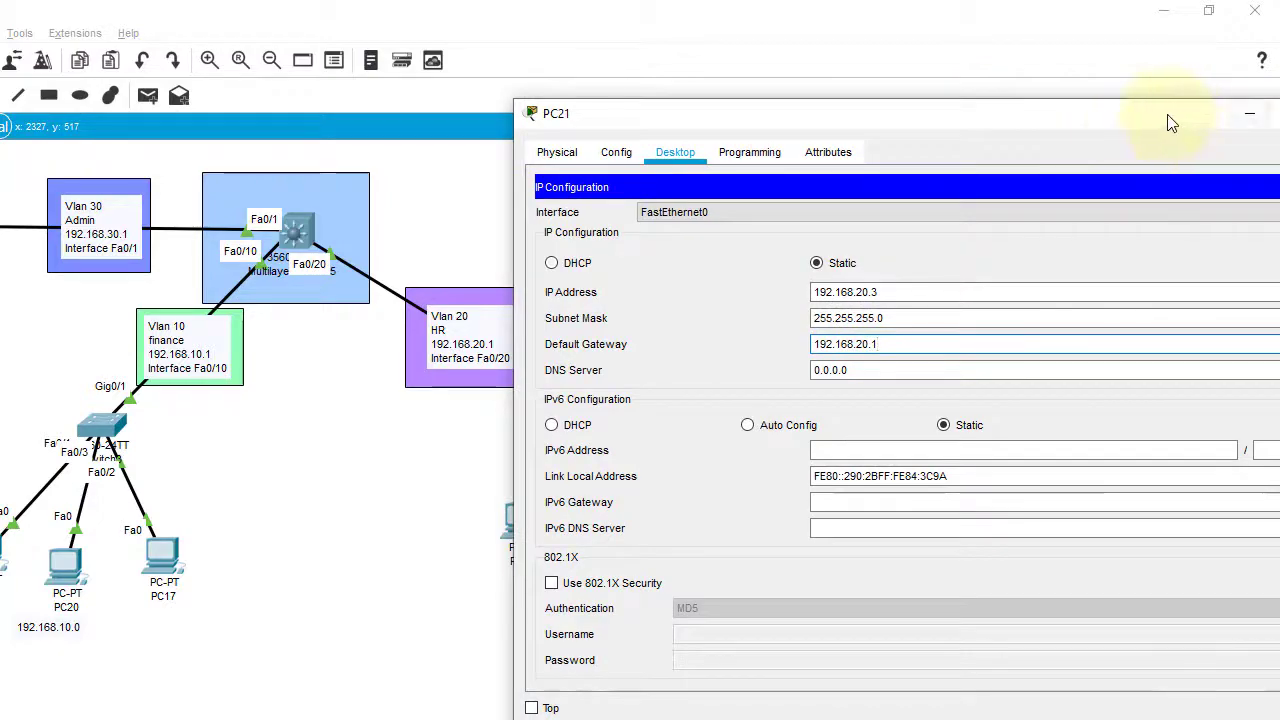
left_click(1249, 117)
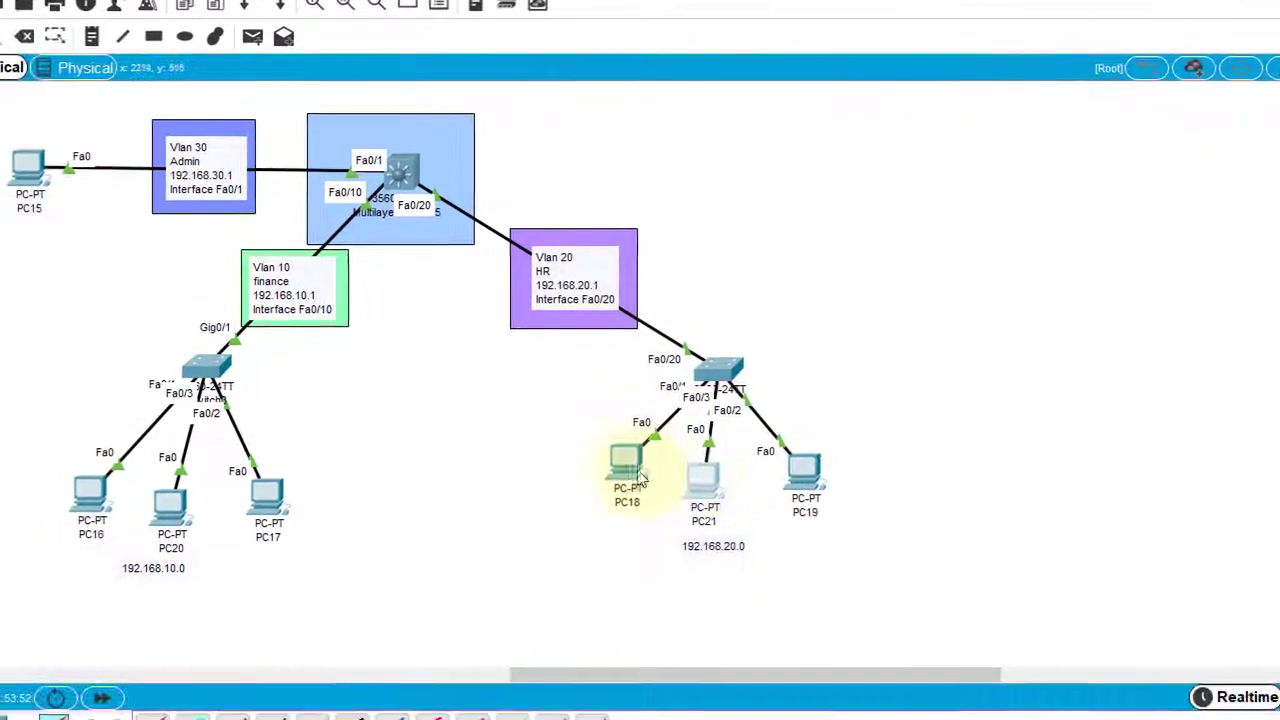
Step: Open PC18's IP configuration beside the topology and assign the static address 192.168.20.4 with subnet mask 255.255.255.0
left_click(555, 503)
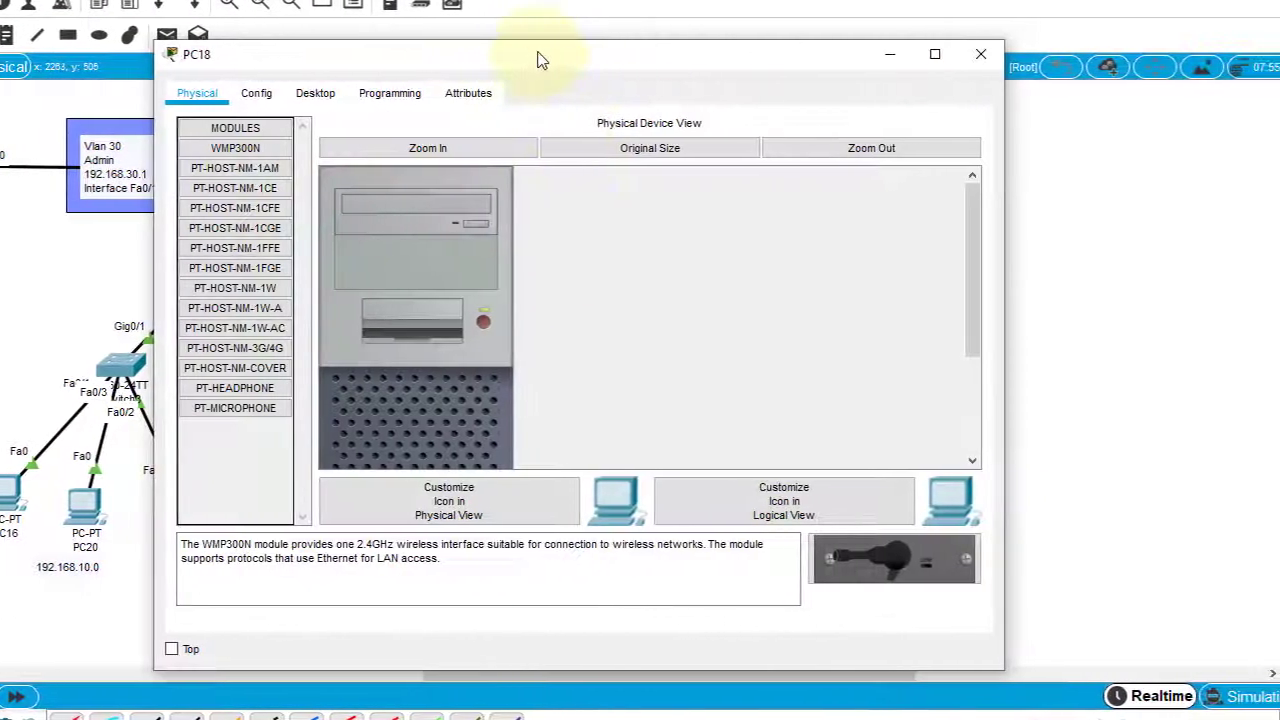
left_click_drag(538, 53, 944, 55)
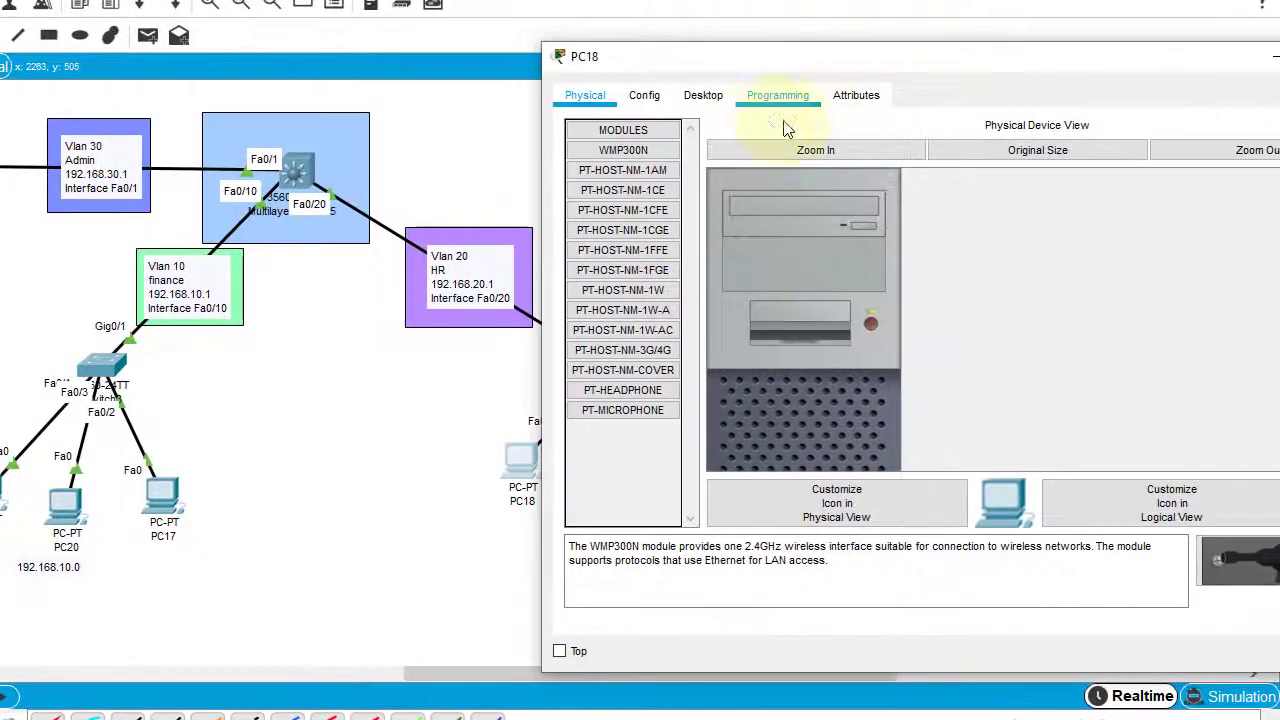
left_click(718, 96)
left_click(670, 183)
left_click(897, 233)
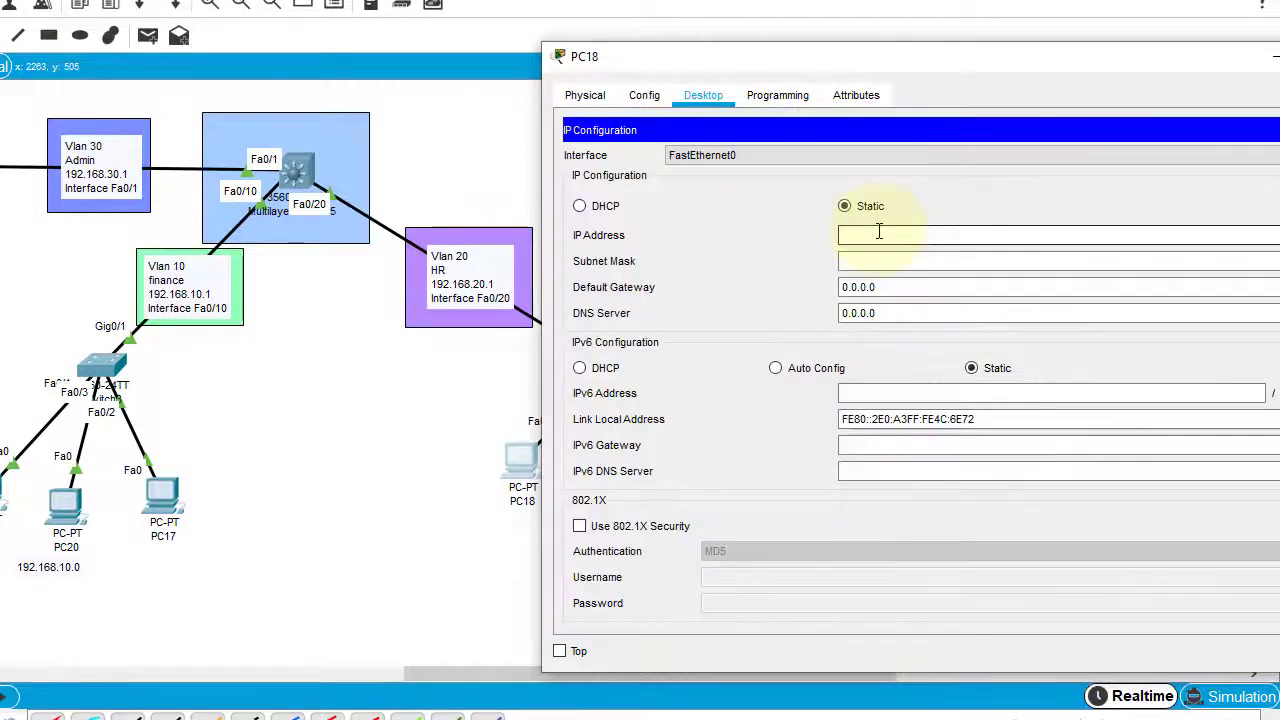
type("192.168.2")
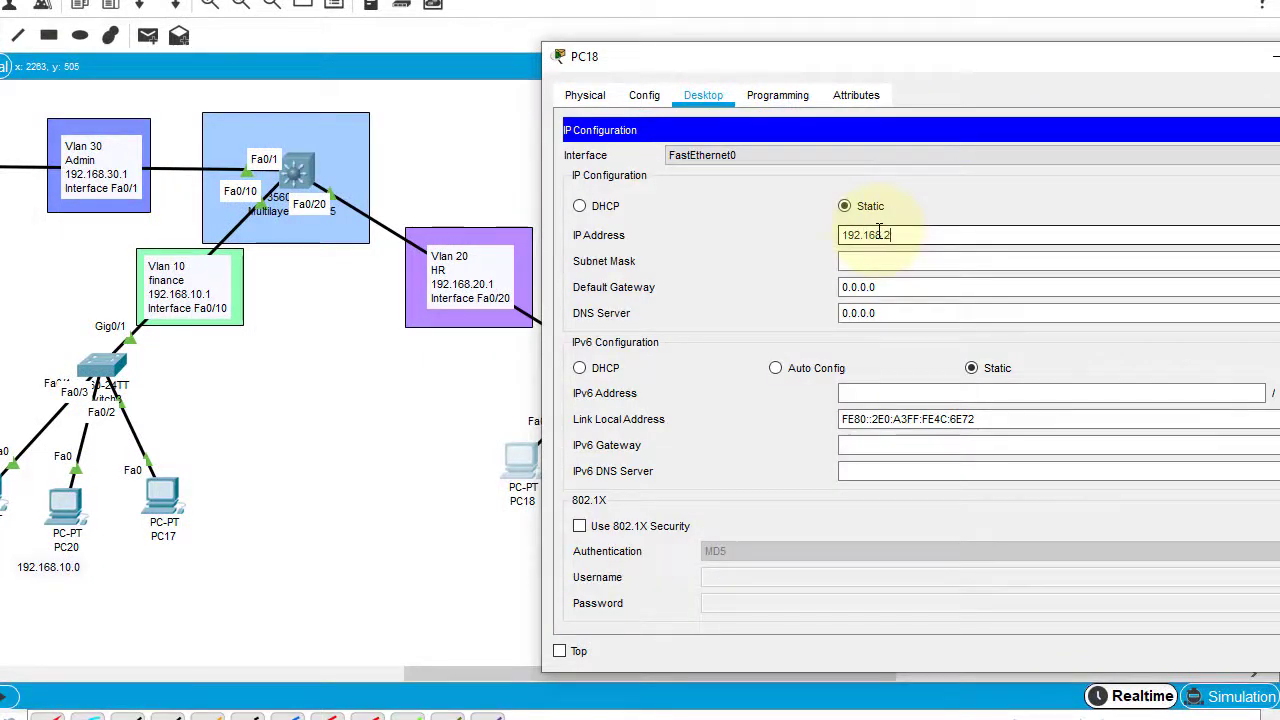
type("0.")
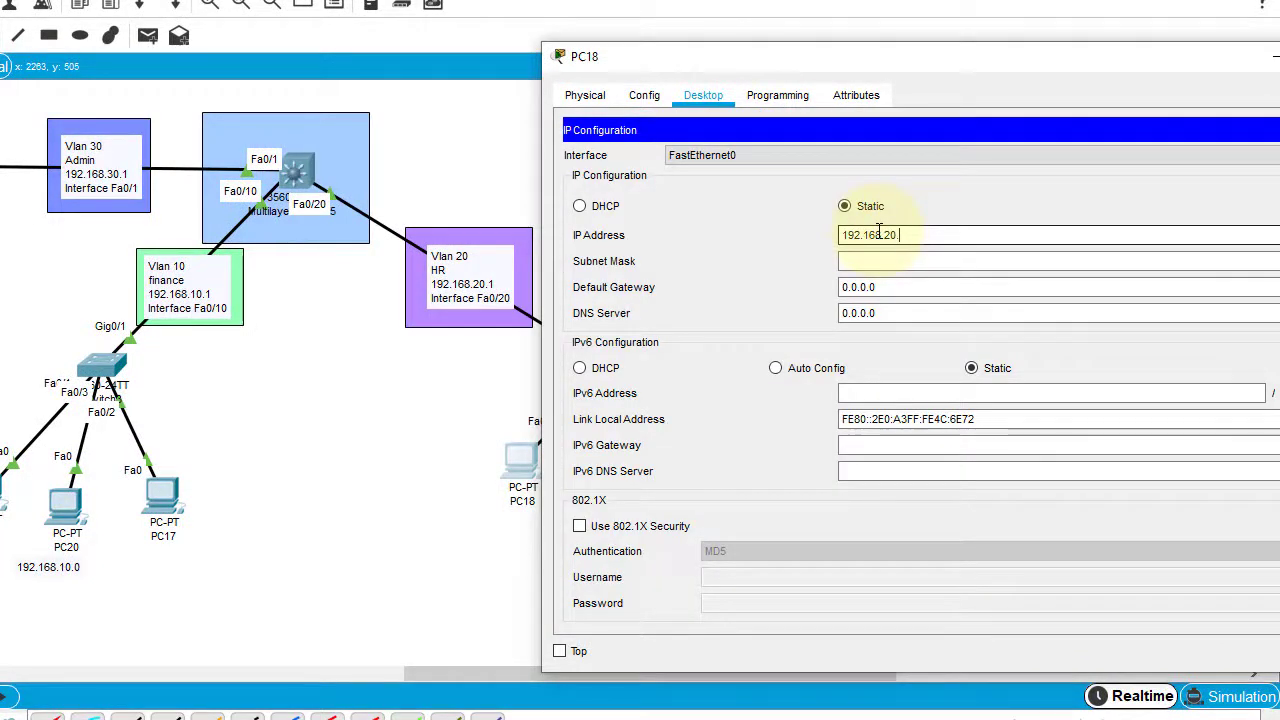
type("4")
key("Tab")
key("Tab")
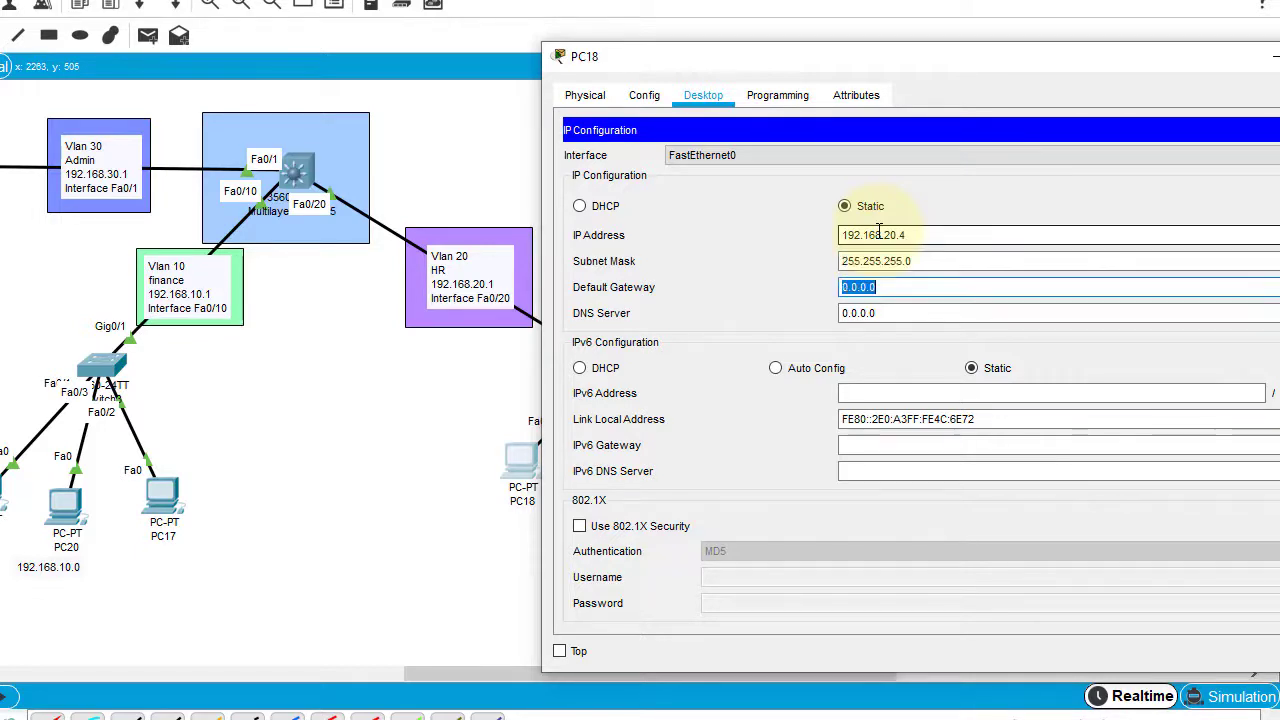
Step: Set PC18's default gateway to 192.168.20.1 and close its window
type("192.168.2")
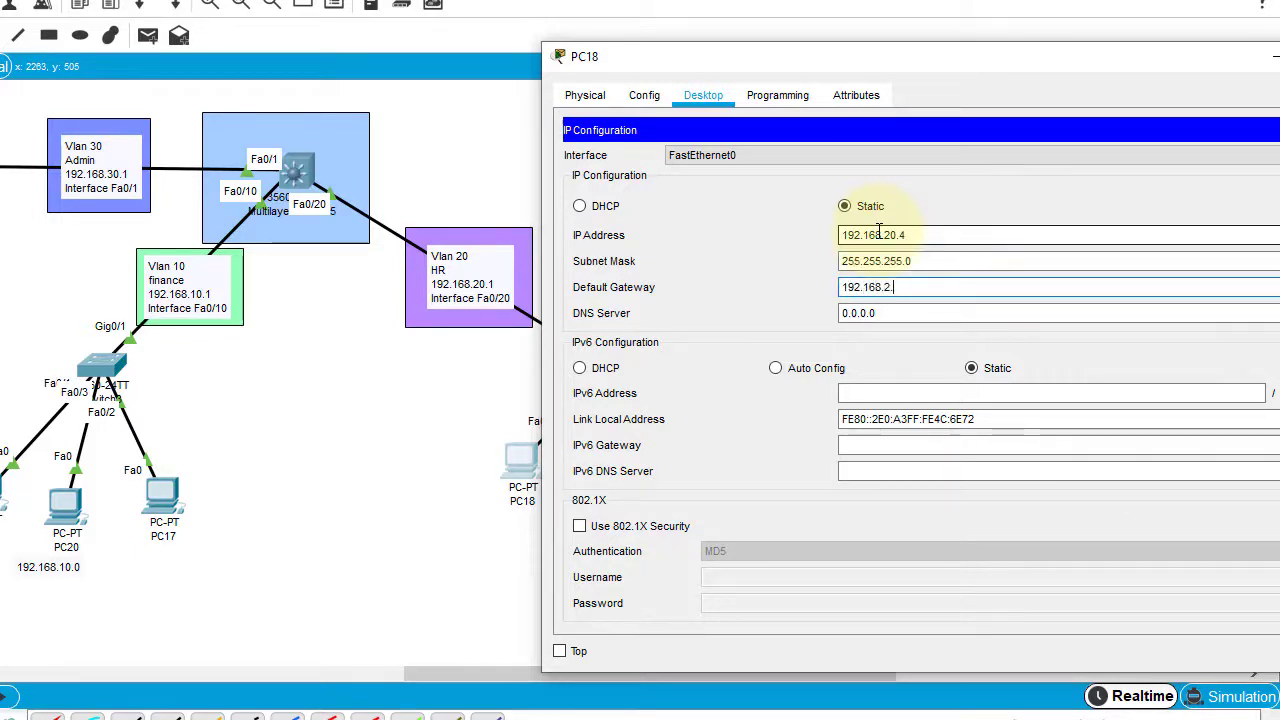
type("0.1")
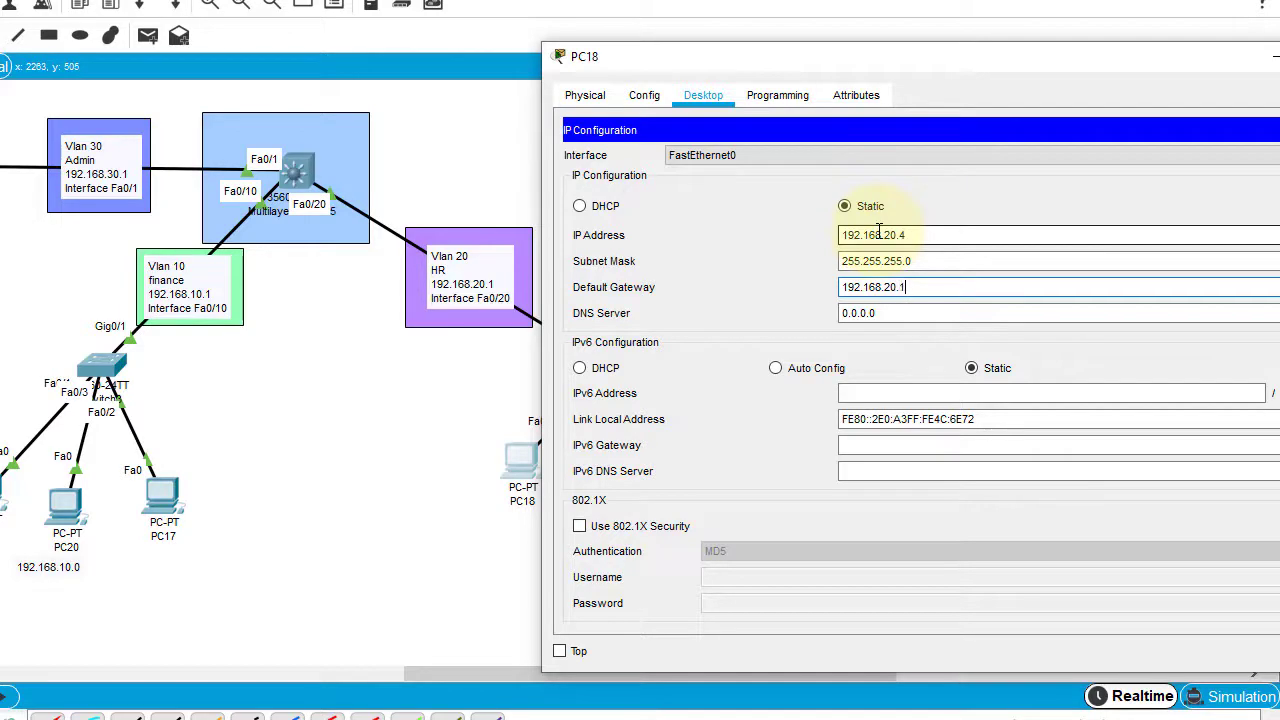
left_click_drag(894, 57, 680, 57)
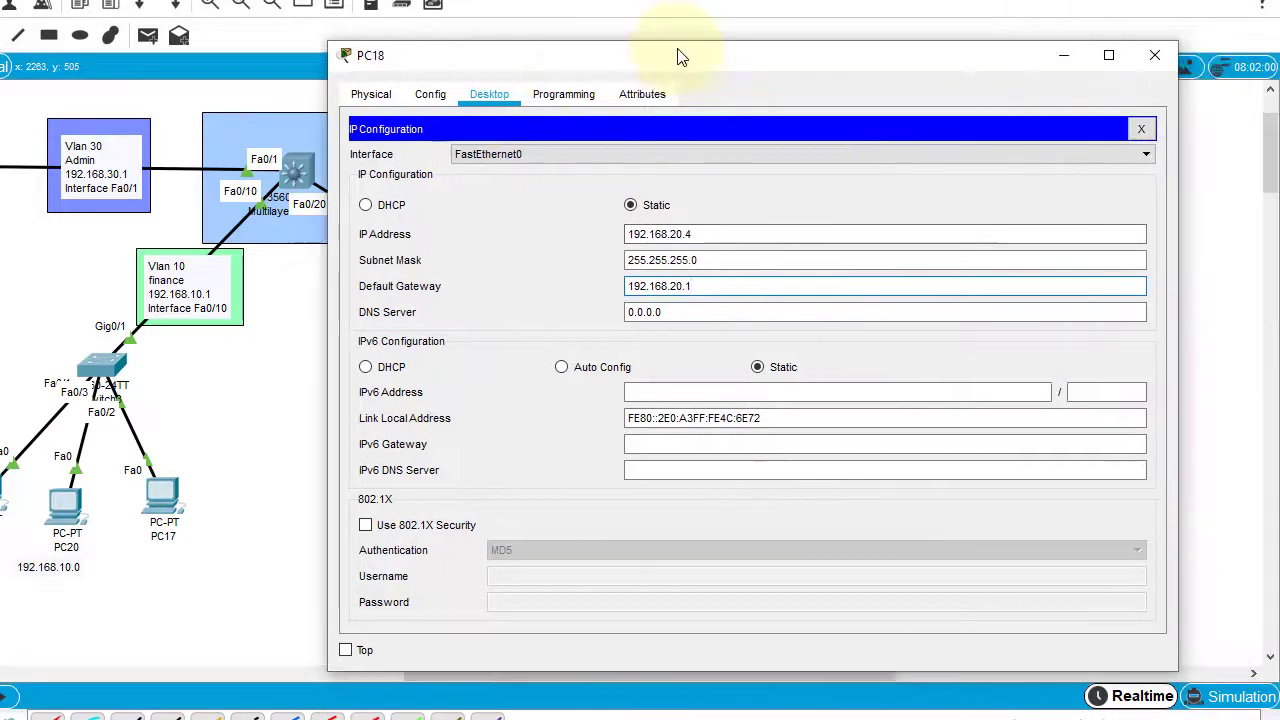
left_click(1154, 56)
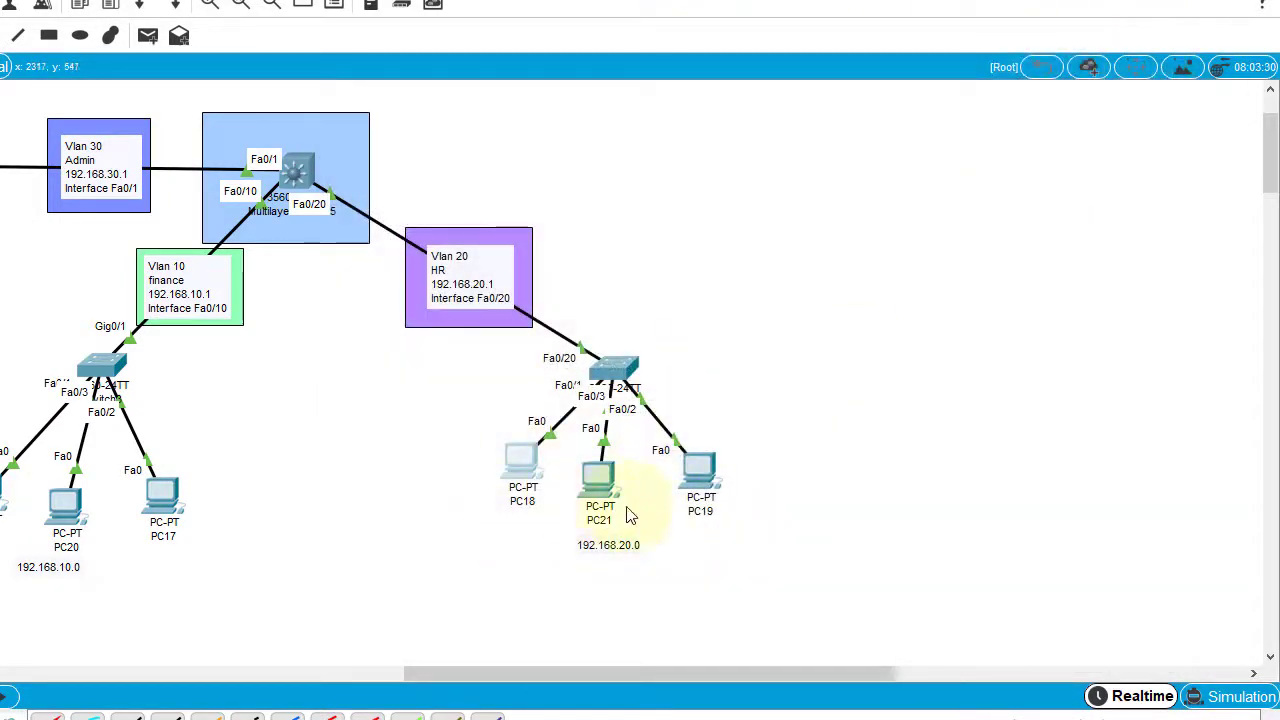
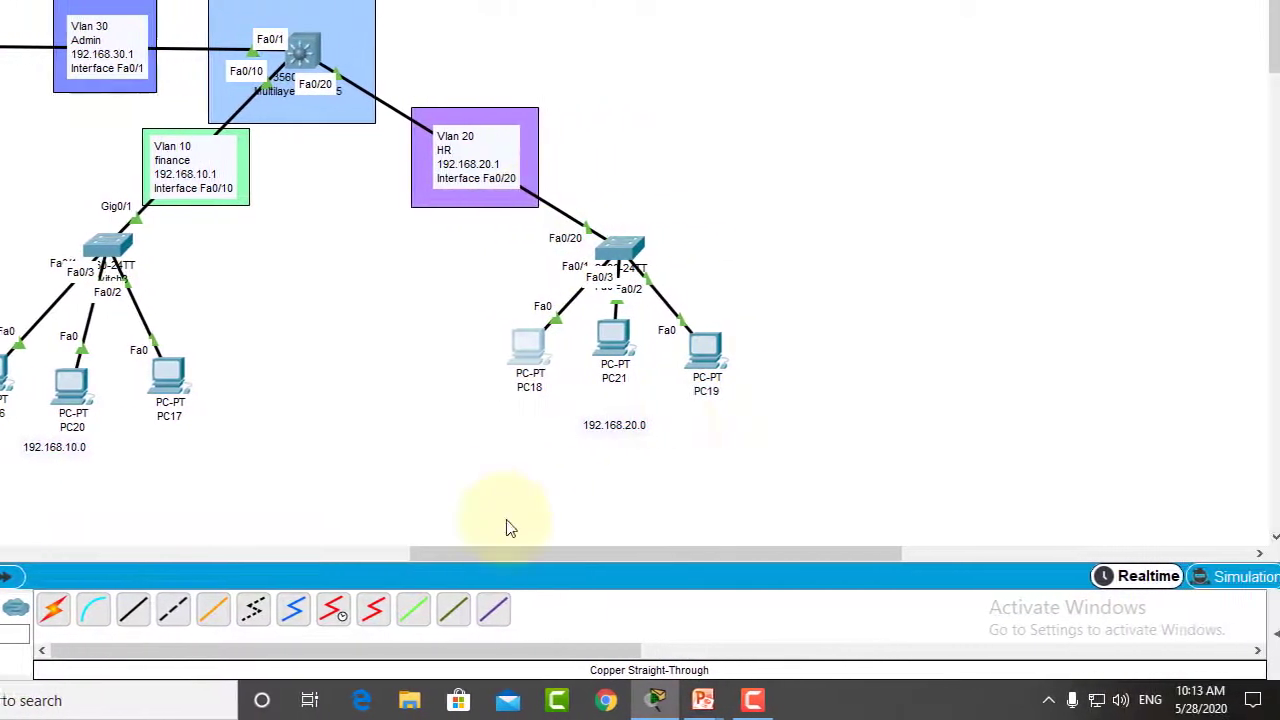
Step: Move the 192.168.20.0 network label slightly up, closer beneath PC21
mouse_move(624, 425)
left_mouse_down()
mouse_move(466, 208)
mouse_move(617, 423)
left_mouse_up()
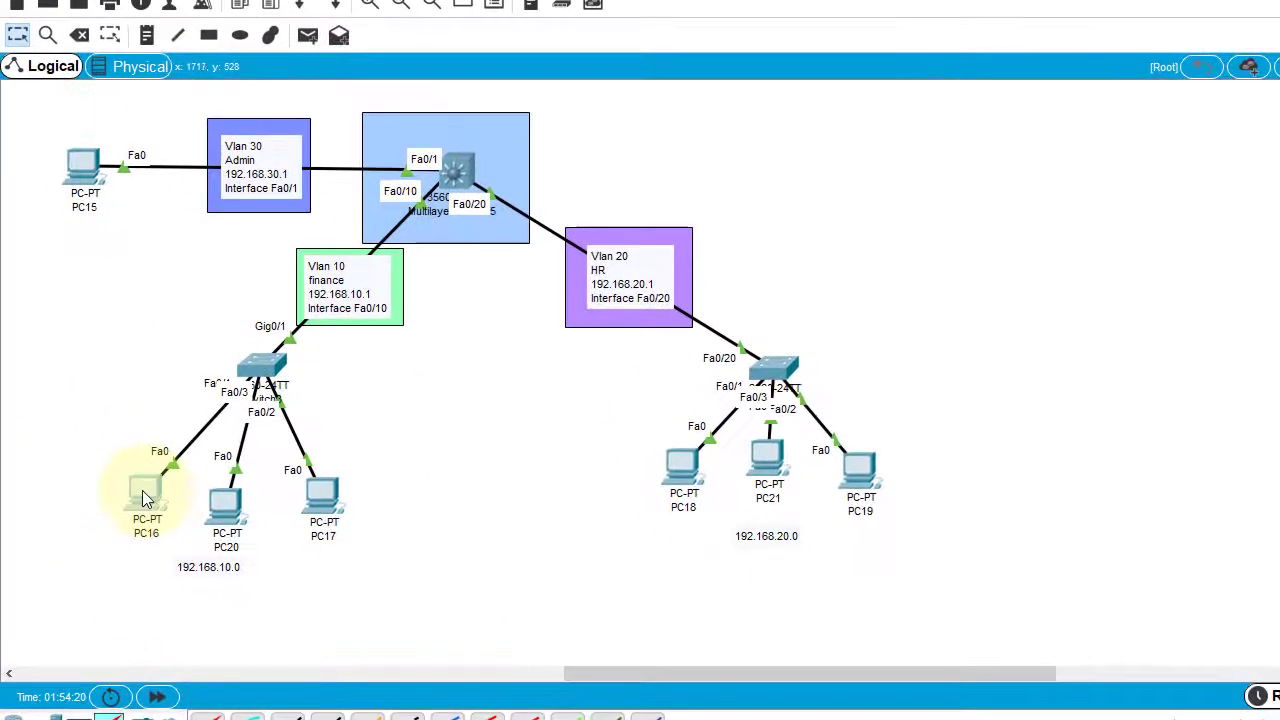
Step: Open PC16's IP configuration beside the topology and assign the static address 192.168.10.2 with subnet mask 255.255.255.0
left_click(137, 490)
left_click_drag(565, 56, 930, 41)
left_click(768, 79)
left_click(717, 157)
left_click(808, 216)
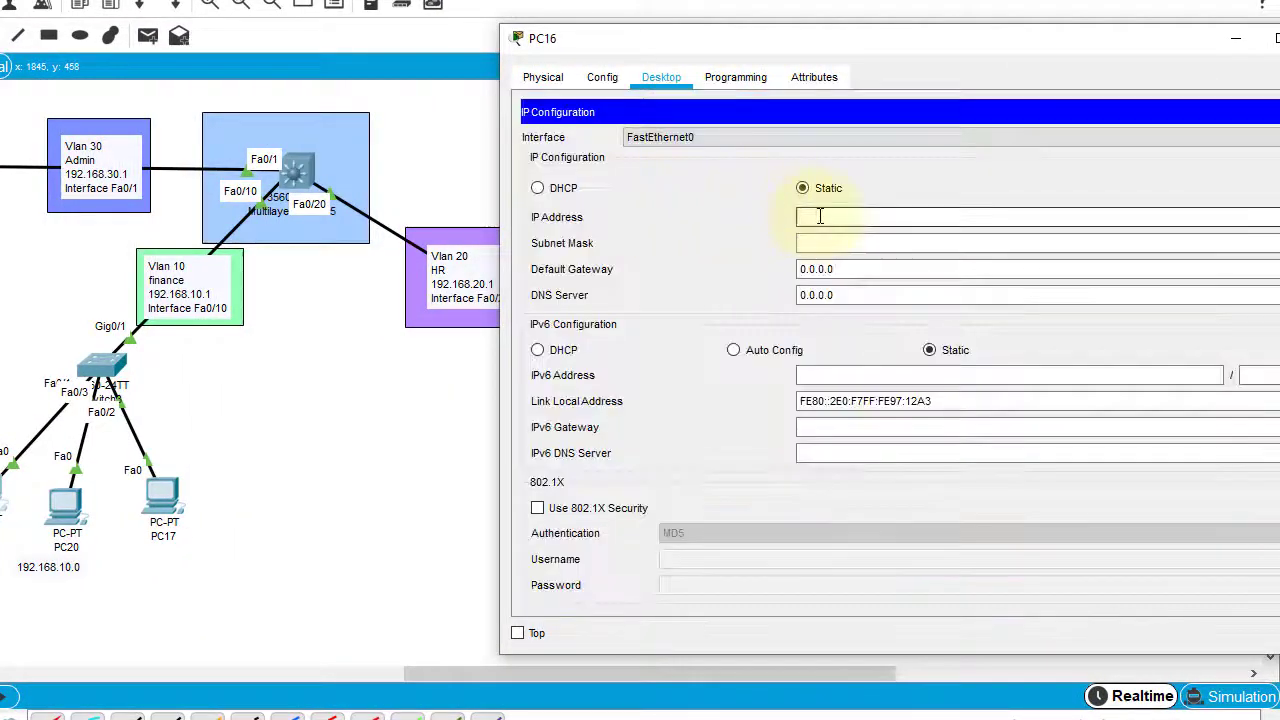
type("192.1")
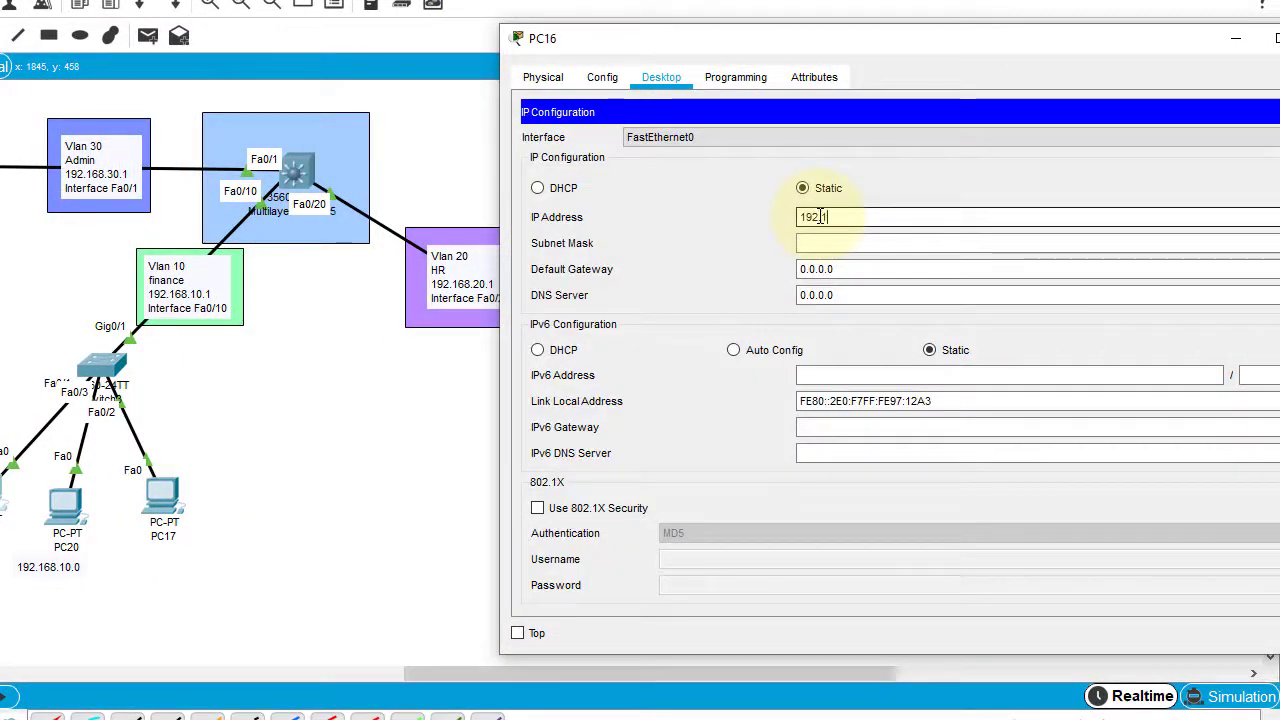
type("68.10.2")
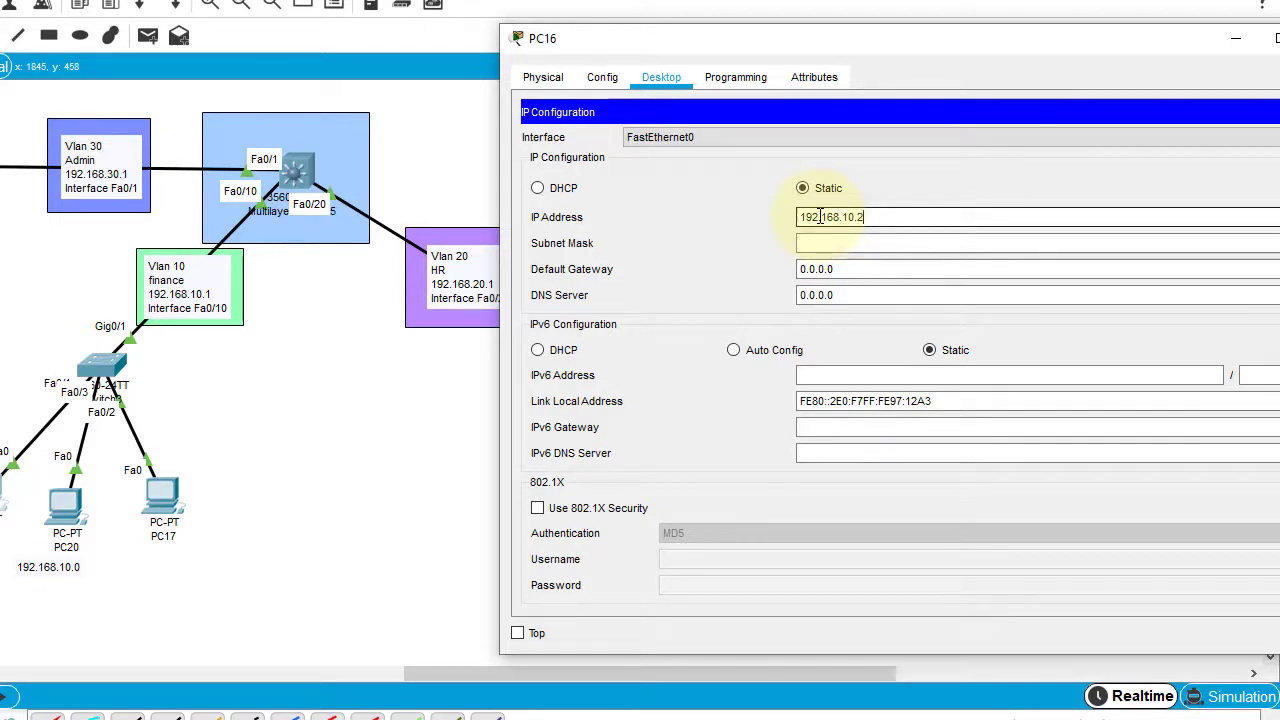
key("Tab")
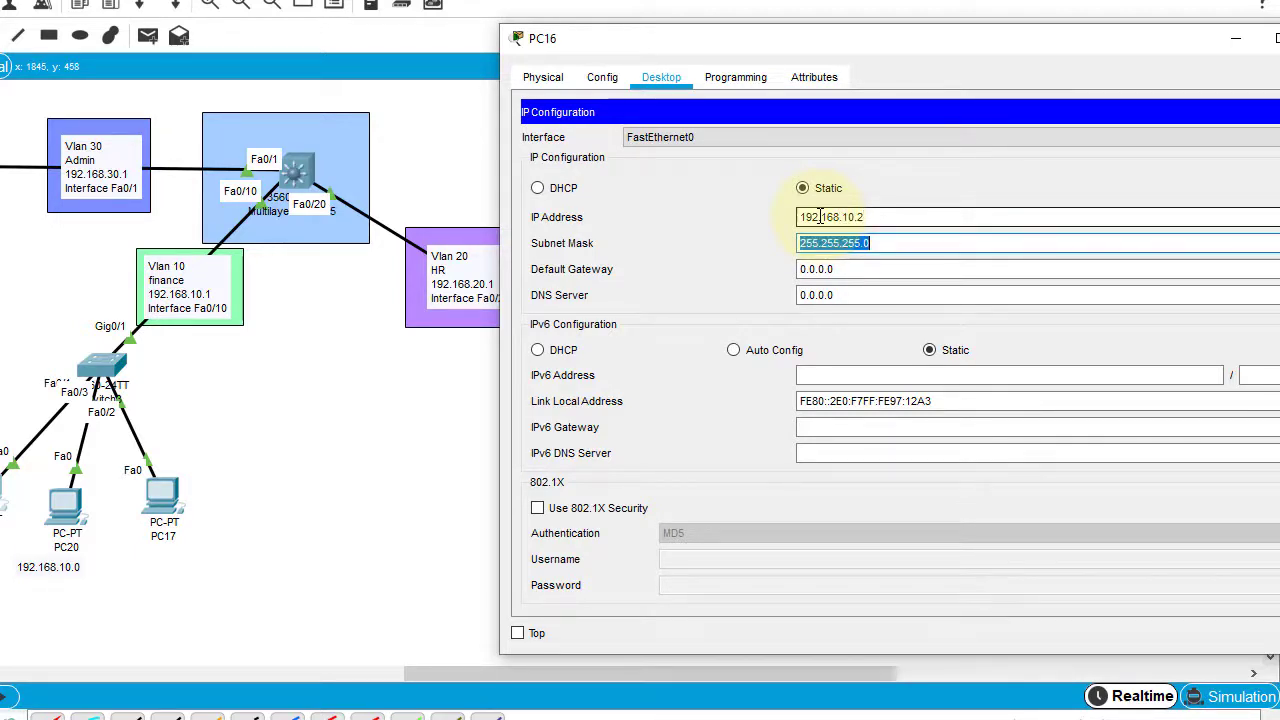
type("1")
key("BackSpace")
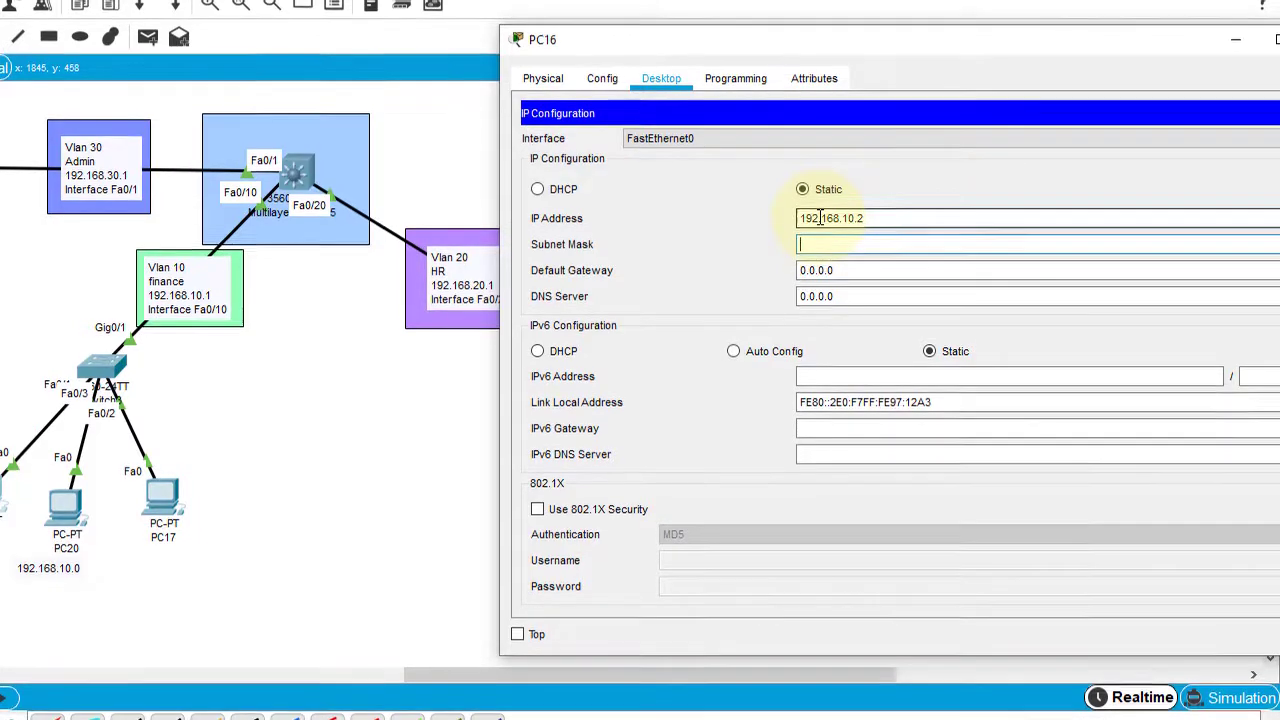
key("Tab")
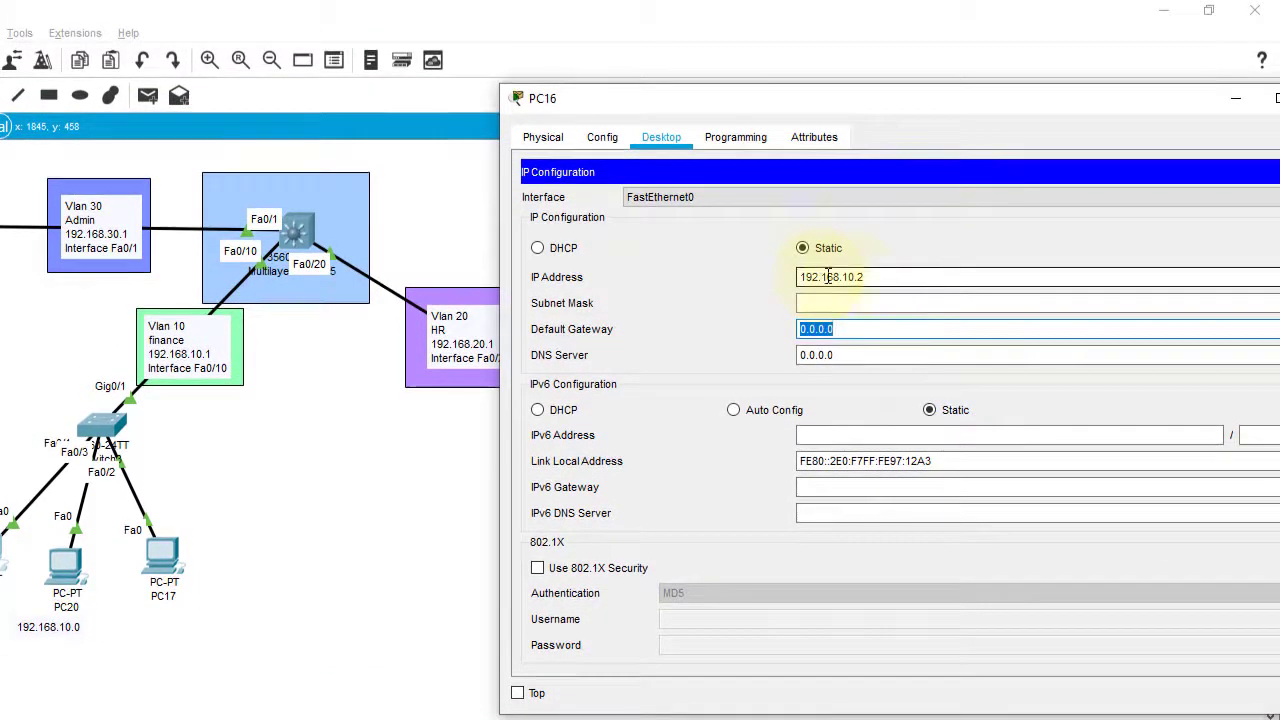
left_click(889, 277)
key("Tab")
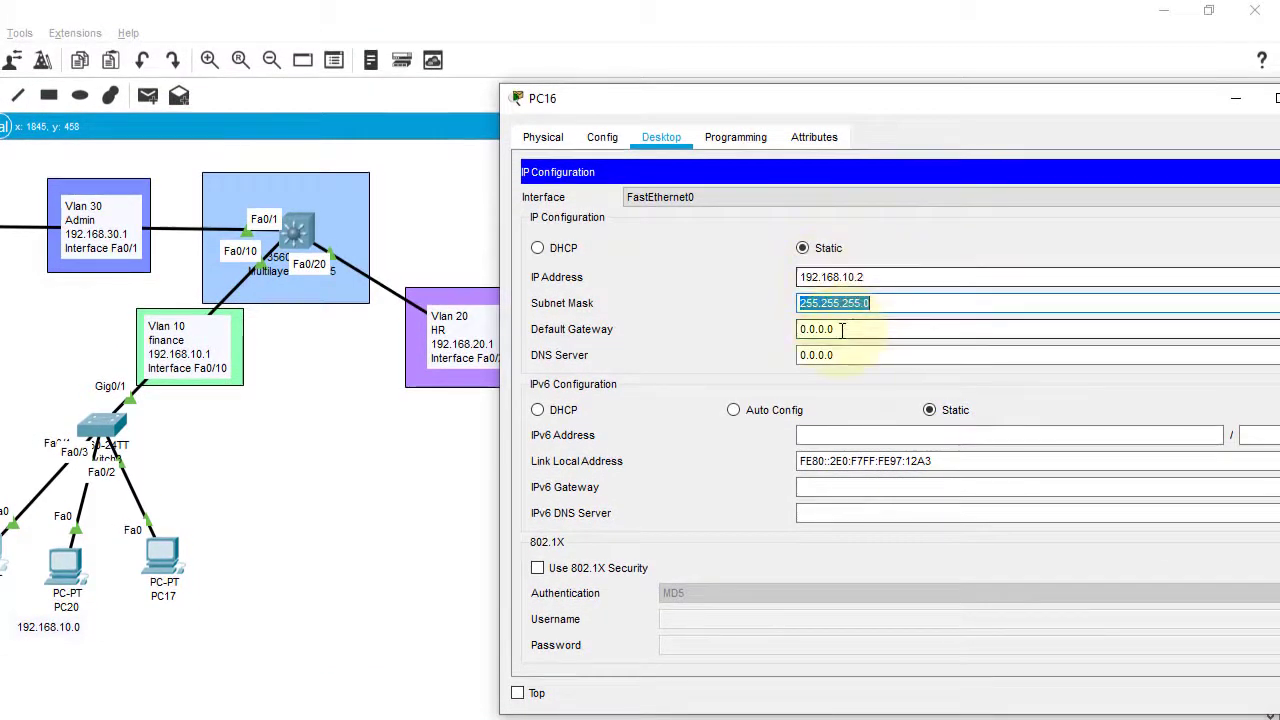
Step: Set PC16's default gateway to 192.168.10.1 and close its window
key("Tab")
type("1")
type(".1")
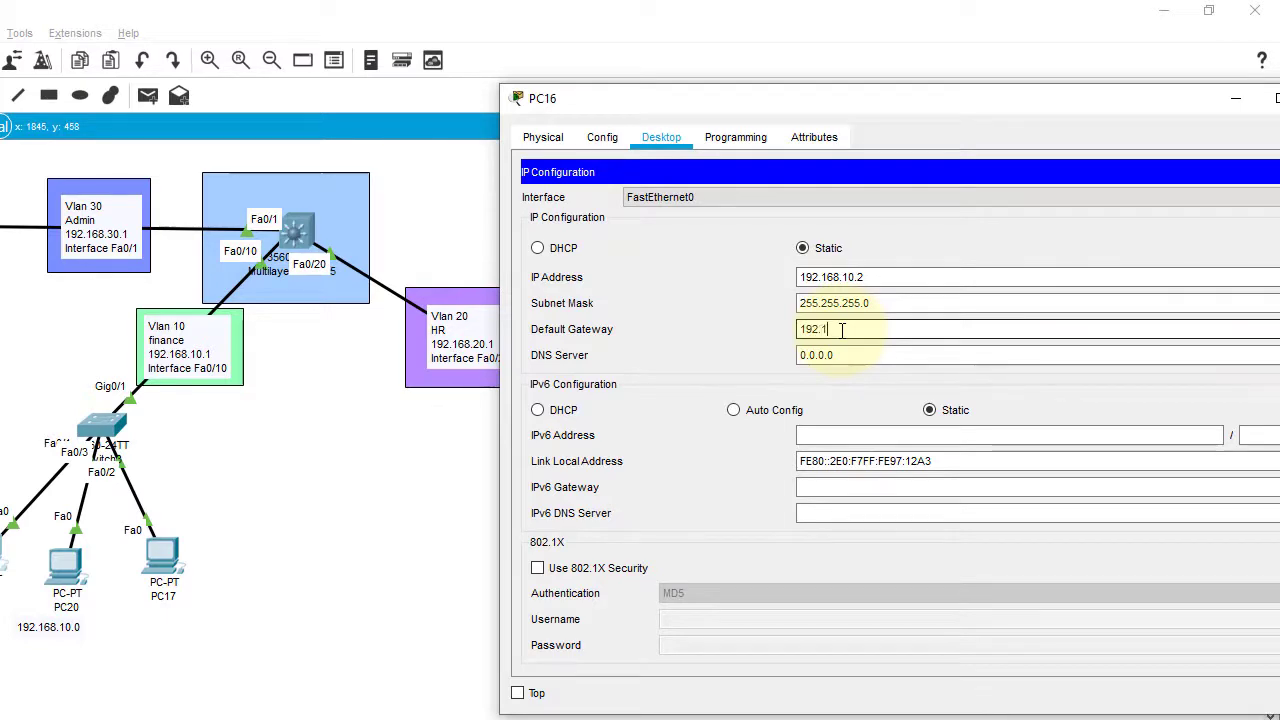
type("68.10.")
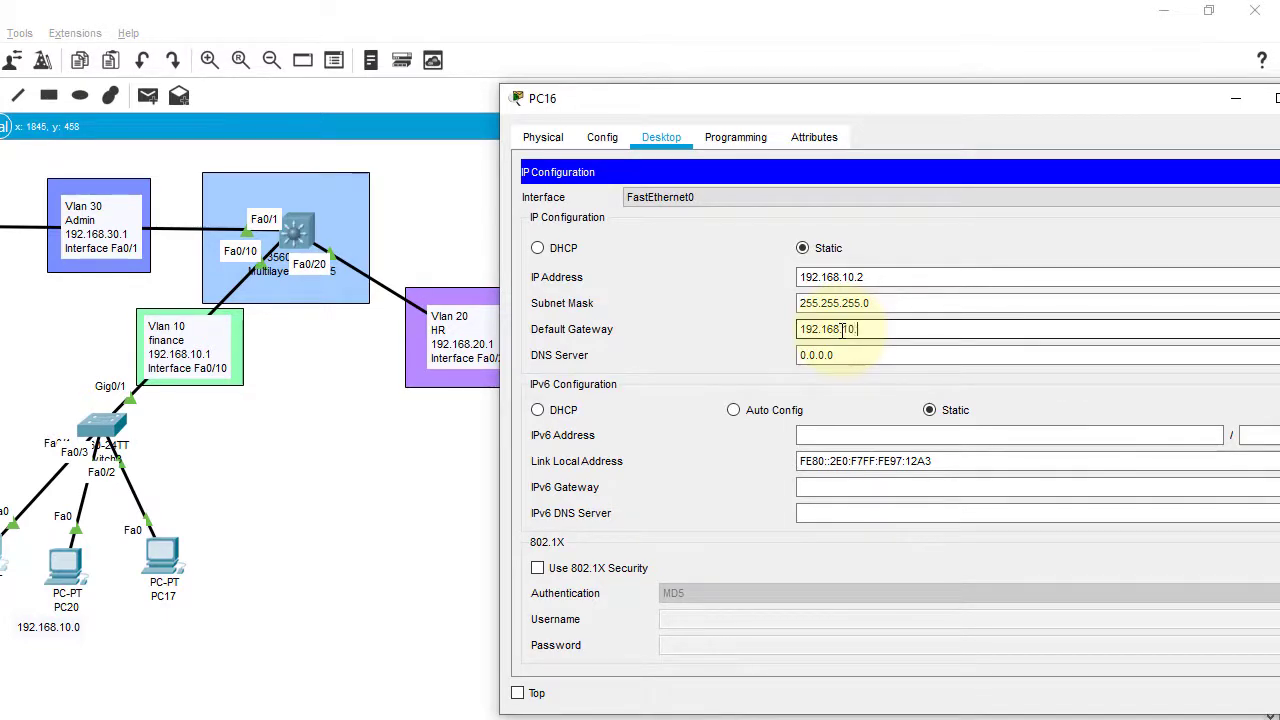
type("1")
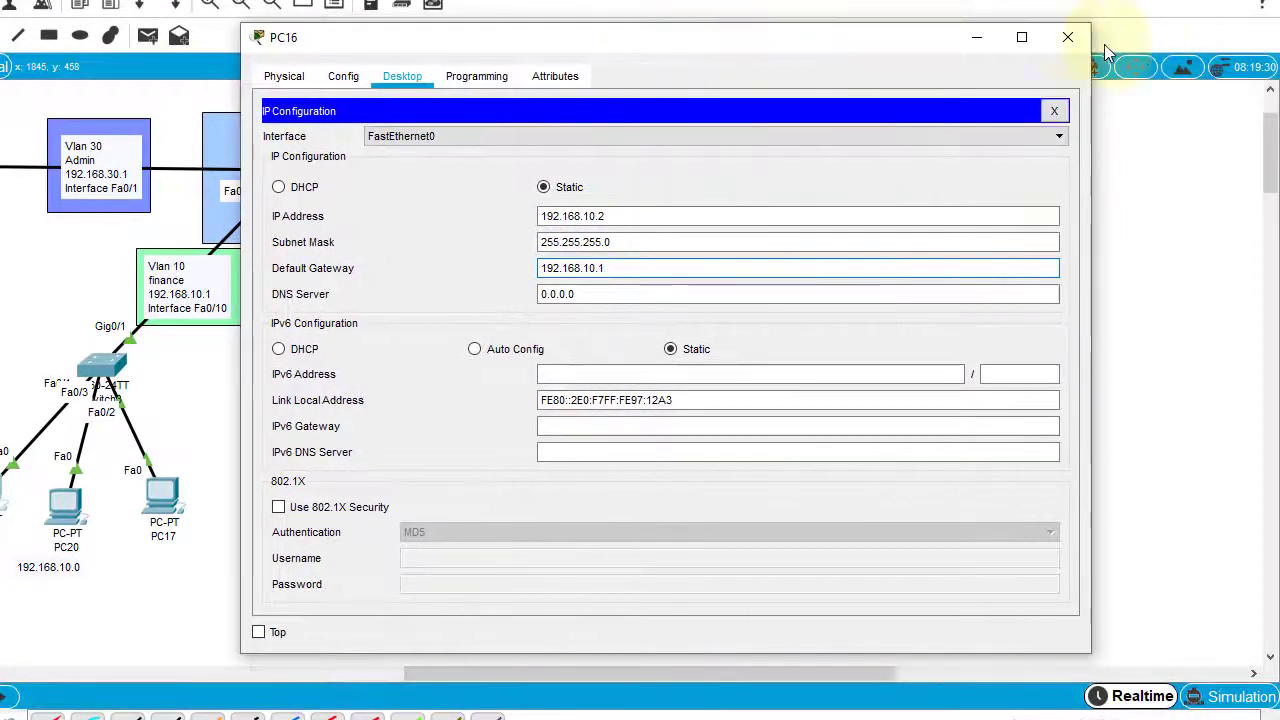
left_click(1067, 37)
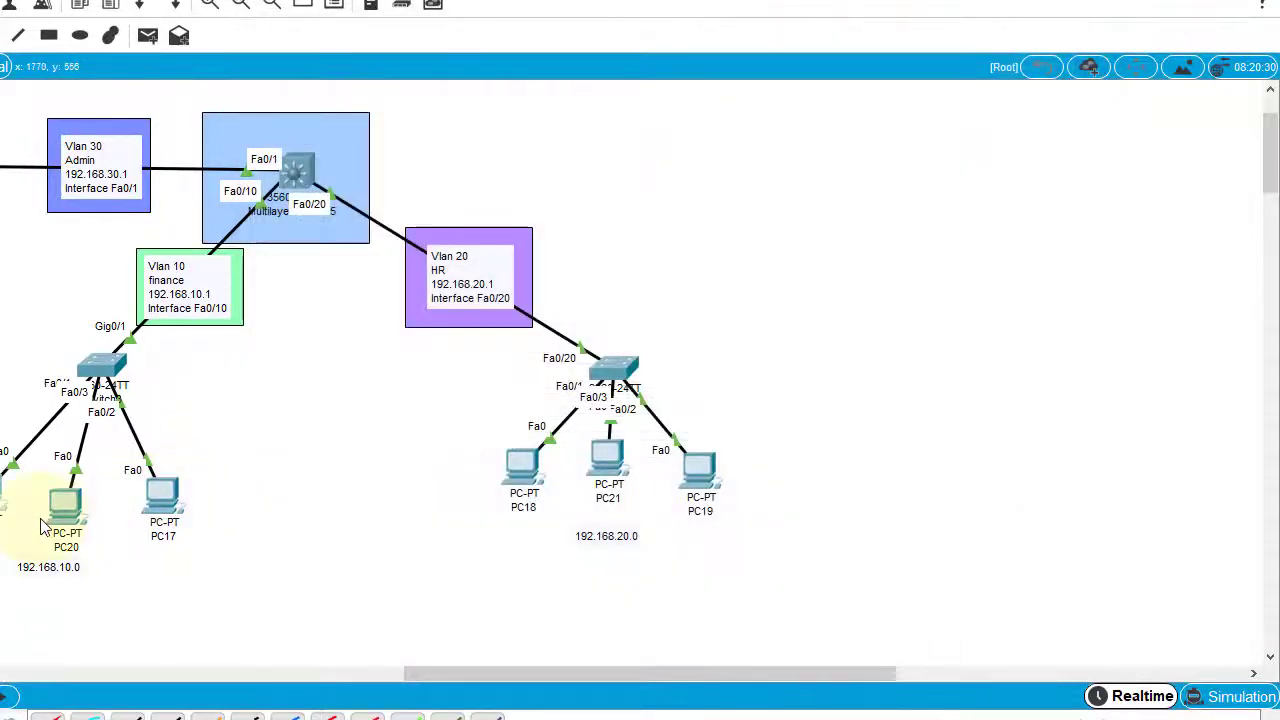
Step: Open PC20's IP configuration beside the topology and assign the static address 192.168.10.3 with subnet mask 255.255.255.0
left_click(44, 527)
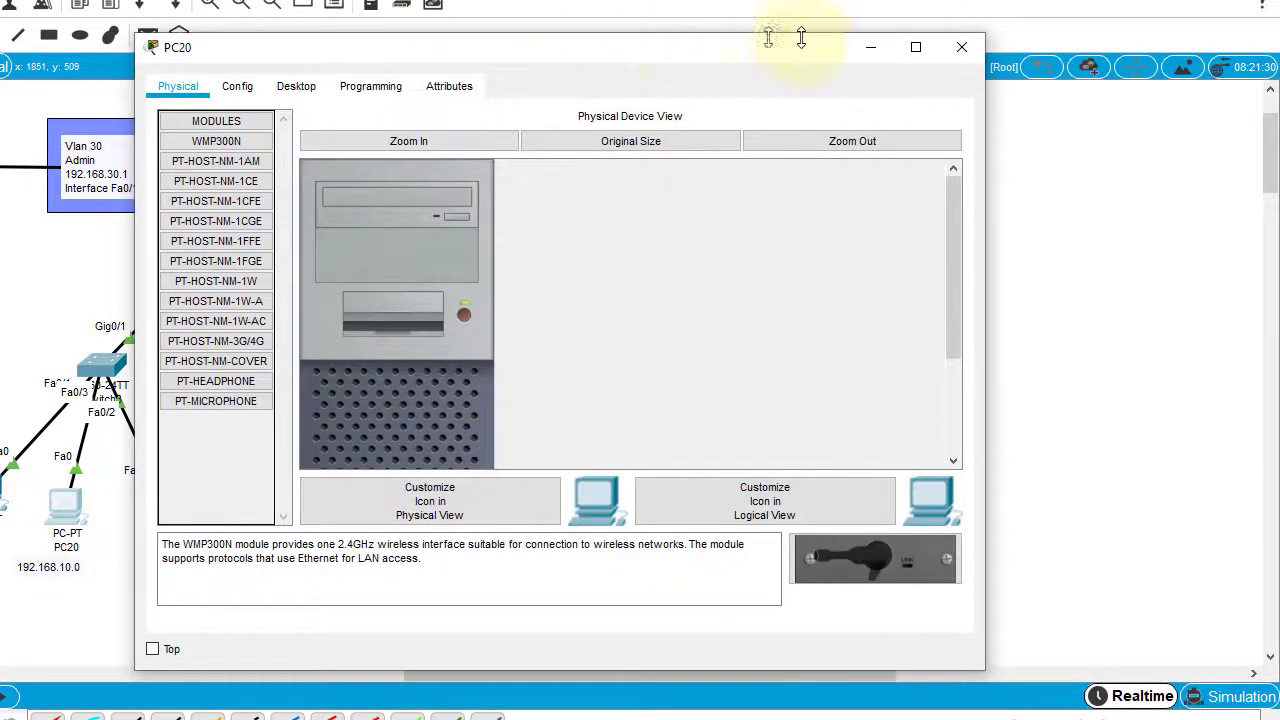
left_click_drag(801, 40, 1124, 34)
left_click(619, 82)
left_click(610, 175)
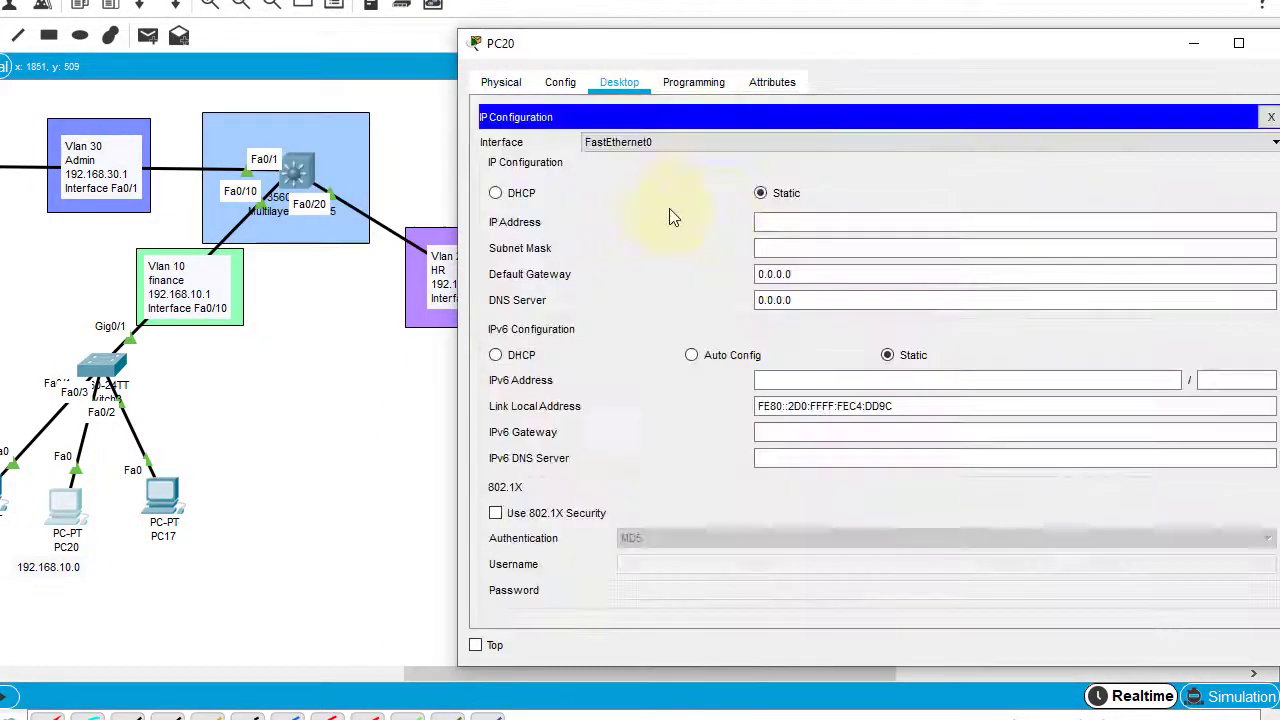
left_click(768, 221)
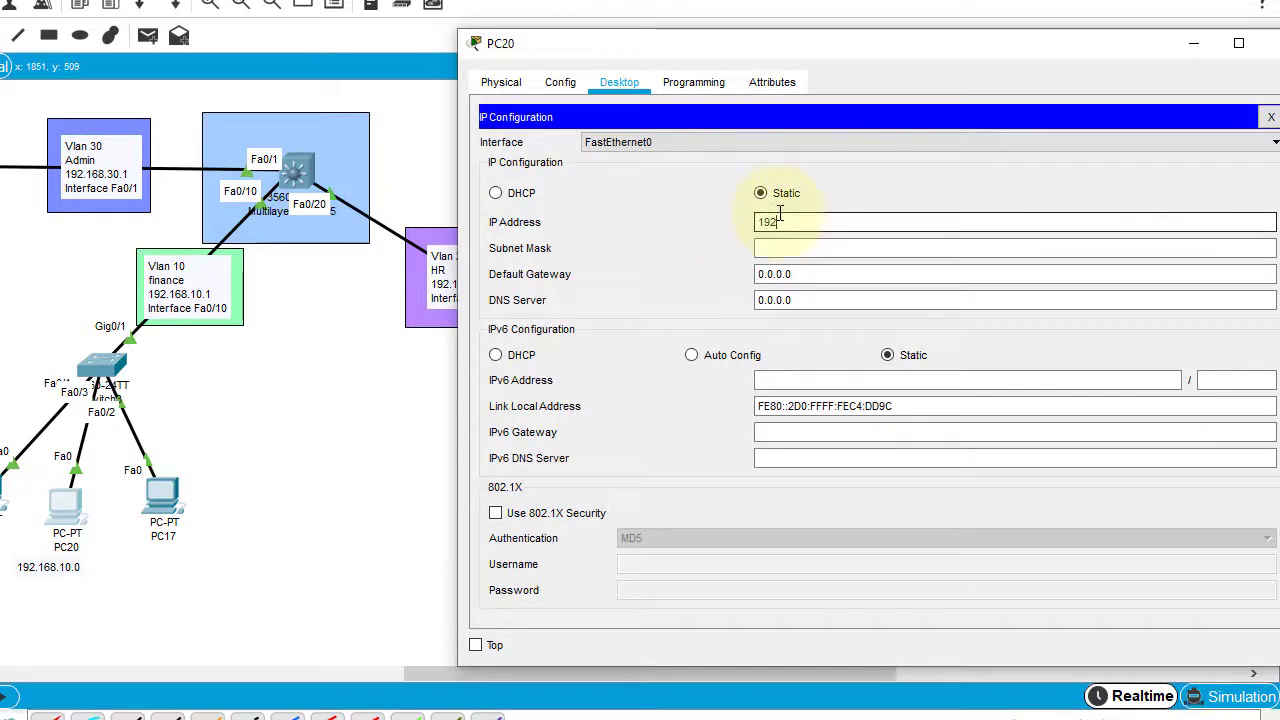
type("192.168.10.3")
key("Tab")
key("Tab")
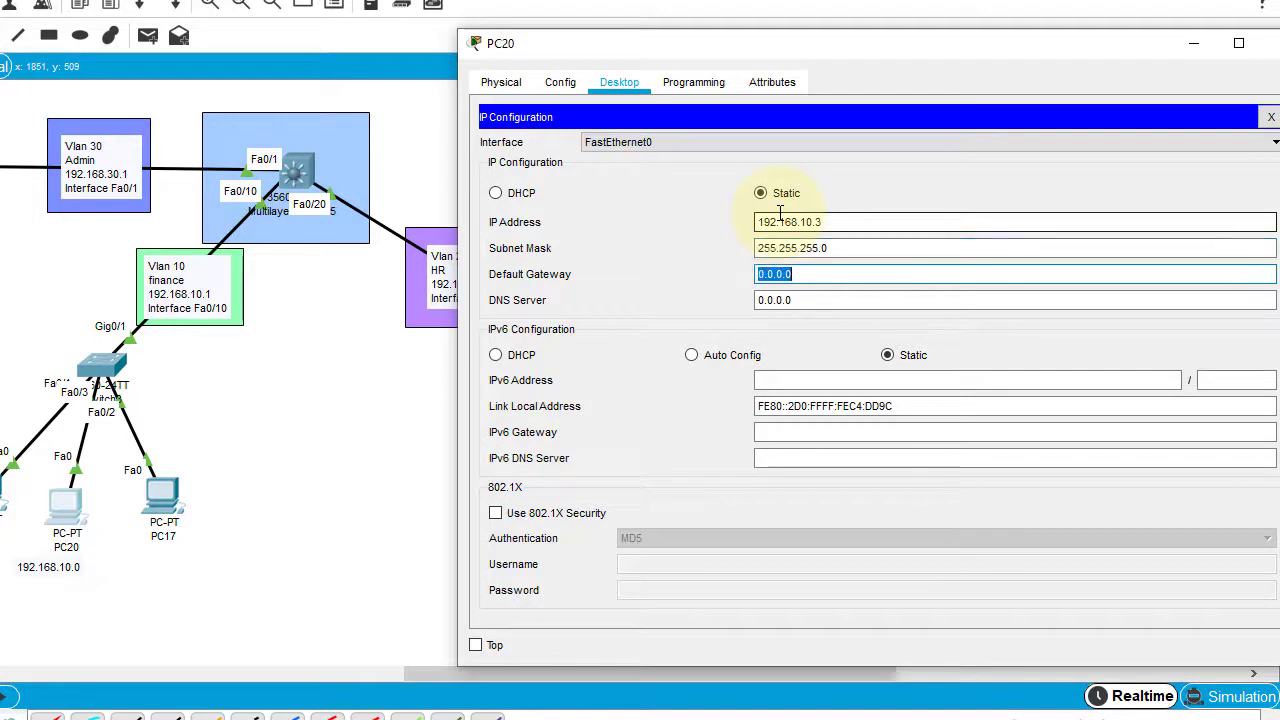
Step: Set PC20's default gateway to 192.168.10.1 and close its window
type("192.168")
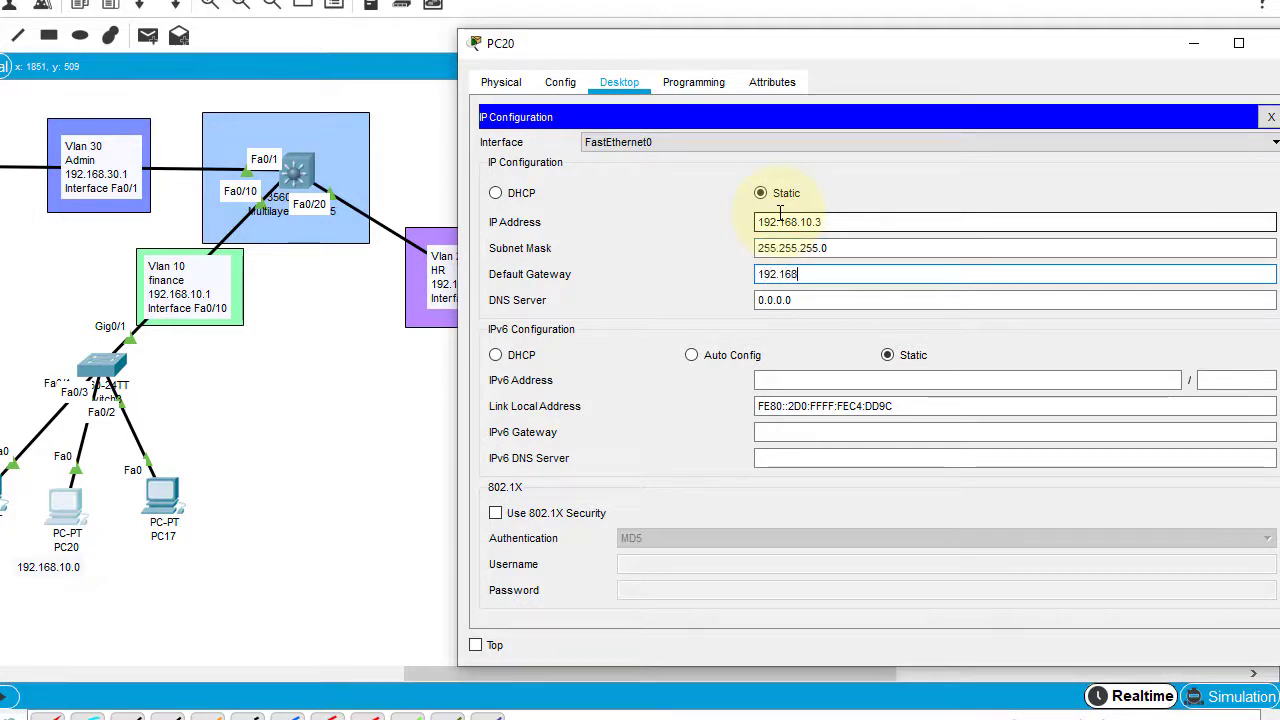
type(".10.1")
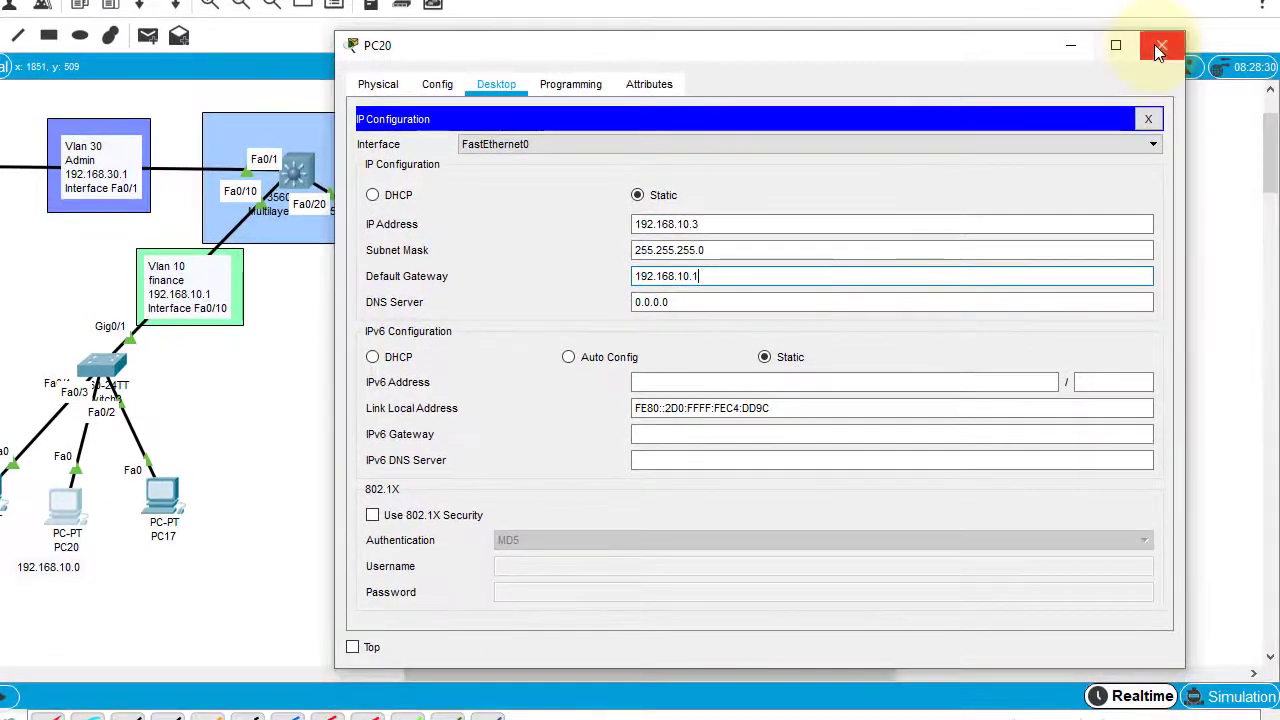
left_click(1154, 78)
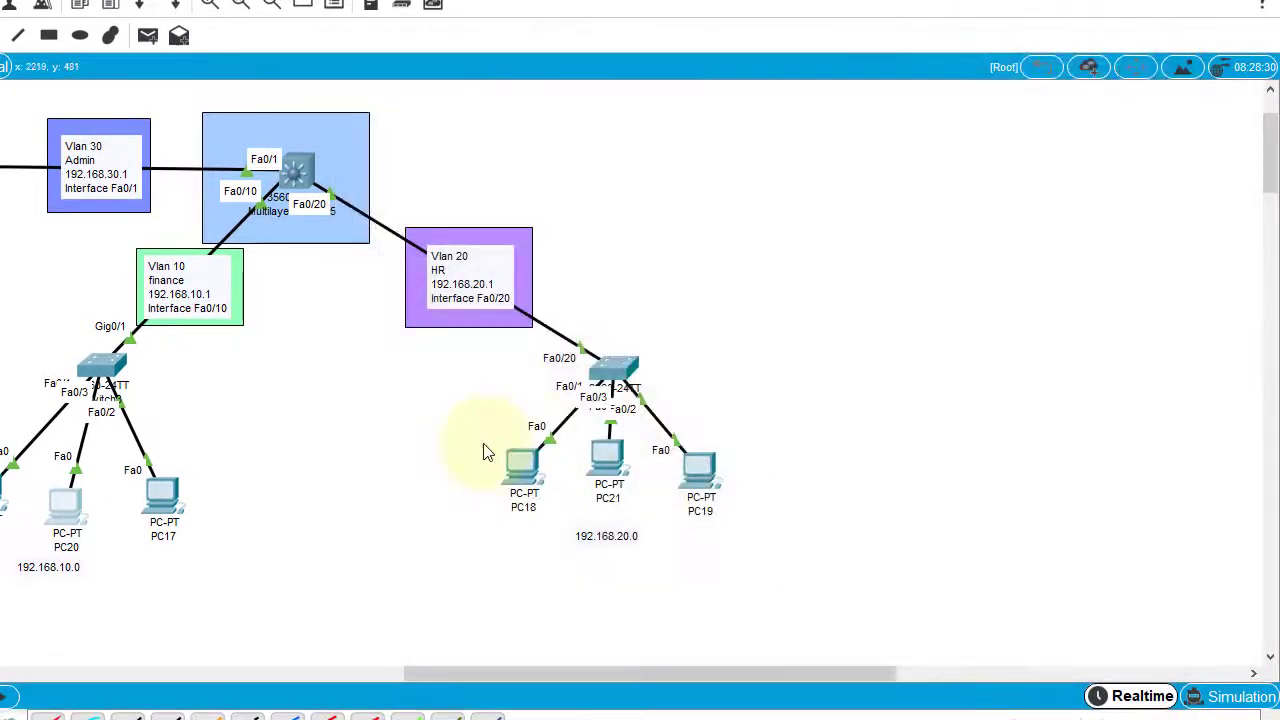
Step: Open PC17's IP configuration beside the topology and assign the static address 192.168.10.4 with subnet mask 255.255.255.0
left_click(175, 507)
left_click_drag(480, 62, 894, 62)
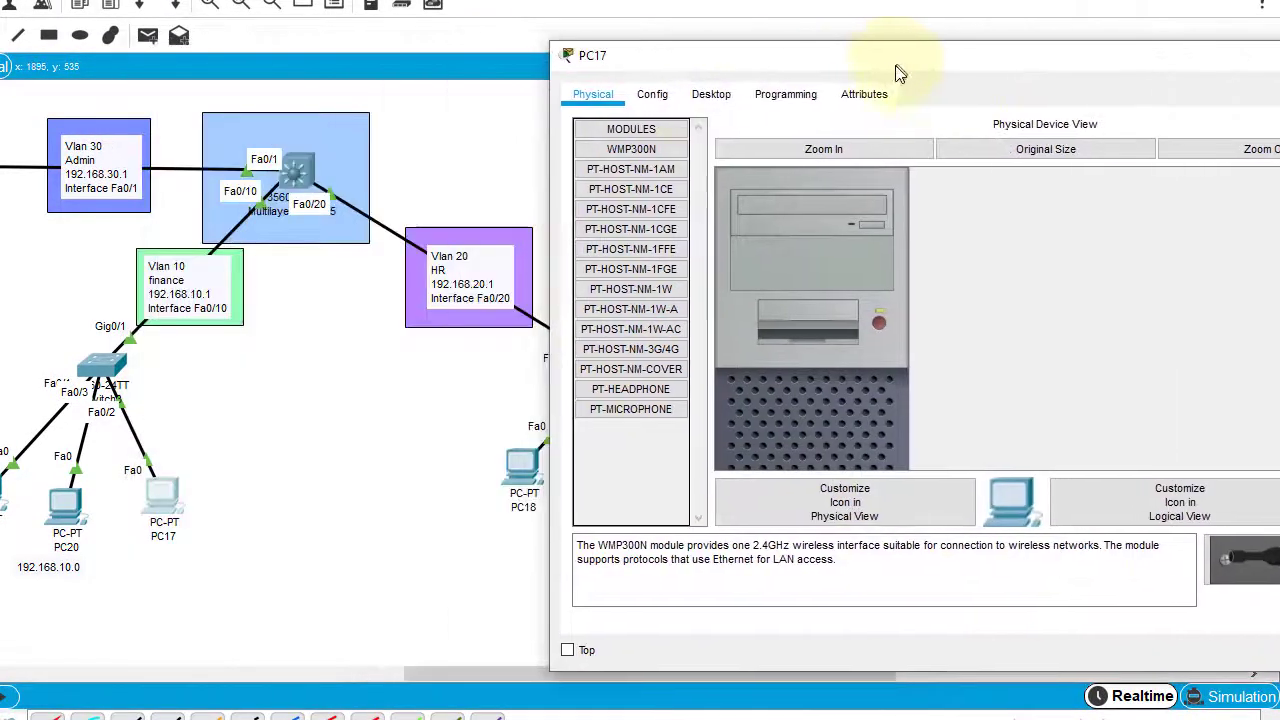
left_click(688, 94)
left_click(657, 198)
left_click(880, 232)
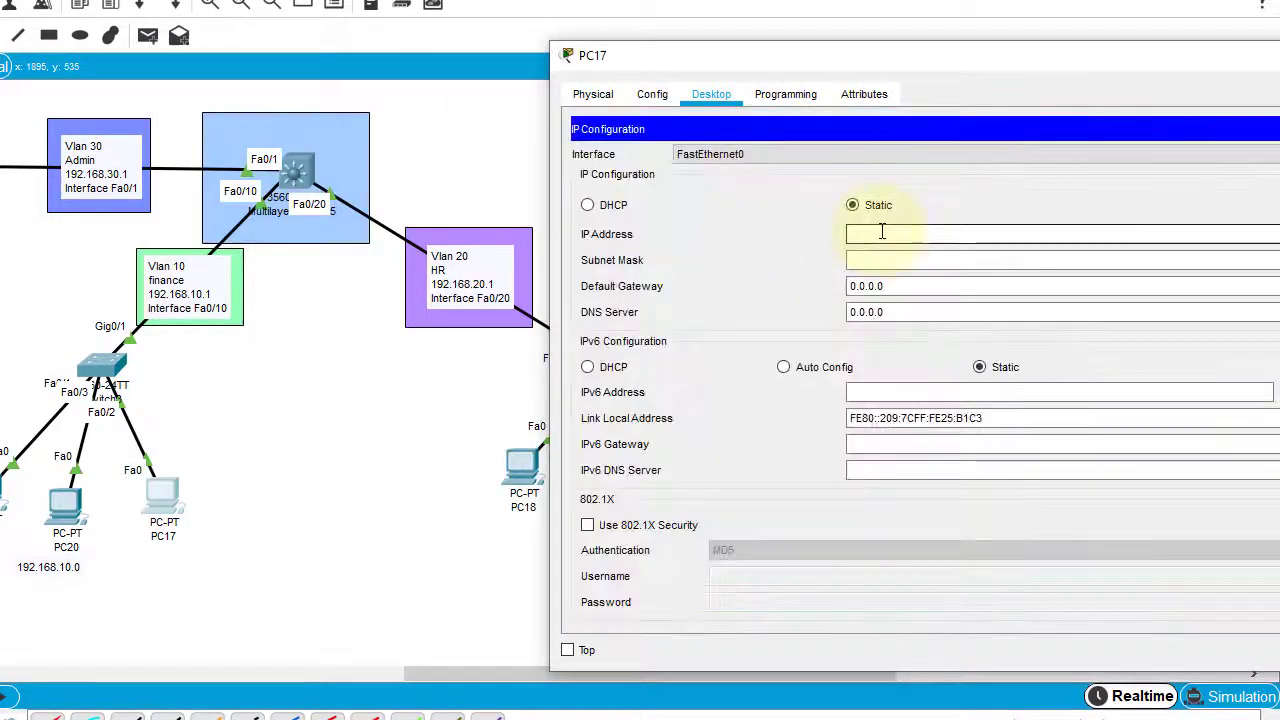
type("192.168")
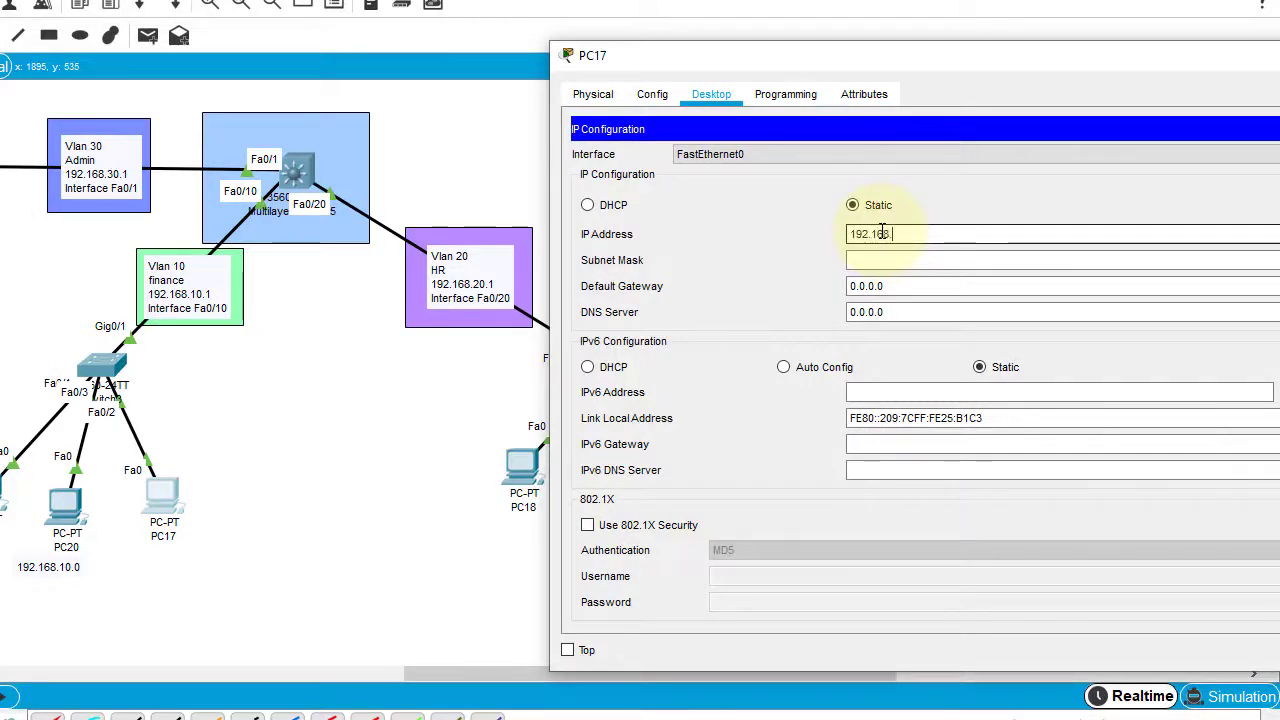
type(".10.4")
key("Tab")
Step: Set PC17's default gateway to 192.168.10.1 and close its window
key("Tab")
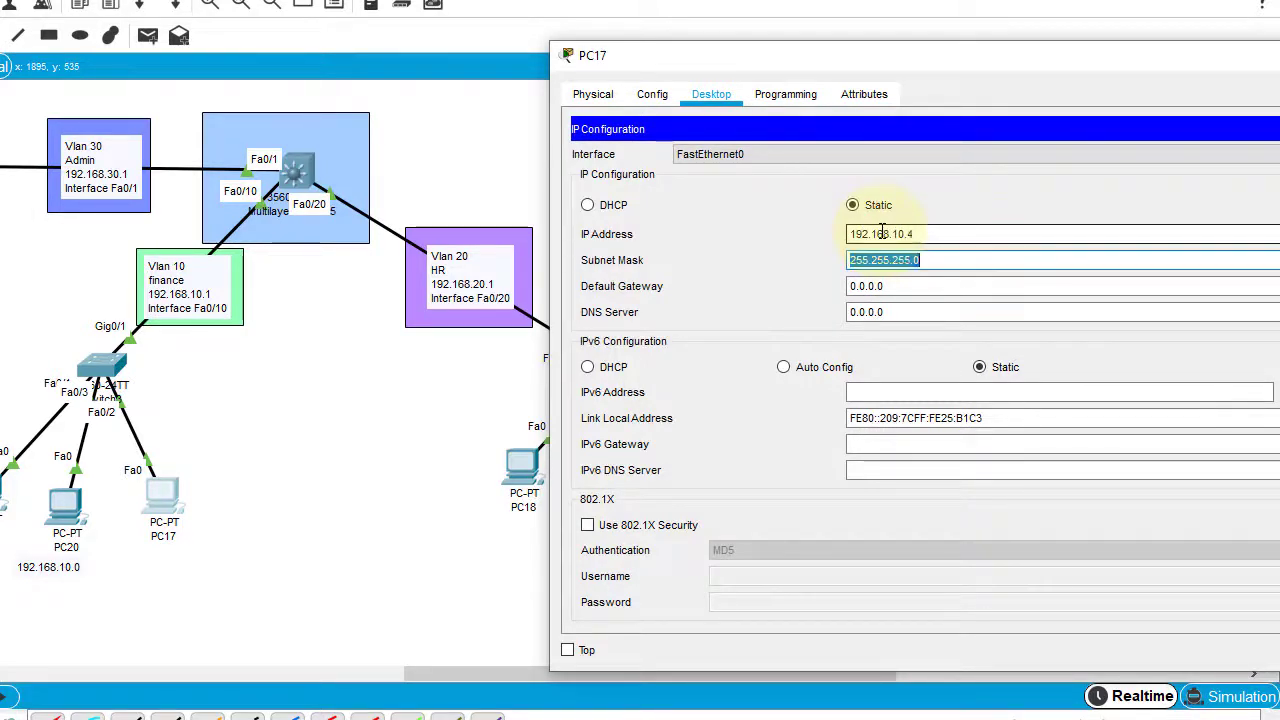
type("192.168.")
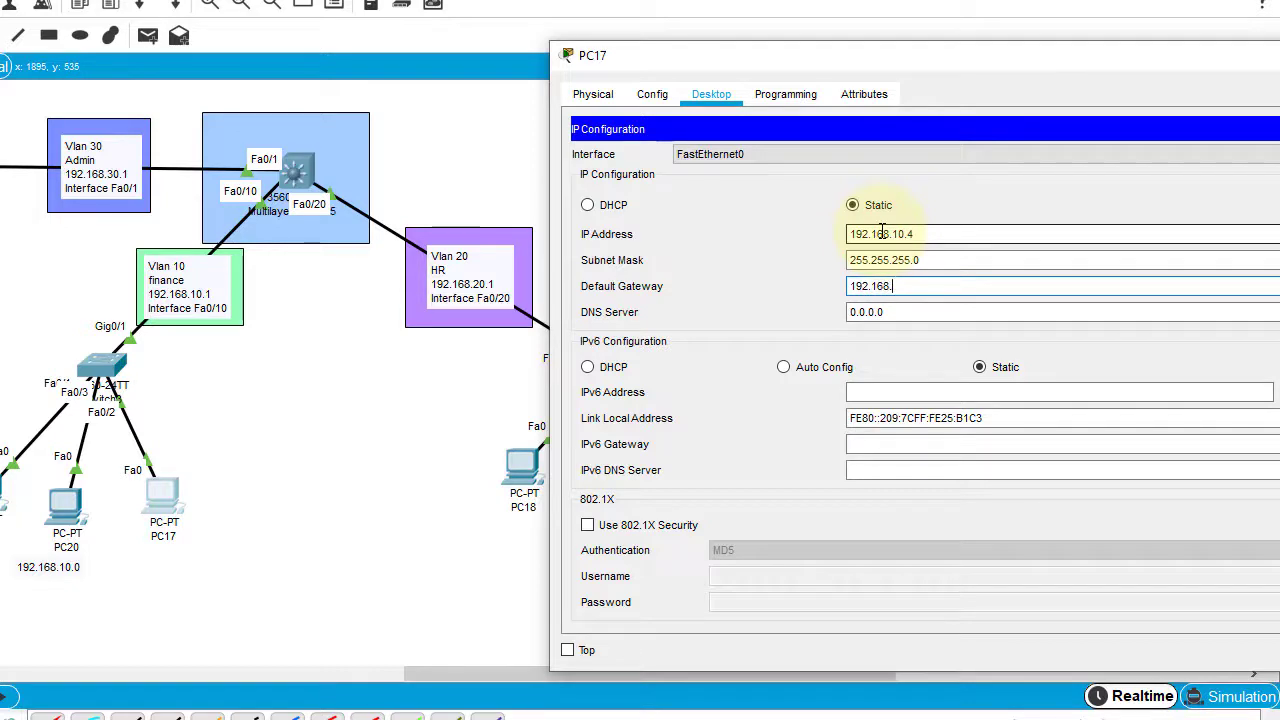
type("10.1")
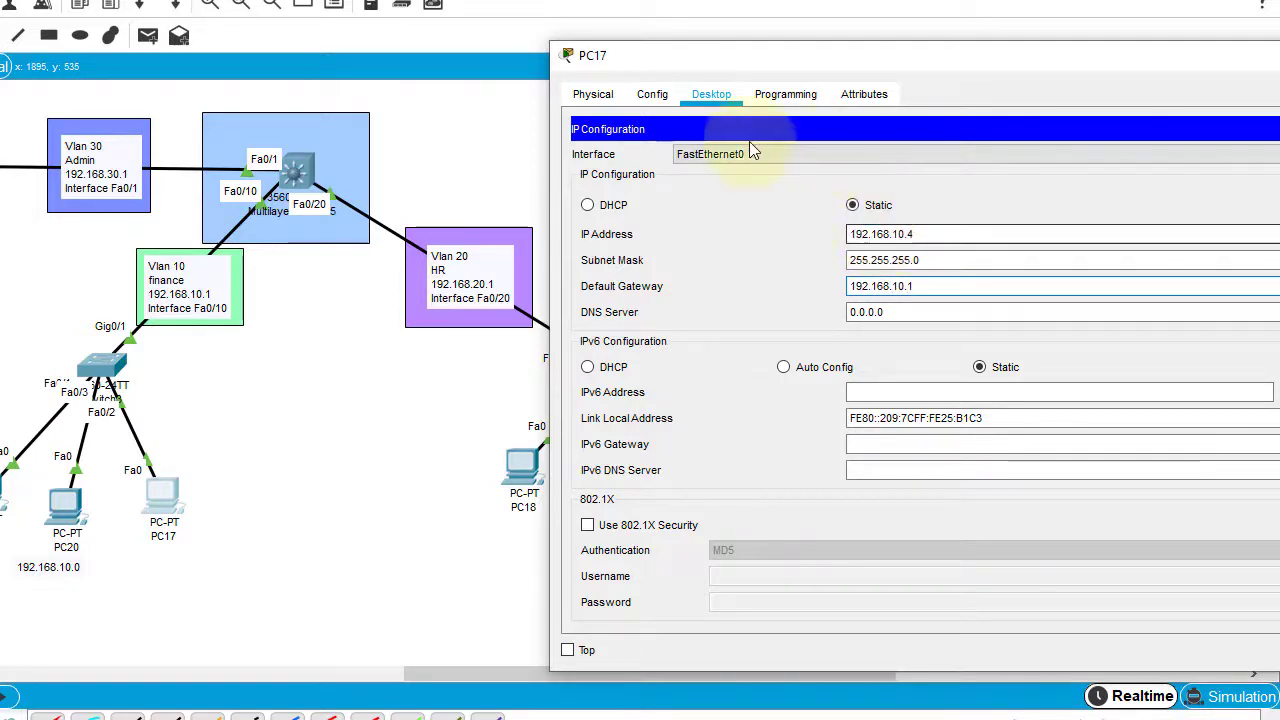
left_click_drag(894, 63, 727, 57)
left_click(1202, 47)
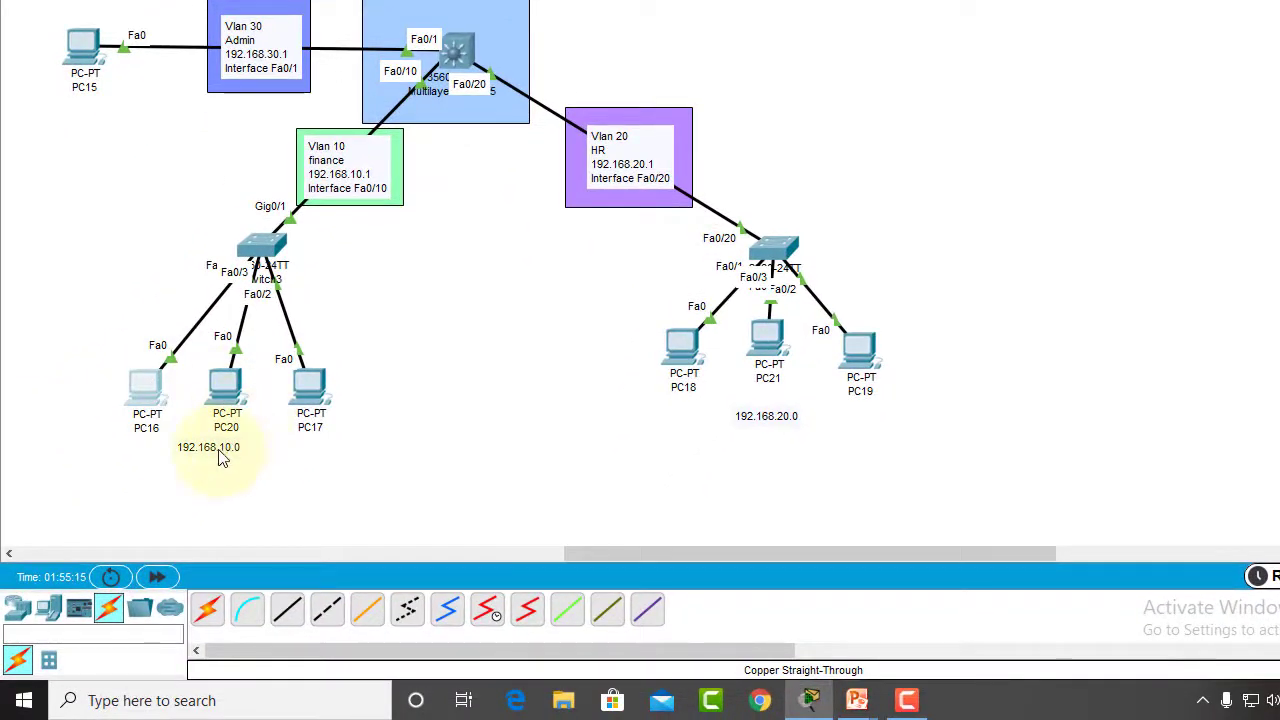
Step: Centre the 192.168.10.0 label beneath PC20 and nudge PC17 slightly
left_click_drag(221, 446, 236, 450)
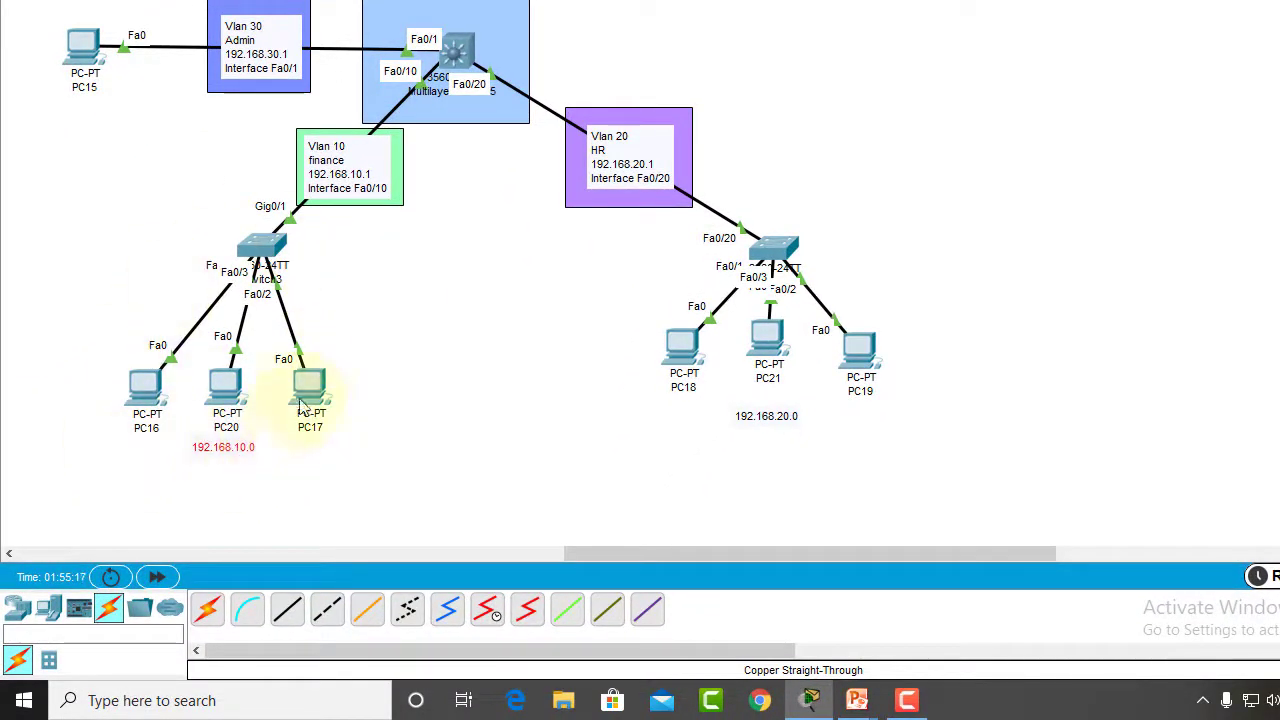
left_click_drag(313, 394, 313, 388)
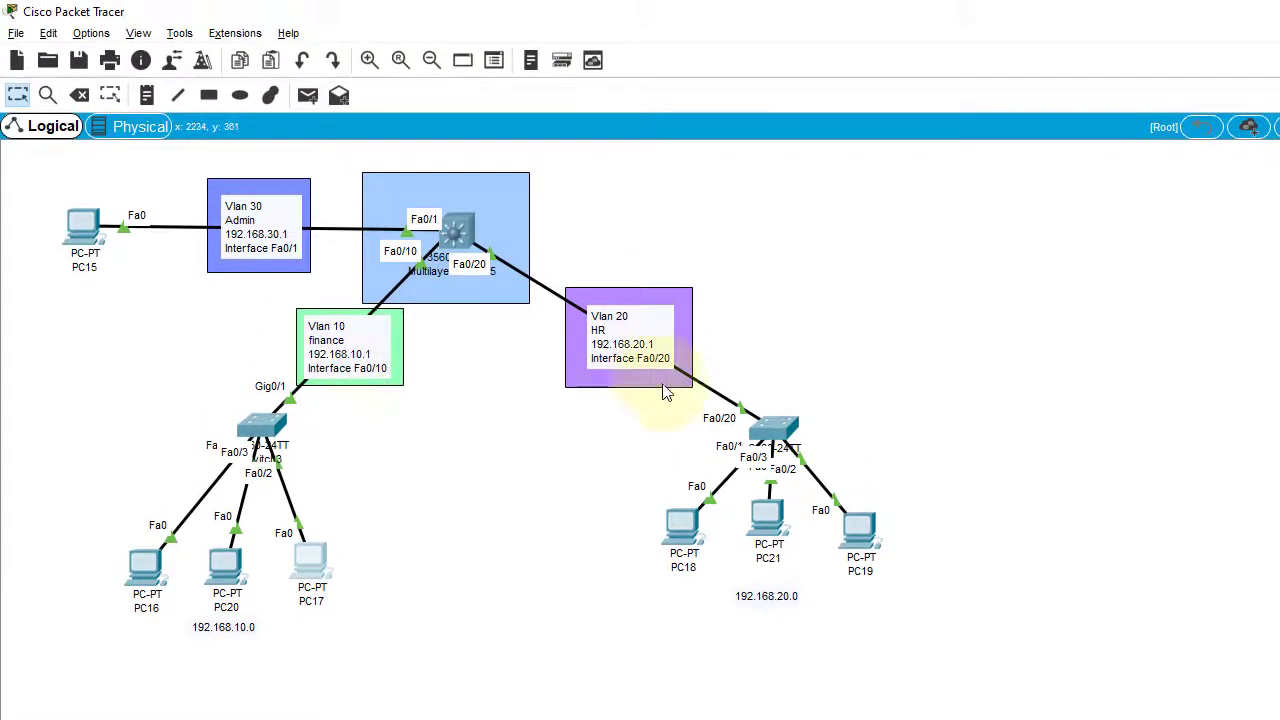
Step: Shift the purple VLAN 20 rectangle slightly and re-centre the VLAN 20 note inside it
left_click(666, 392)
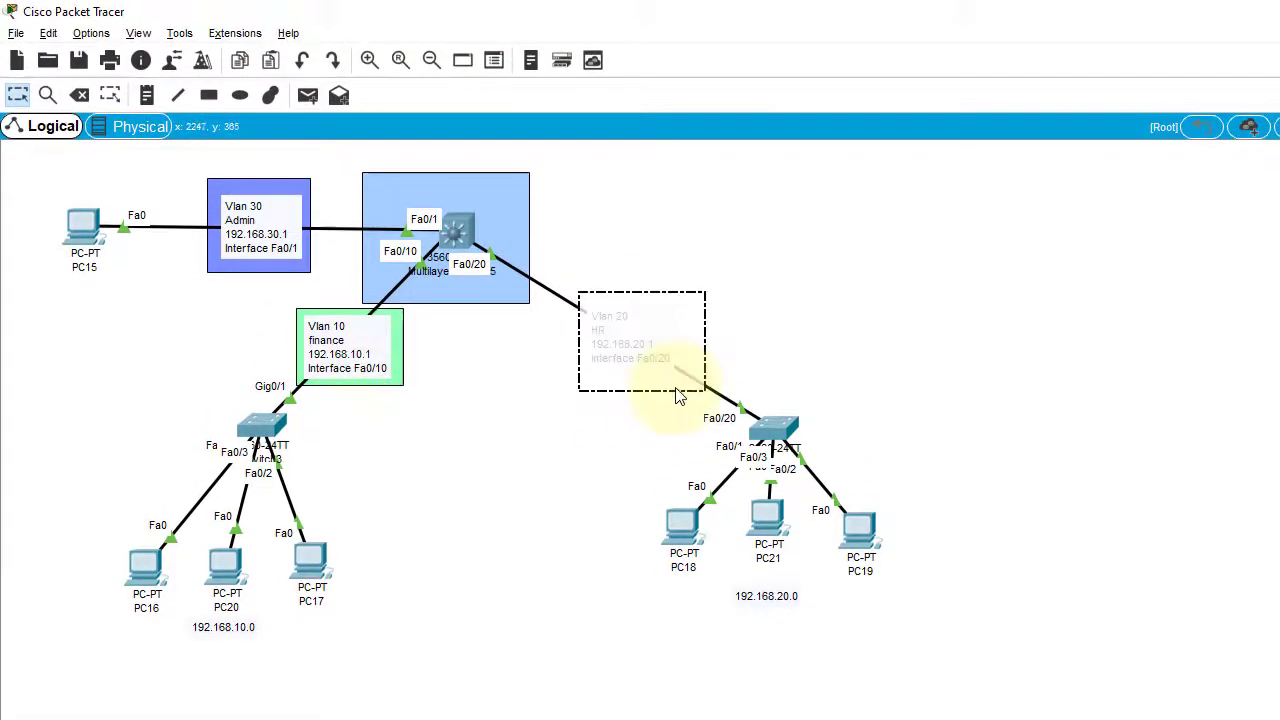
key("Delete")
key("ctrl+z")
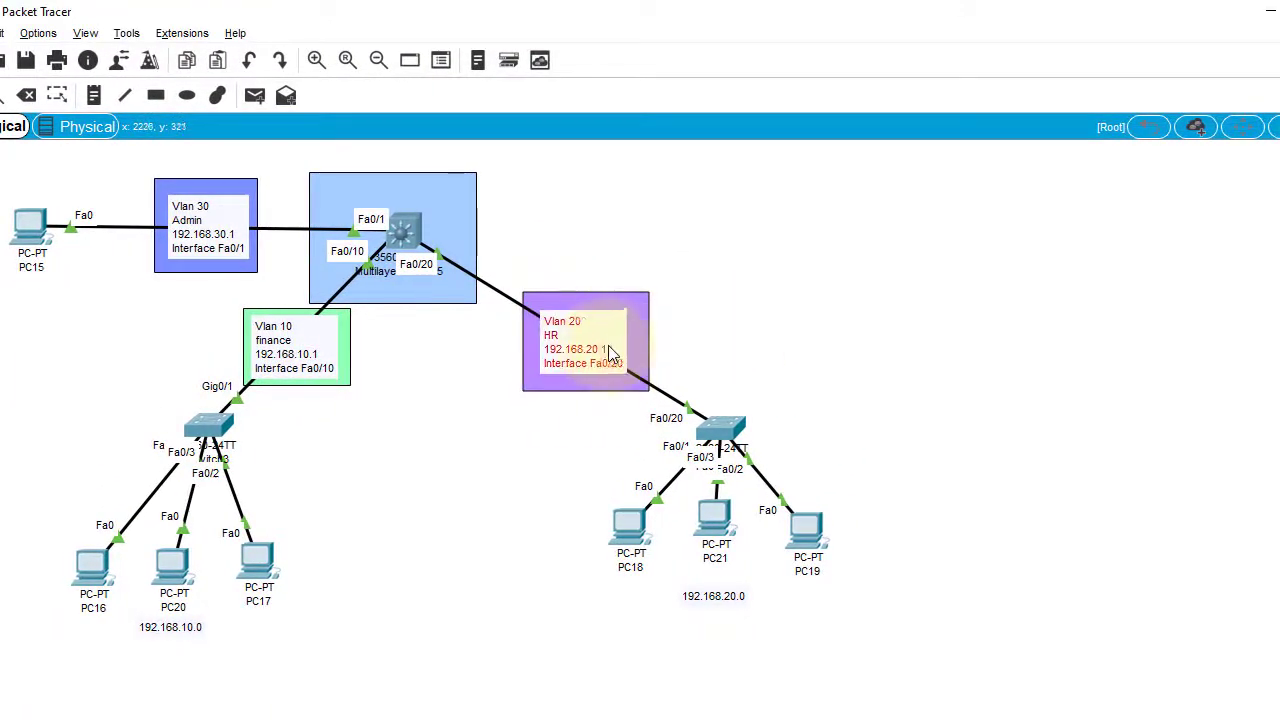
Step: Open PC15's IP configuration beside the topology and assign the static address 192.168.30.2 with subnet mask 255.255.255.0
left_click(80, 175)
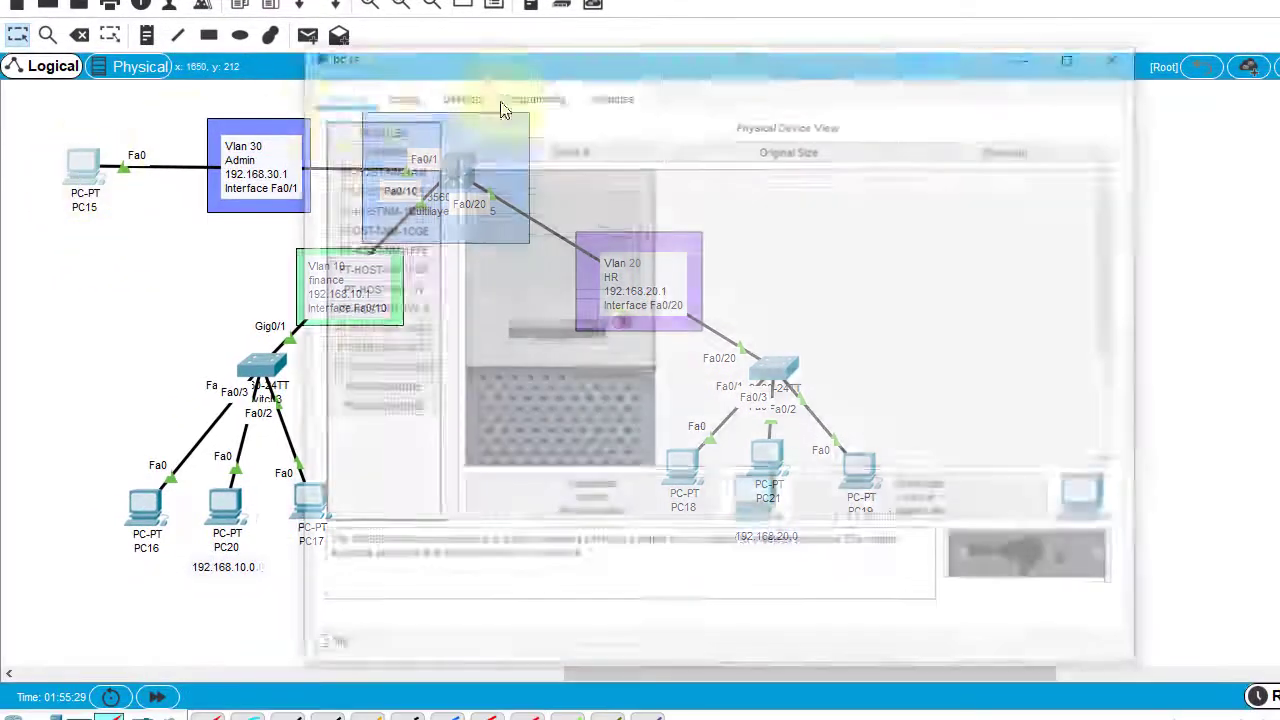
left_click_drag(507, 63, 813, 63)
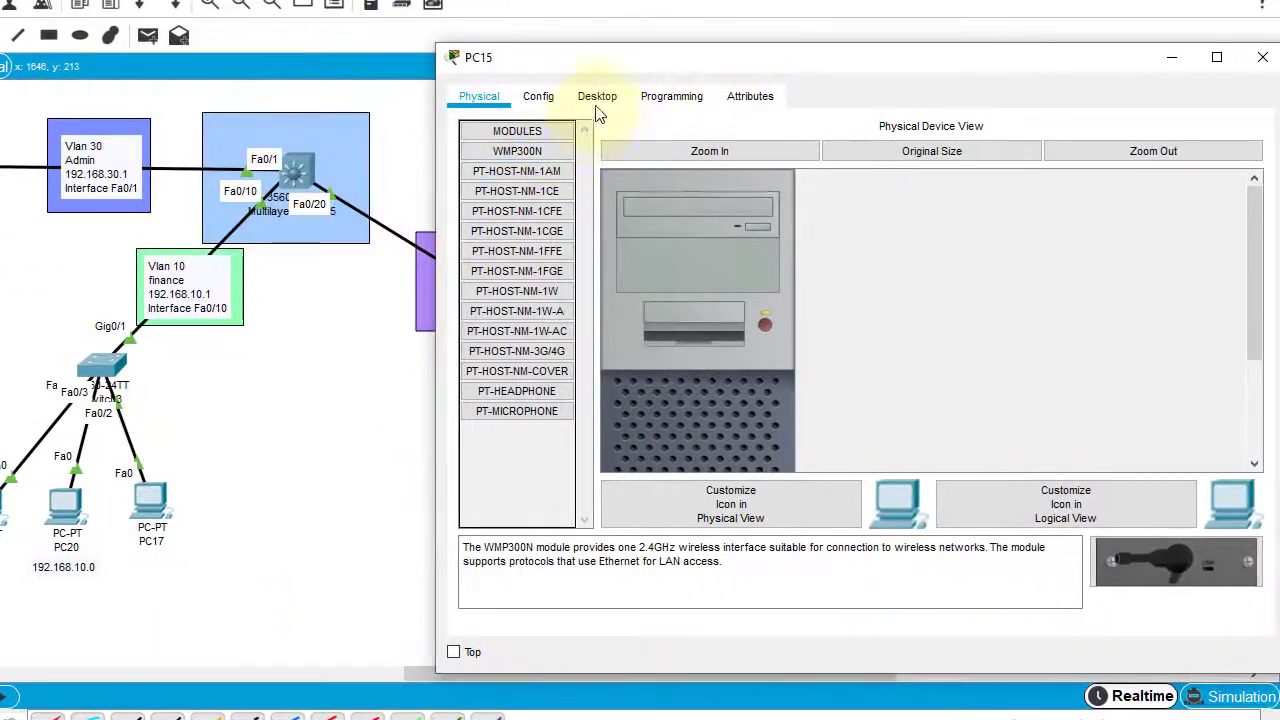
left_click(598, 104)
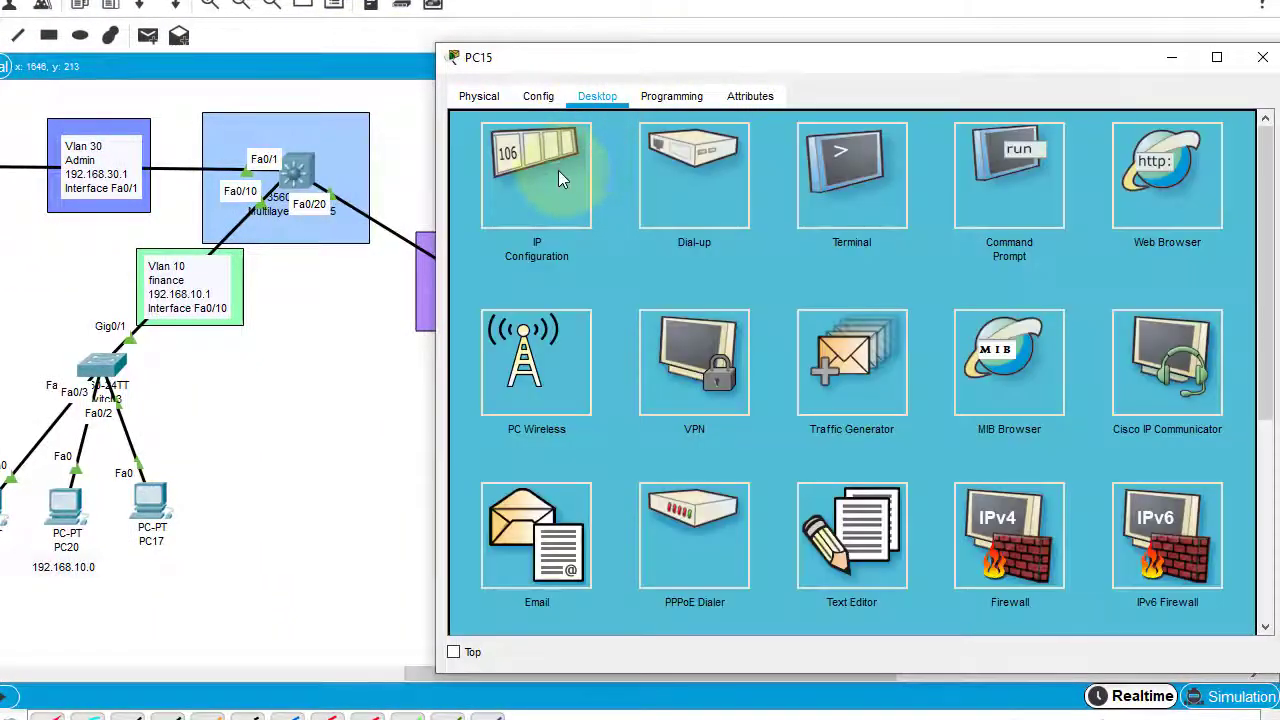
left_click(562, 180)
left_click(772, 237)
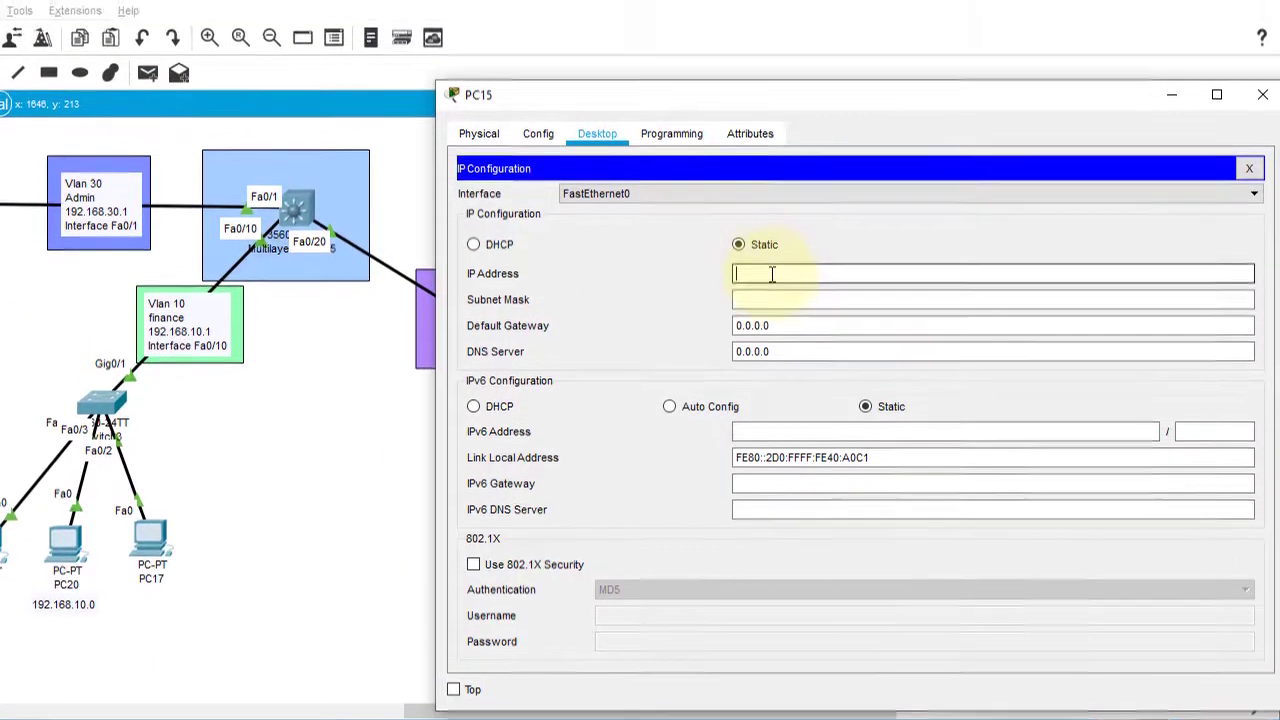
type("192.168.30.2")
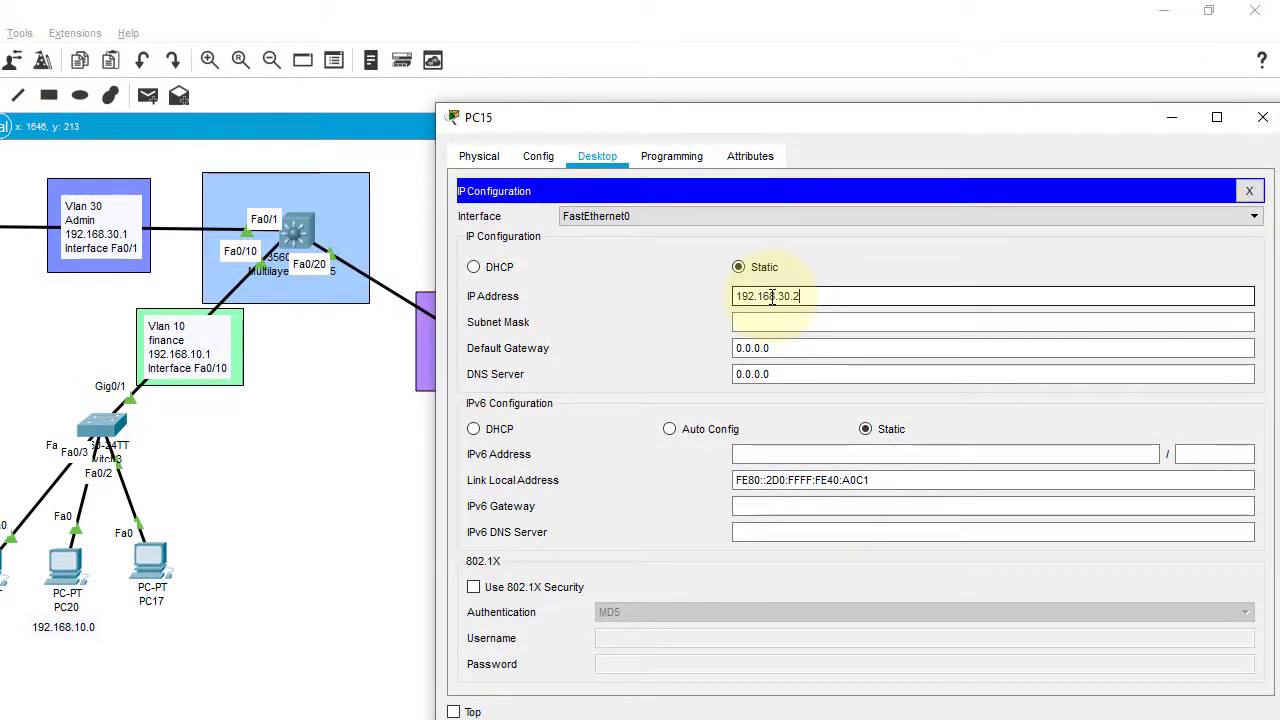
key("Tab")
Step: Set PC15's default gateway to 192.168.30.1 and close its window
key("Tab")
type("19")
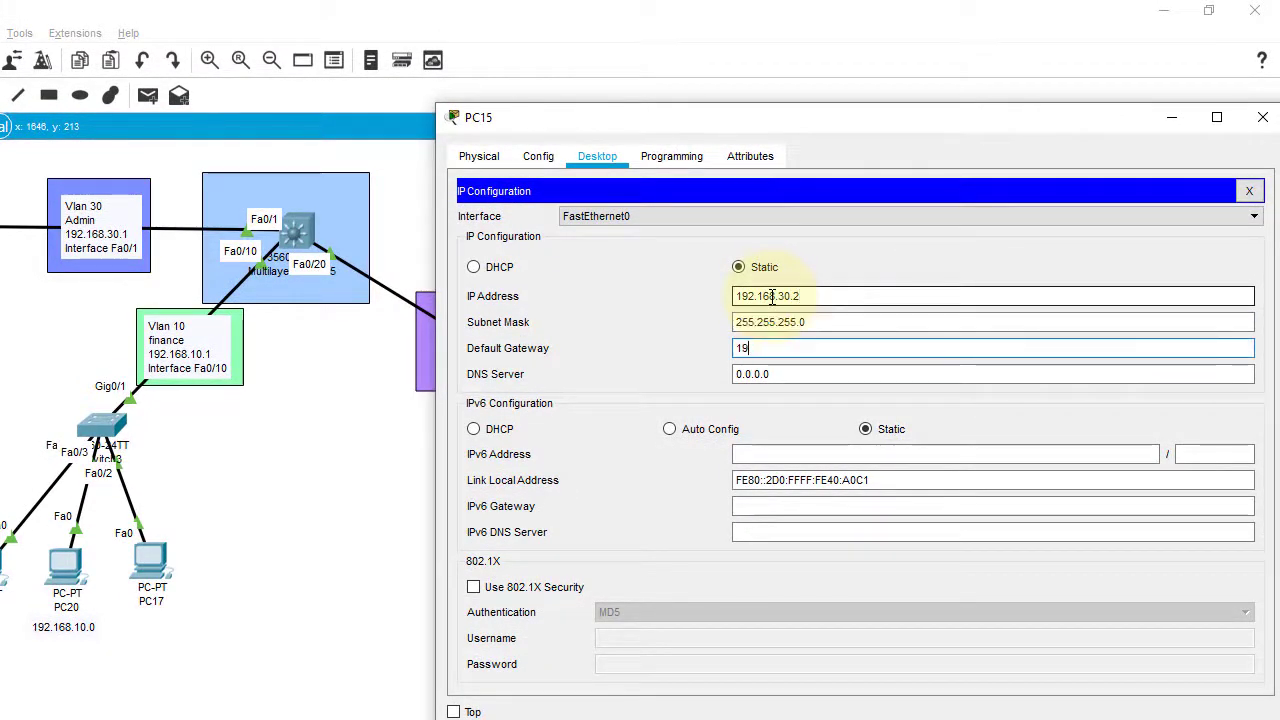
type("2.168")
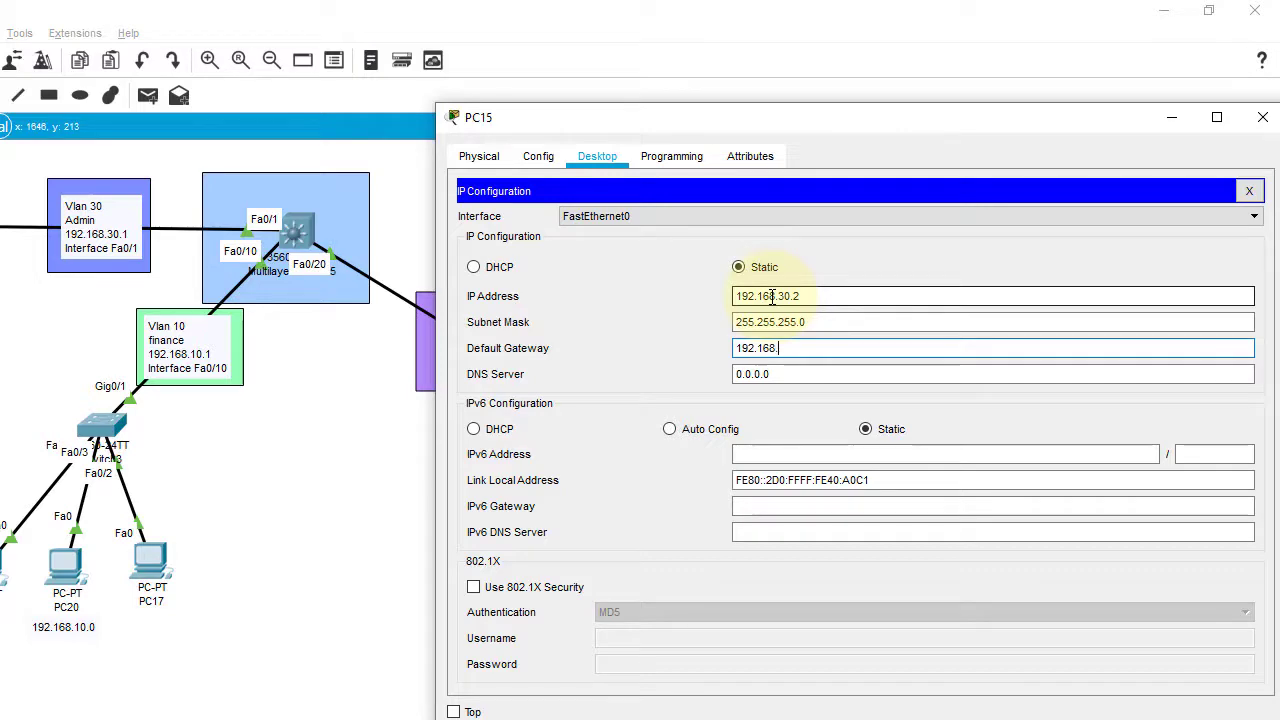
type(".3")
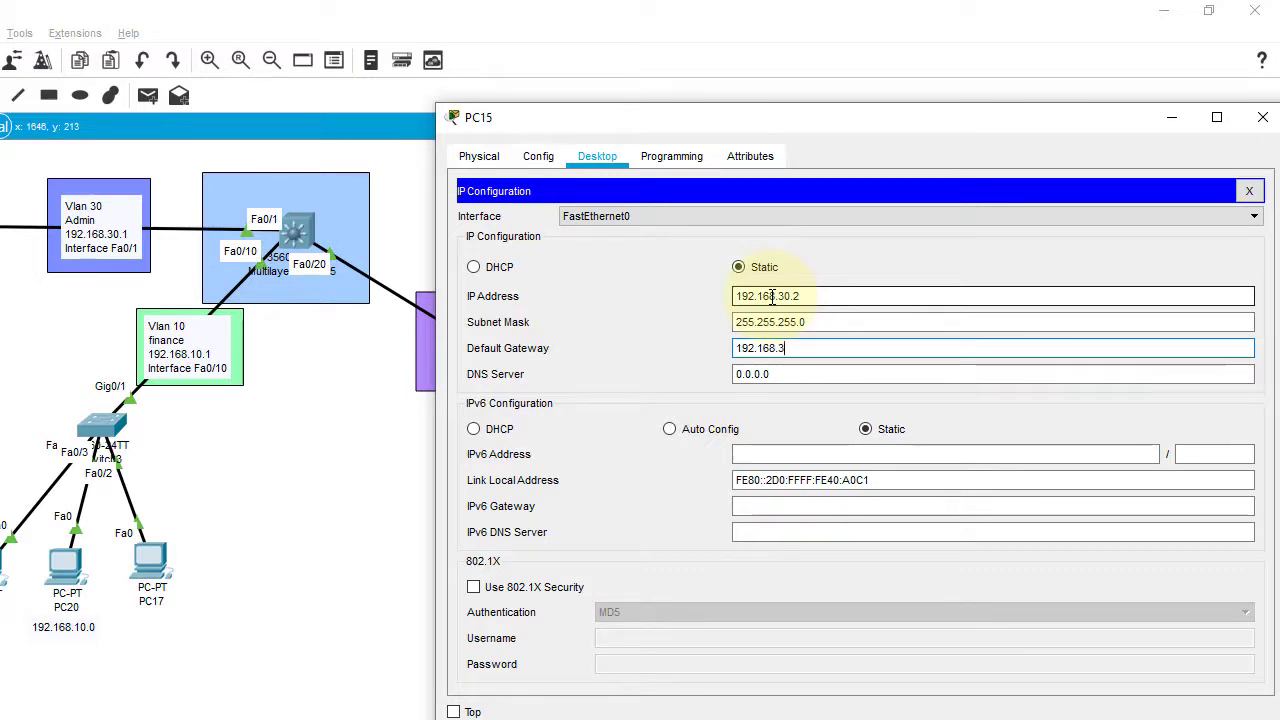
type("0.1")
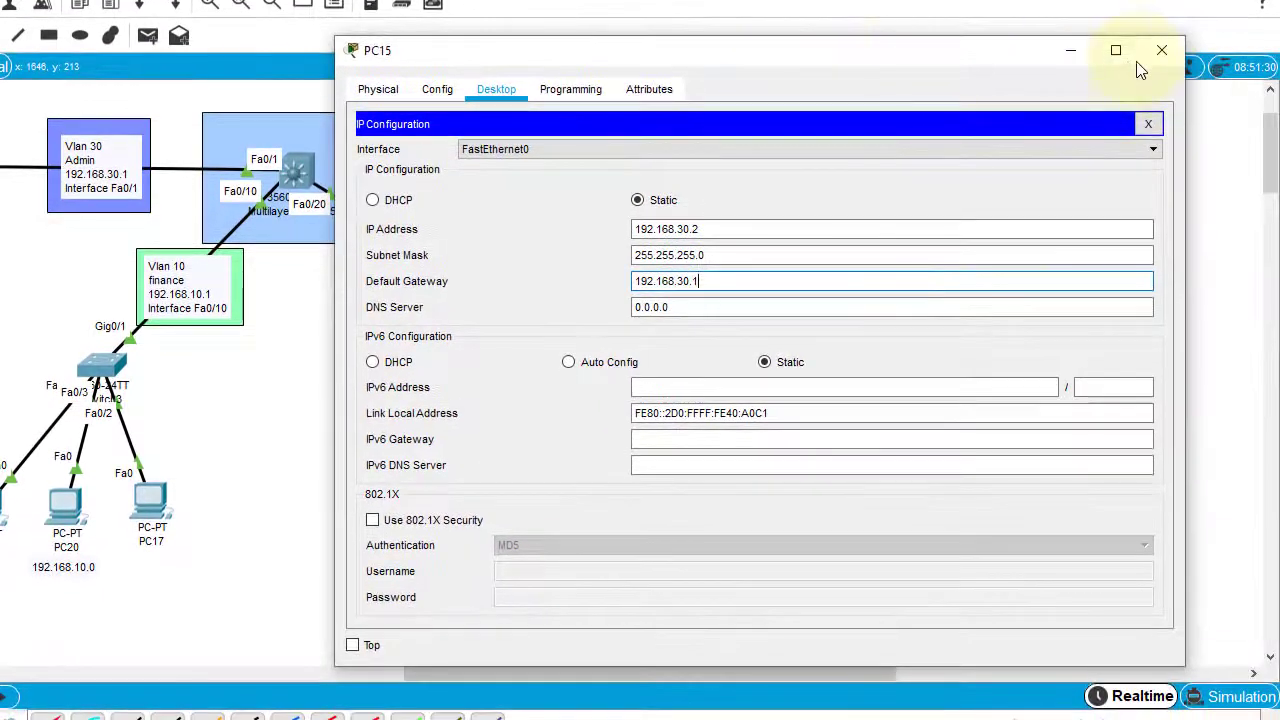
left_click(1160, 50)
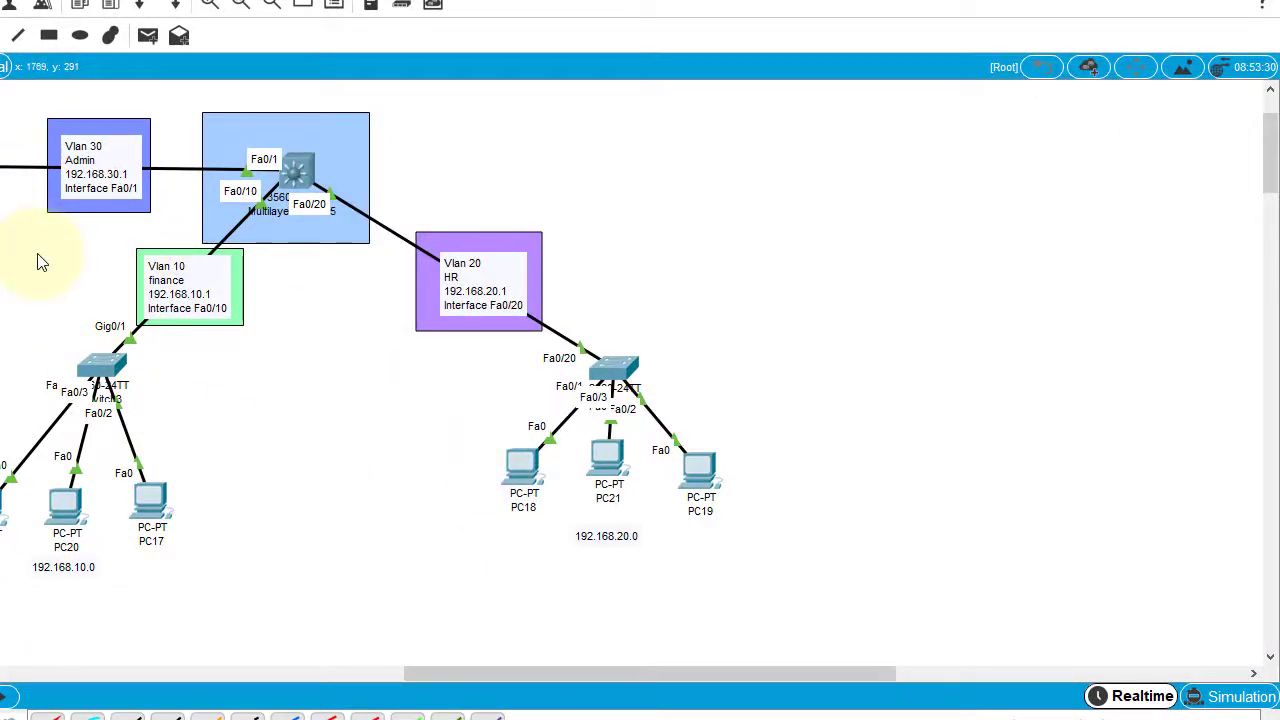
Step: Save the network and place a note in the empty area beyond the VLAN 20 box, reading "1.Create Vlans"
key("ctrl+s")
left_click(755, 449)
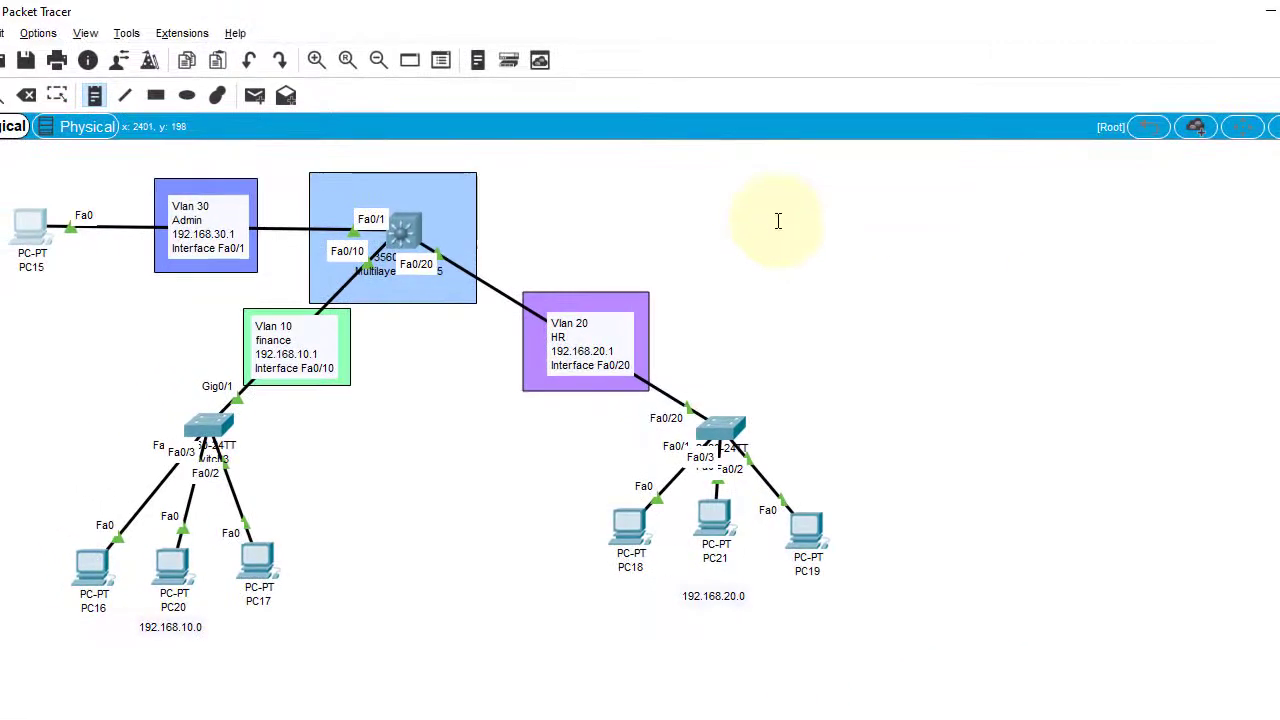
left_click(778, 220)
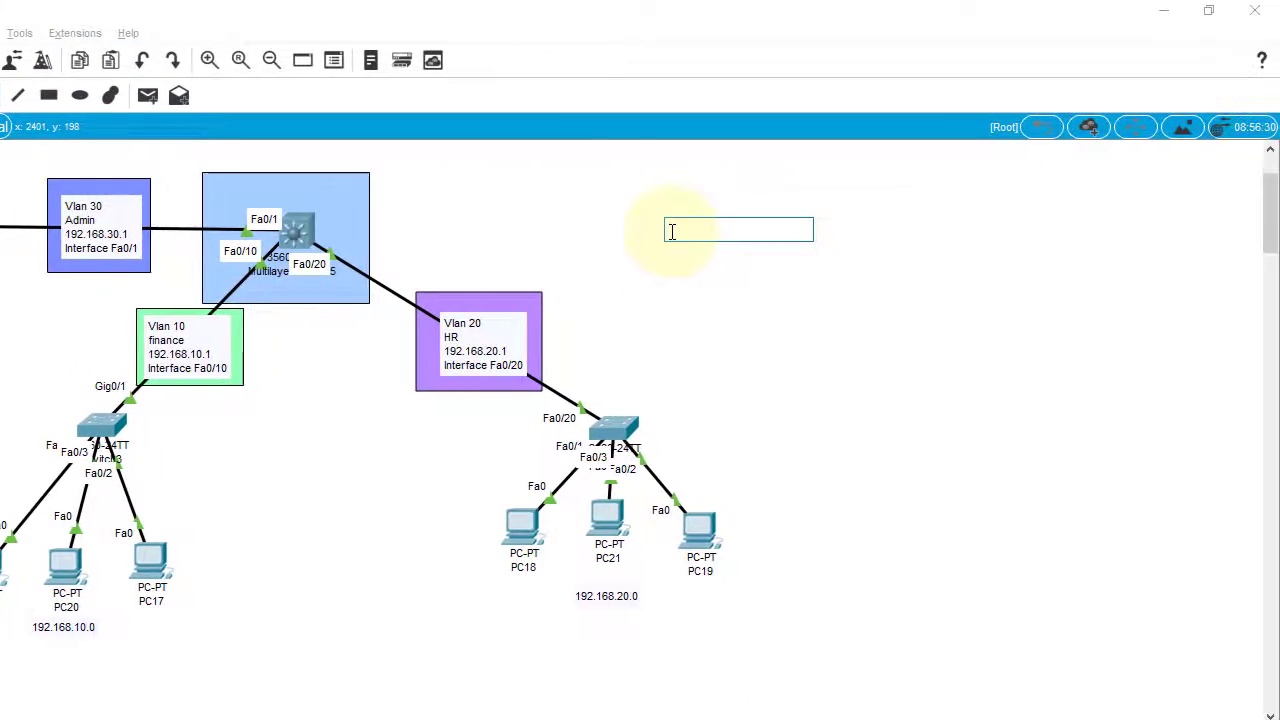
type("Create Vlans")
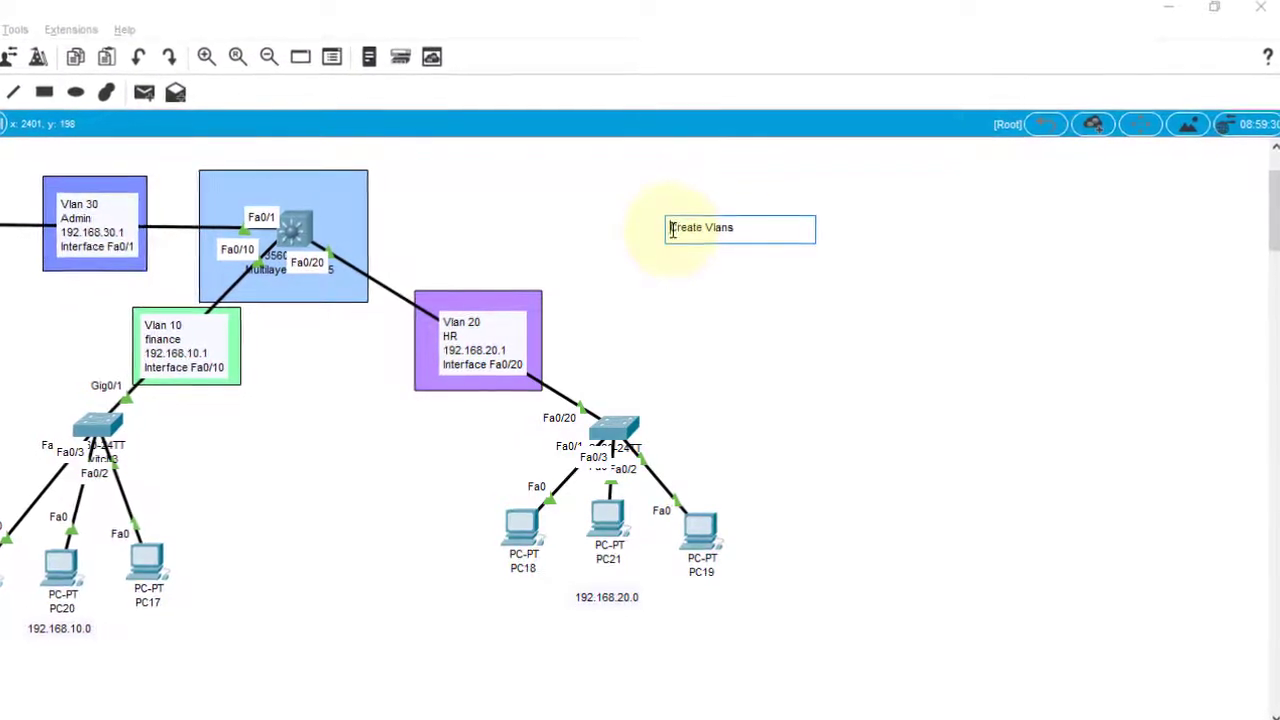
type("1.")
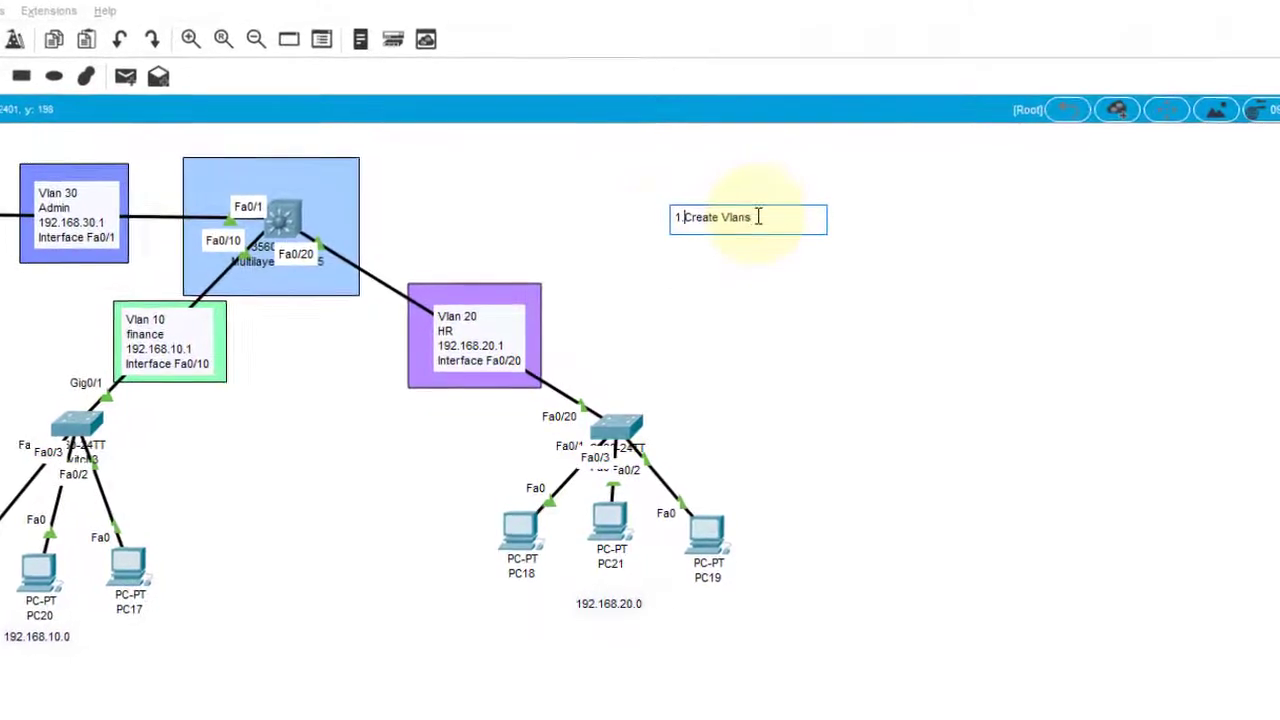
Step: Add the second line "2. Assigne Interface for Vlans" to the task note
key("Return")
type("2. ")
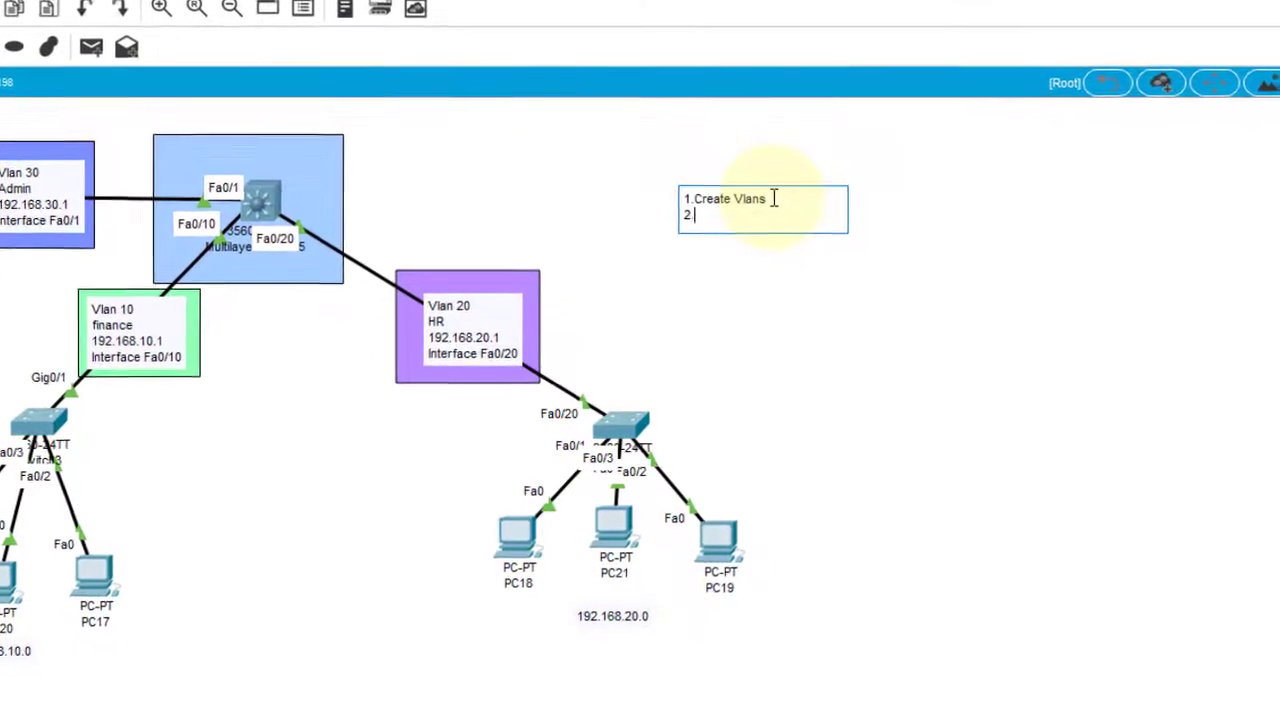
type("Assig")
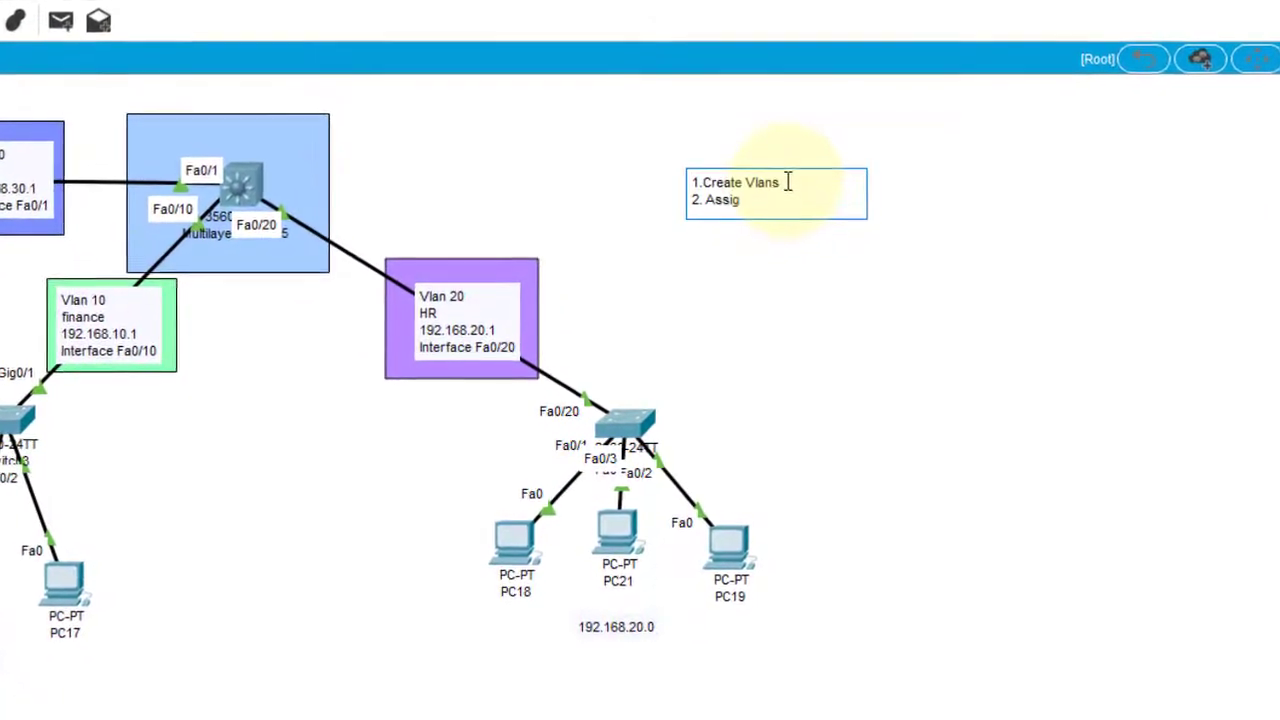
type("ne V")
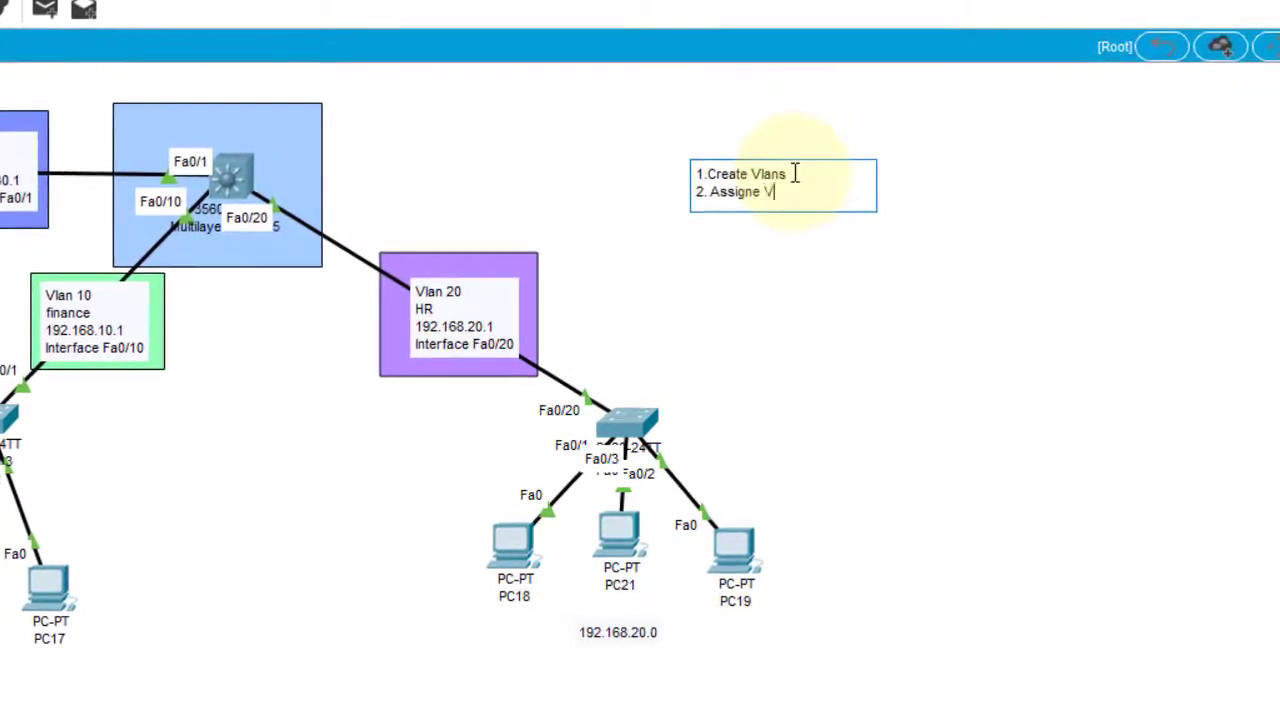
key("BackSpace")
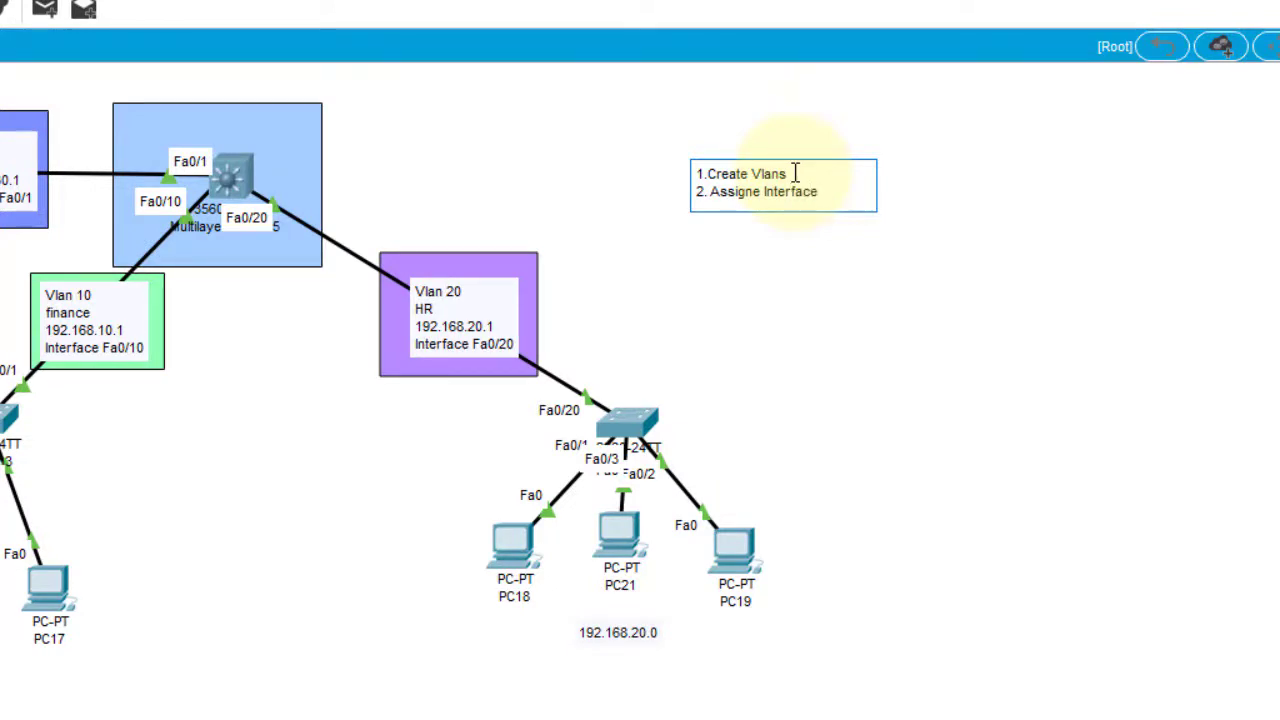
type("Interface fr")
type("Valans")
key("BackSpace")
key("BackSpace")
key("BackSpace")
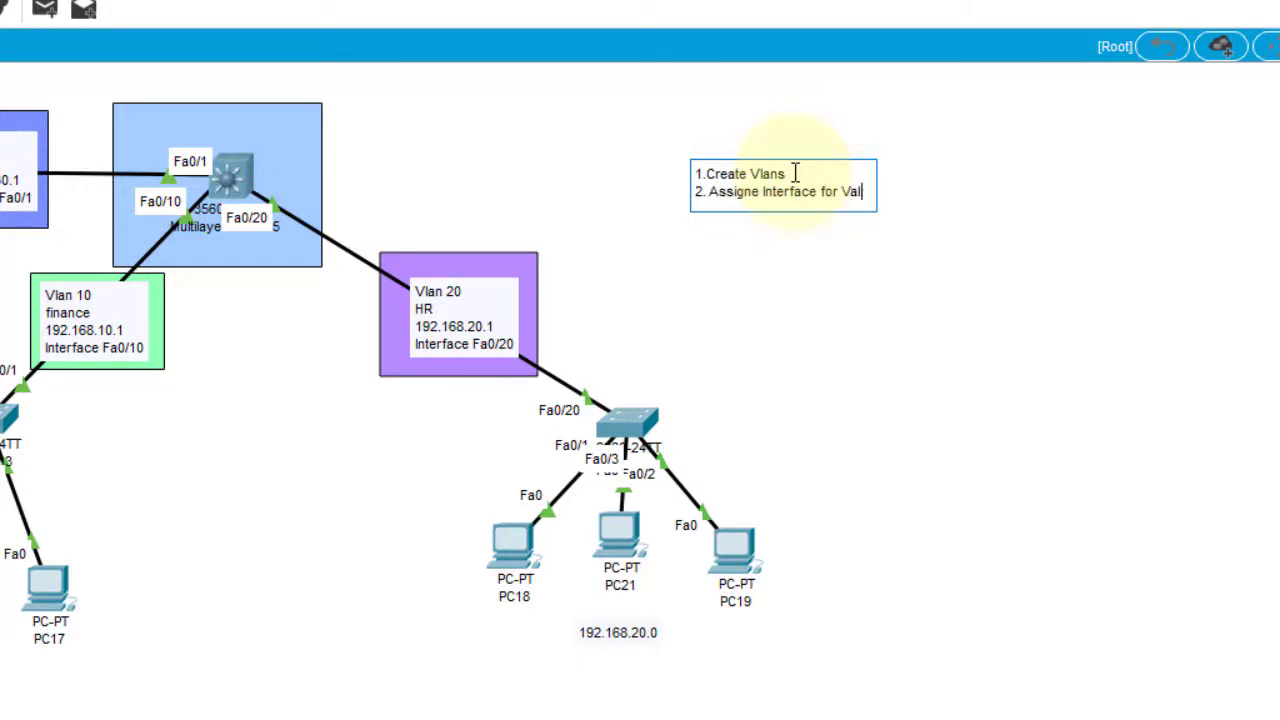
type("n")
key("BackSpace")
key("BackSpace")
key("BackSpace")
type("ans")
Step: Add the third line "3. Assigne IP Address to vlans" to the task note
key("Return")
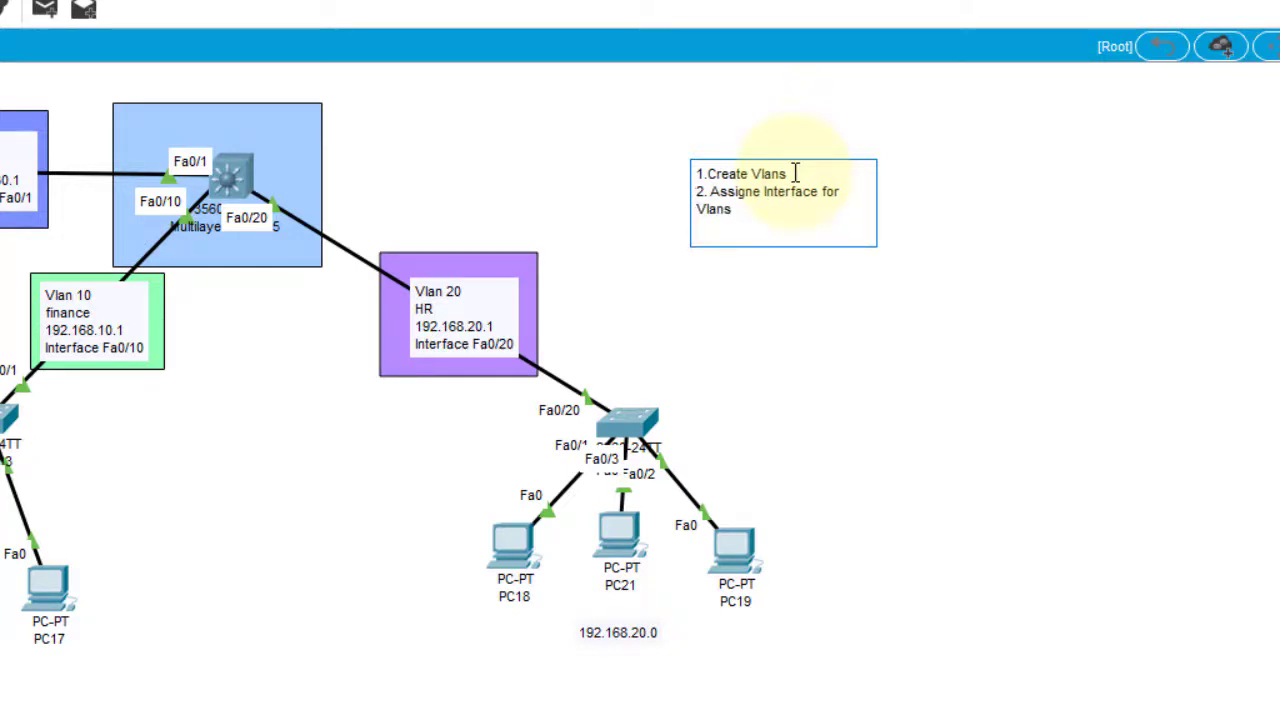
type("3")
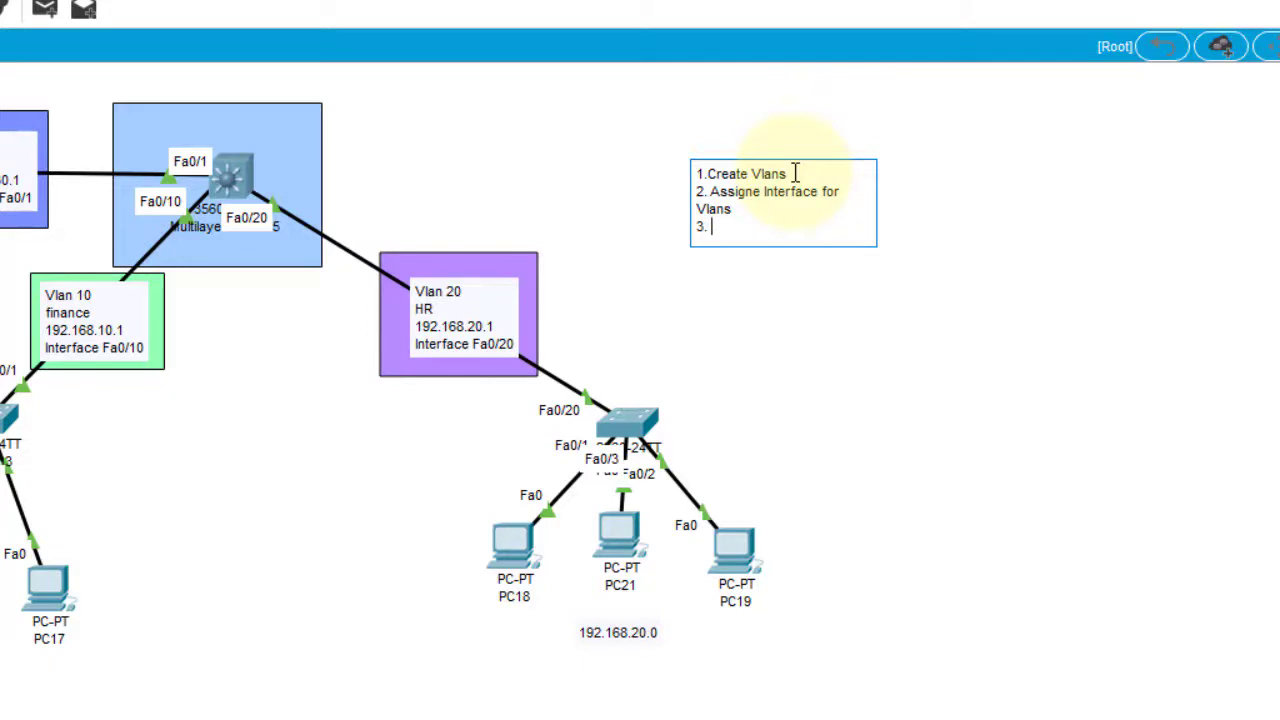
type(". vla")
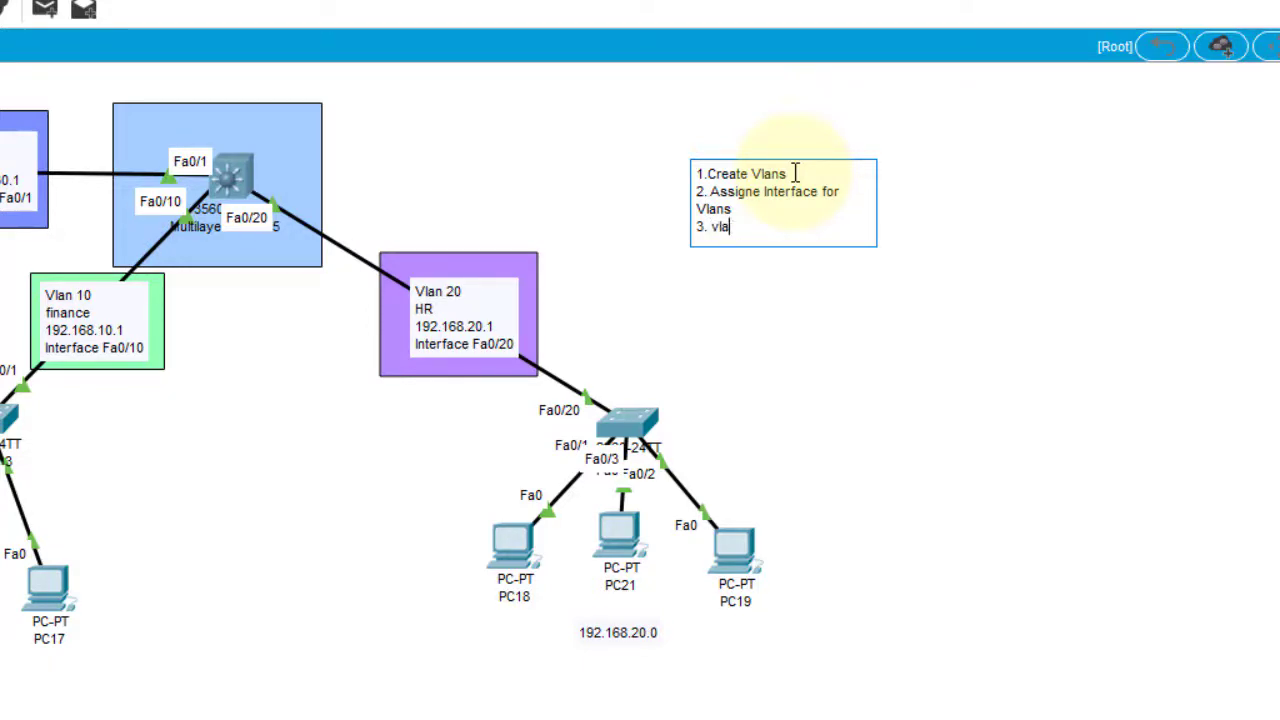
key("BackSpace")
type("S")
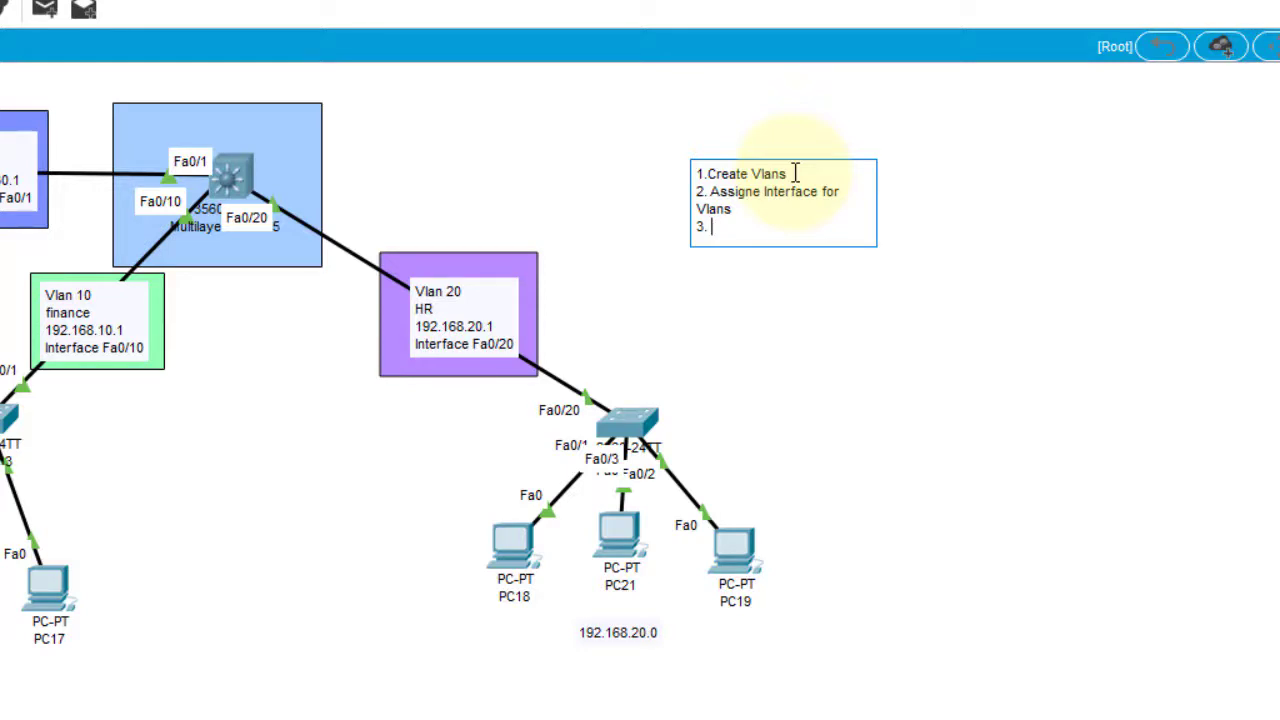
type("Assigne IP ")
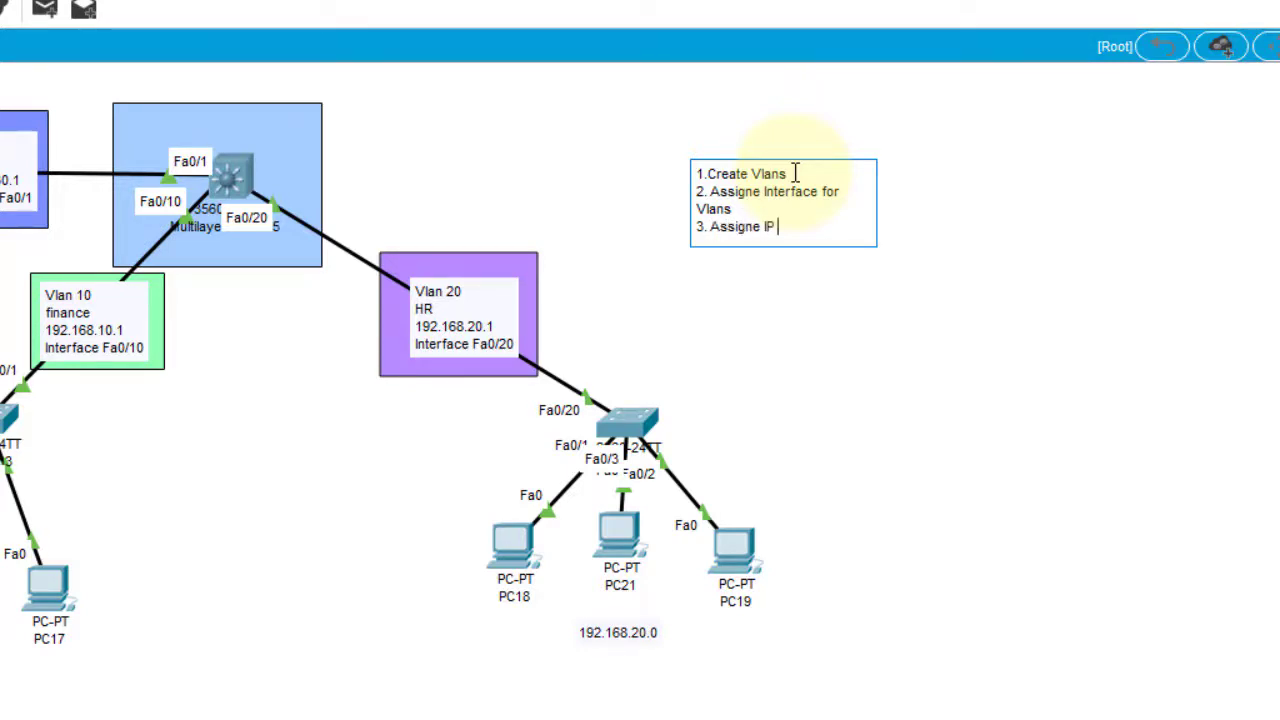
type("Address to vlans")
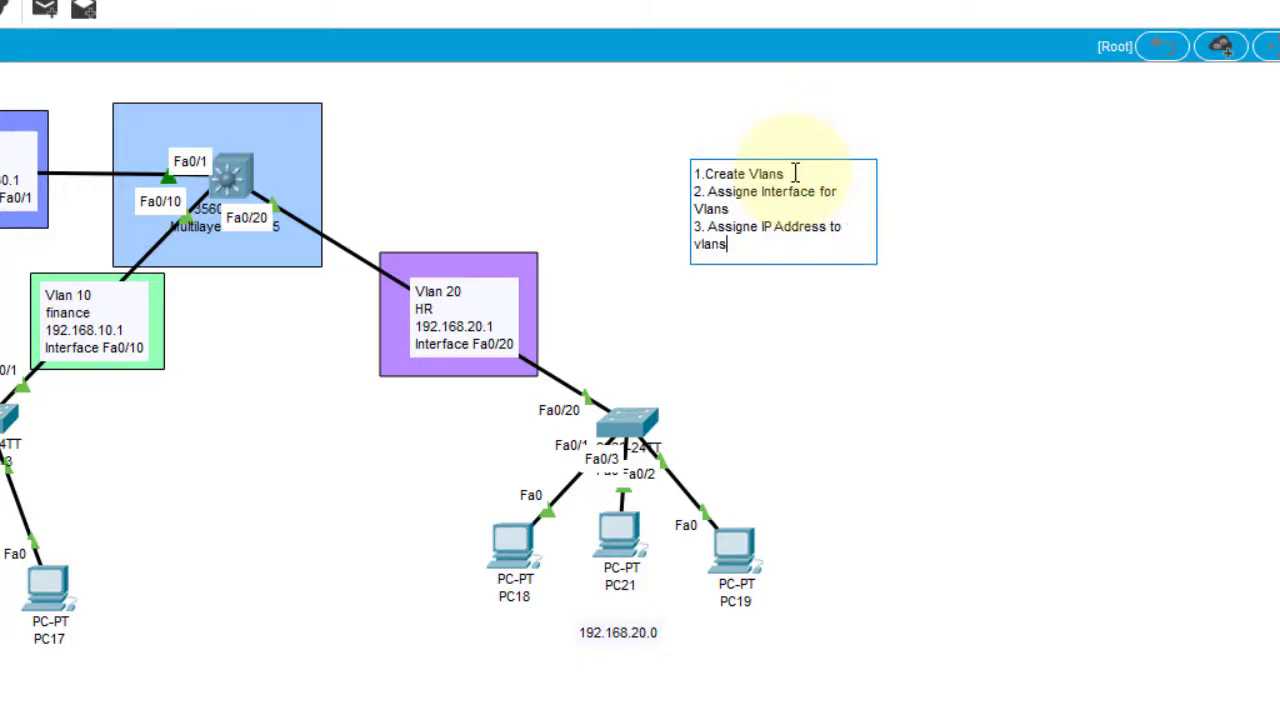
Step: Add the fourth line "4. Pcs Ip address Assigne" to the task note and move the note closer to the multilayer switch box
key("Return")
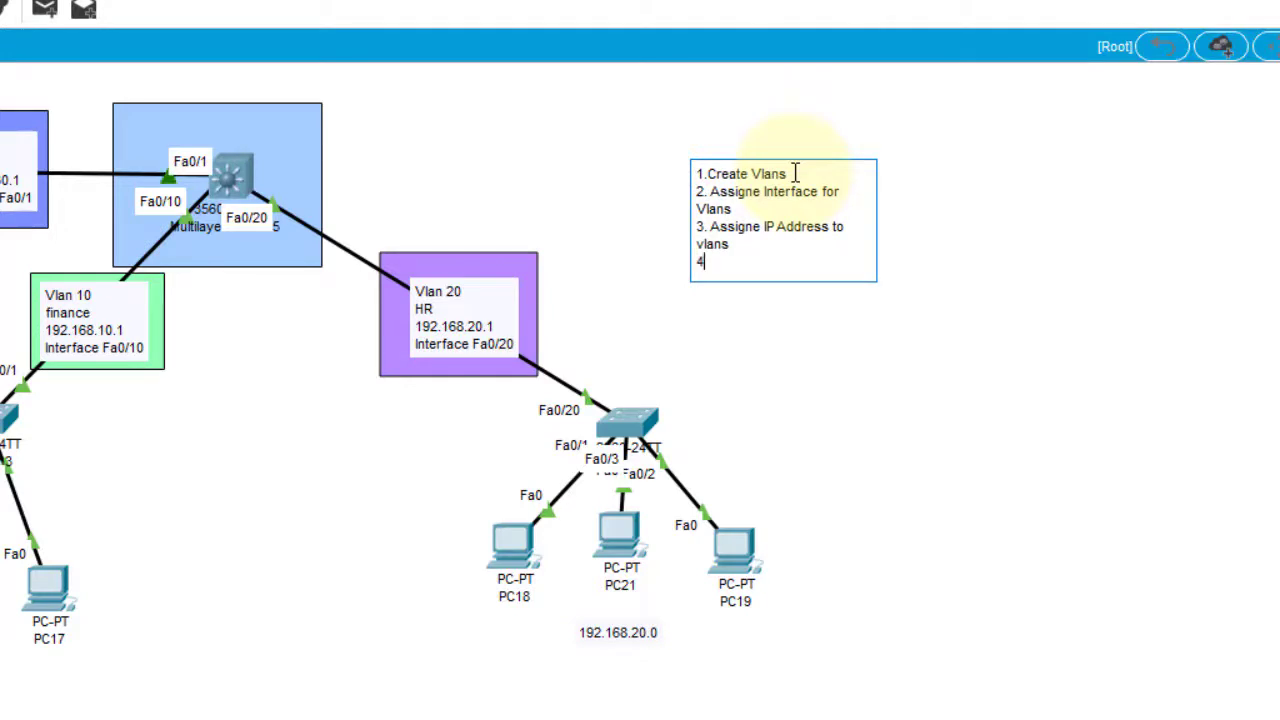
type("4. Pcs Ip addre")
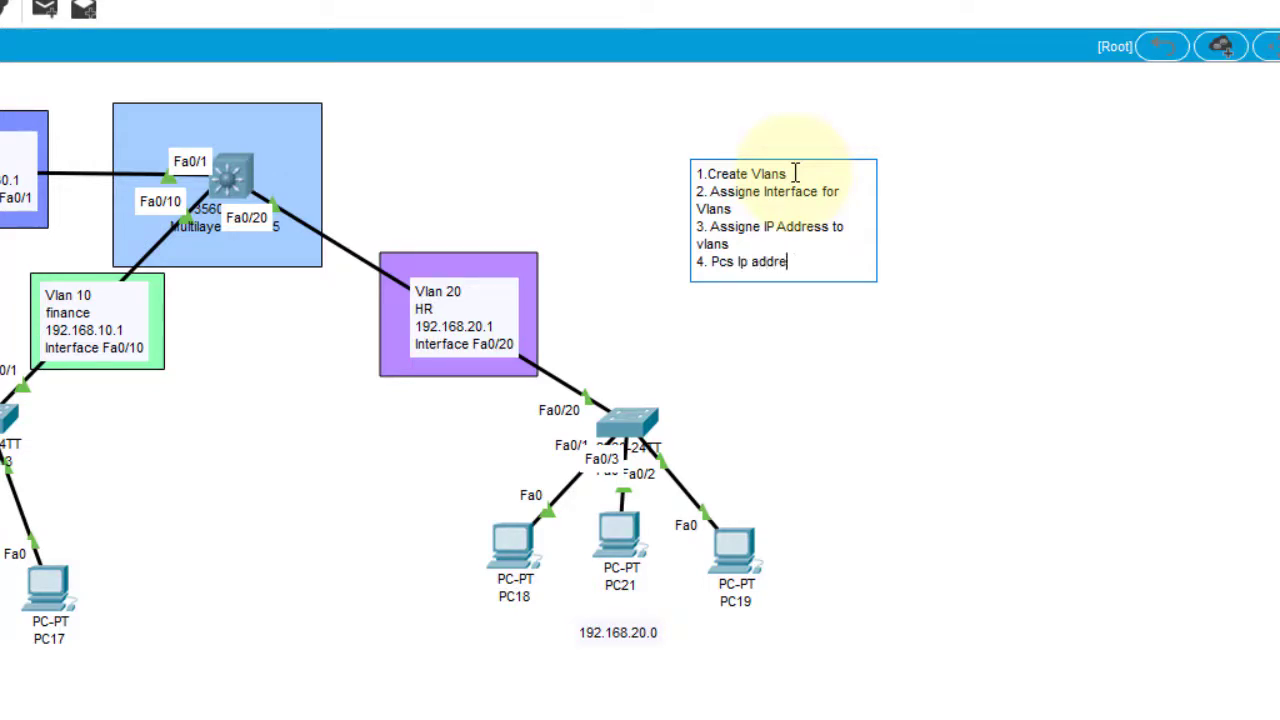
type("ss A")
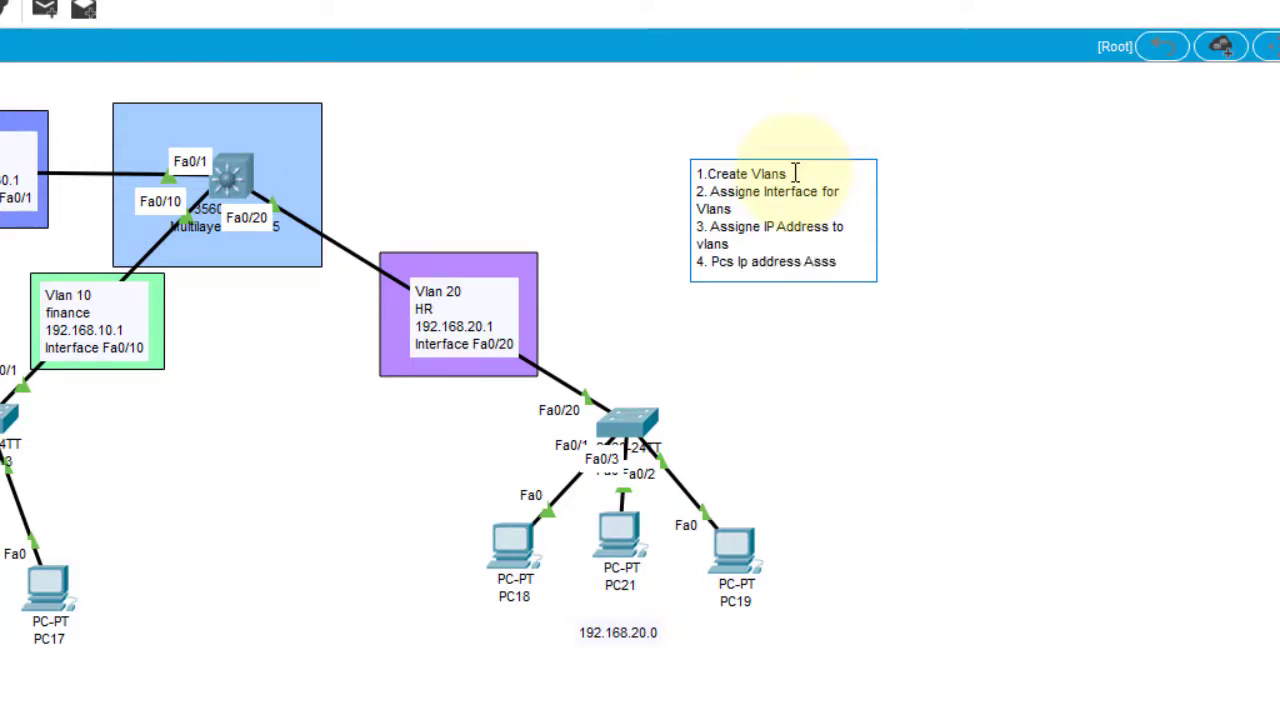
type("sss")
key("BackSpace")
type("igne")
left_click(834, 349)
left_click_drag(829, 243, 745, 184)
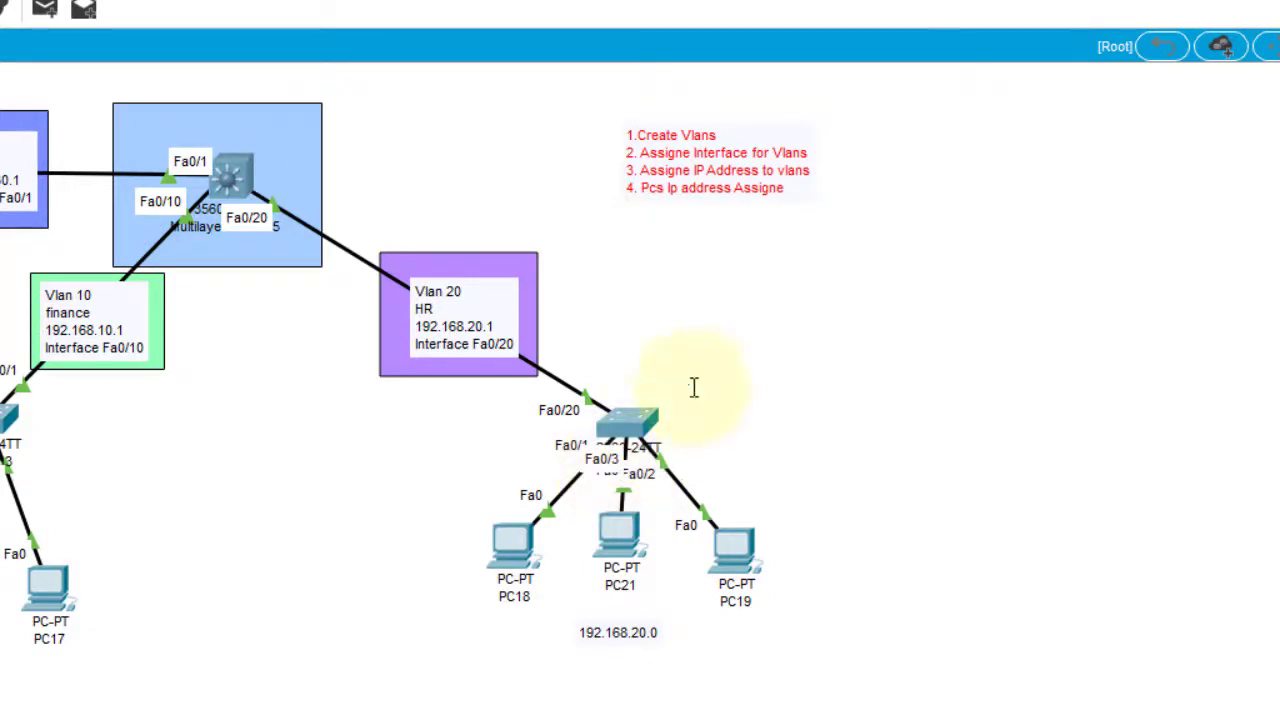
Step: Add the fifth line "5. Ip routing" to the task note
left_click(788, 191)
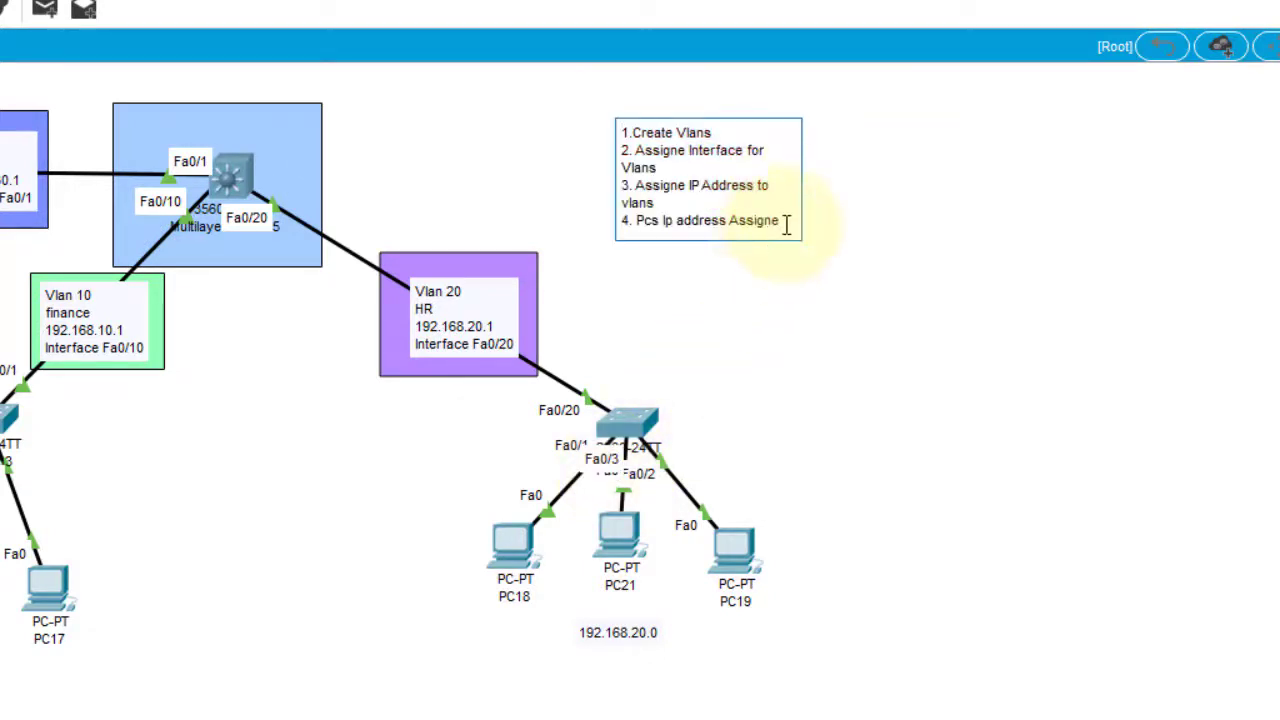
key("Return")
type("5. Ip routing")
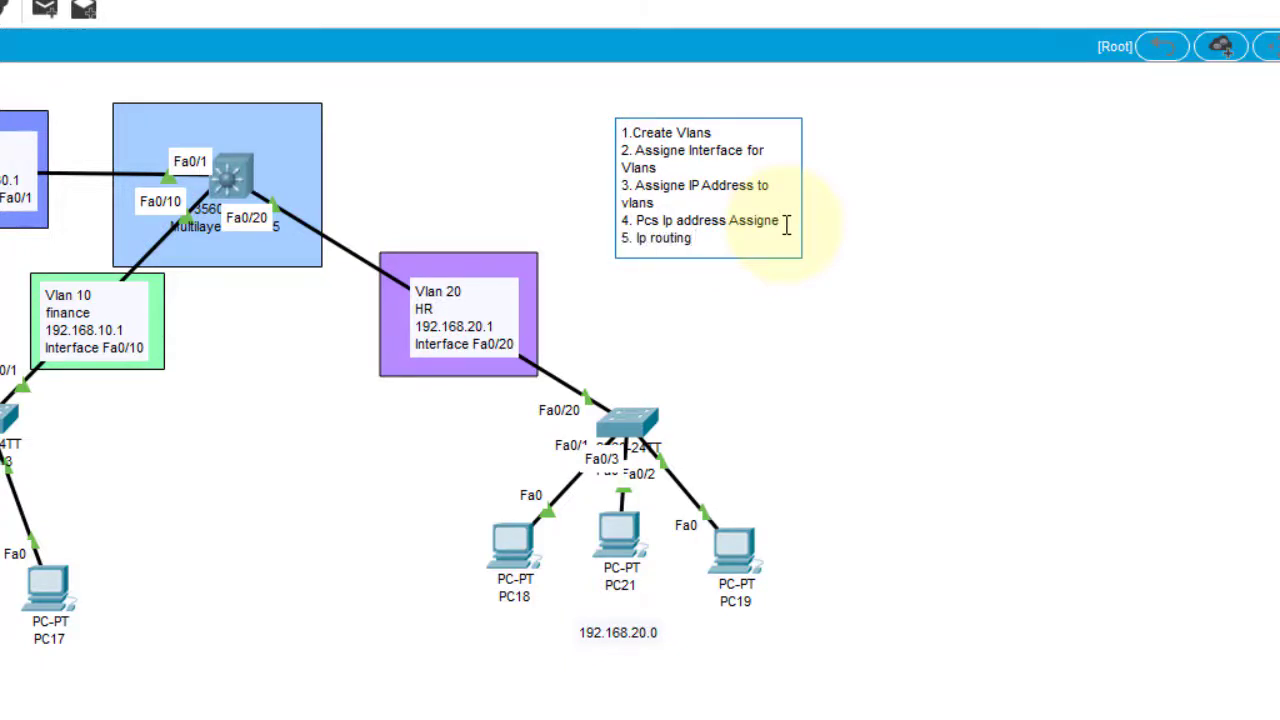
left_click(771, 309)
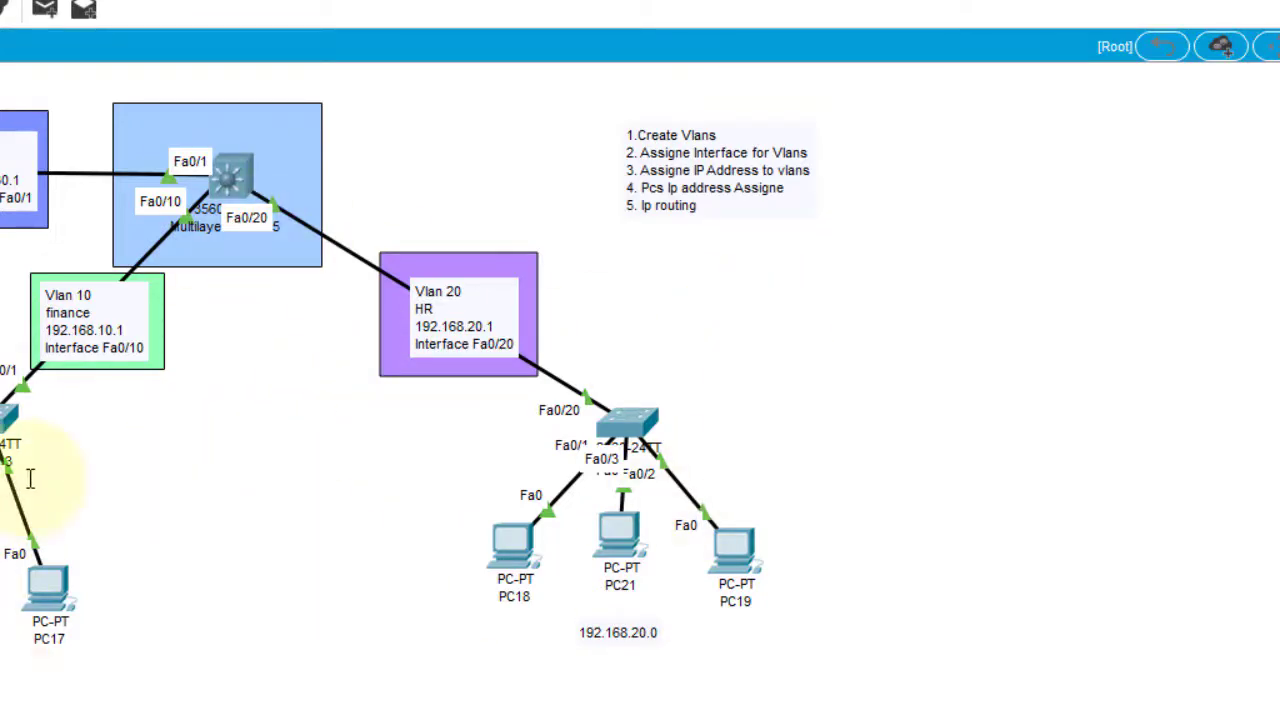
Step: Open the multilayer switch's command line, widen its window and leave the current session with exit
left_click(230, 176)
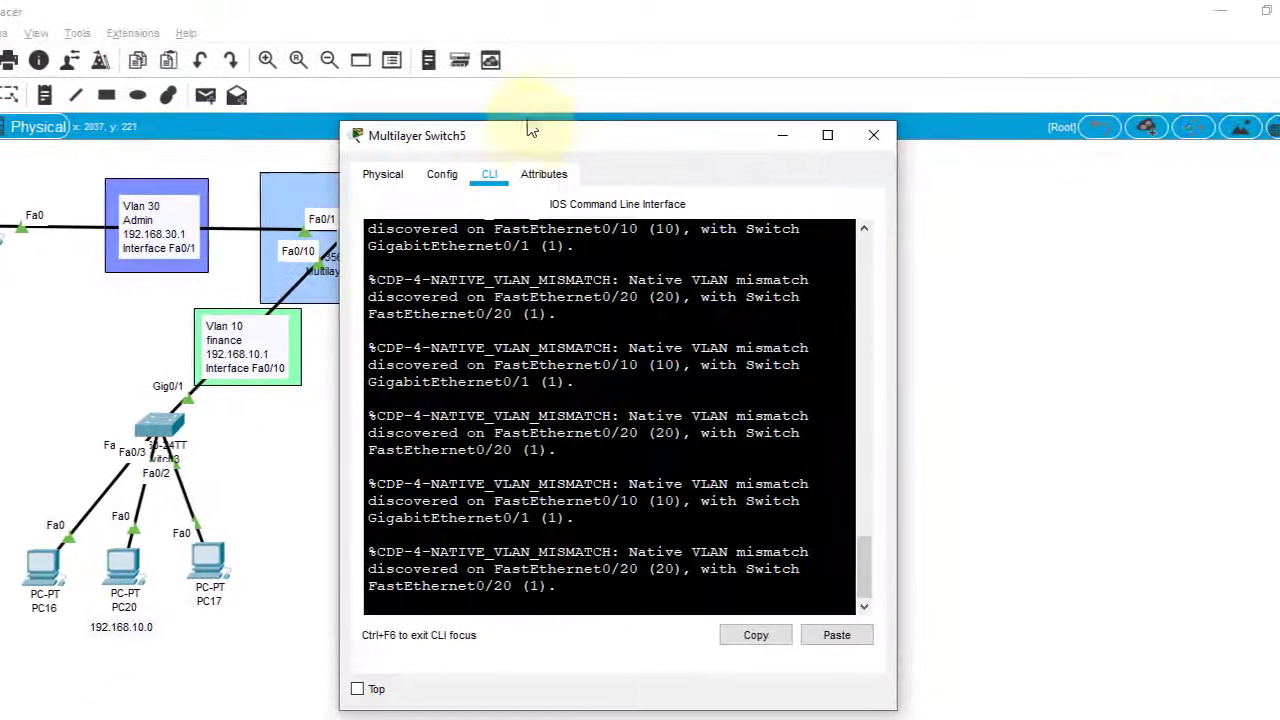
left_click_drag(611, 117, 688, 109)
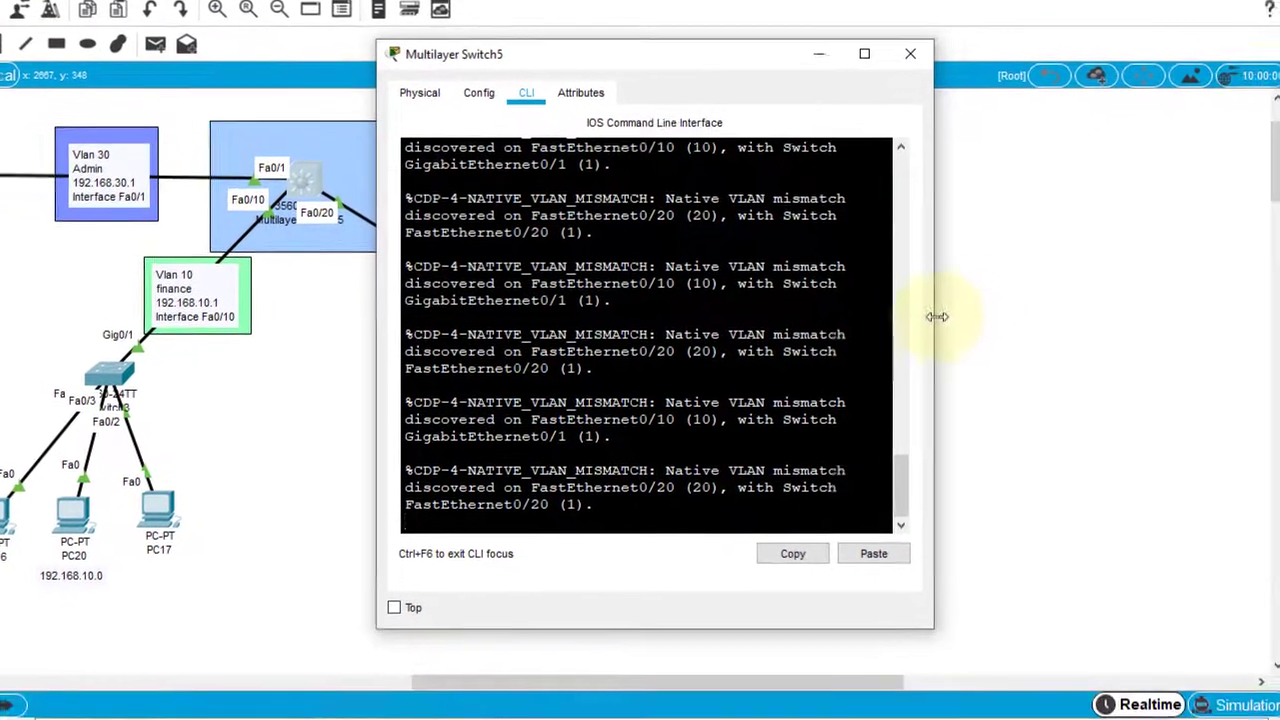
left_click_drag(981, 370, 1254, 370)
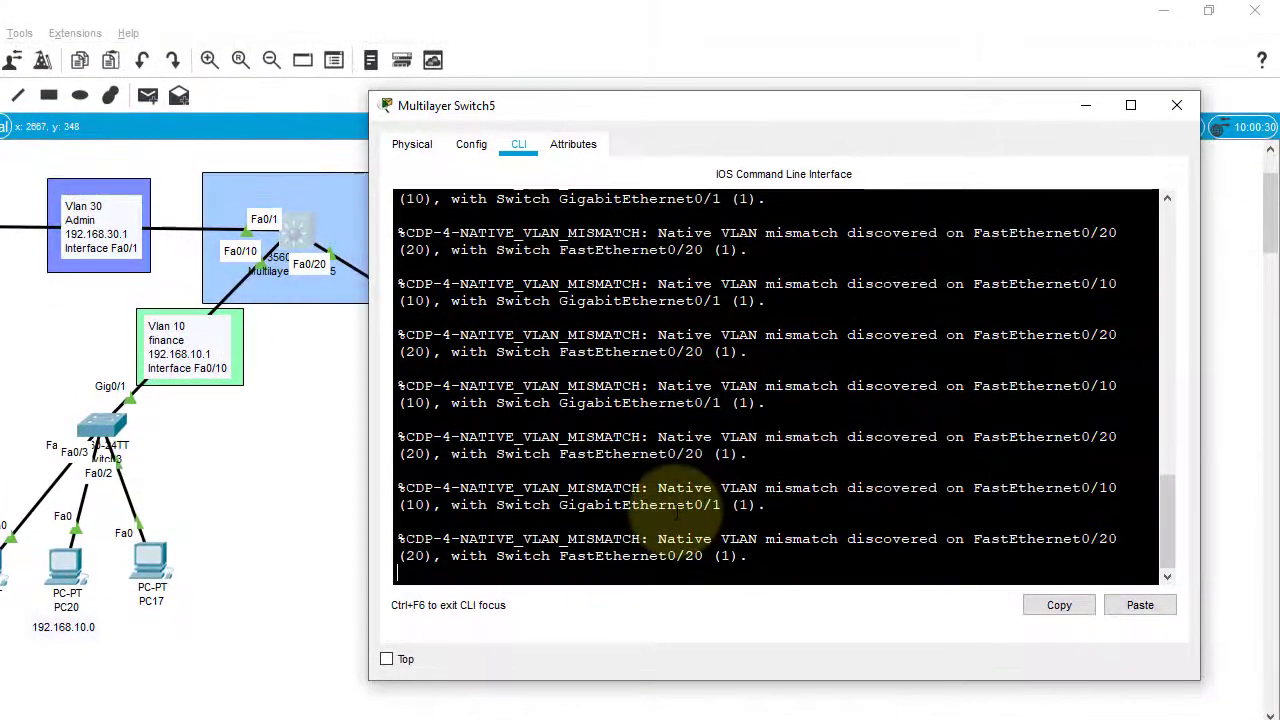
key("Return")
key("Return")
type("exit")
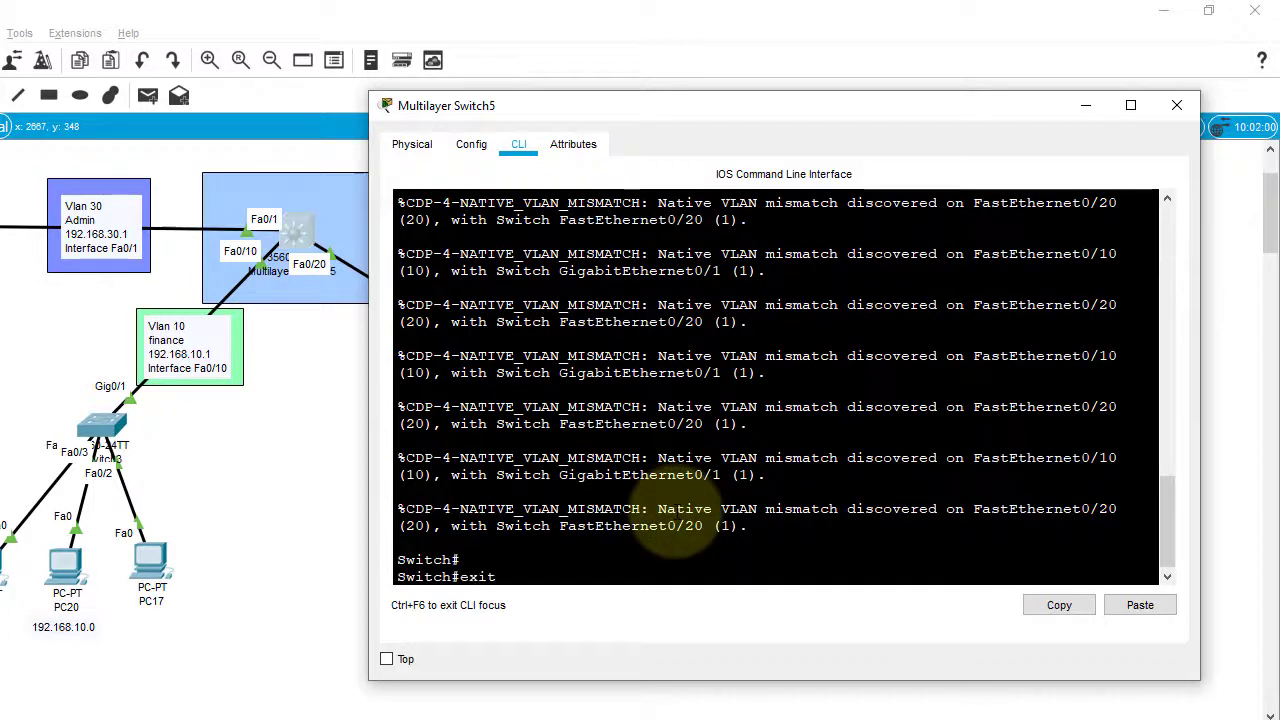
key("Return")
key("Return")
Step: Enter global configuration mode on the multilayer switch, enable routing with ip routing, and close its window
type("en")
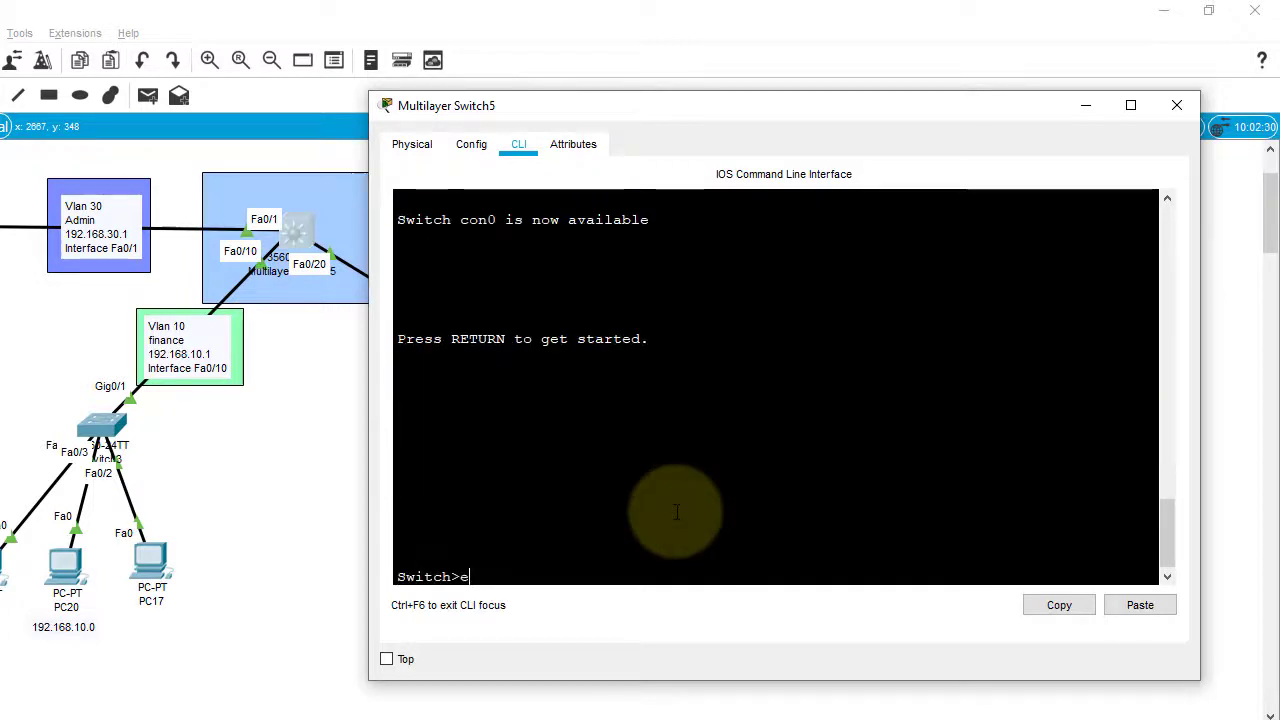
key("Return")
type("confi")
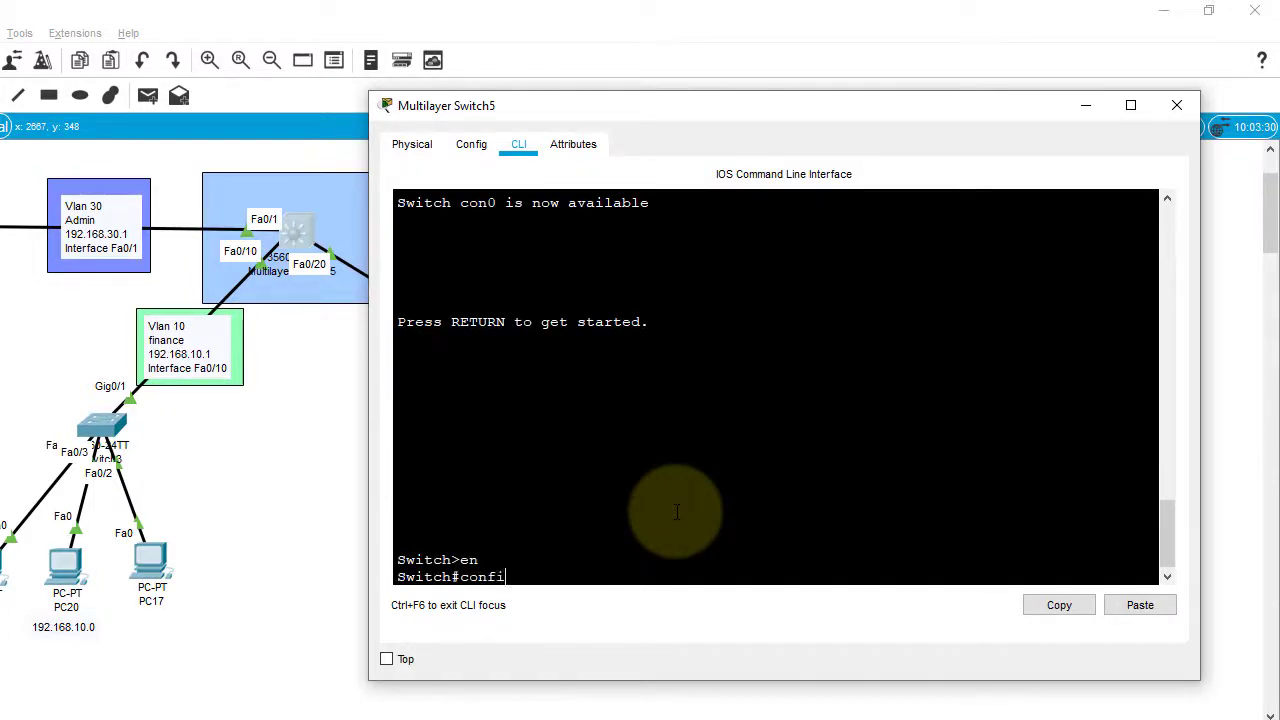
type("ig t")
key("Return")
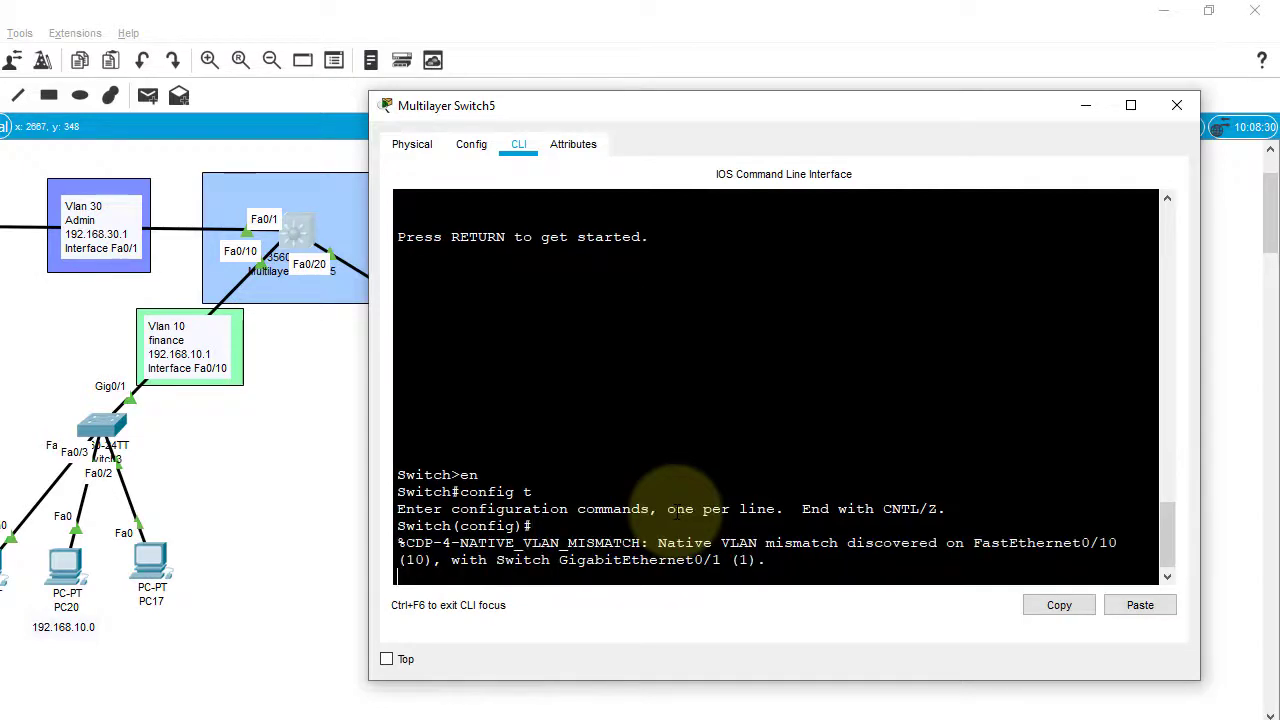
key("Return")
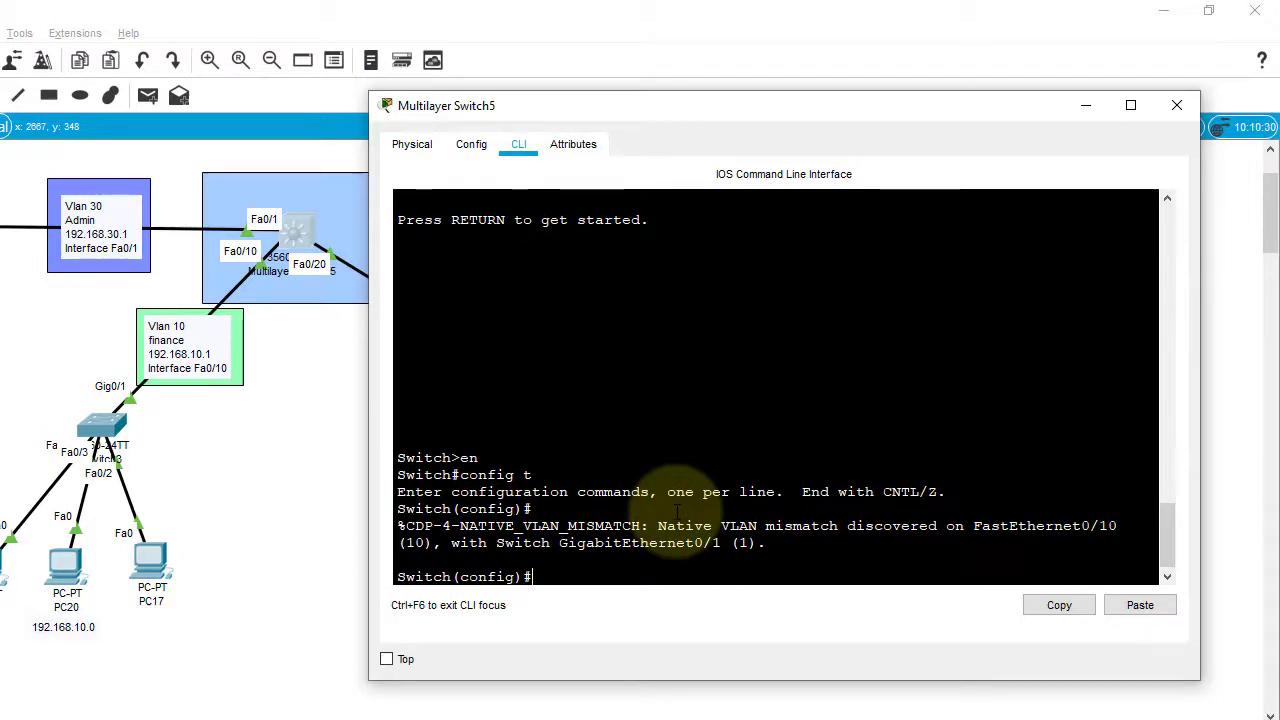
type("ip routing")
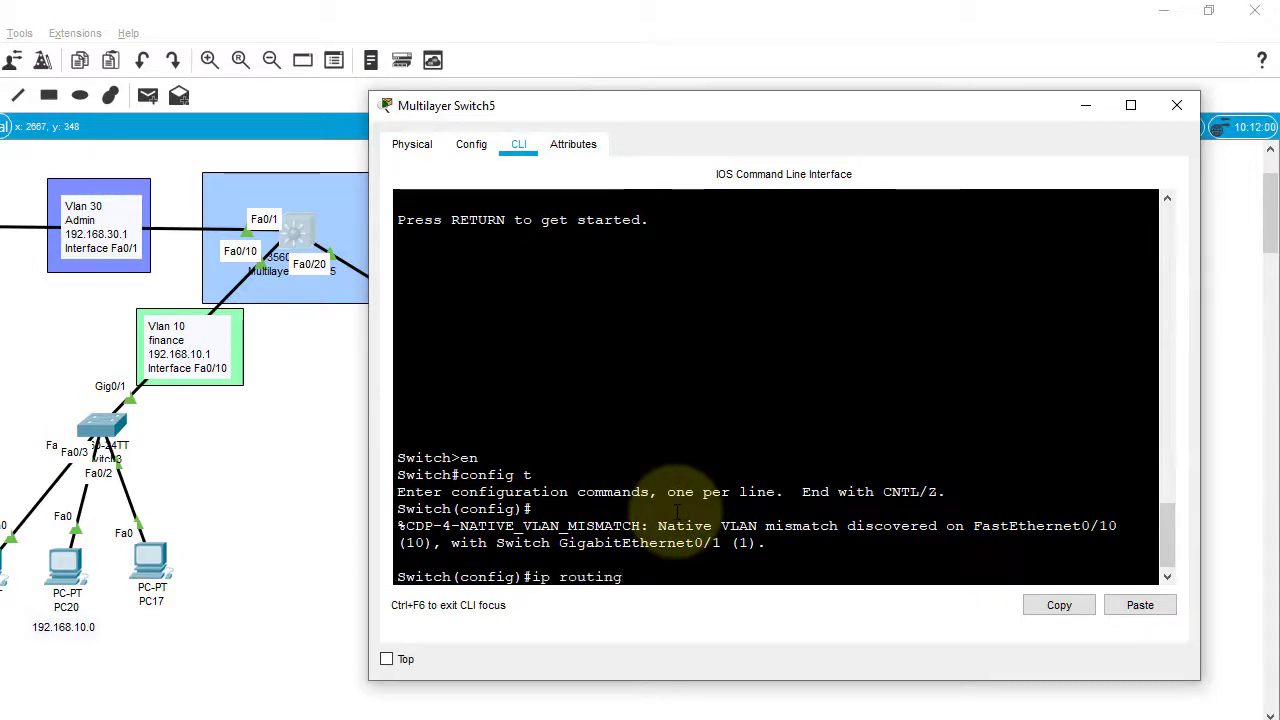
key("Return")
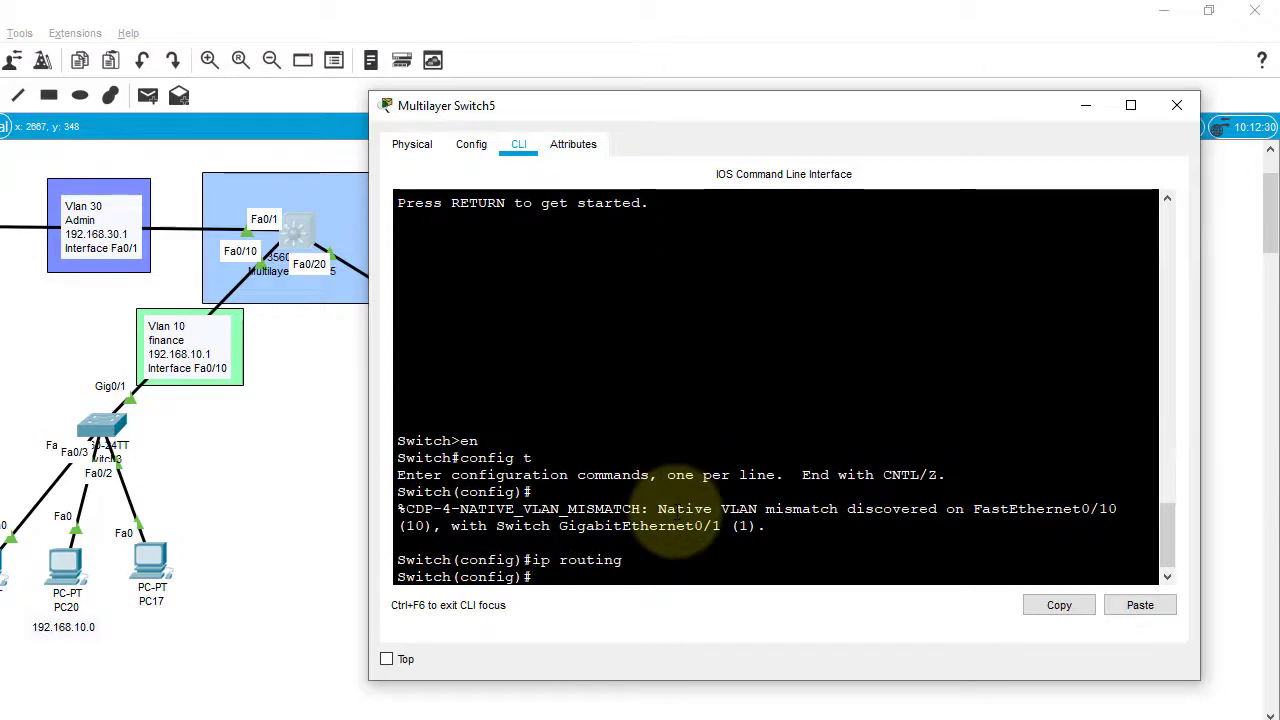
left_click(1170, 108)
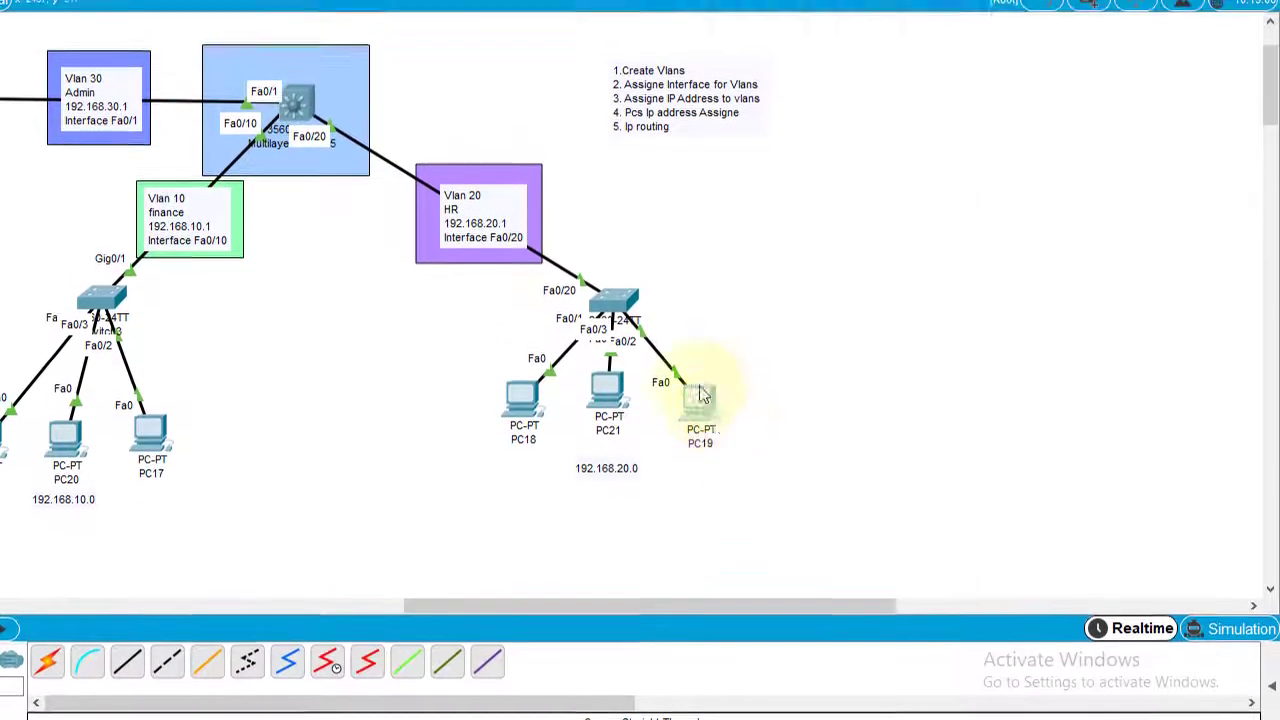
Step: Open PC19's Command Prompt and ping 192.168.10.2 in VLAN 10
left_click(703, 350)
left_click_drag(462, 62, 1098, 310)
left_click(1056, 189)
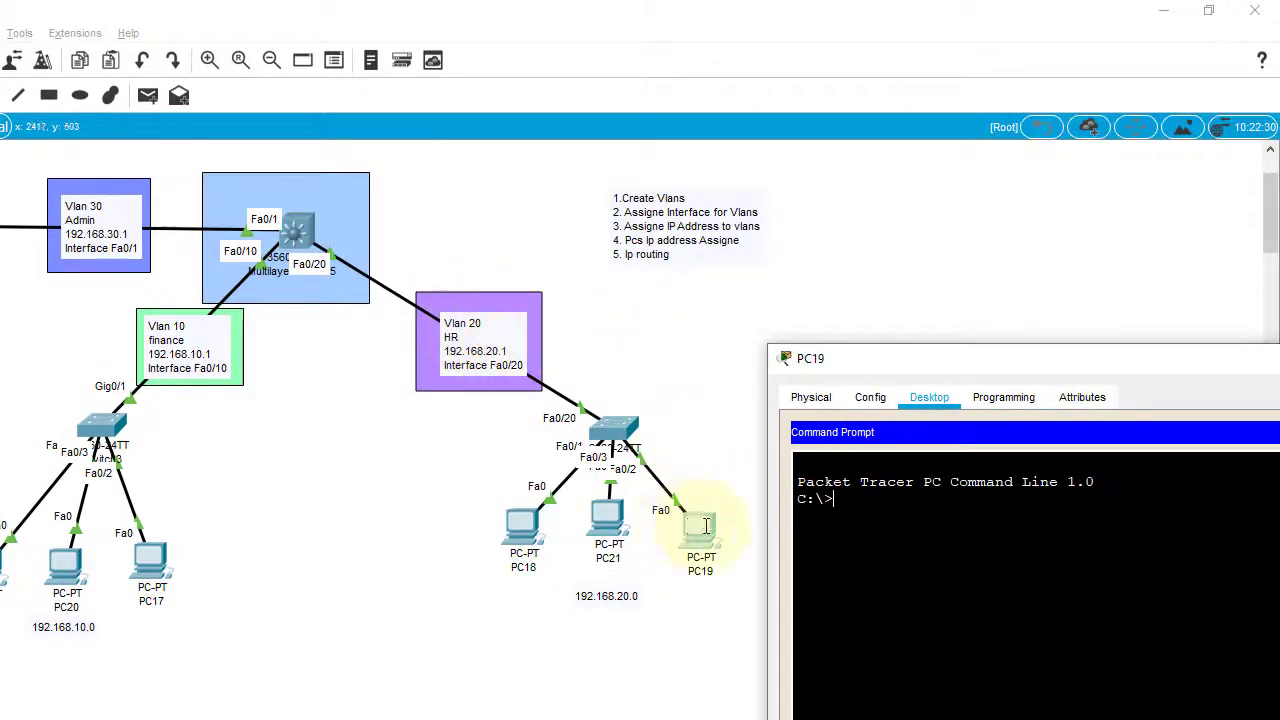
left_click_drag(938, 373, 680, 143)
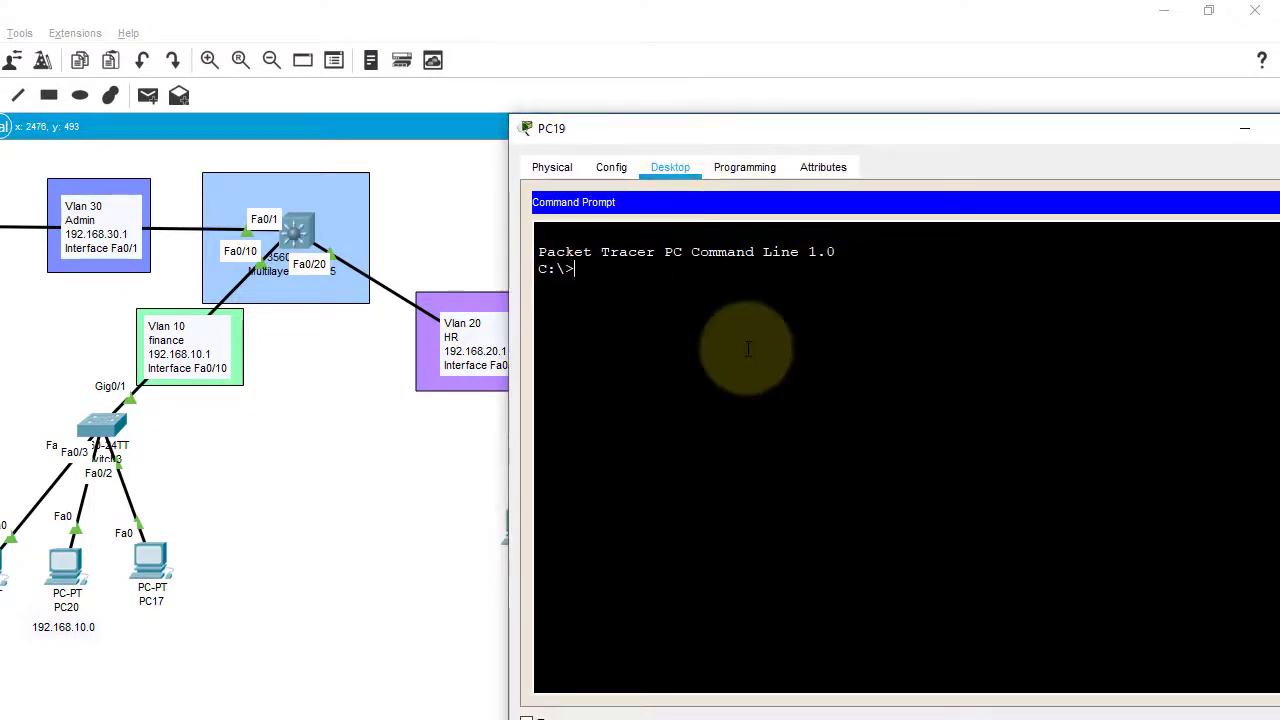
type("ping 192.168")
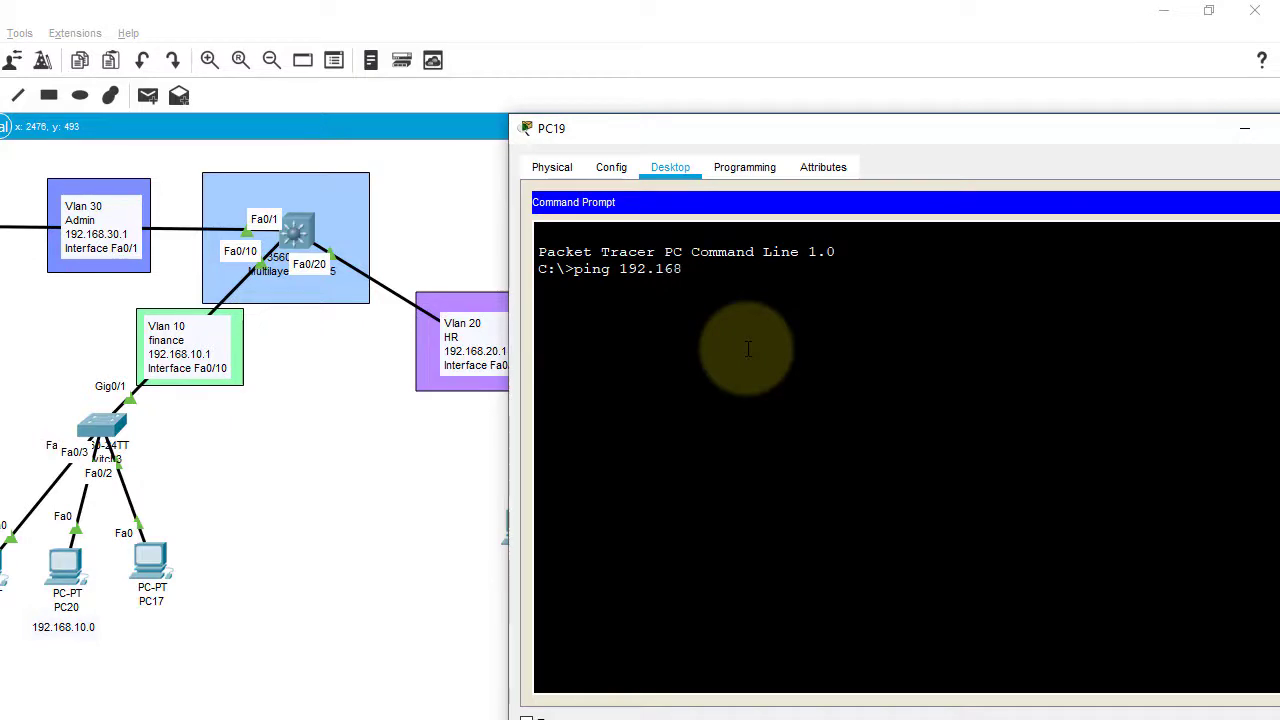
type(".10.")
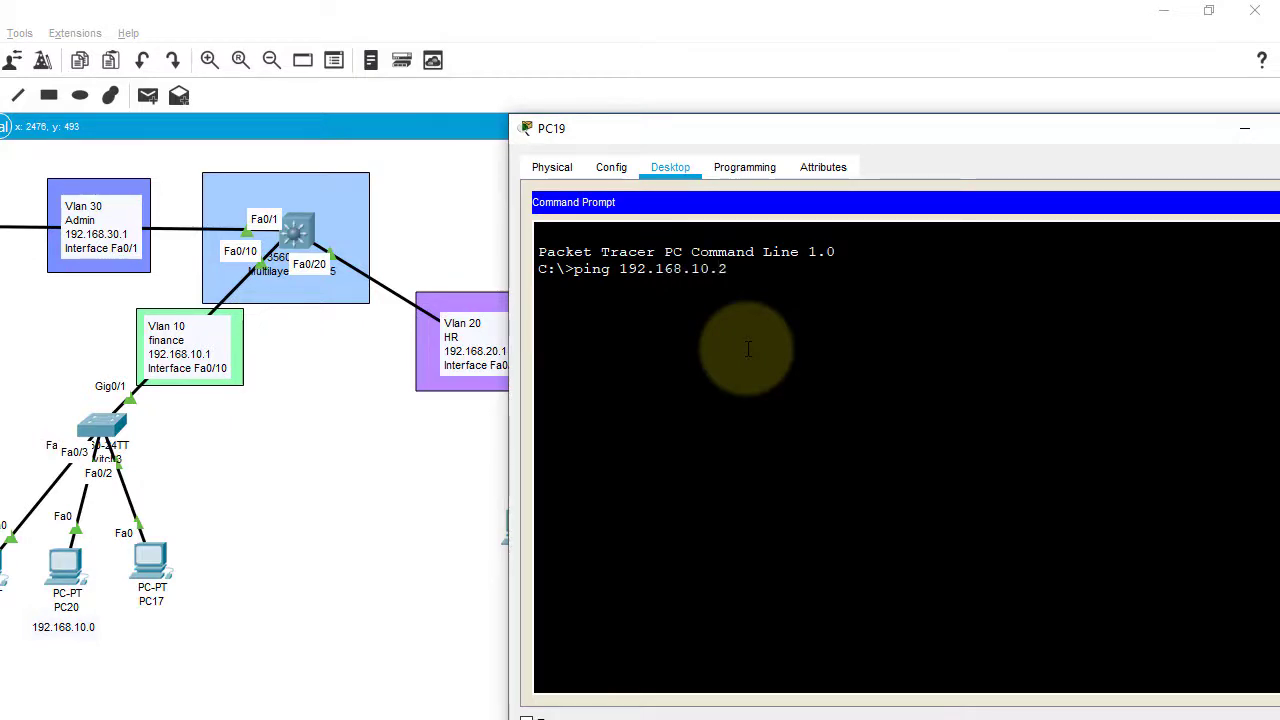
type("2")
key("Return")
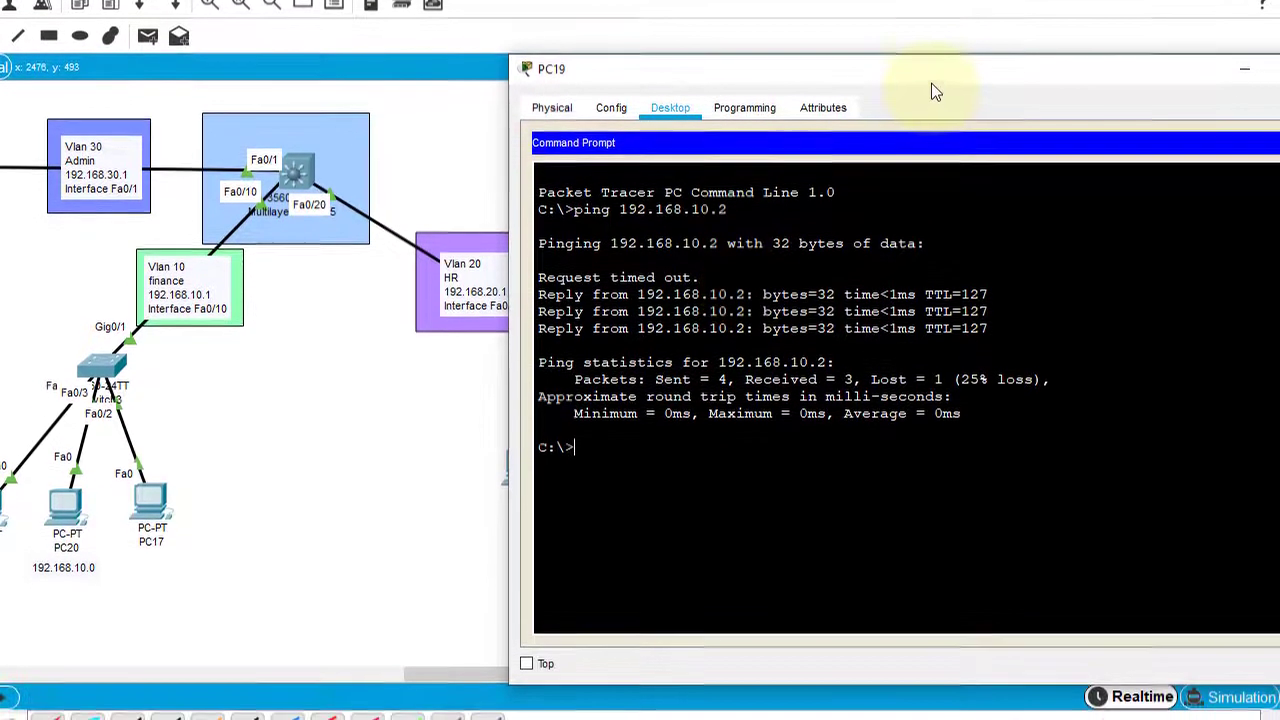
Step: Ping 192.168.30.2 in VLAN 30 from PC19 and close its window
left_click_drag(931, 88, 743, 84)
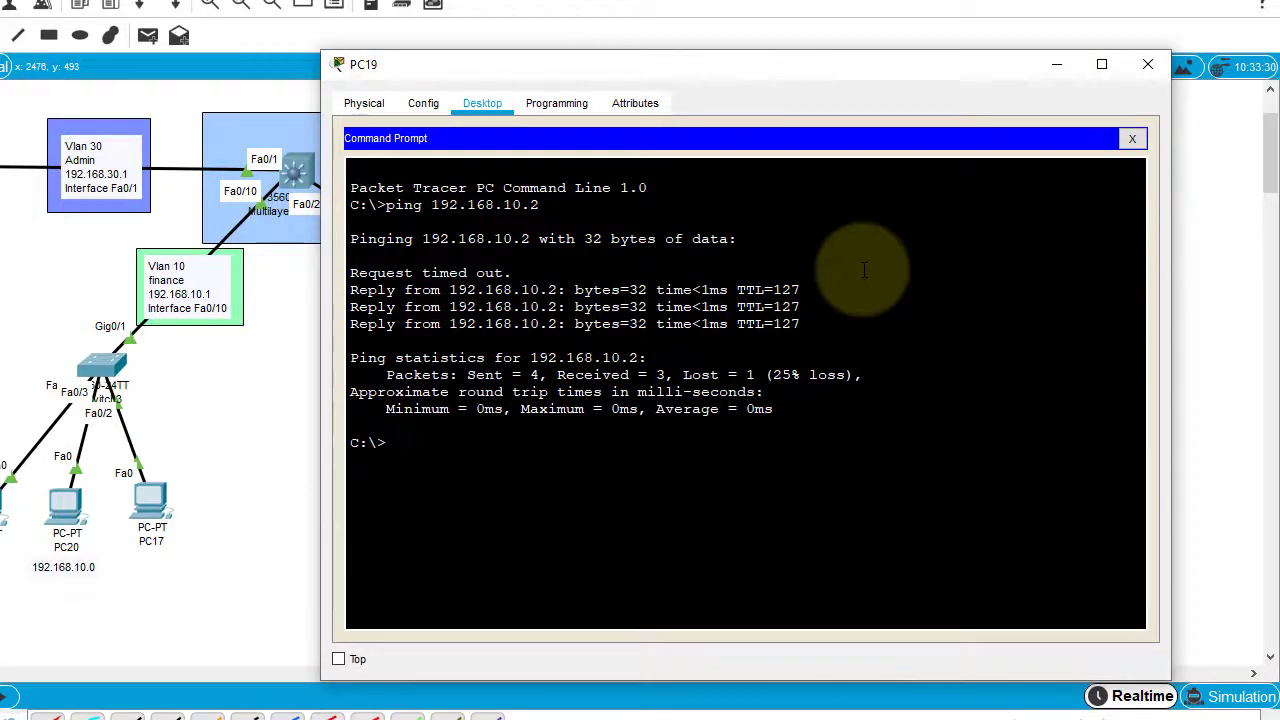
type("ing ")
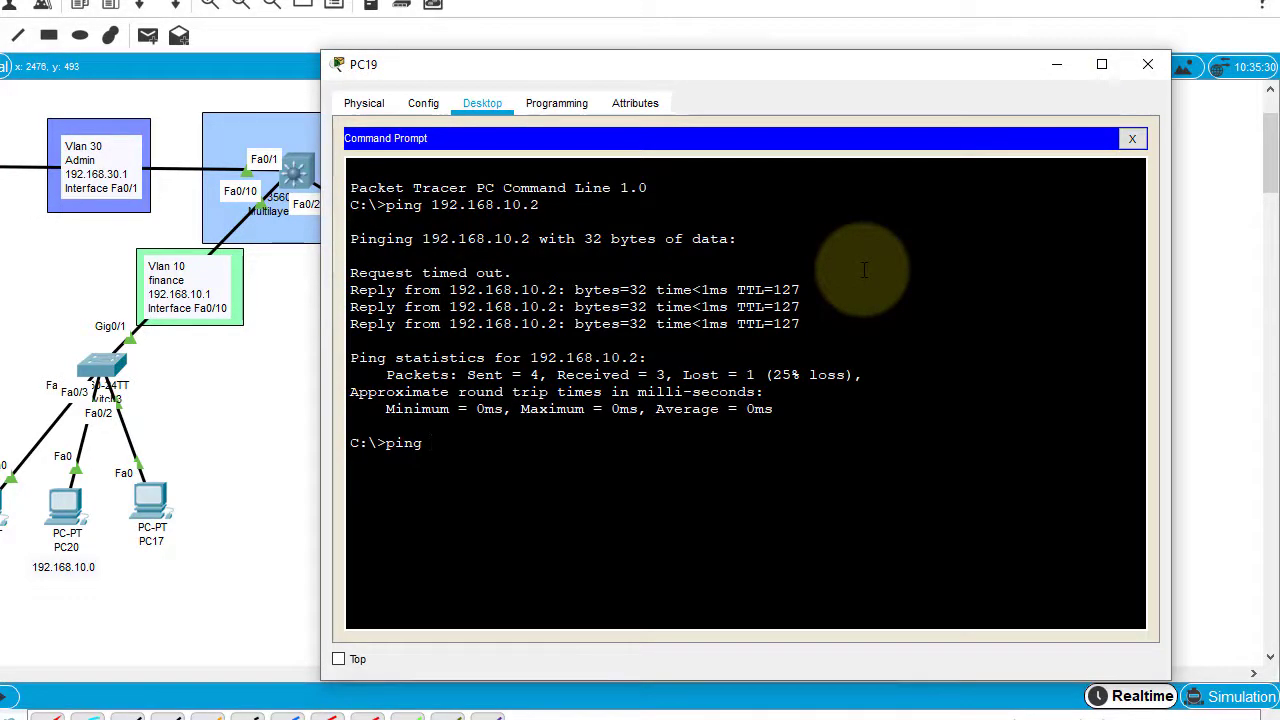
type("192.6168.10")
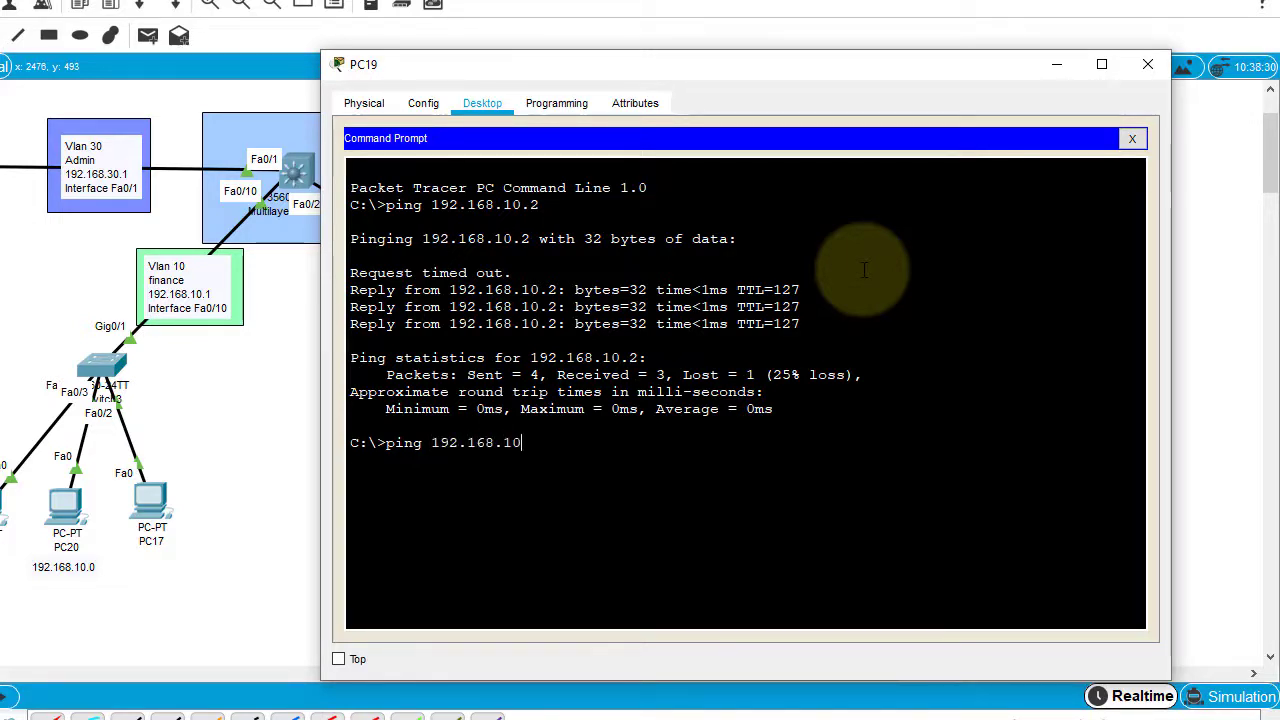
key("BackSpace")
key("BackSpace")
type("30.2")
key("Return")
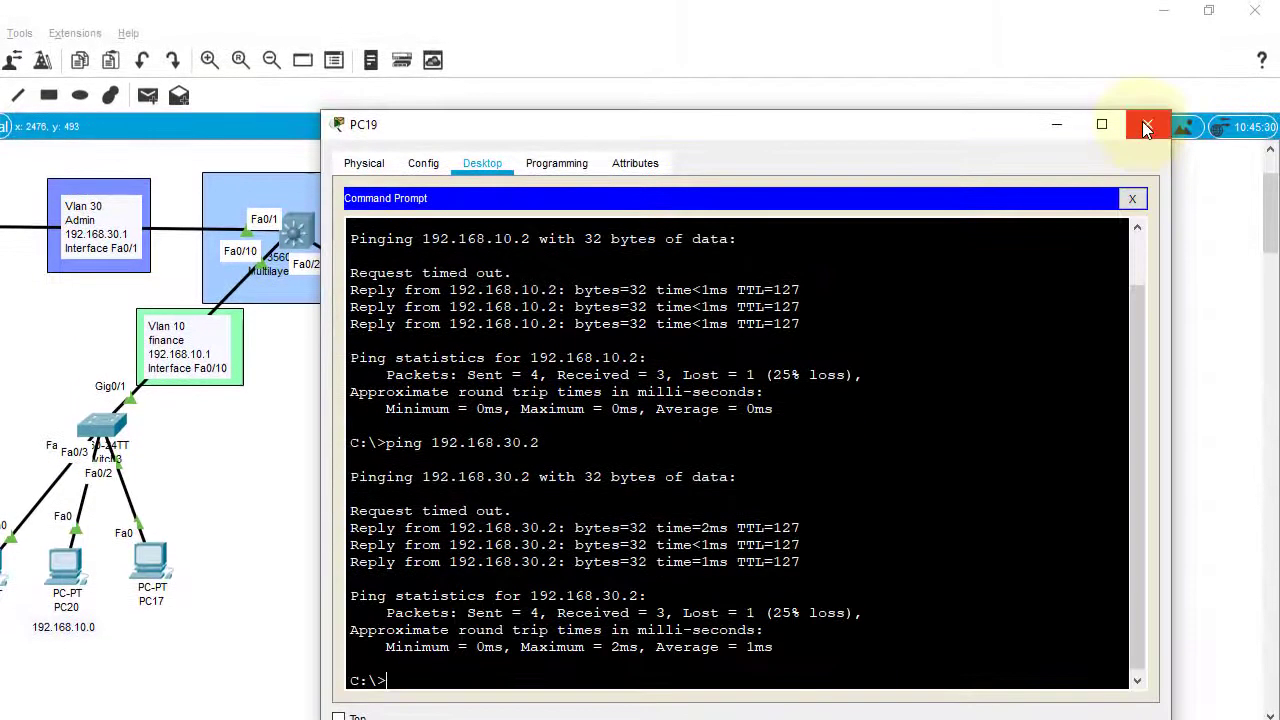
left_click(1148, 83)
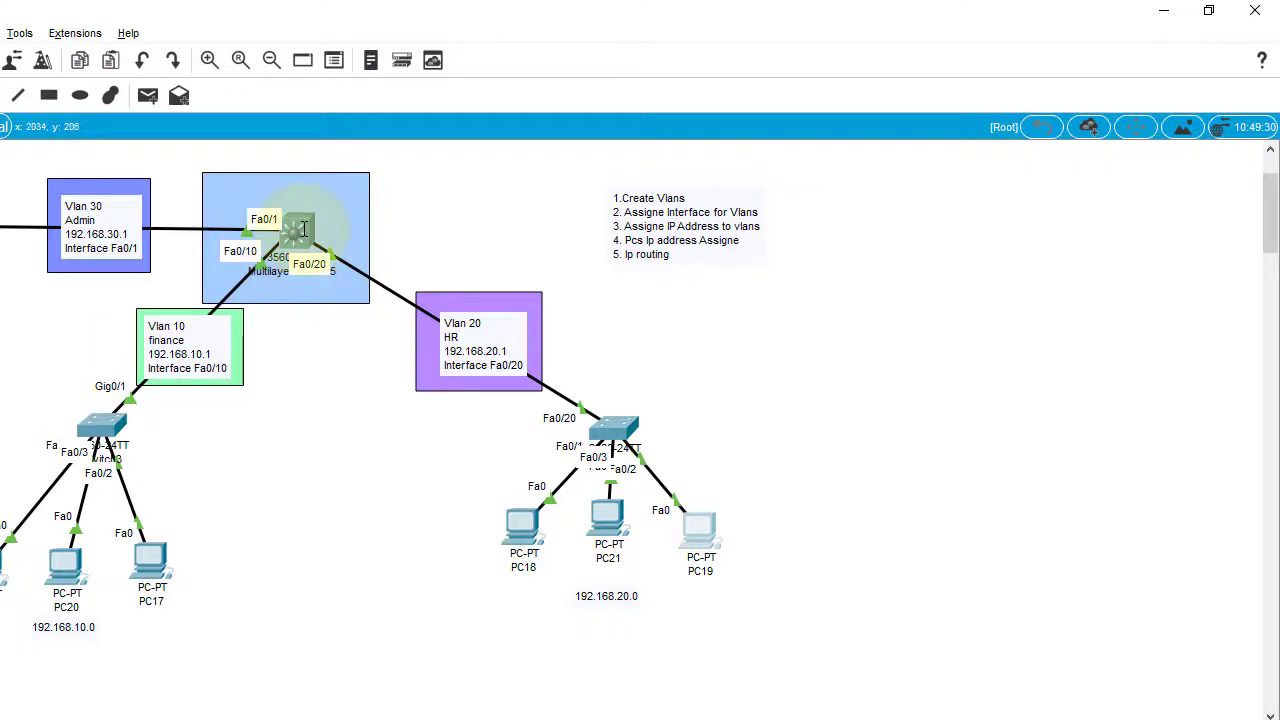
Step: Extend the note's fifth line to read "5. Ip routing command for Intervlan Routing"
mouse_move(303, 229)
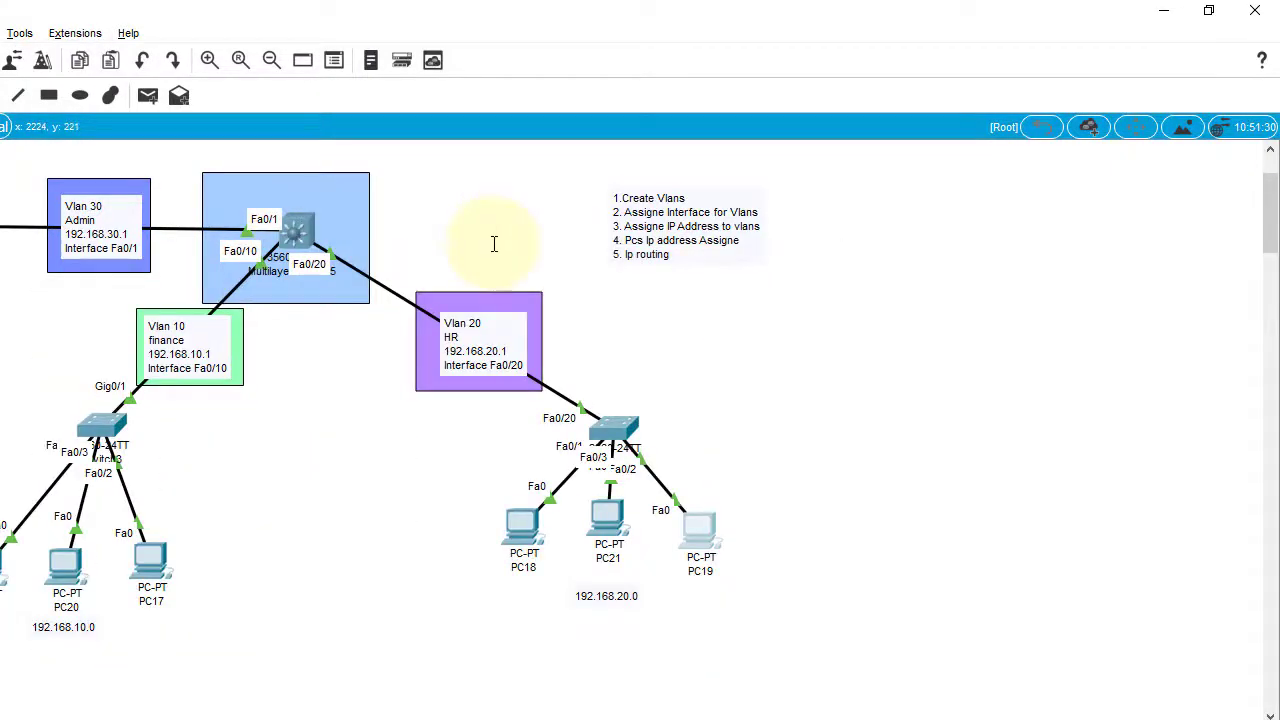
left_click(625, 255)
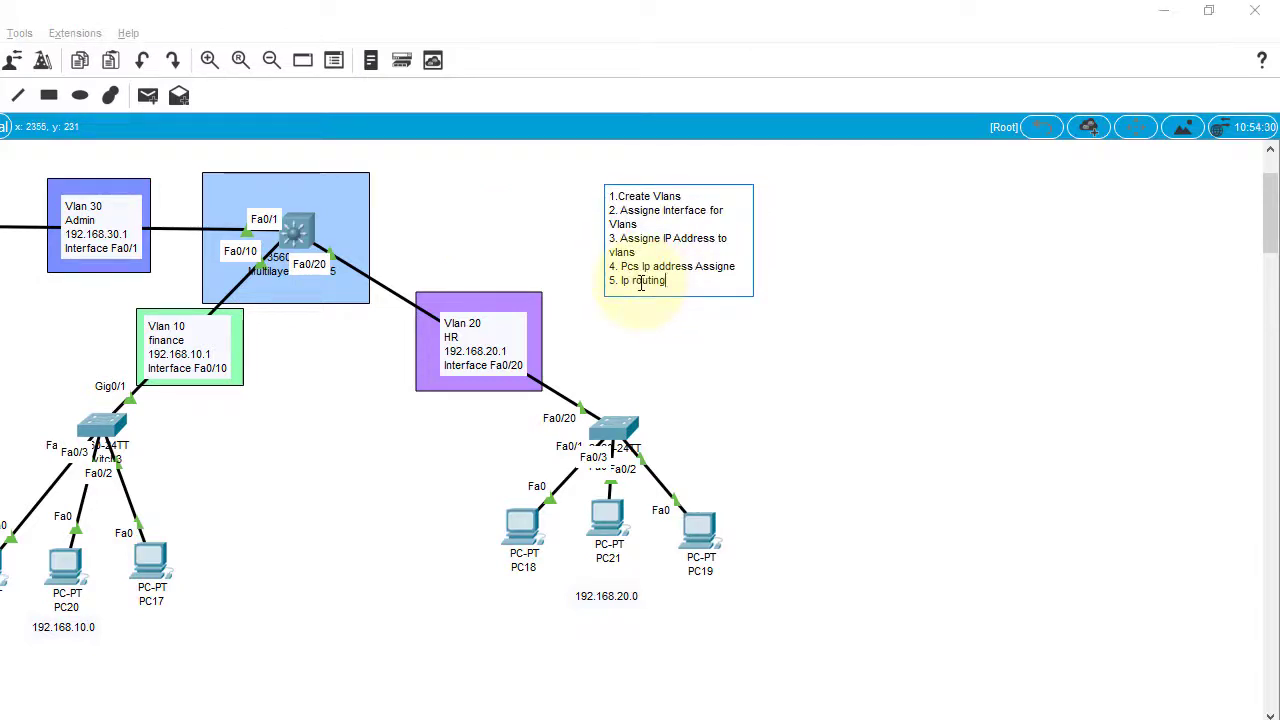
type("command for intervlan")
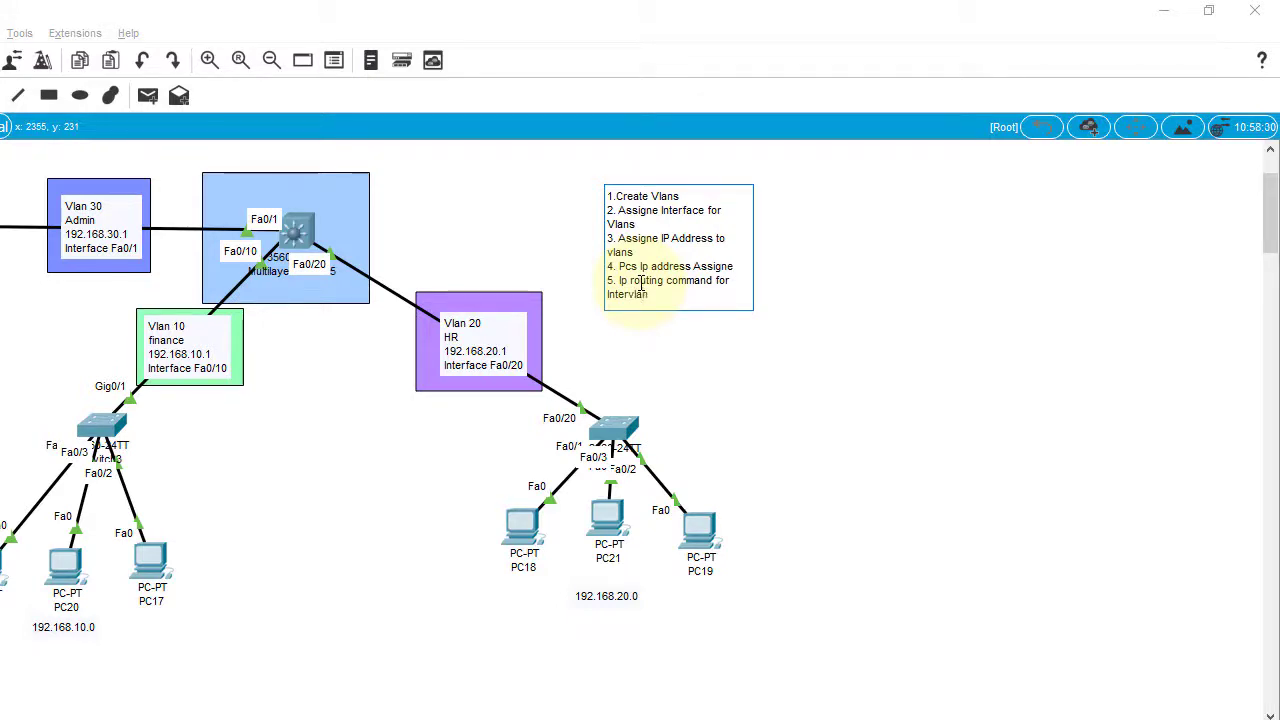
type(" Routing")
left_click(711, 346)
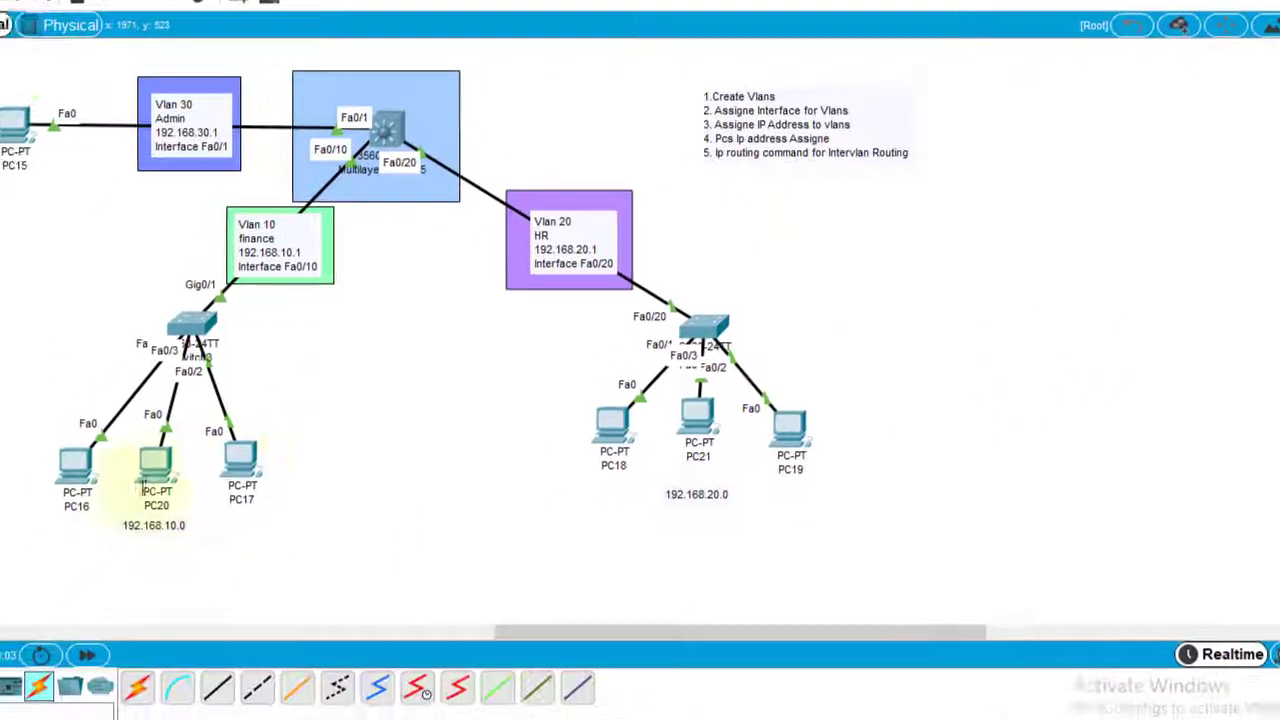
Step: Ping 192.168.20.2 in VLAN 20 from PC20's Command Prompt and close its window
left_click(65, 565)
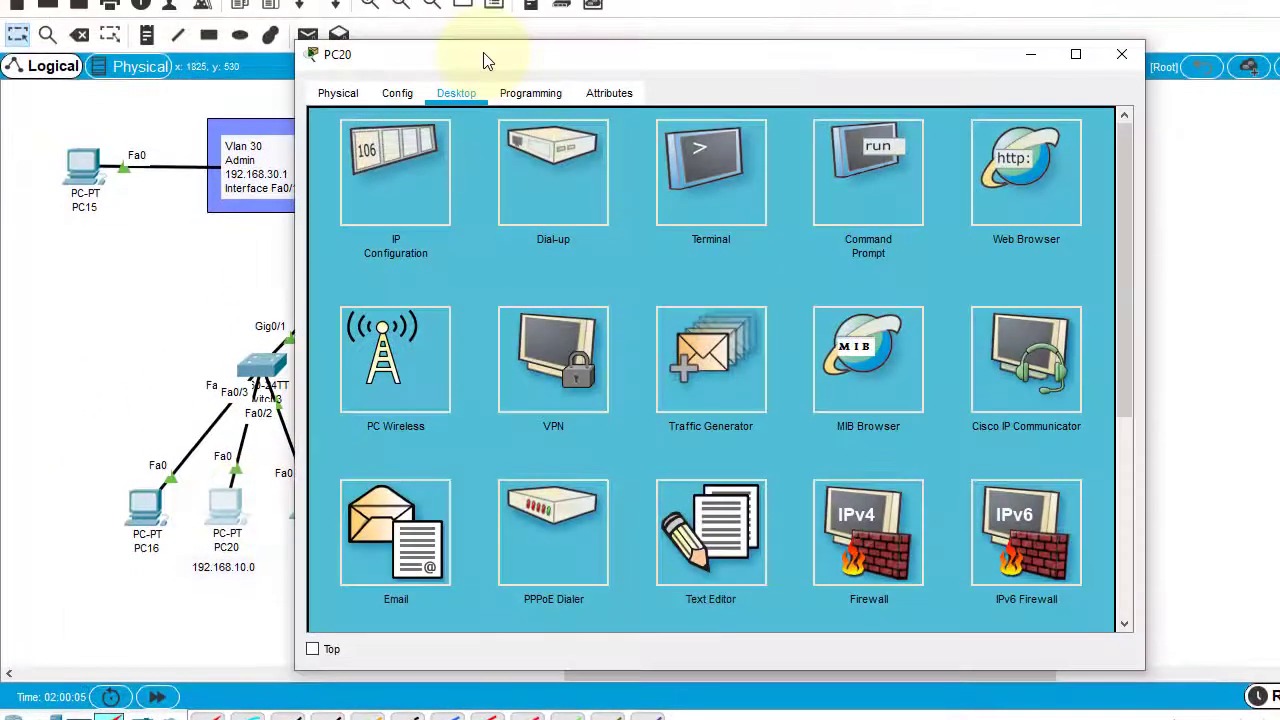
left_click_drag(486, 57, 263, 120)
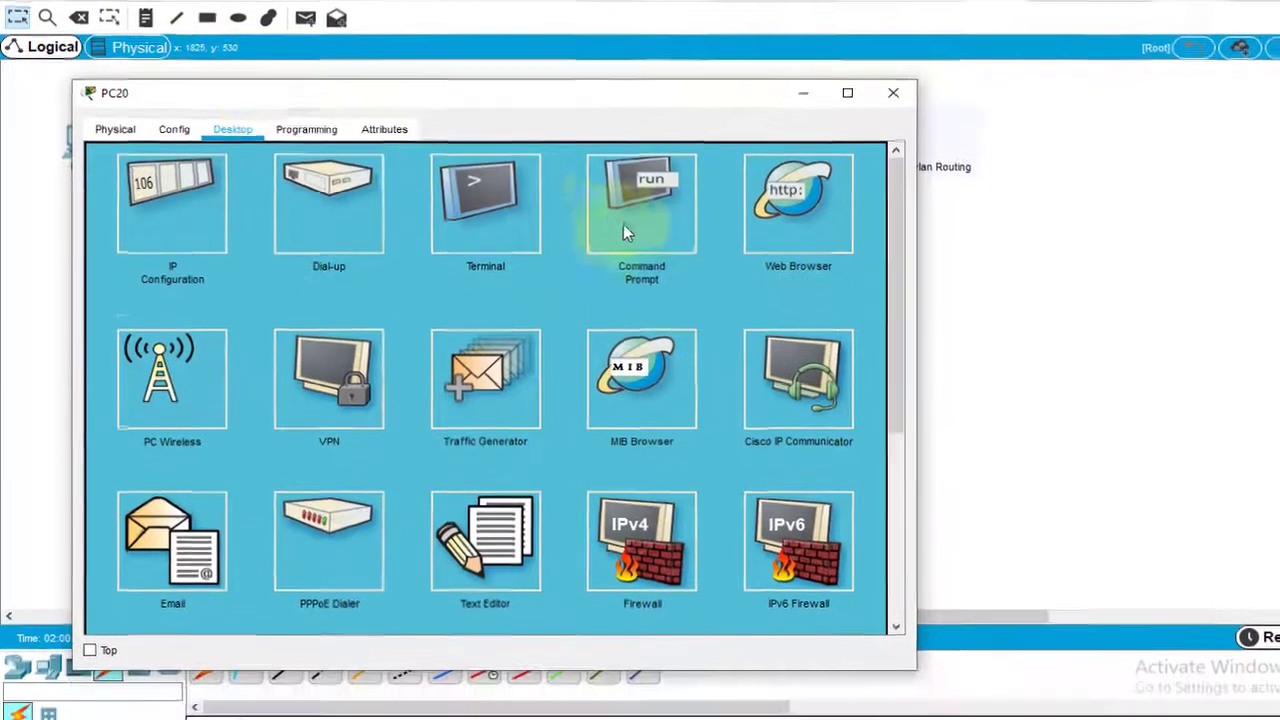
left_click(623, 232)
left_click_drag(546, 93, 820, 440)
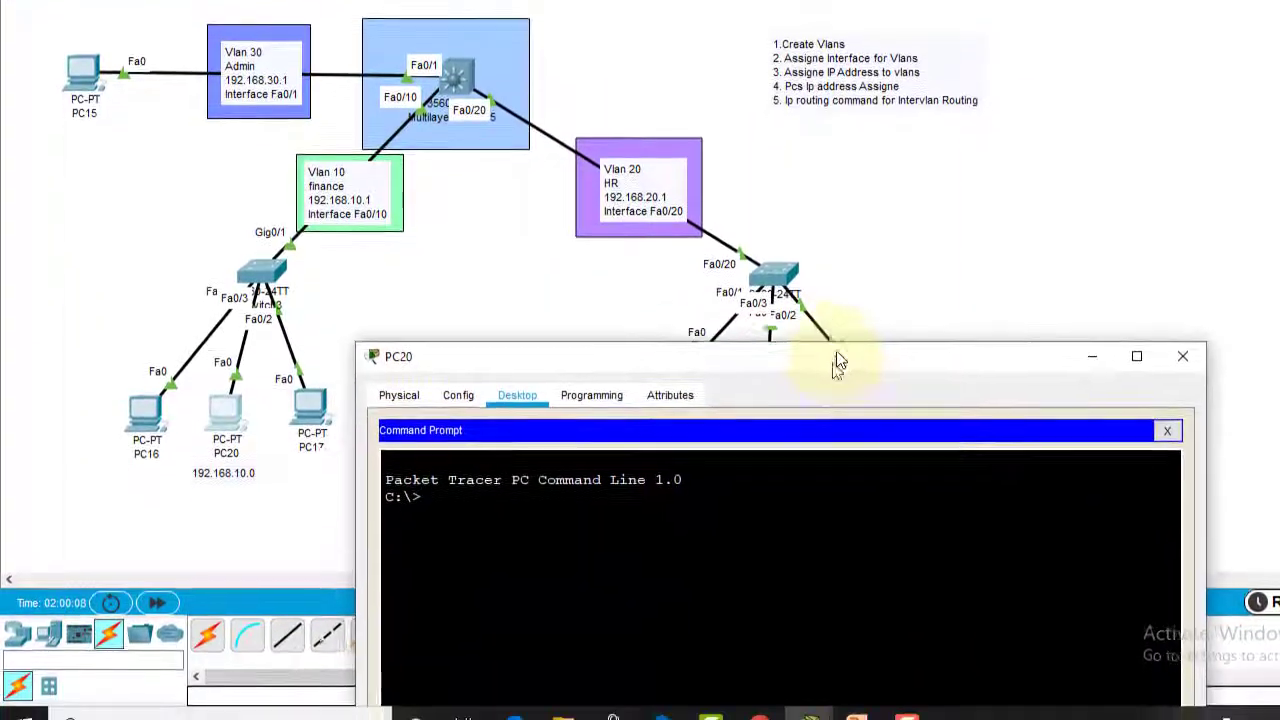
left_click_drag(838, 363, 929, 317)
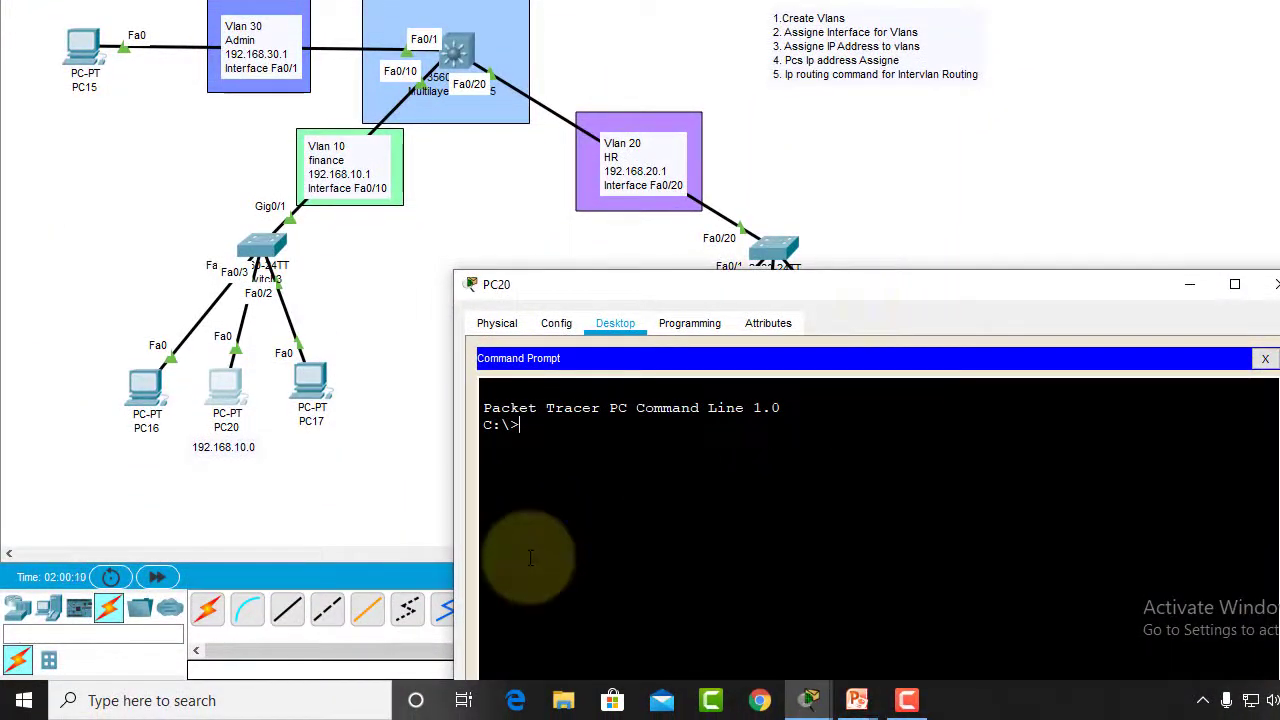
type("ping 192.168.20.2")
key("Return")
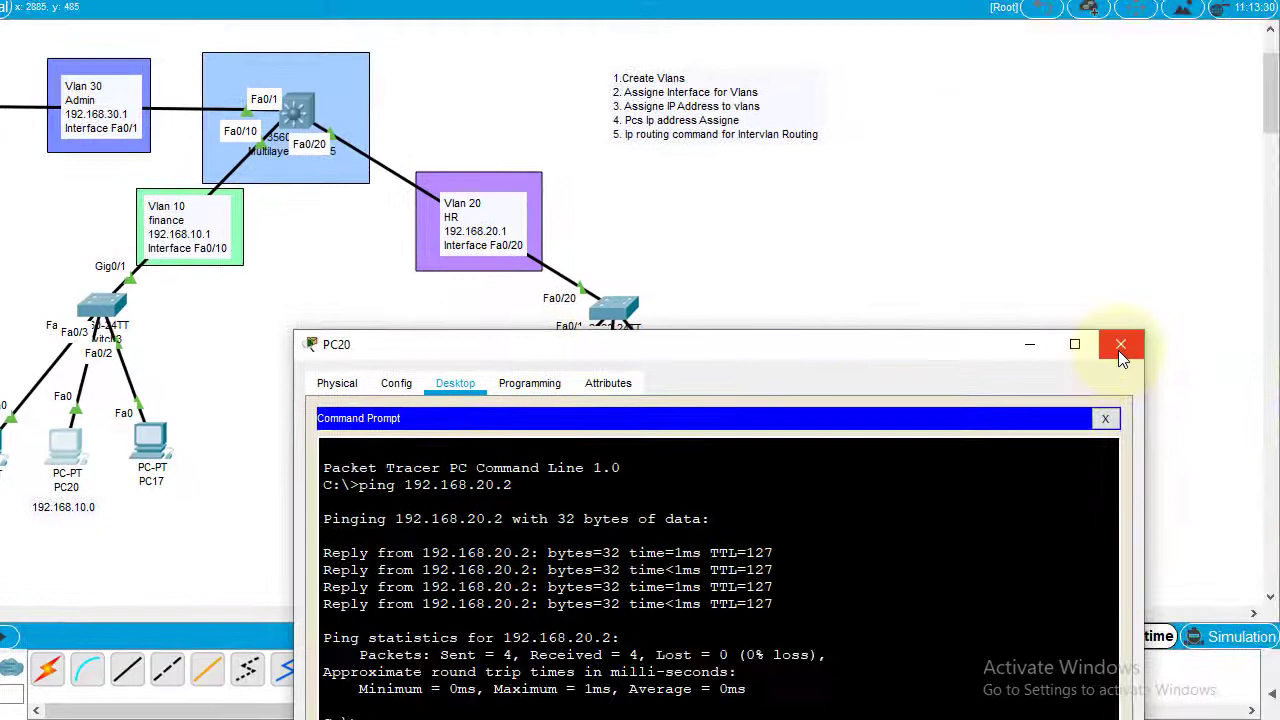
left_click(1121, 346)
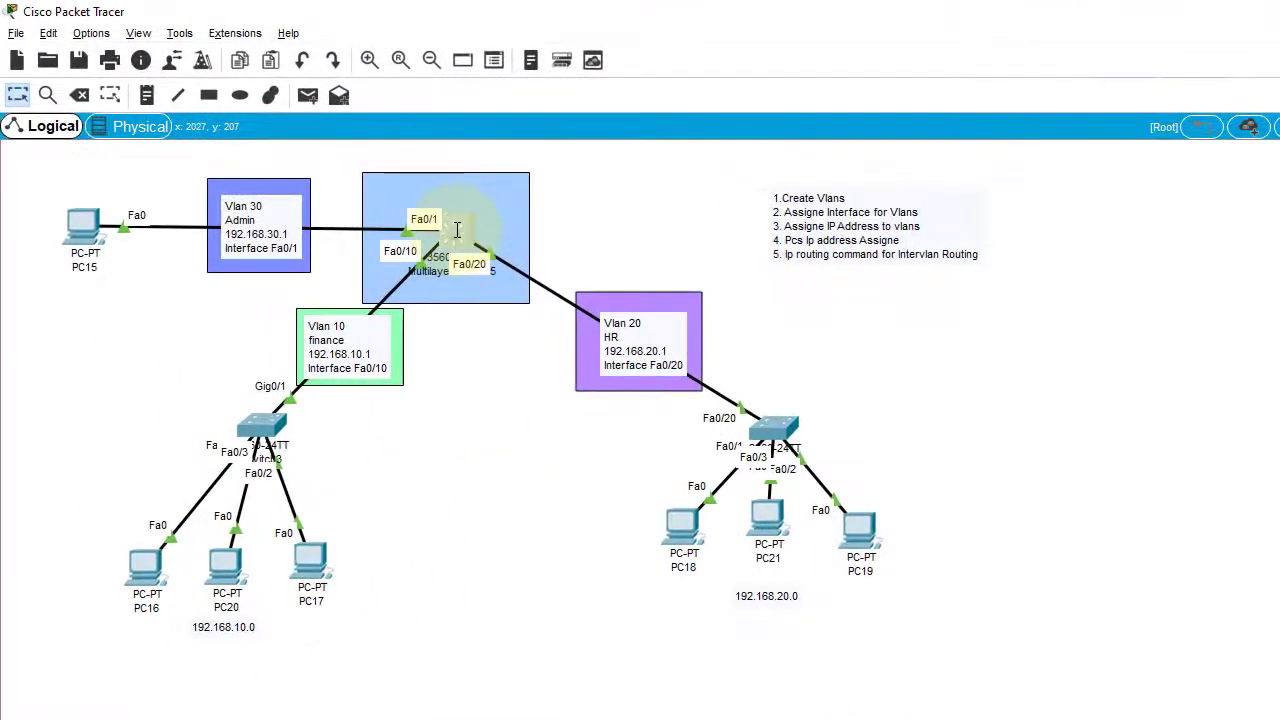
Step: Open the multilayer switch's command line and exit global configuration mode
left_click(457, 230)
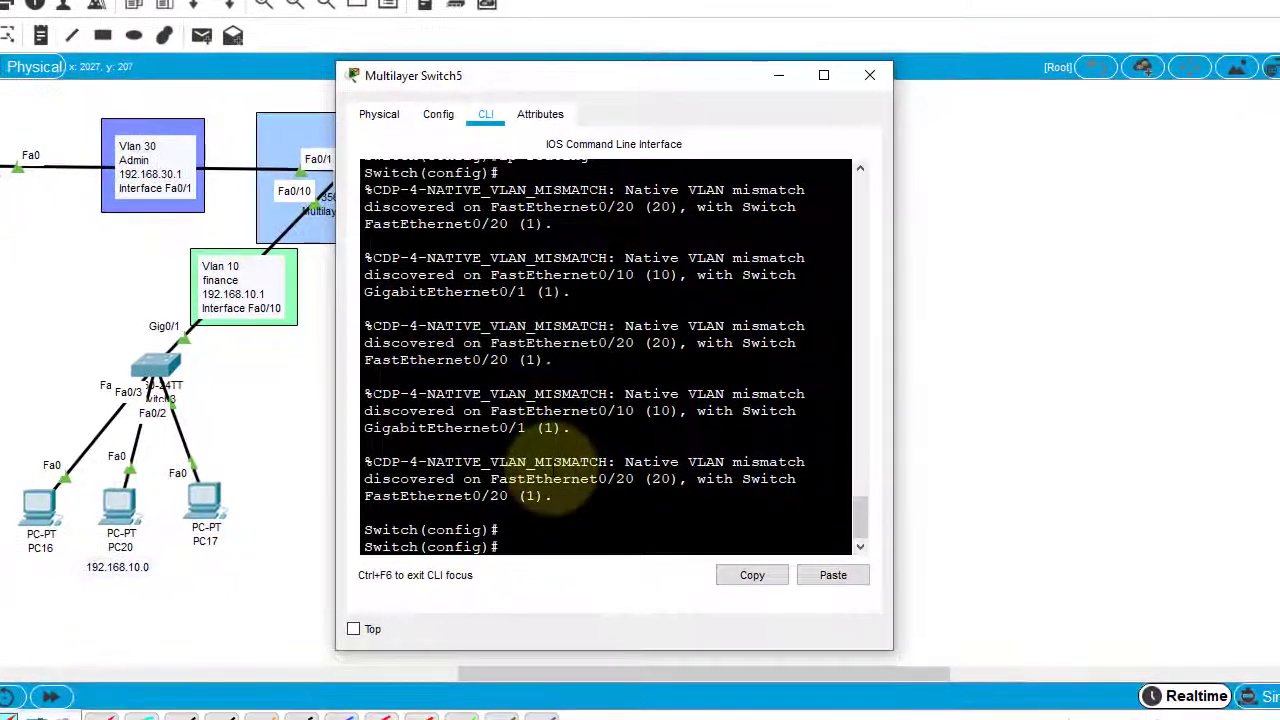
key("Return")
type("exit")
key("Return")
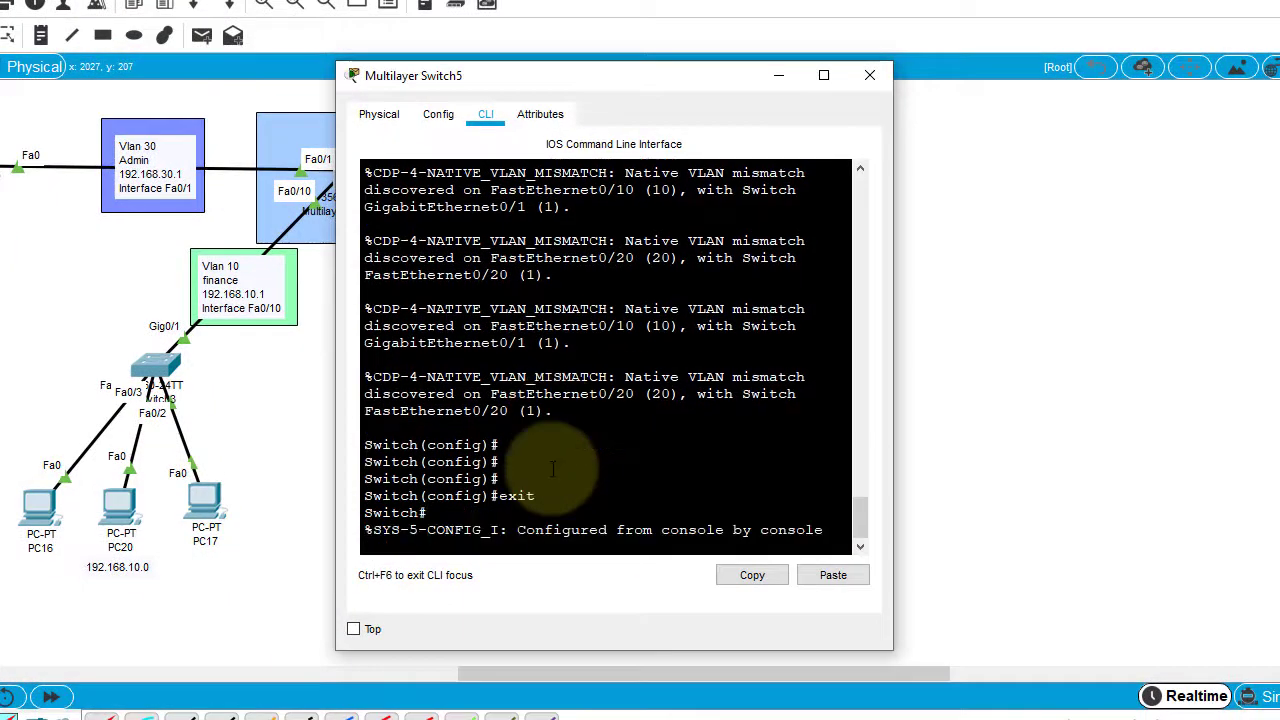
Step: Display the multilayer switch's running configuration with show ru and page through to the line settings
key("Return")
type("shwo")
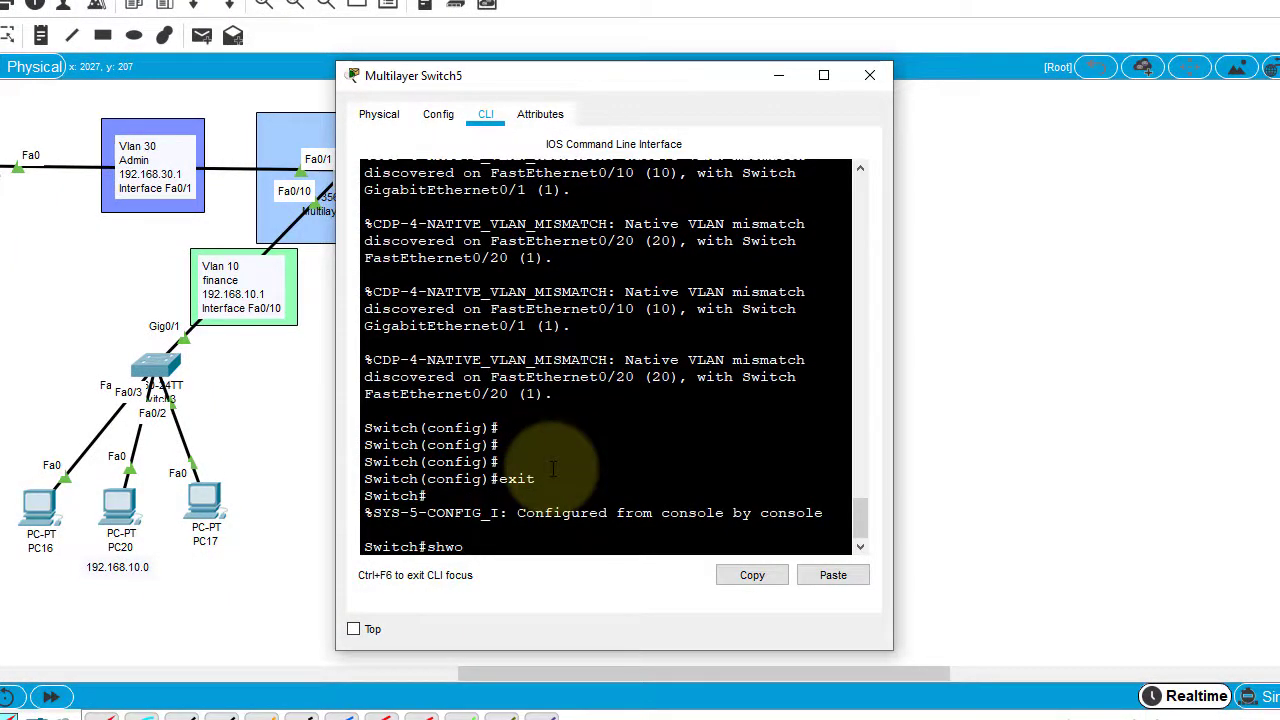
key("BackSpace")
type("ow ru")
key("Return")
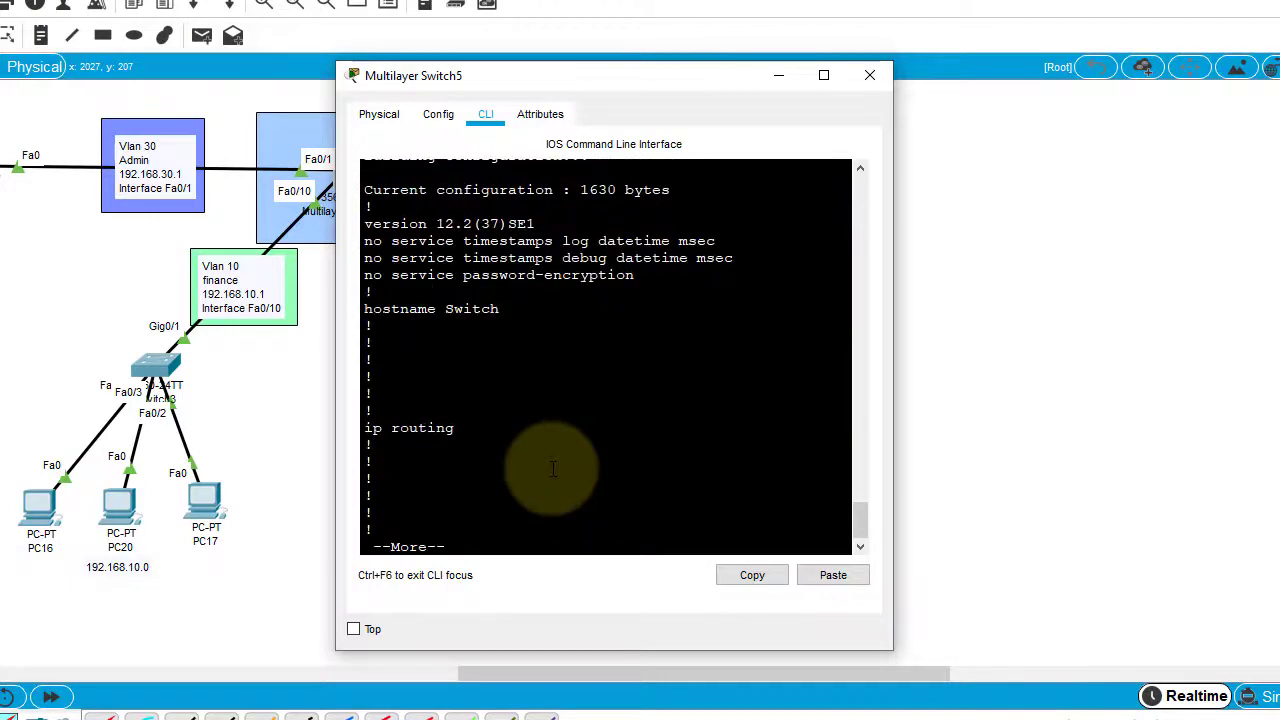
key("space")
key("space")
key("space")
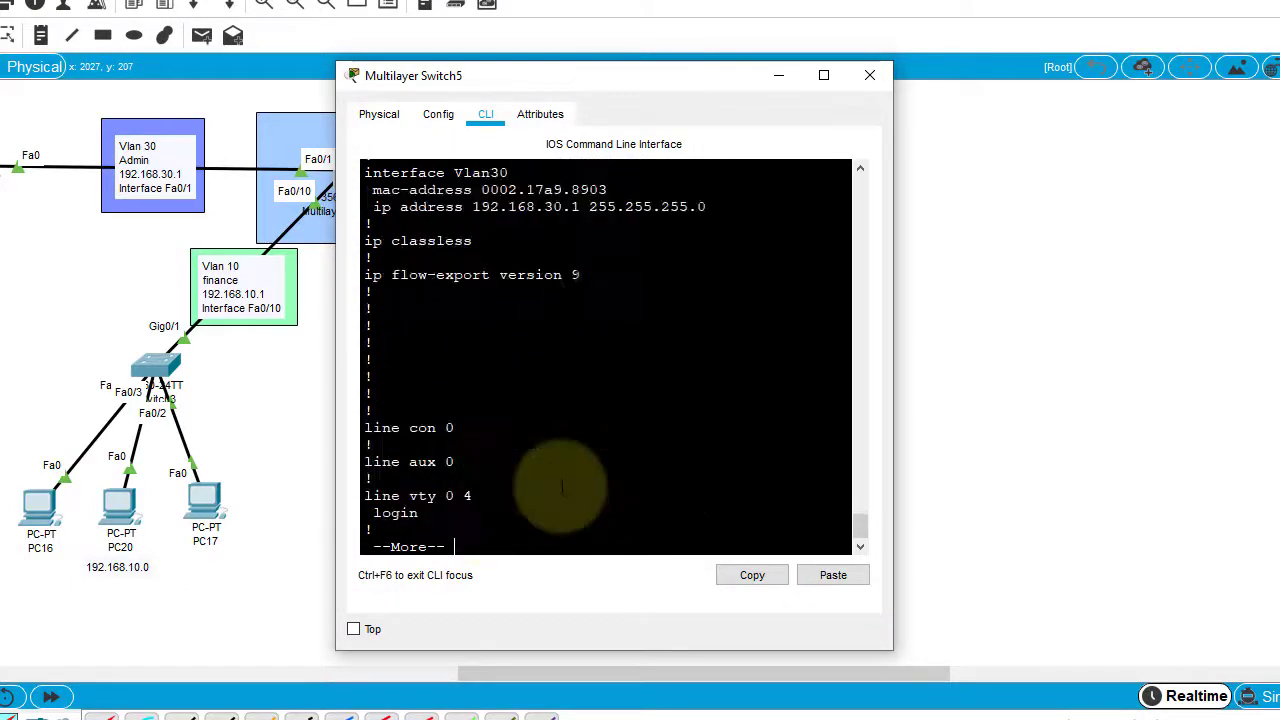
Step: Examine the IP addresses of the Vlan10, Vlan20 and Vlan30 interfaces and page to the configuration's end
scroll(562, 488, "up", 4)
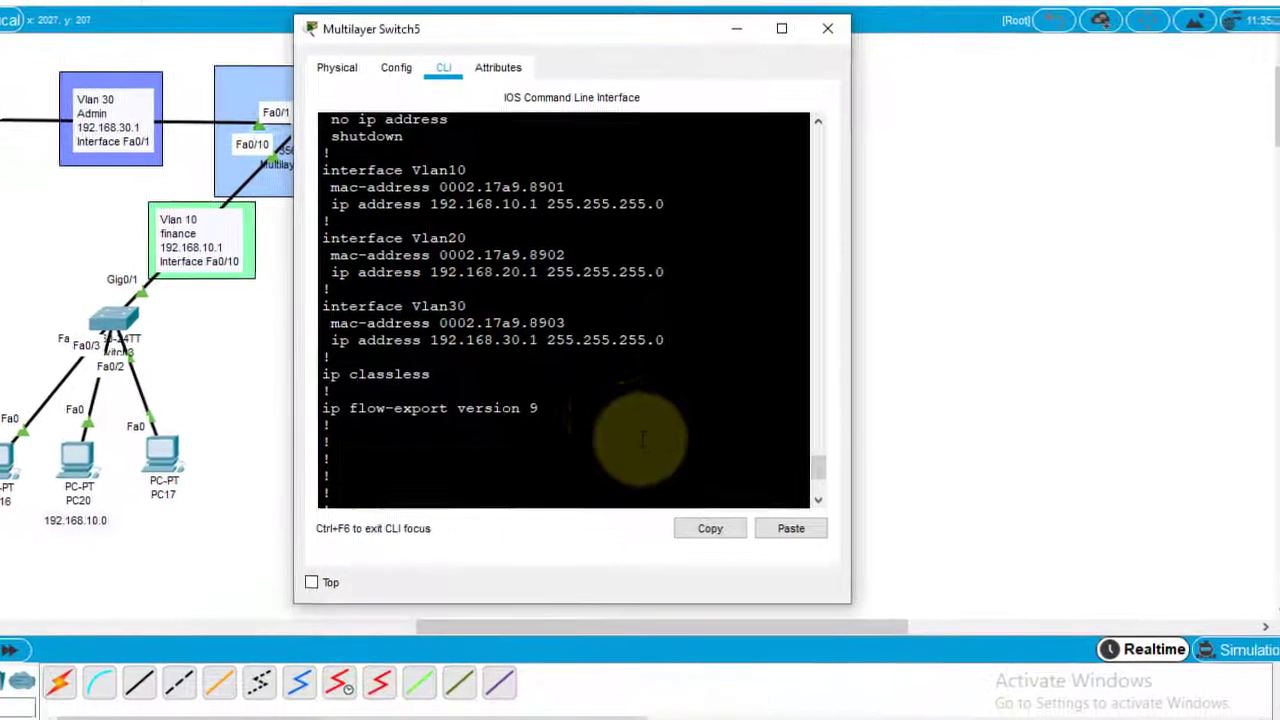
scroll(643, 440, "up", 1)
left_click_drag(672, 399, 324, 225)
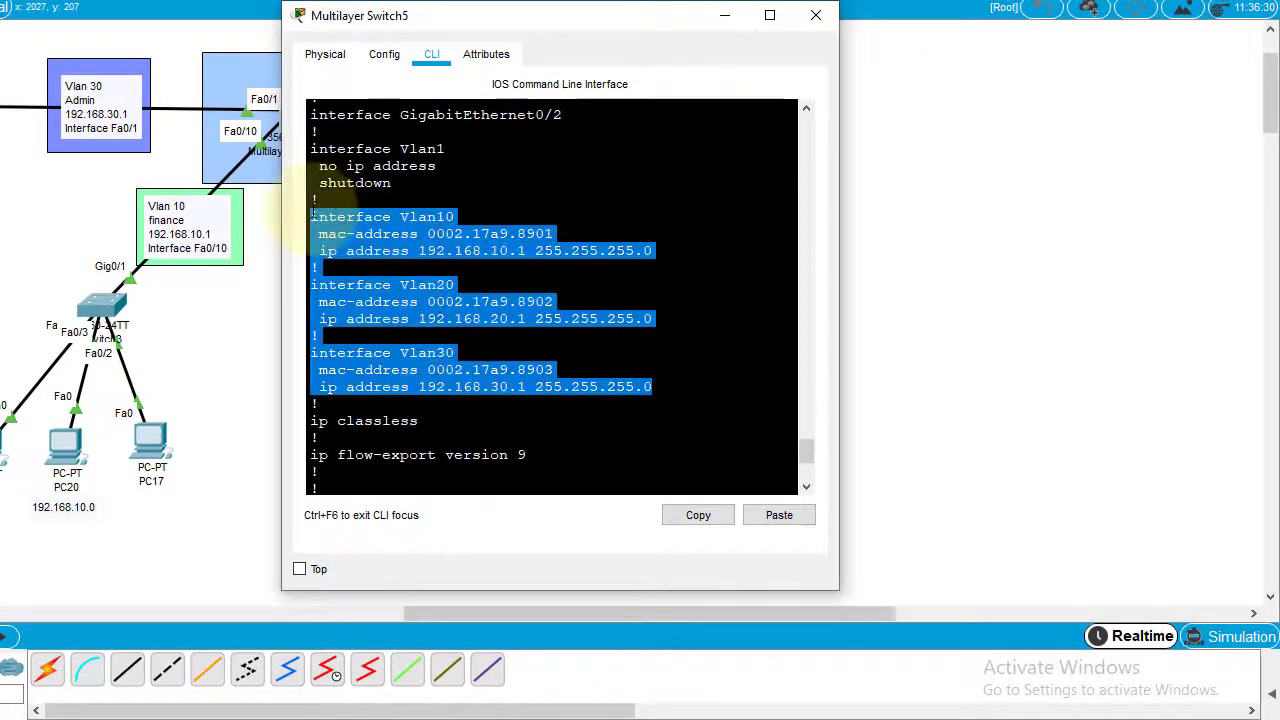
scroll(424, 330, "down", 4)
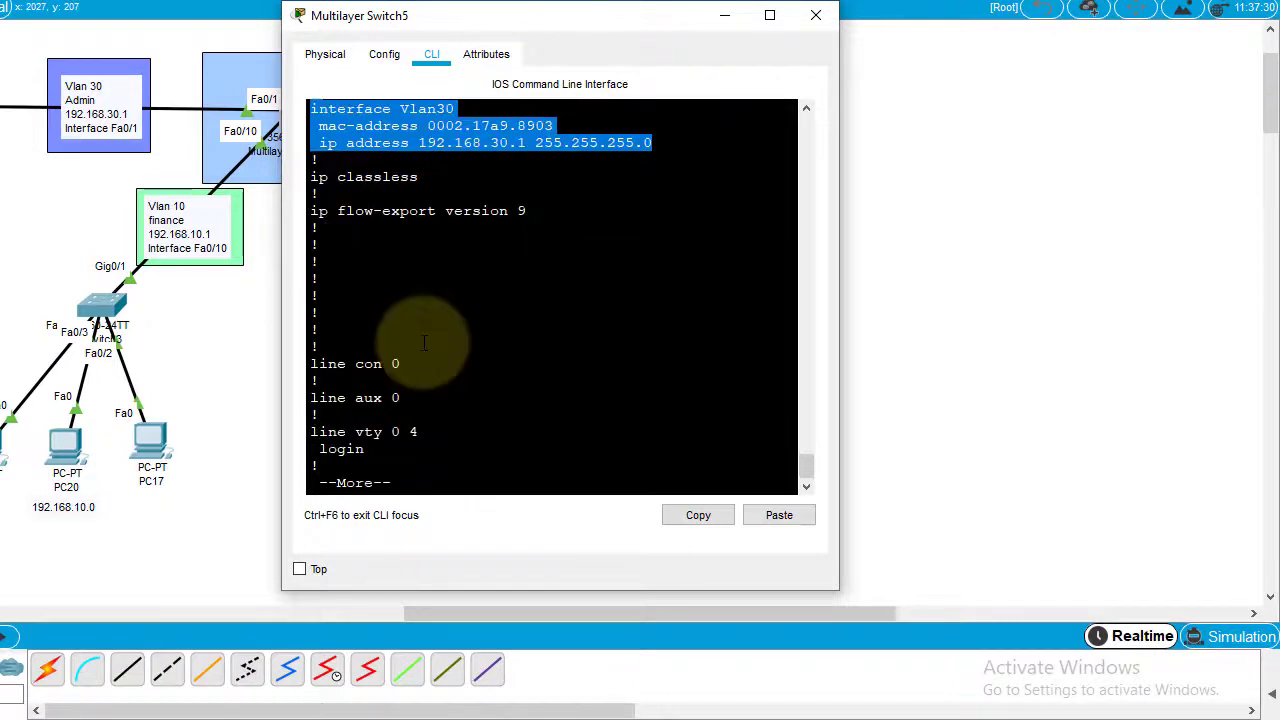
key("space")
scroll(440, 392, "up", 7)
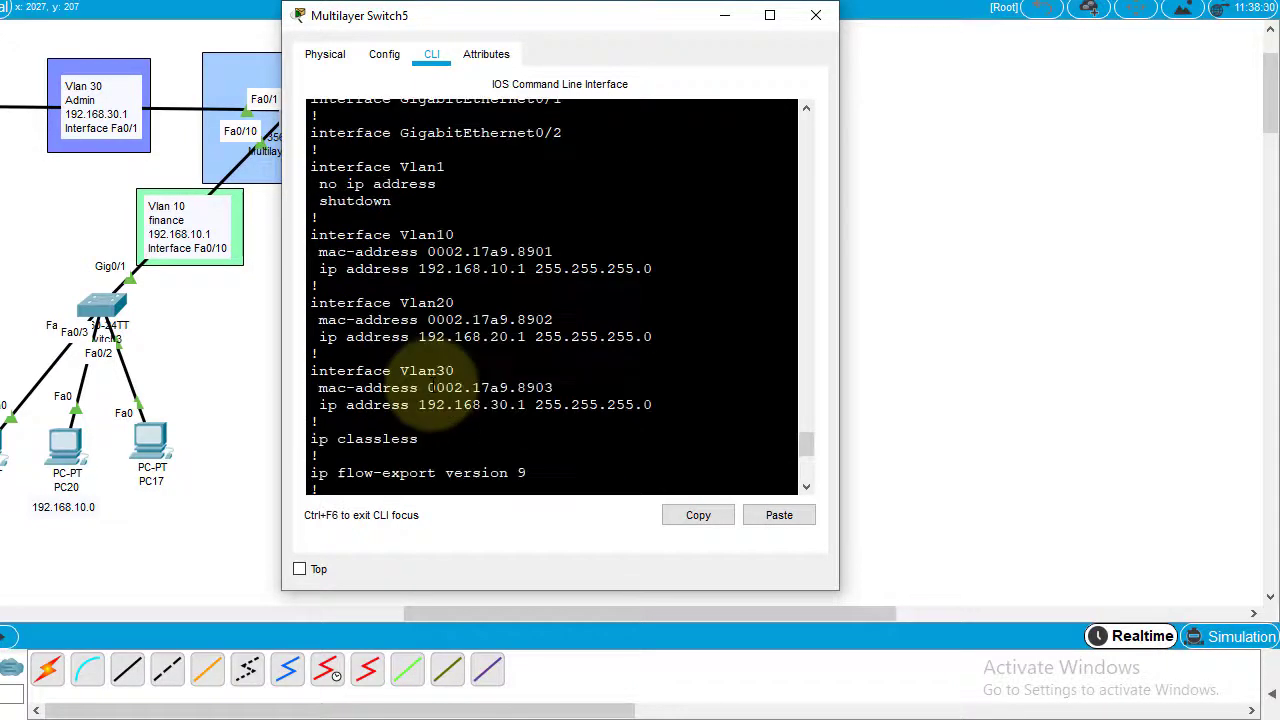
scroll(460, 415, "down", 1)
scroll(520, 430, "up", 1)
scroll(690, 415, "down", 4)
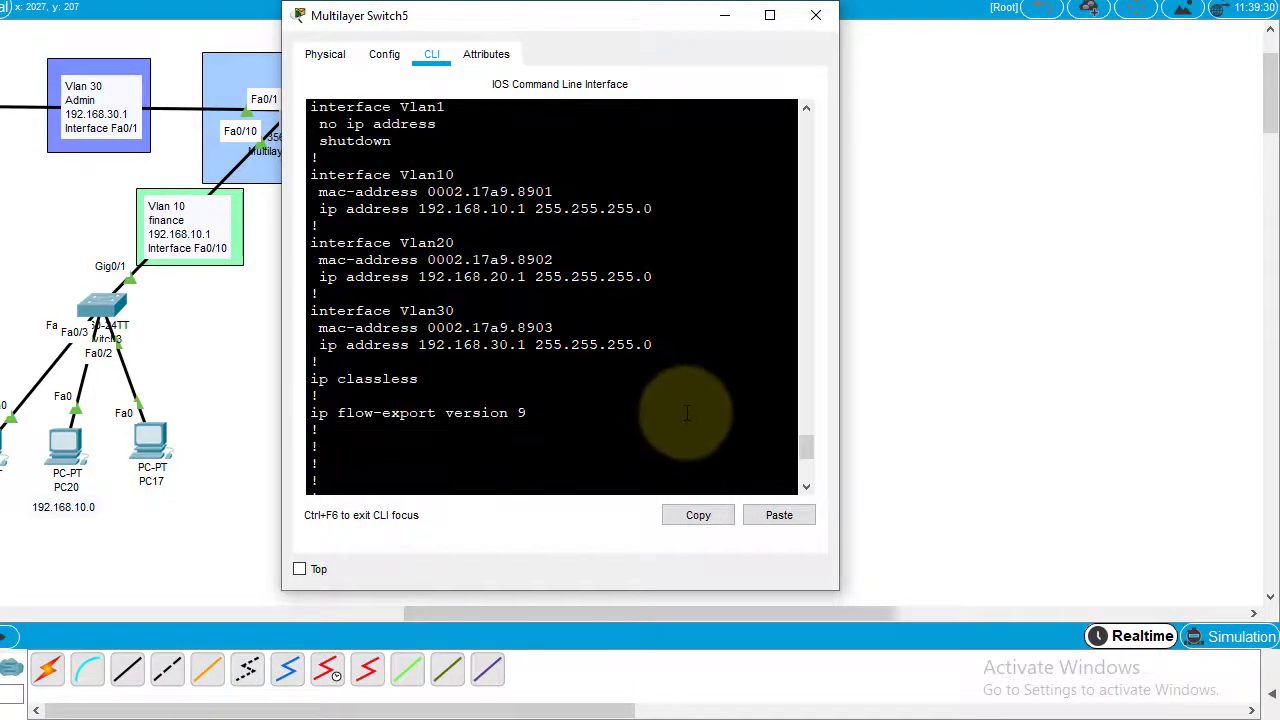
scroll(560, 423, "up", 7)
scroll(560, 423, "down", 4)
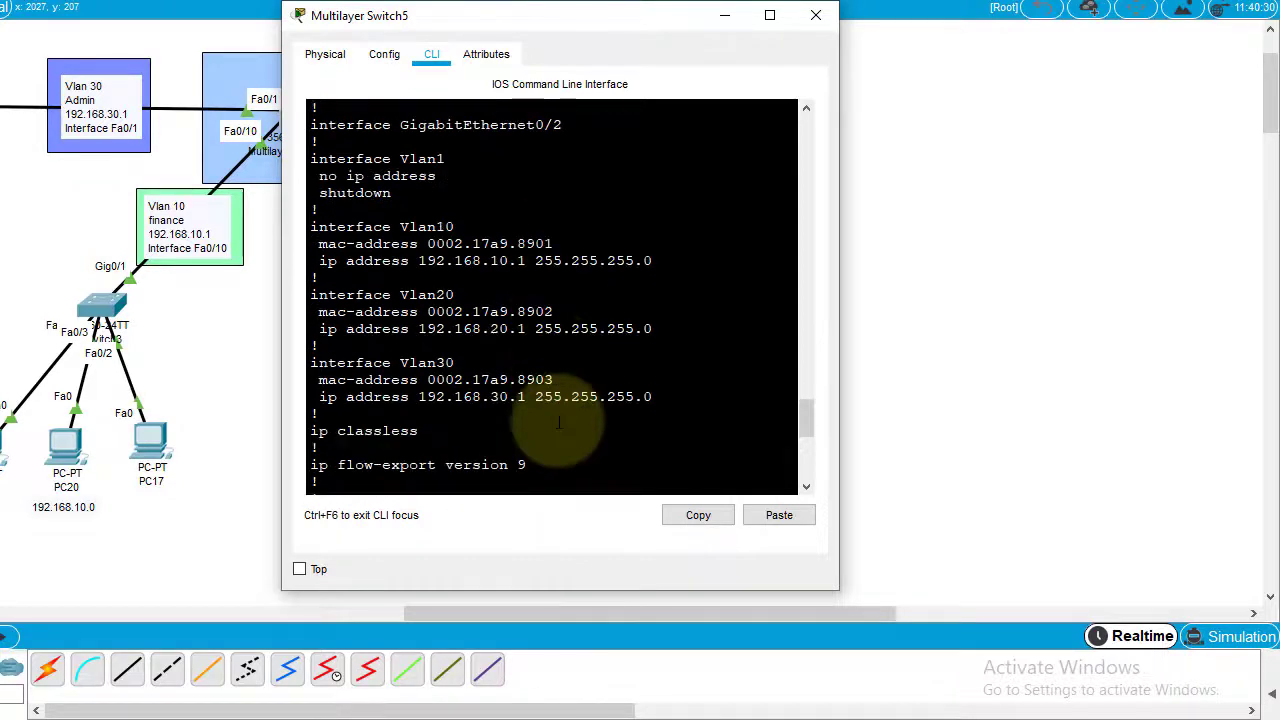
scroll(560, 423, "down", 8)
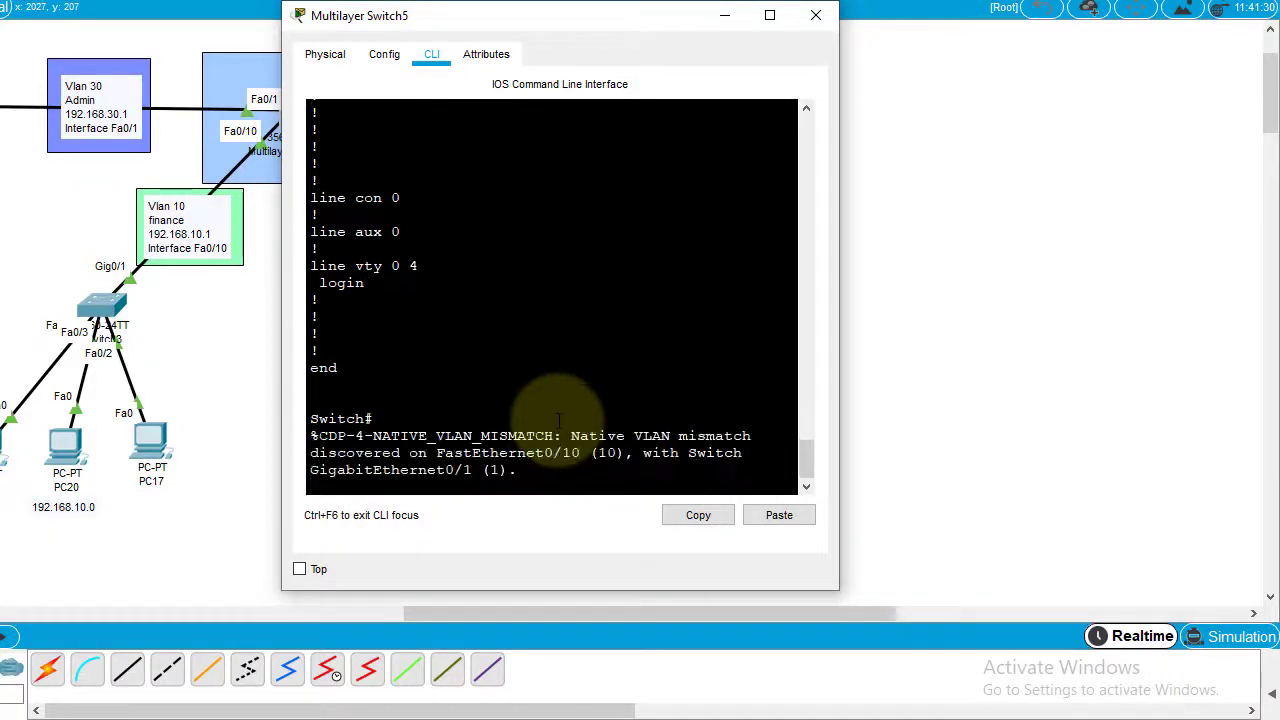
Step: Examine the FastEthernet access VLAN settings and the ip routing line in the running configuration, and close the switch window
scroll(558, 418, "up", 20)
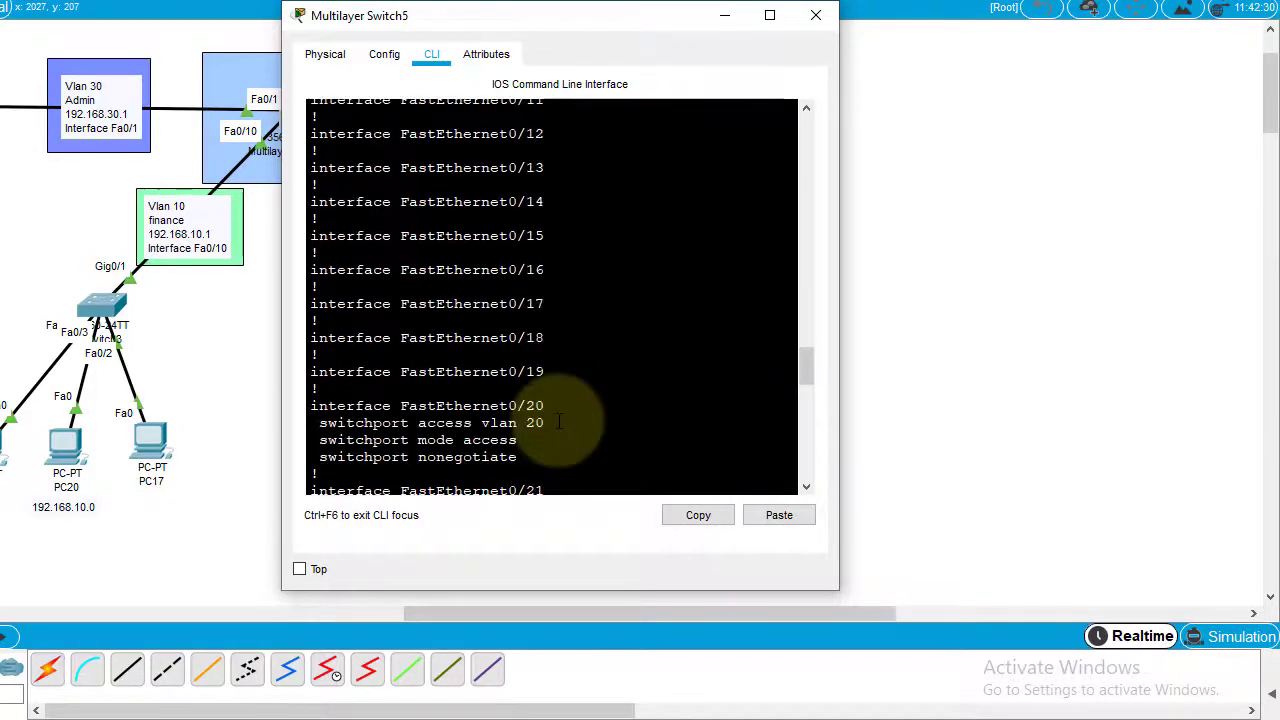
scroll(558, 420, "up", 10)
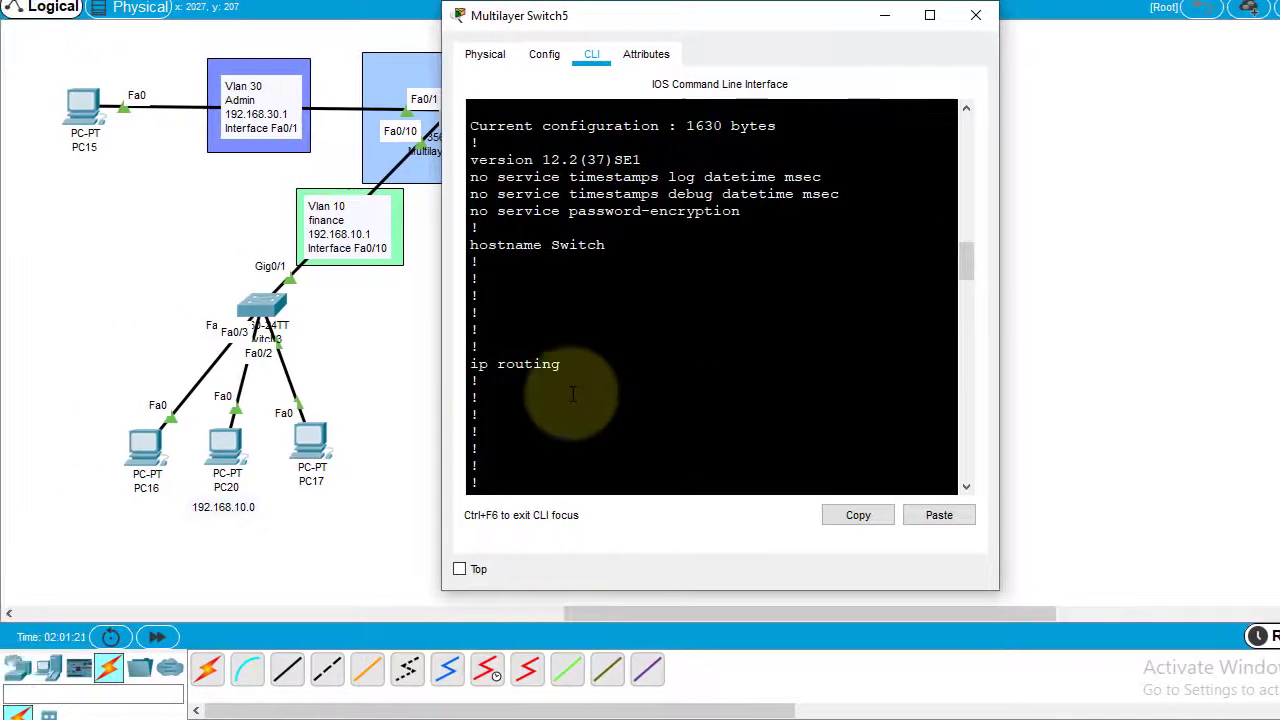
triple_click(513, 365)
scroll(595, 385, "up", 2)
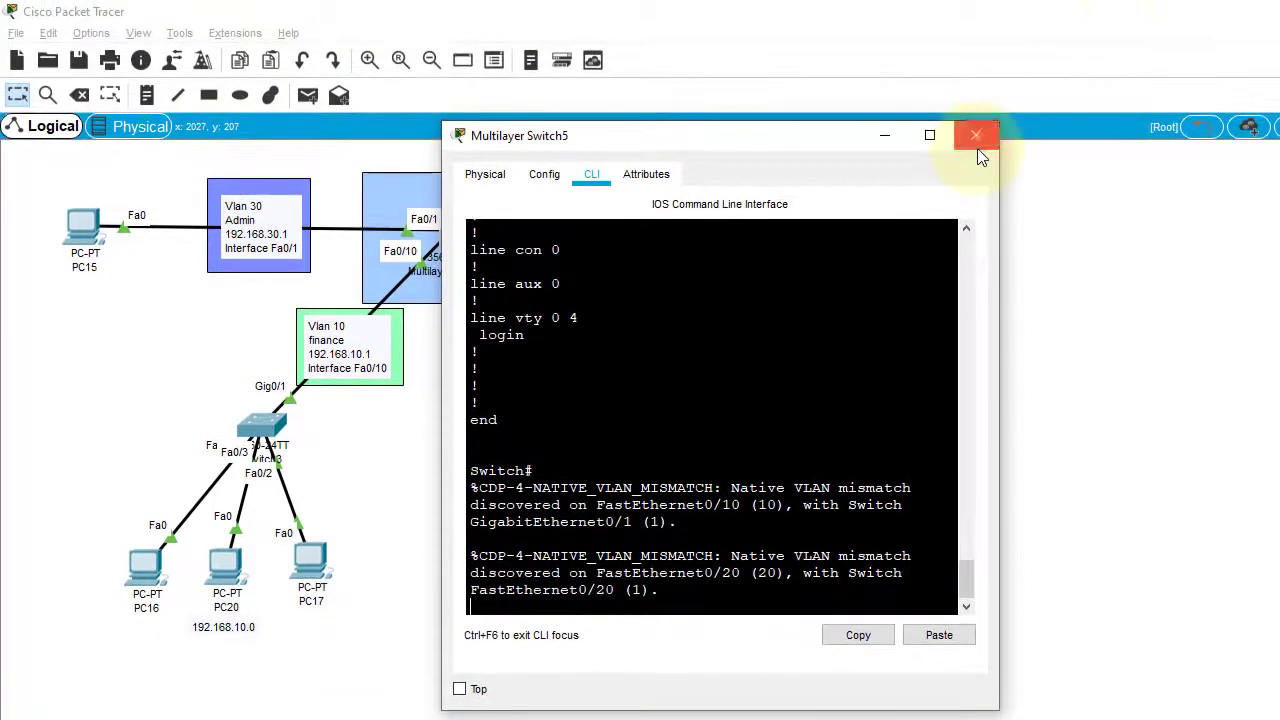
left_click(976, 24)
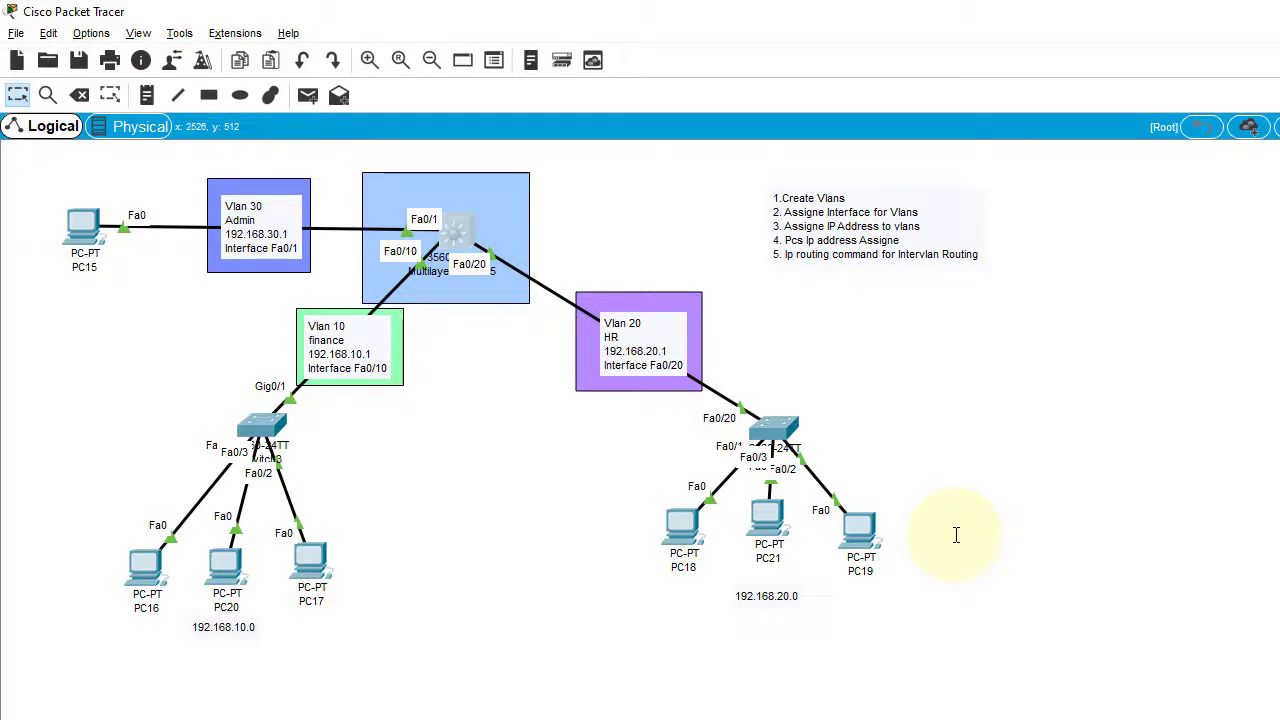
Step: Move the five-line configuration steps note into the empty area between the two access switches
left_click(852, 215)
left_click(1069, 333)
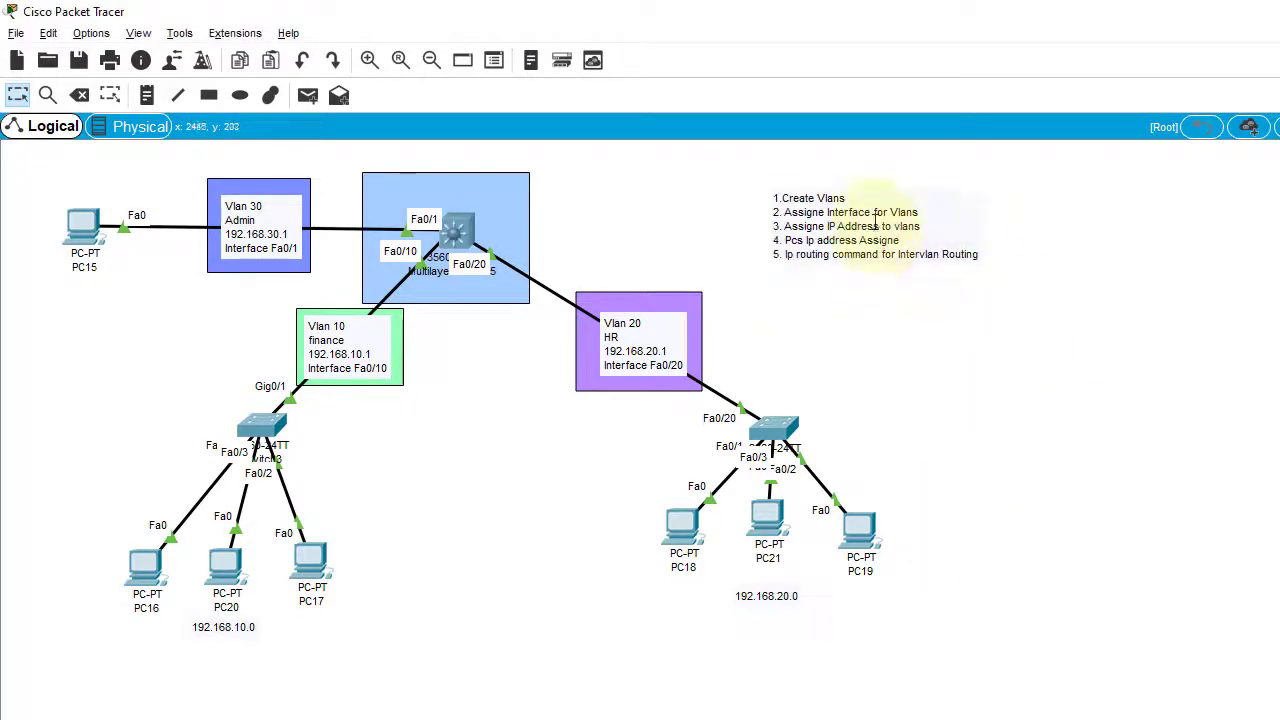
left_click_drag(875, 222, 483, 446)
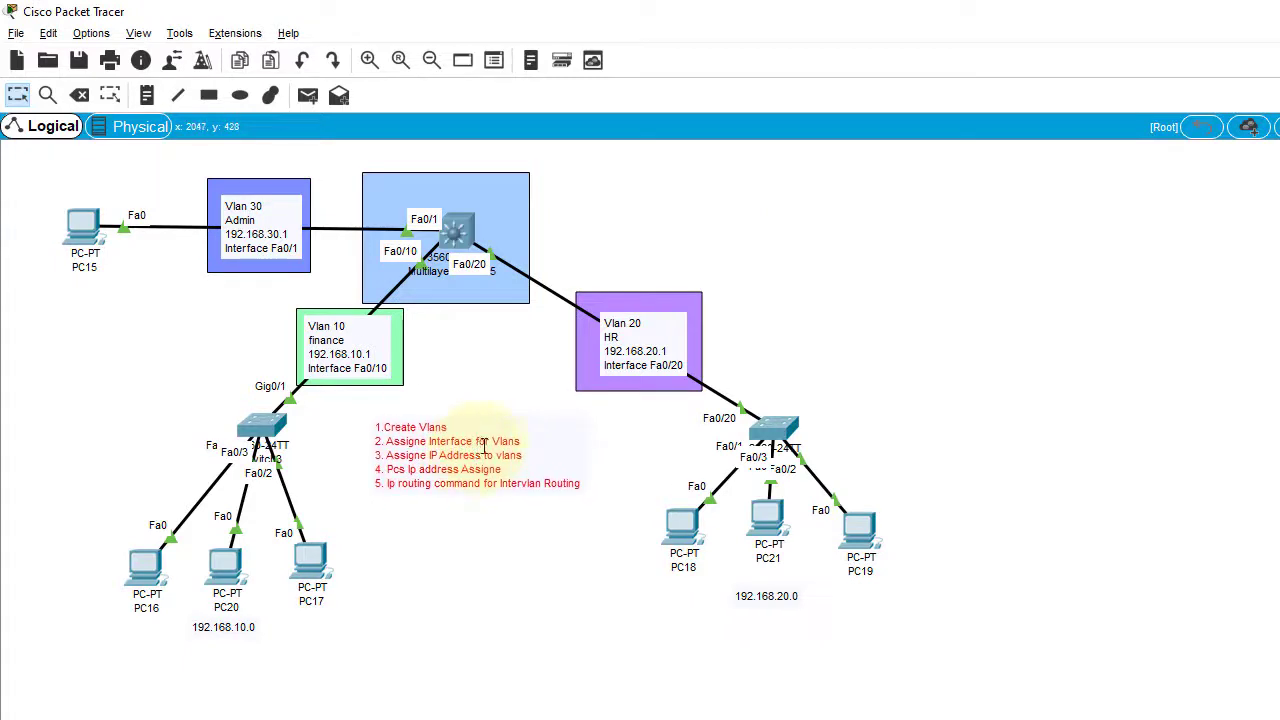